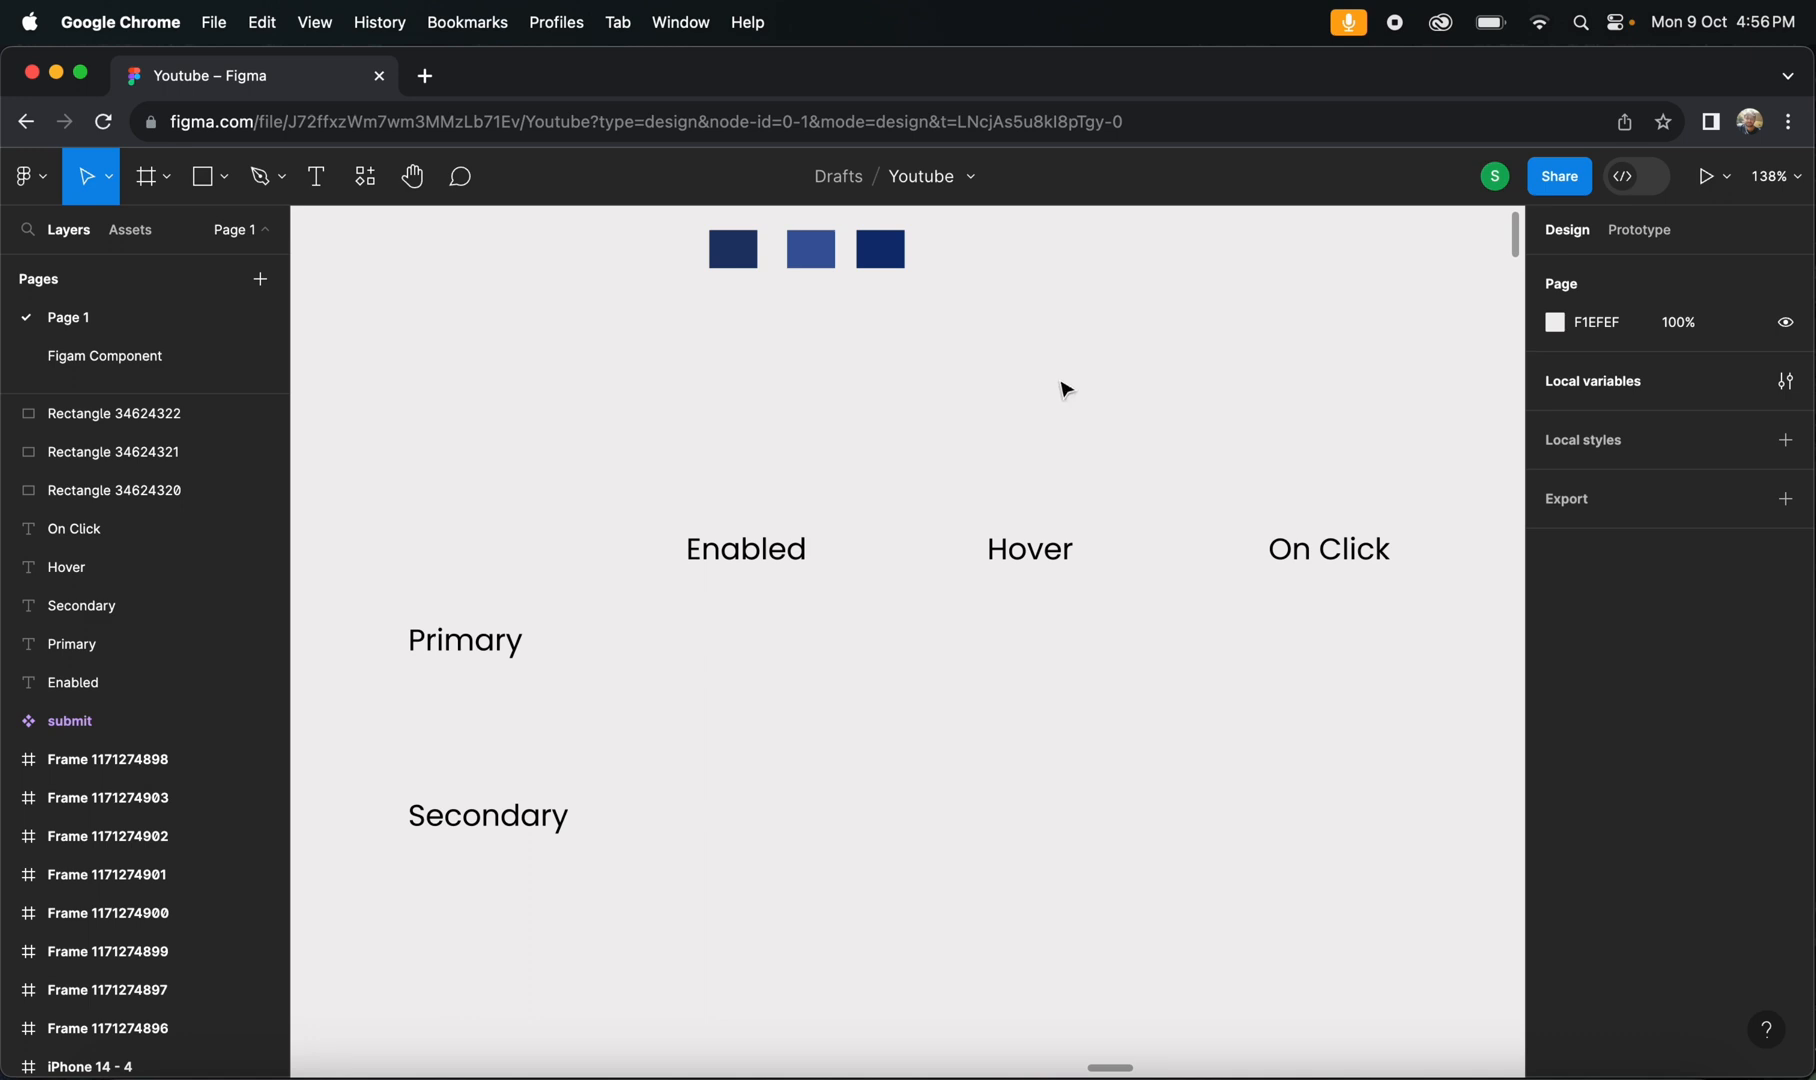
- Add a text layer reading "Primary" in the empty area below the Enabled heading
{"action": "scroll", "coordinate": [1064, 386], "scroll_direction": "down", "scroll_amount": 2}
{"action": "scroll", "coordinate": [1064, 386], "scroll_direction": "right", "scroll_amount": 2}
{"action": "scroll", "coordinate": [1064, 386], "scroll_direction": "up", "scroll_amount": 1}
{"action": "scroll", "coordinate": [1064, 386], "scroll_direction": "left", "scroll_amount": 1}
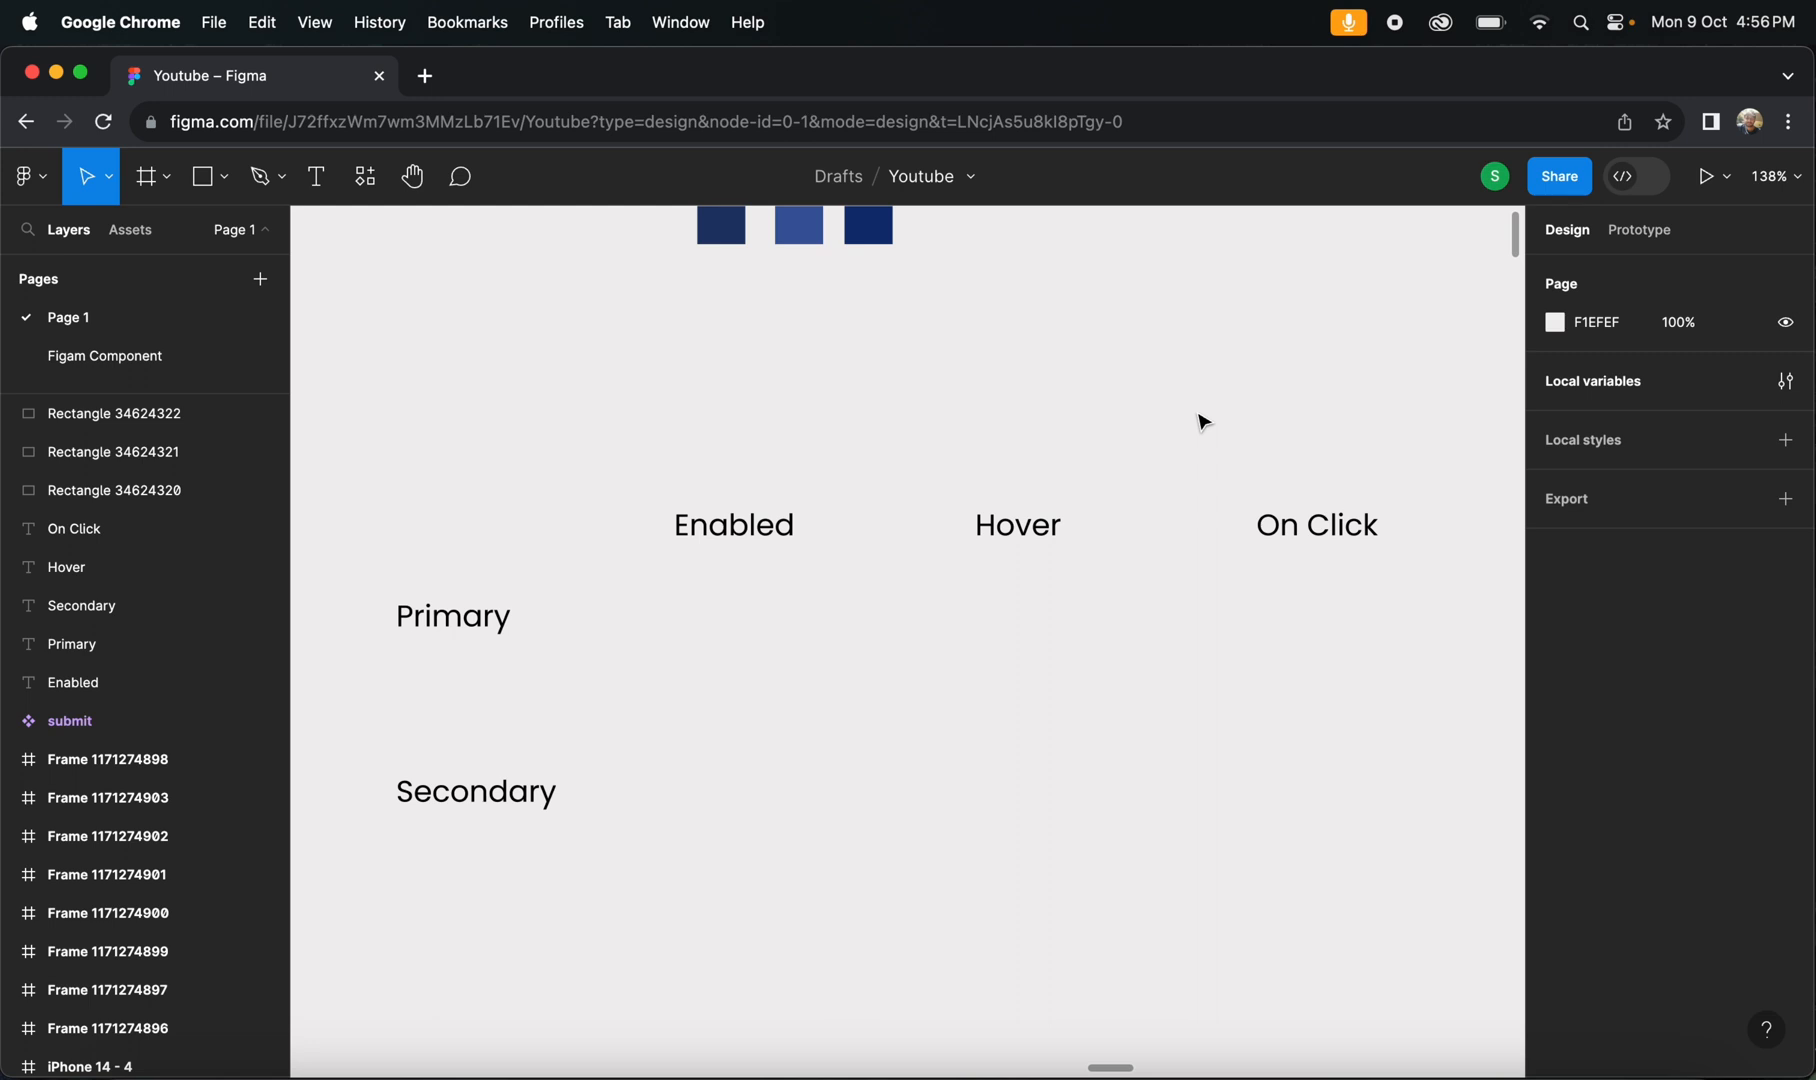
{"action": "scroll", "coordinate": [1203, 421], "scroll_direction": "down", "scroll_amount": 2}
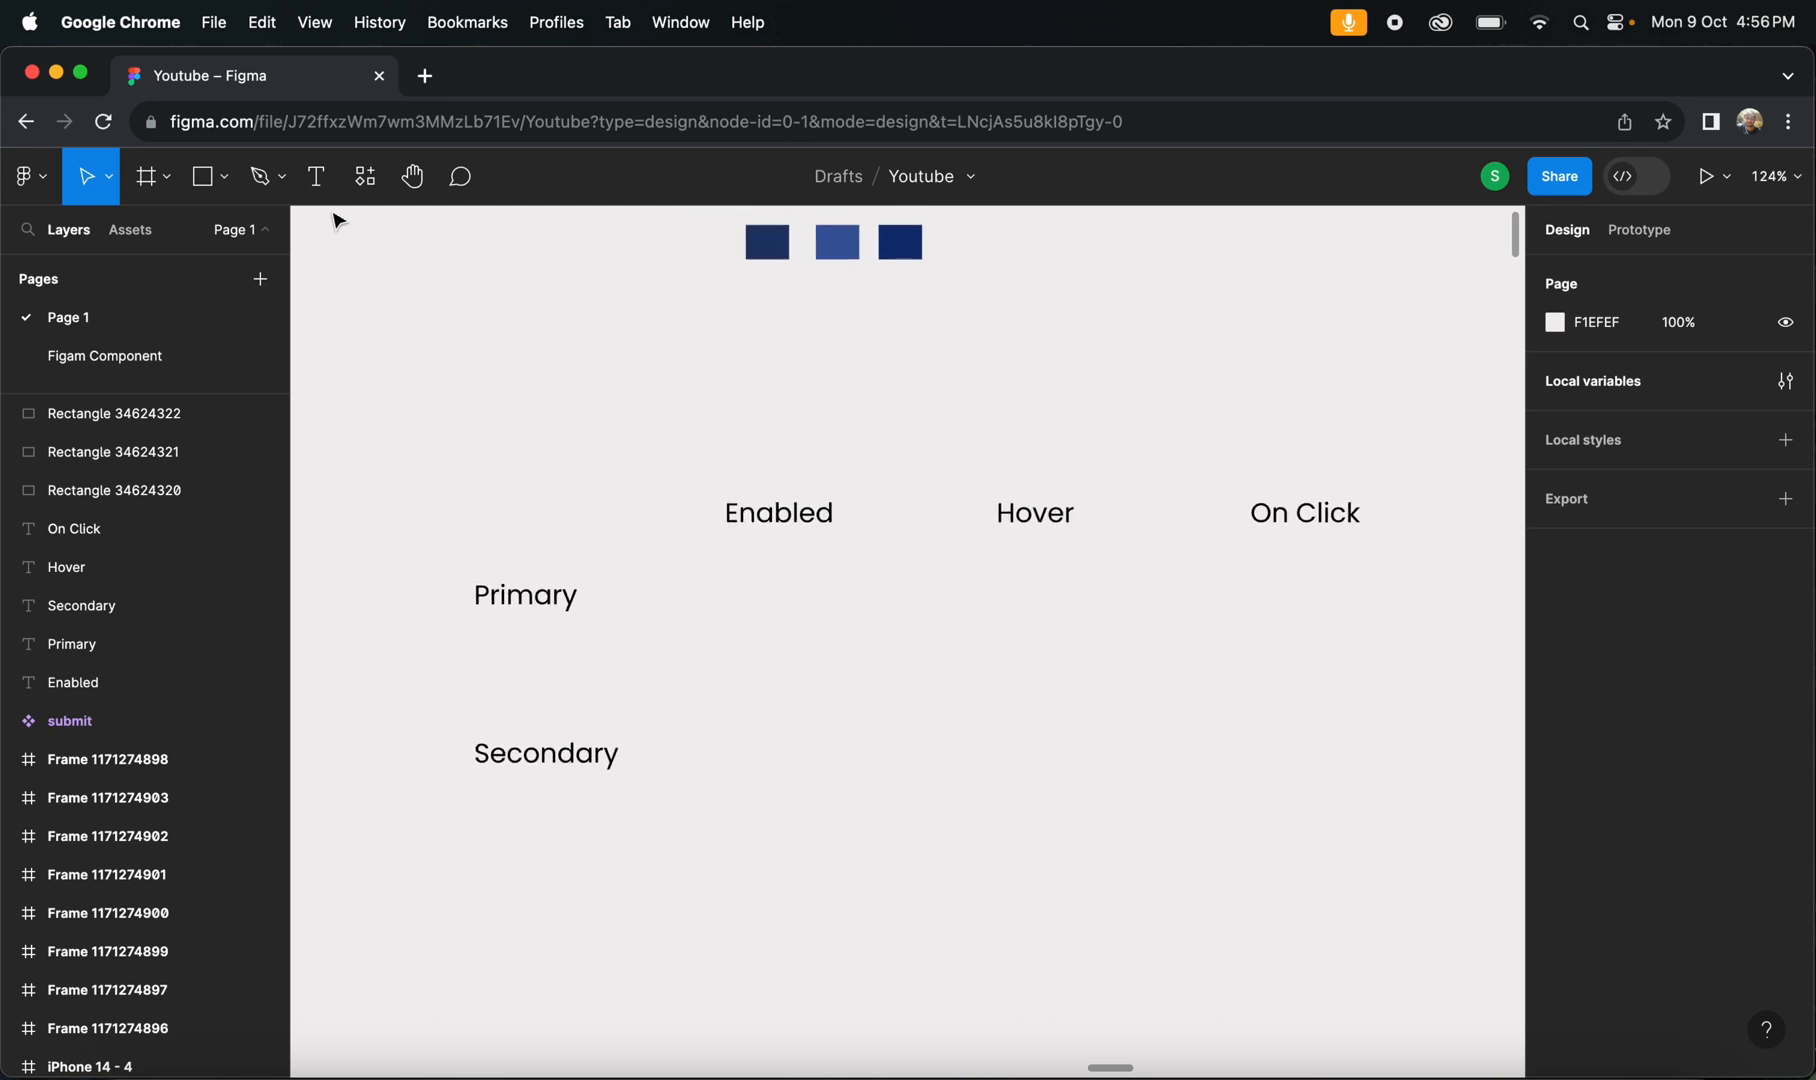
{"action": "left_click", "coordinate": [316, 180]}
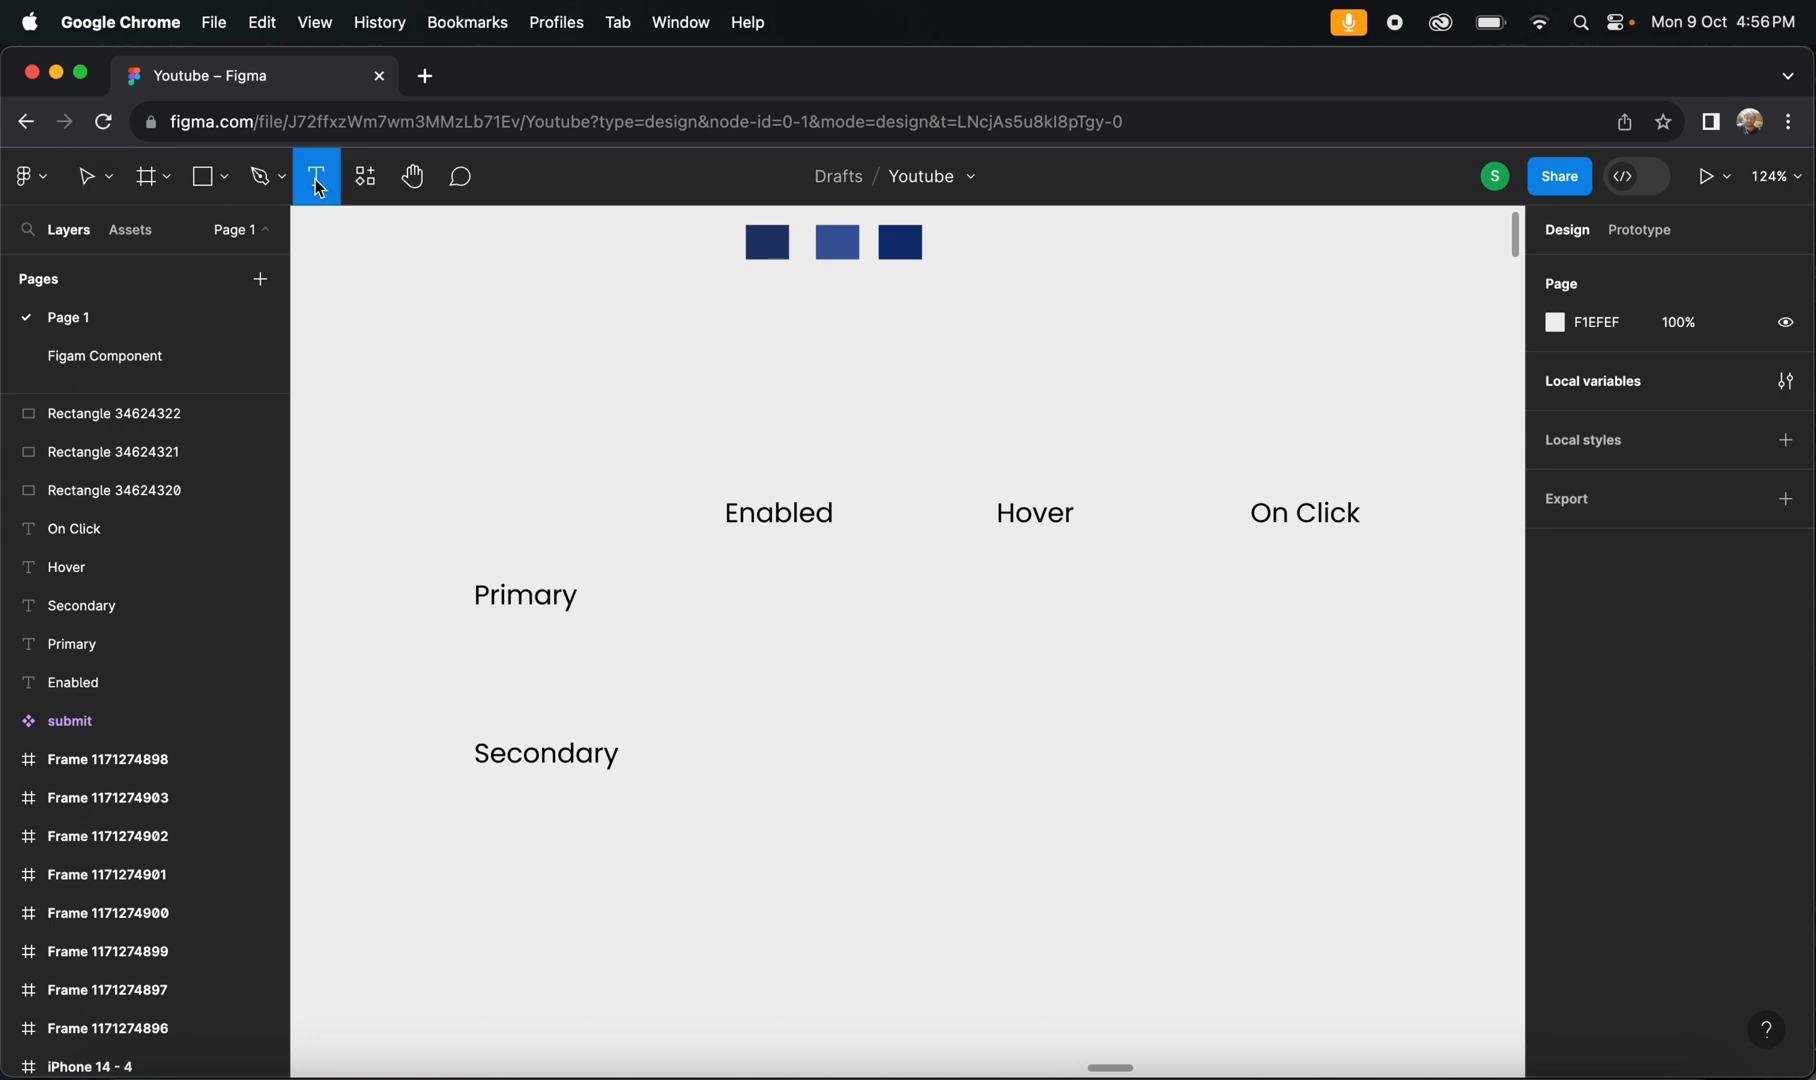
{"action": "left_click", "coordinate": [836, 640]}
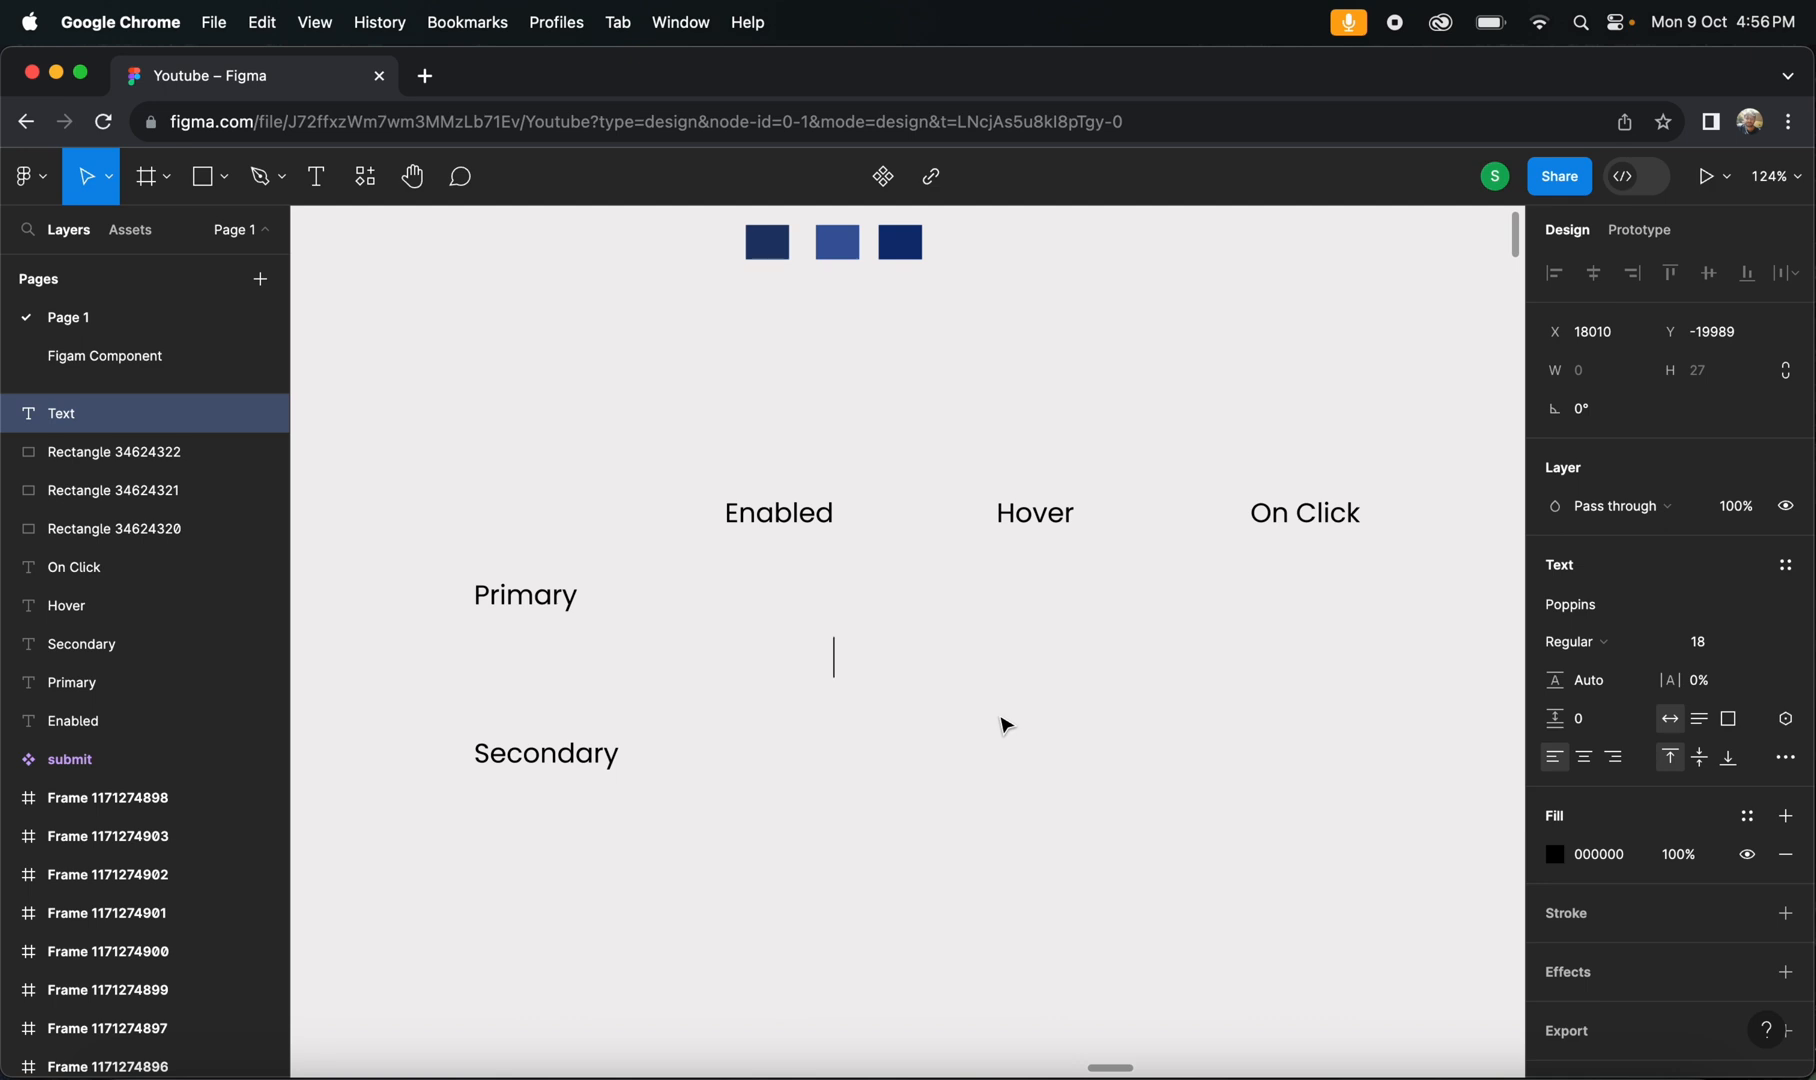
{"action": "type", "text": "Primary"}
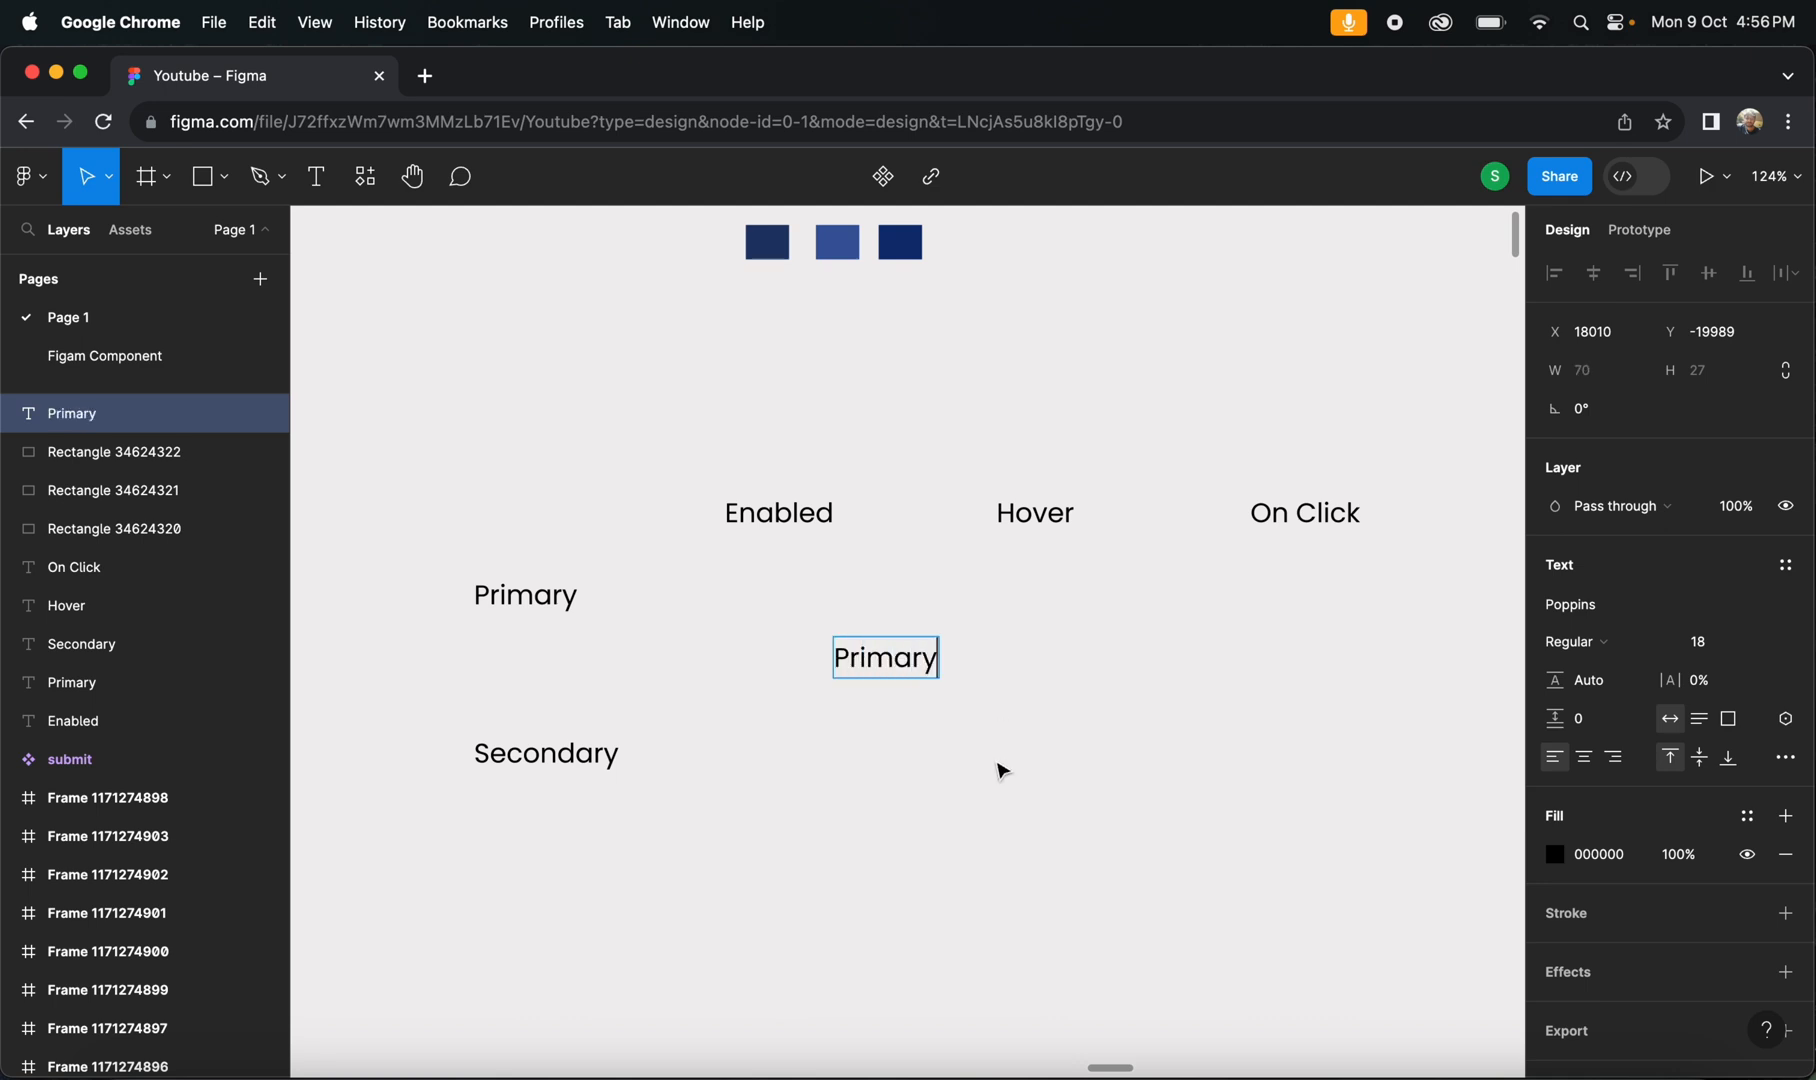
{"action": "key", "text": "Escape"}
- Wrap the new Primary text in an auto layout frame and check its gap and padding settings
{"action": "scroll", "coordinate": [887, 632], "scroll_direction": "up", "scroll_amount": 5}
{"action": "right_click", "coordinate": [888, 688]}
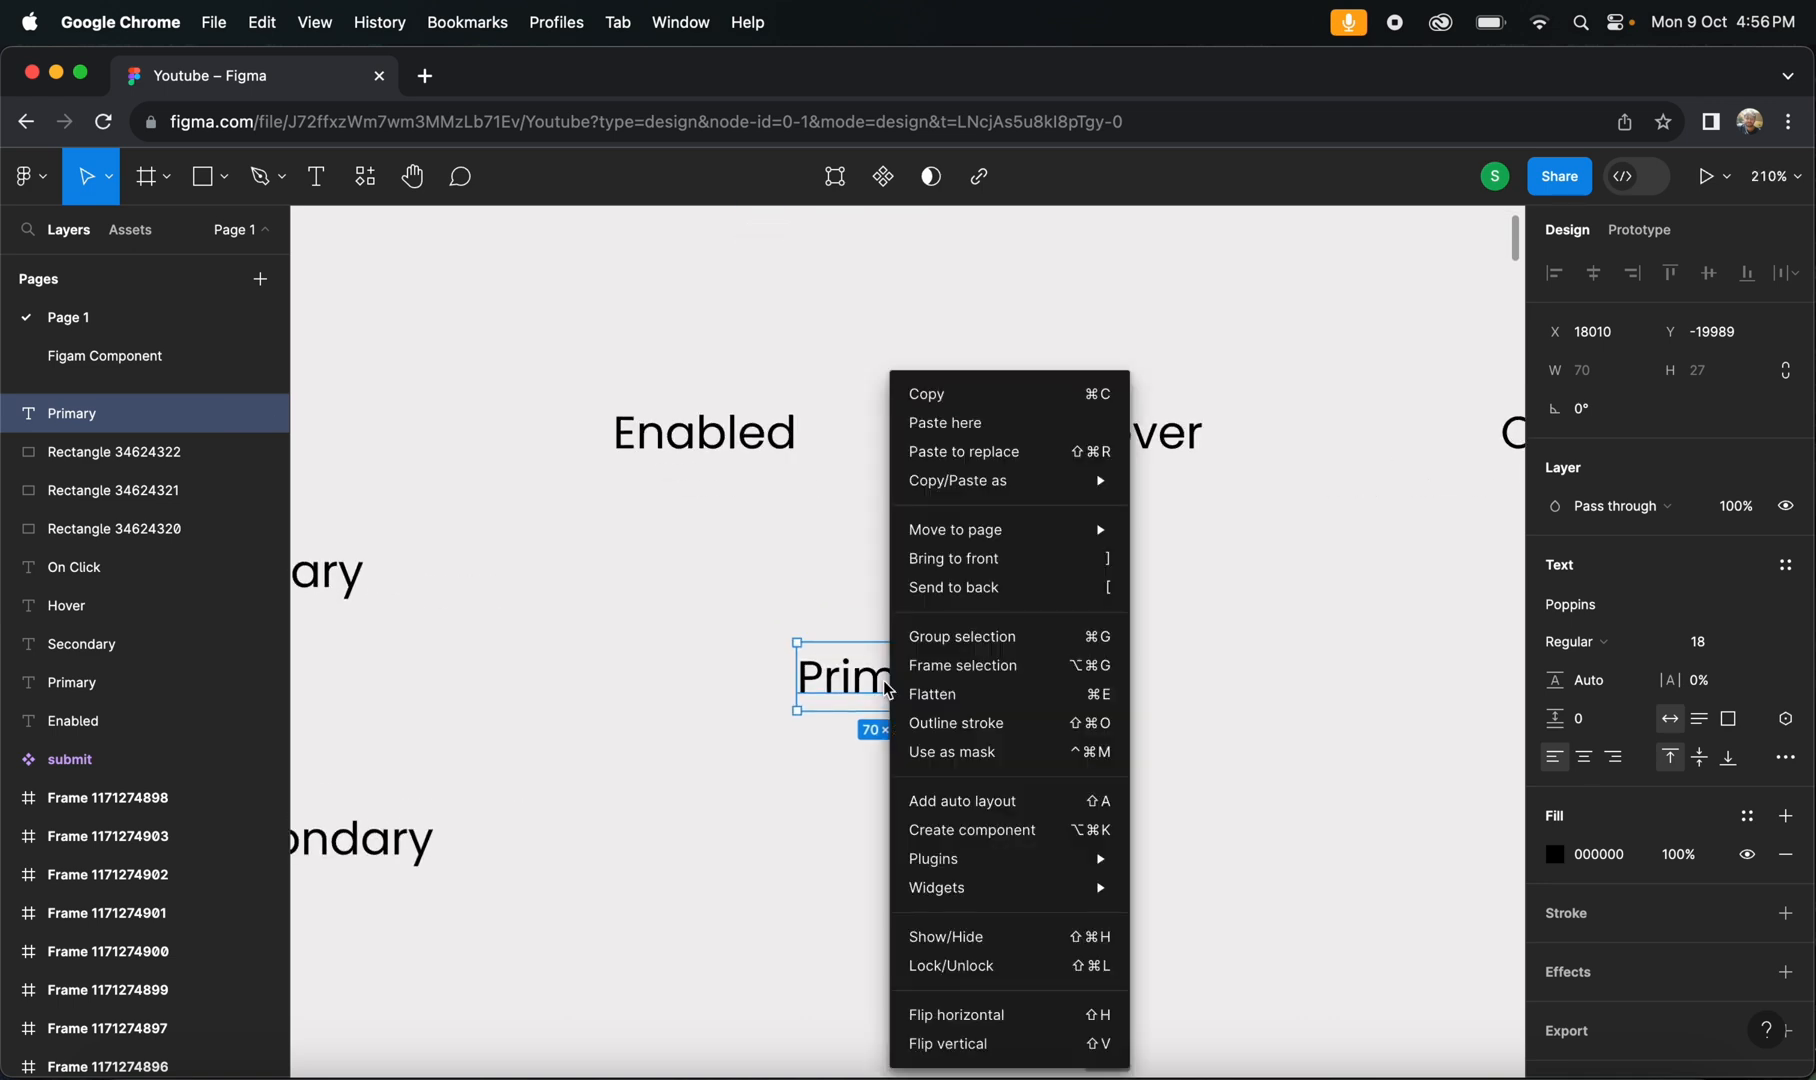
{"action": "left_click", "coordinate": [948, 812]}
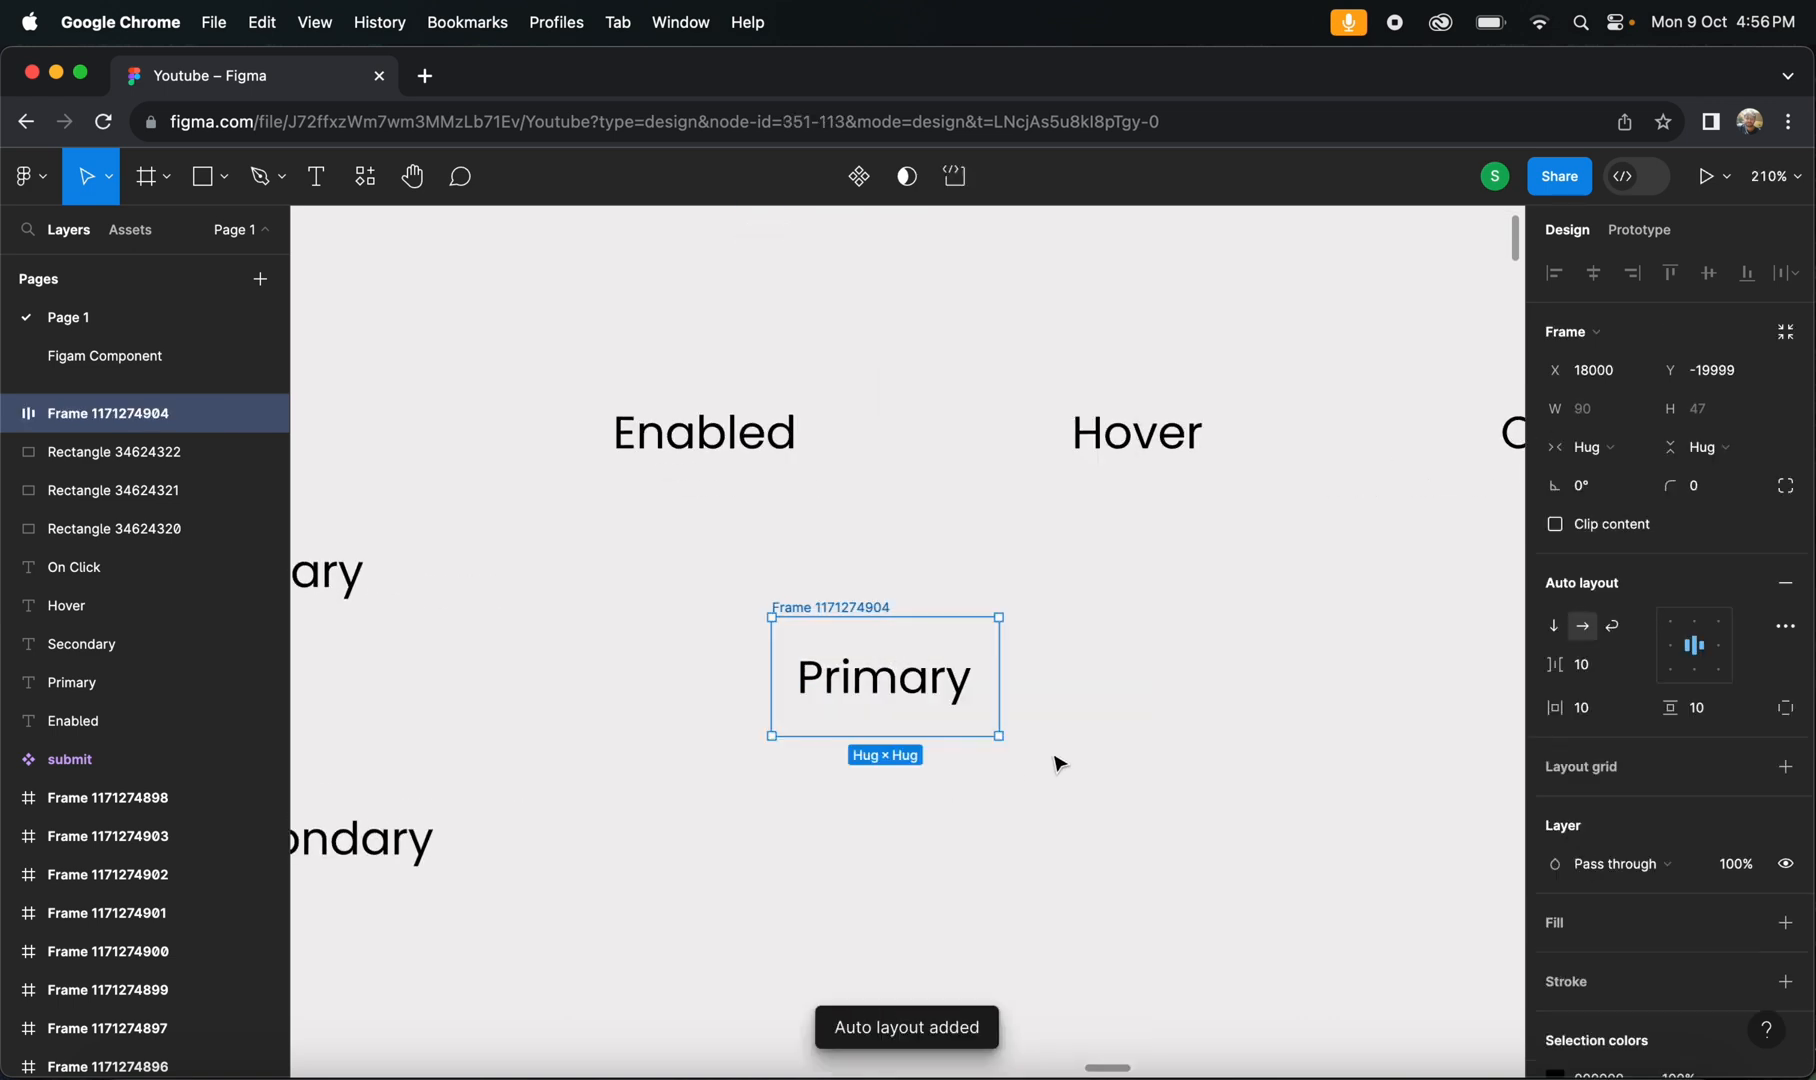
{"action": "left_click", "coordinate": [1090, 754]}
{"action": "left_click", "coordinate": [865, 631]}
{"action": "left_click", "coordinate": [1599, 664]}
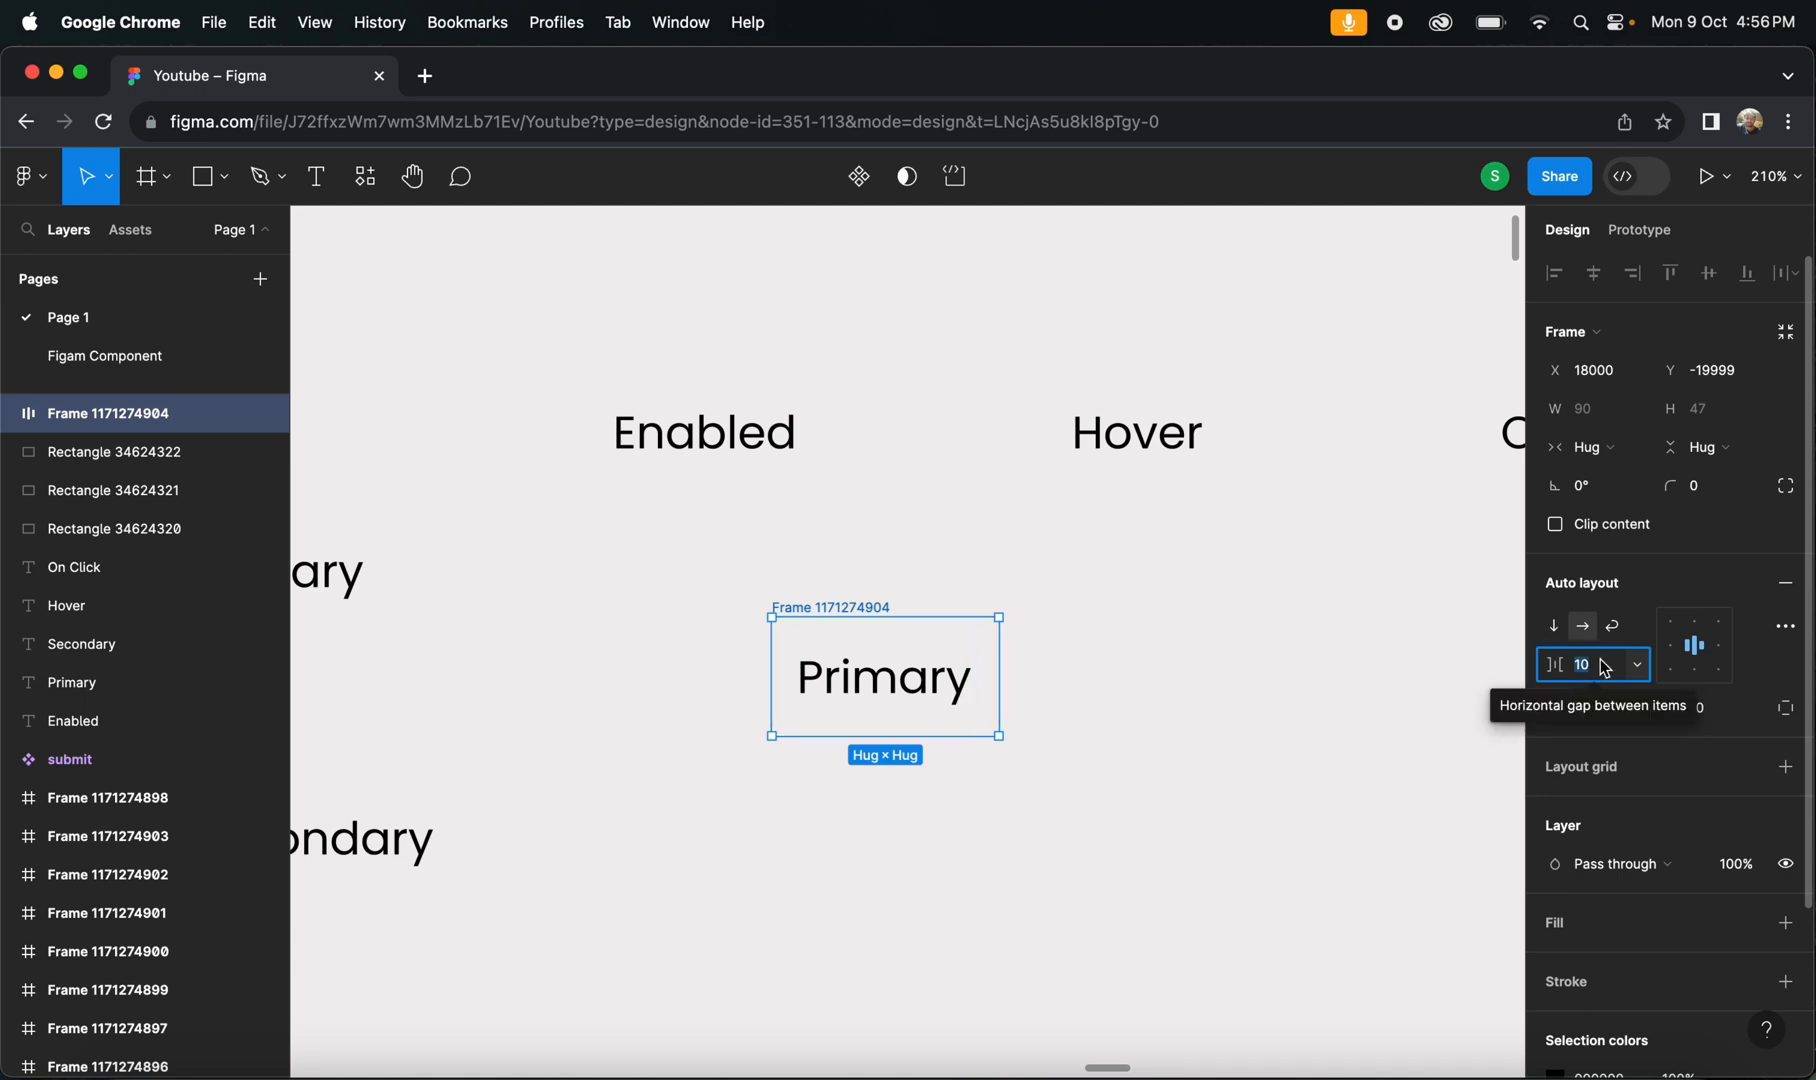
{"action": "left_click", "coordinate": [1601, 706]}
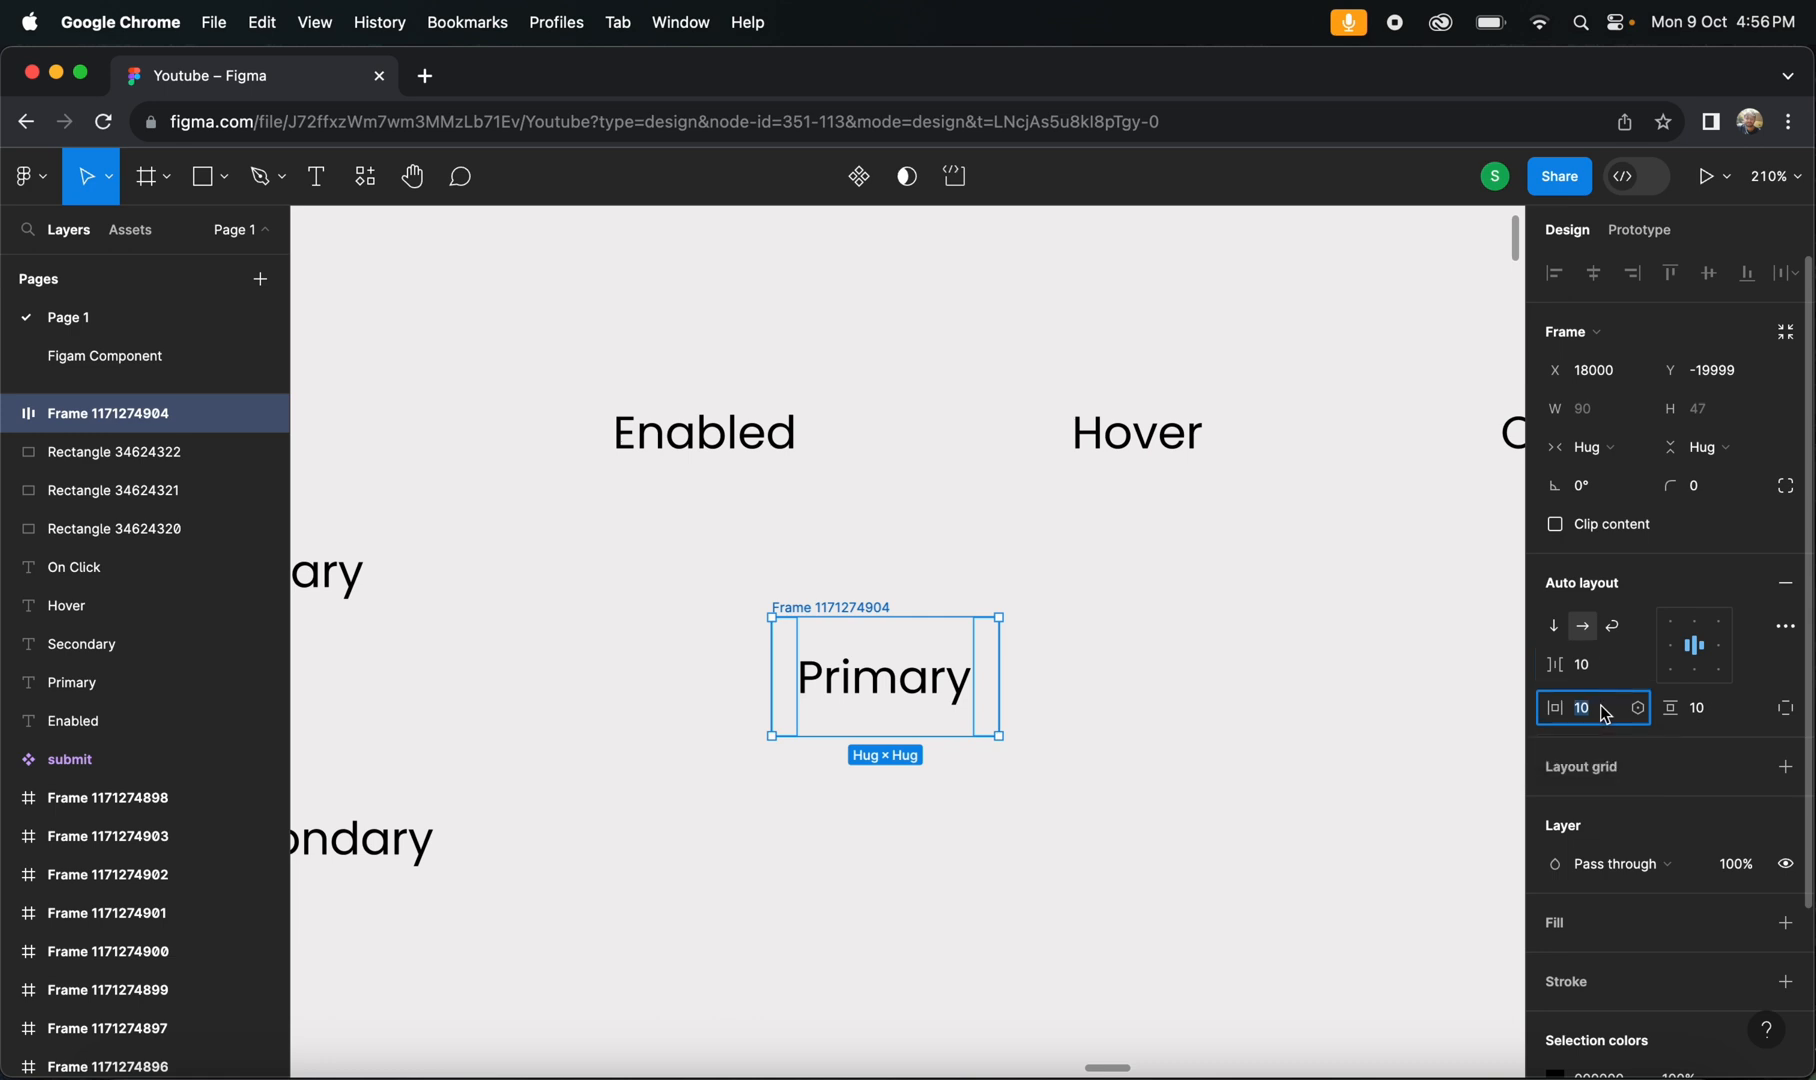
{"action": "left_click", "coordinate": [1719, 710]}
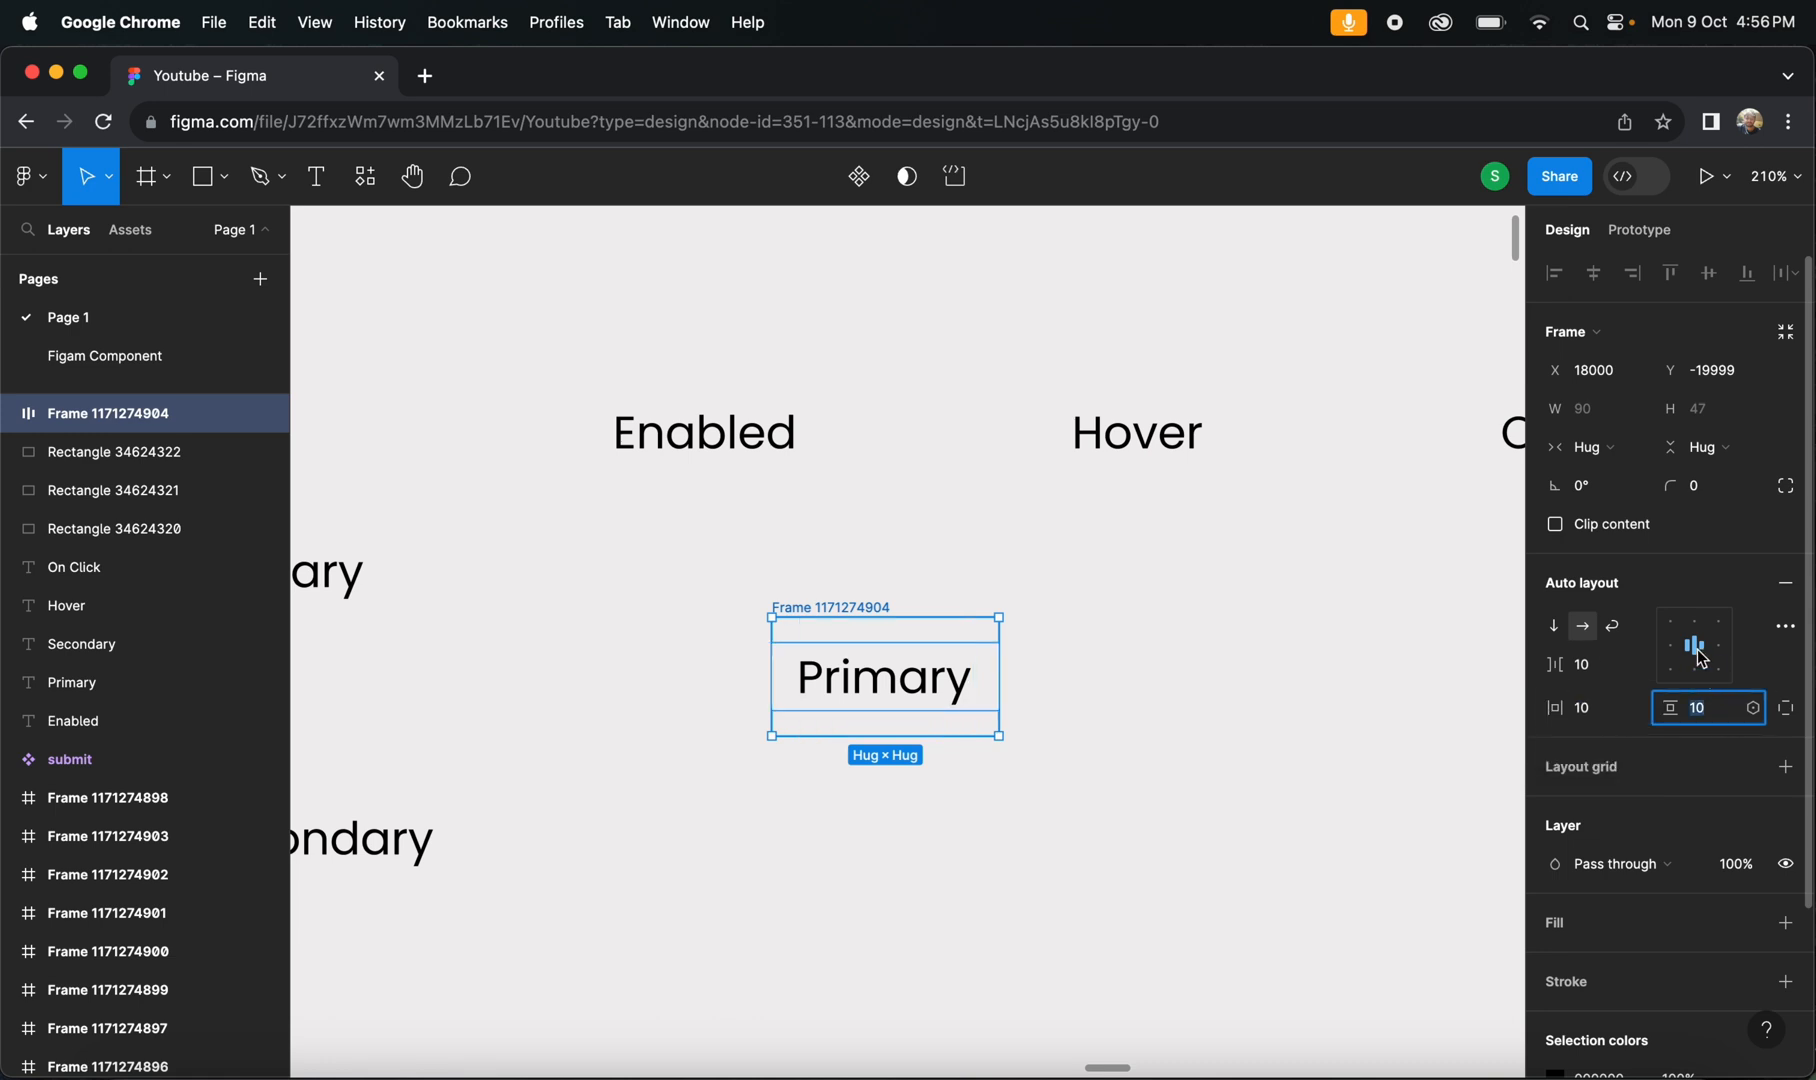
{"action": "left_click", "coordinate": [1299, 686]}
- Give the Primary button frame a white FFFFFF fill and set its corner radius to half of 47
{"action": "left_click", "coordinate": [853, 610]}
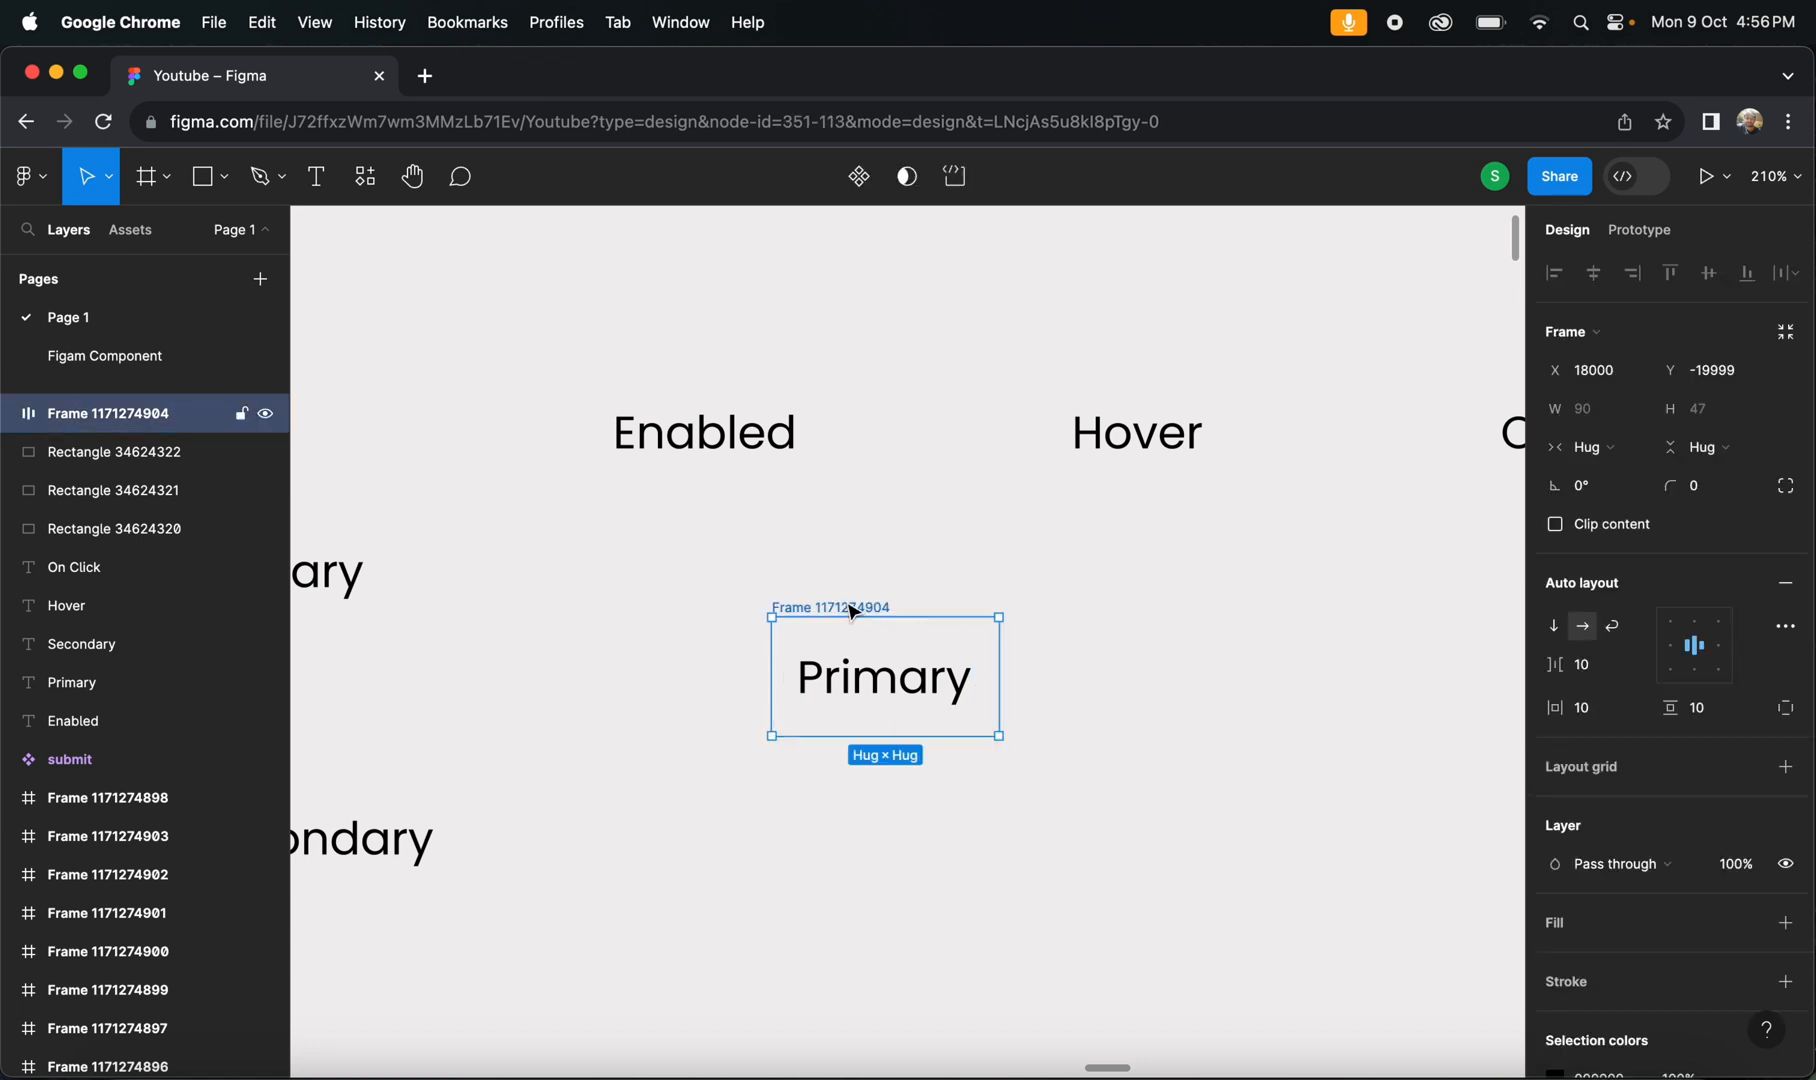
{"action": "left_click", "coordinate": [1576, 922]}
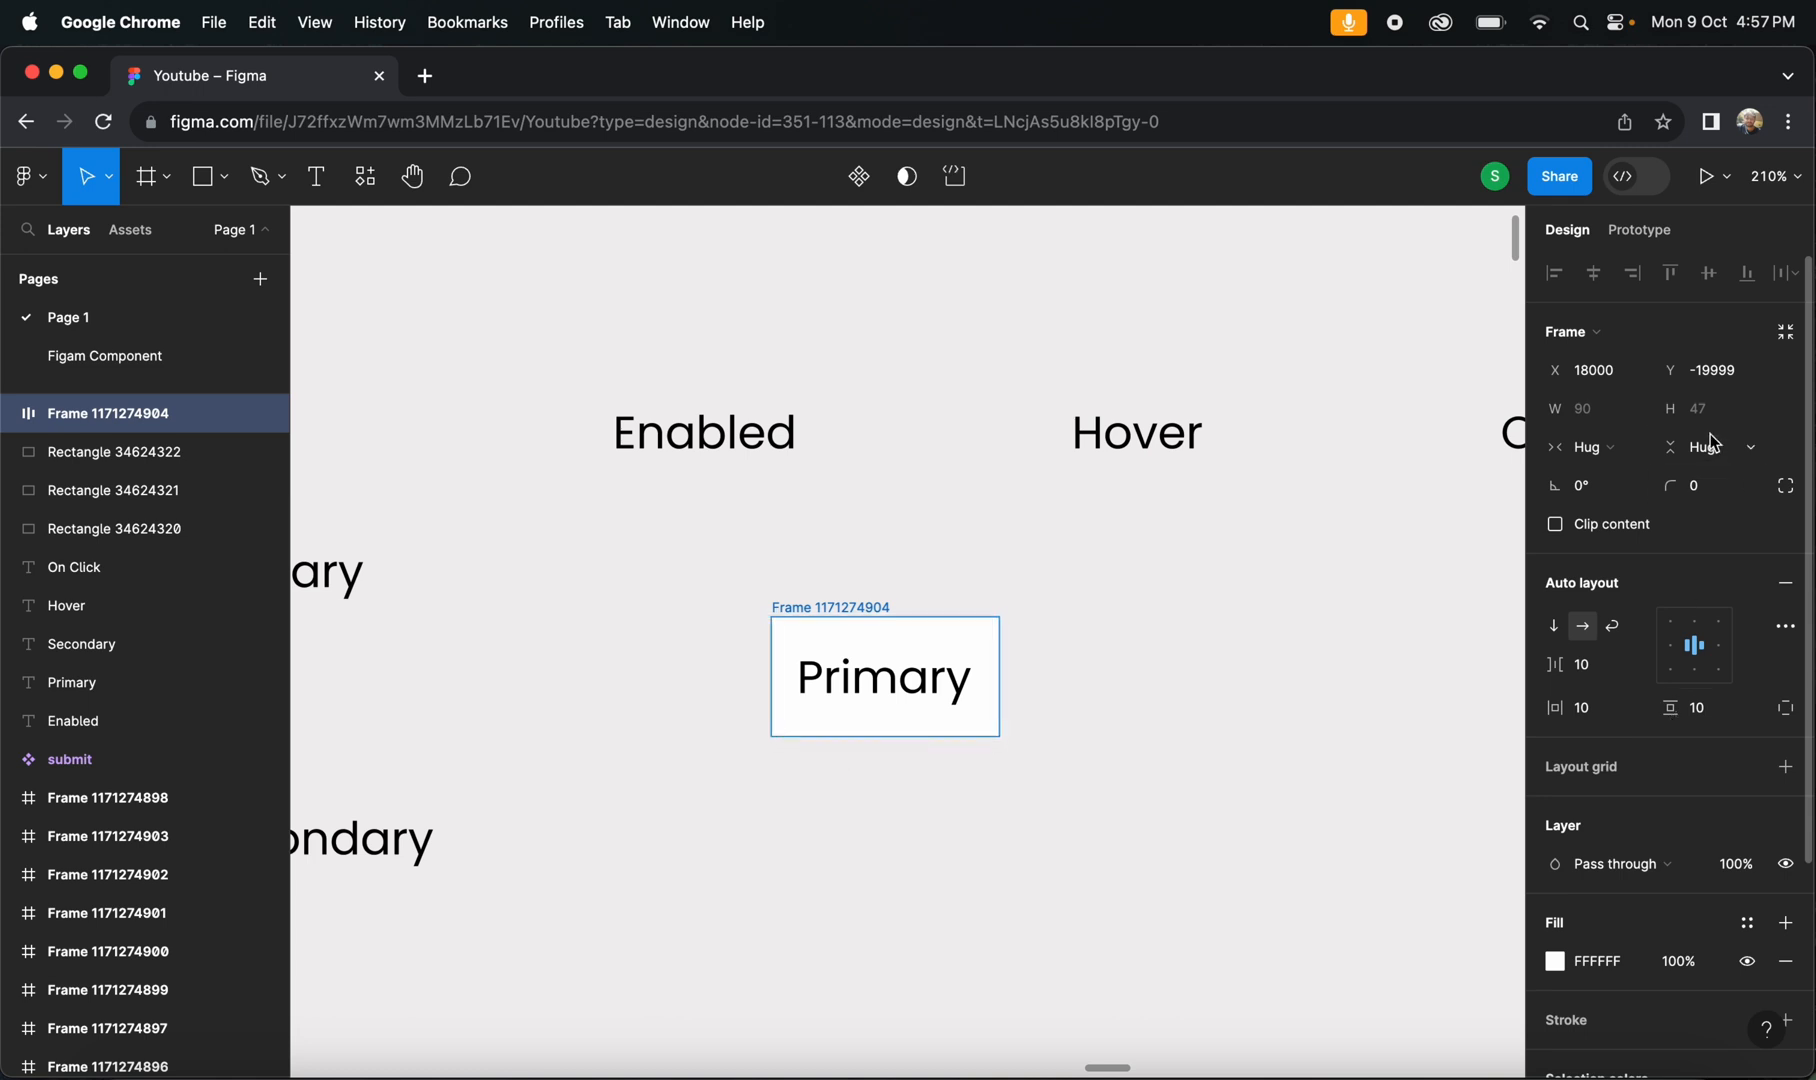
{"action": "left_click", "coordinate": [1706, 496]}
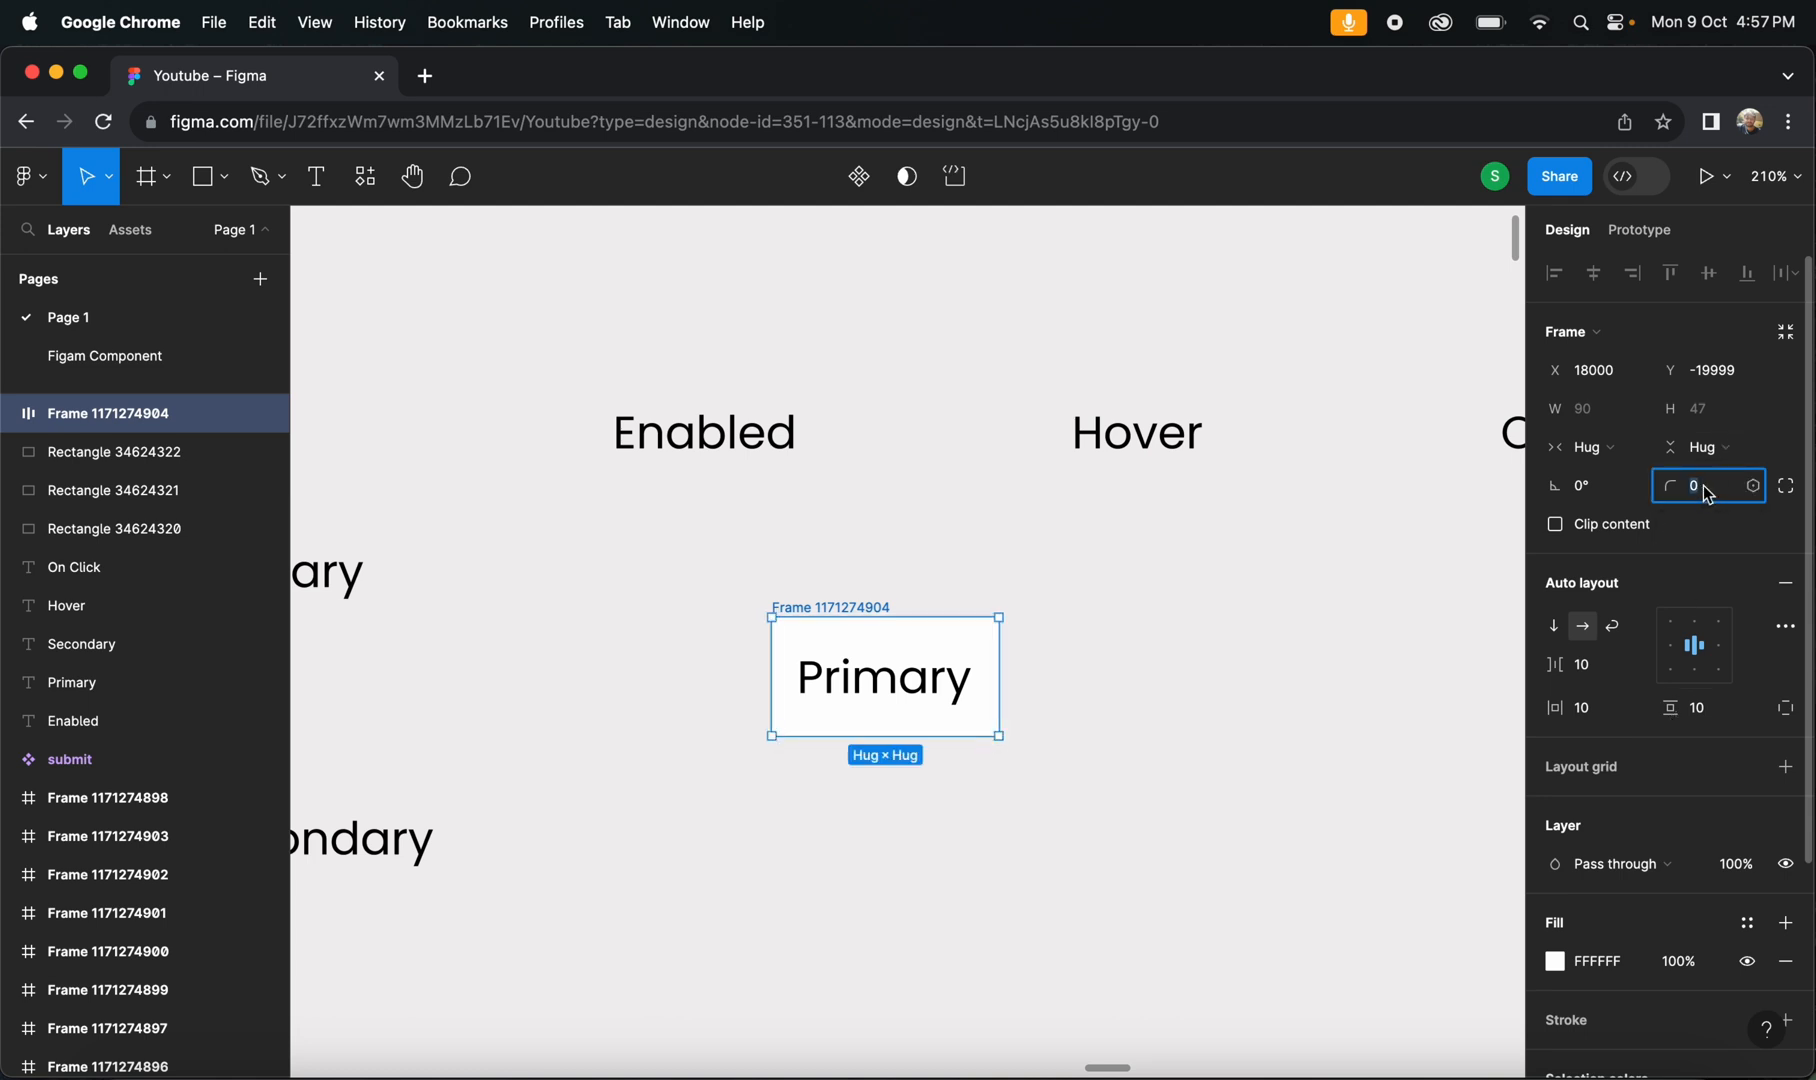
{"action": "type", "text": "47/2"}
{"action": "key", "text": "Return"}
{"action": "left_click", "coordinate": [1050, 588]}
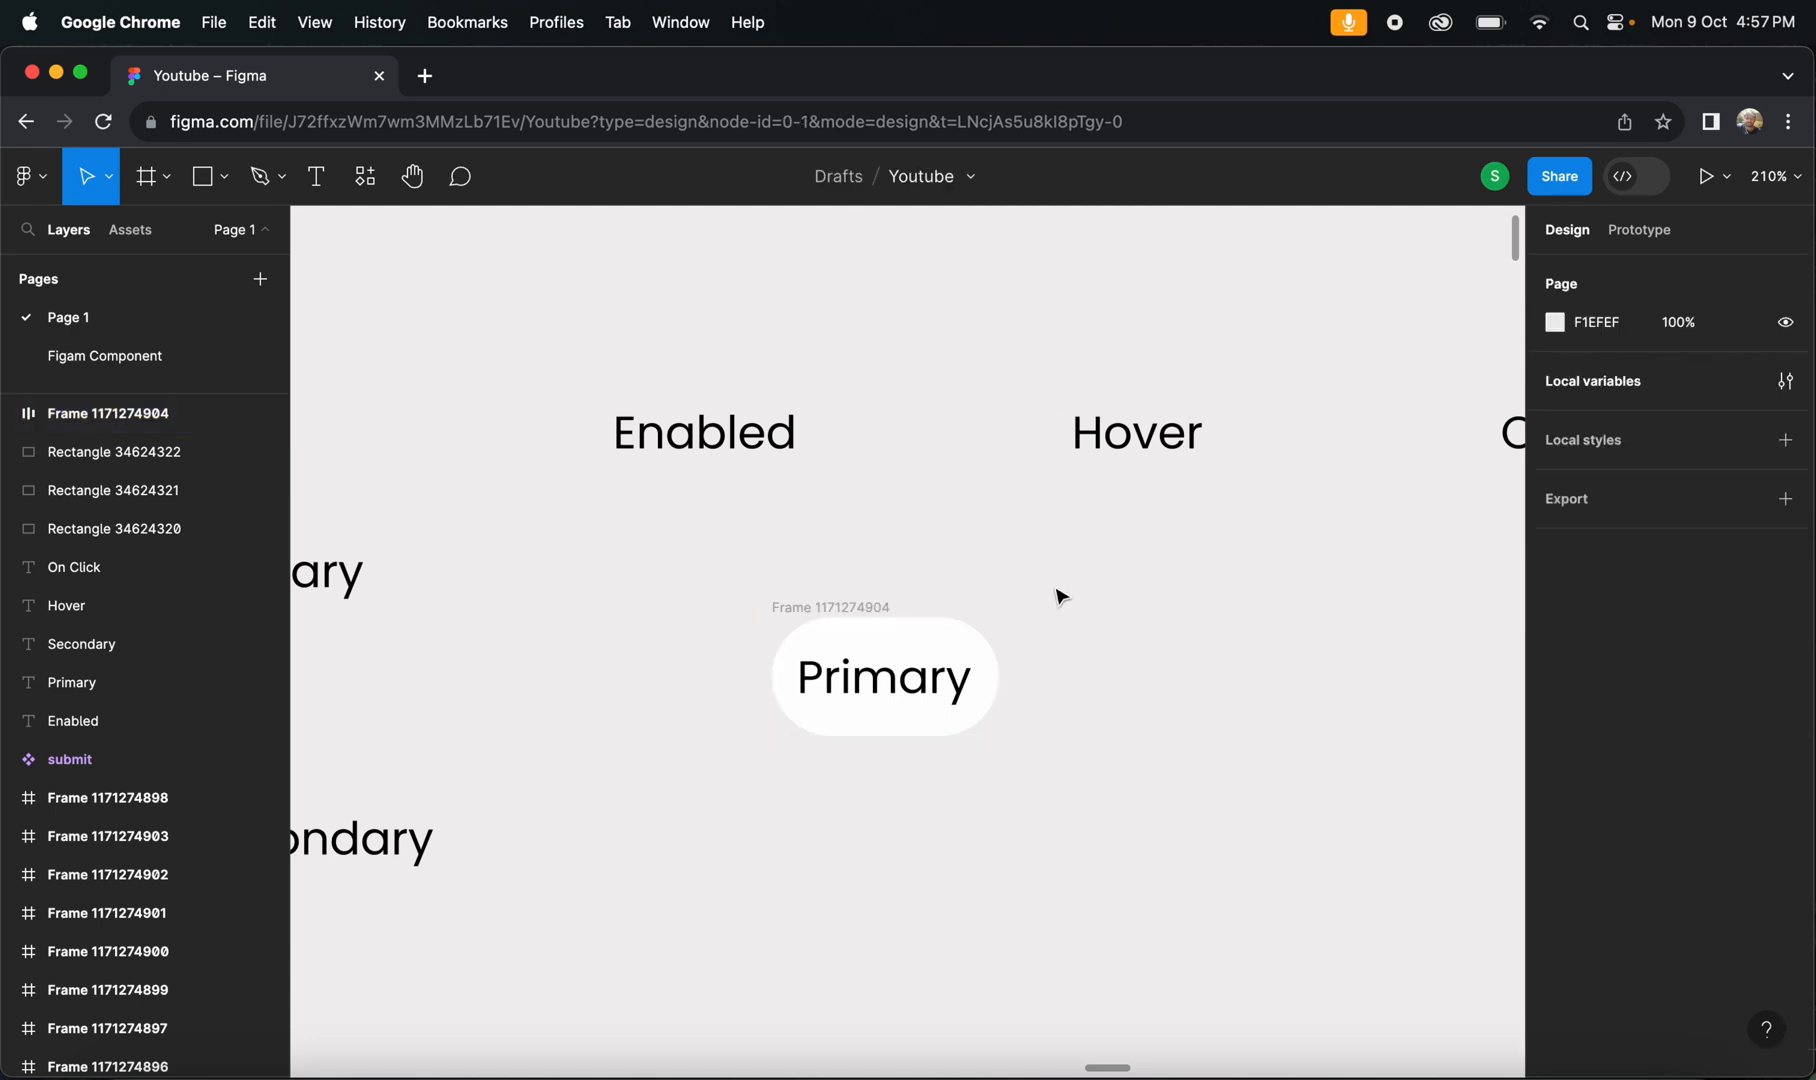
- Widen the Primary button frame to 143 and place it under the Enabled heading in the Primary row
{"action": "left_click", "coordinate": [843, 606]}
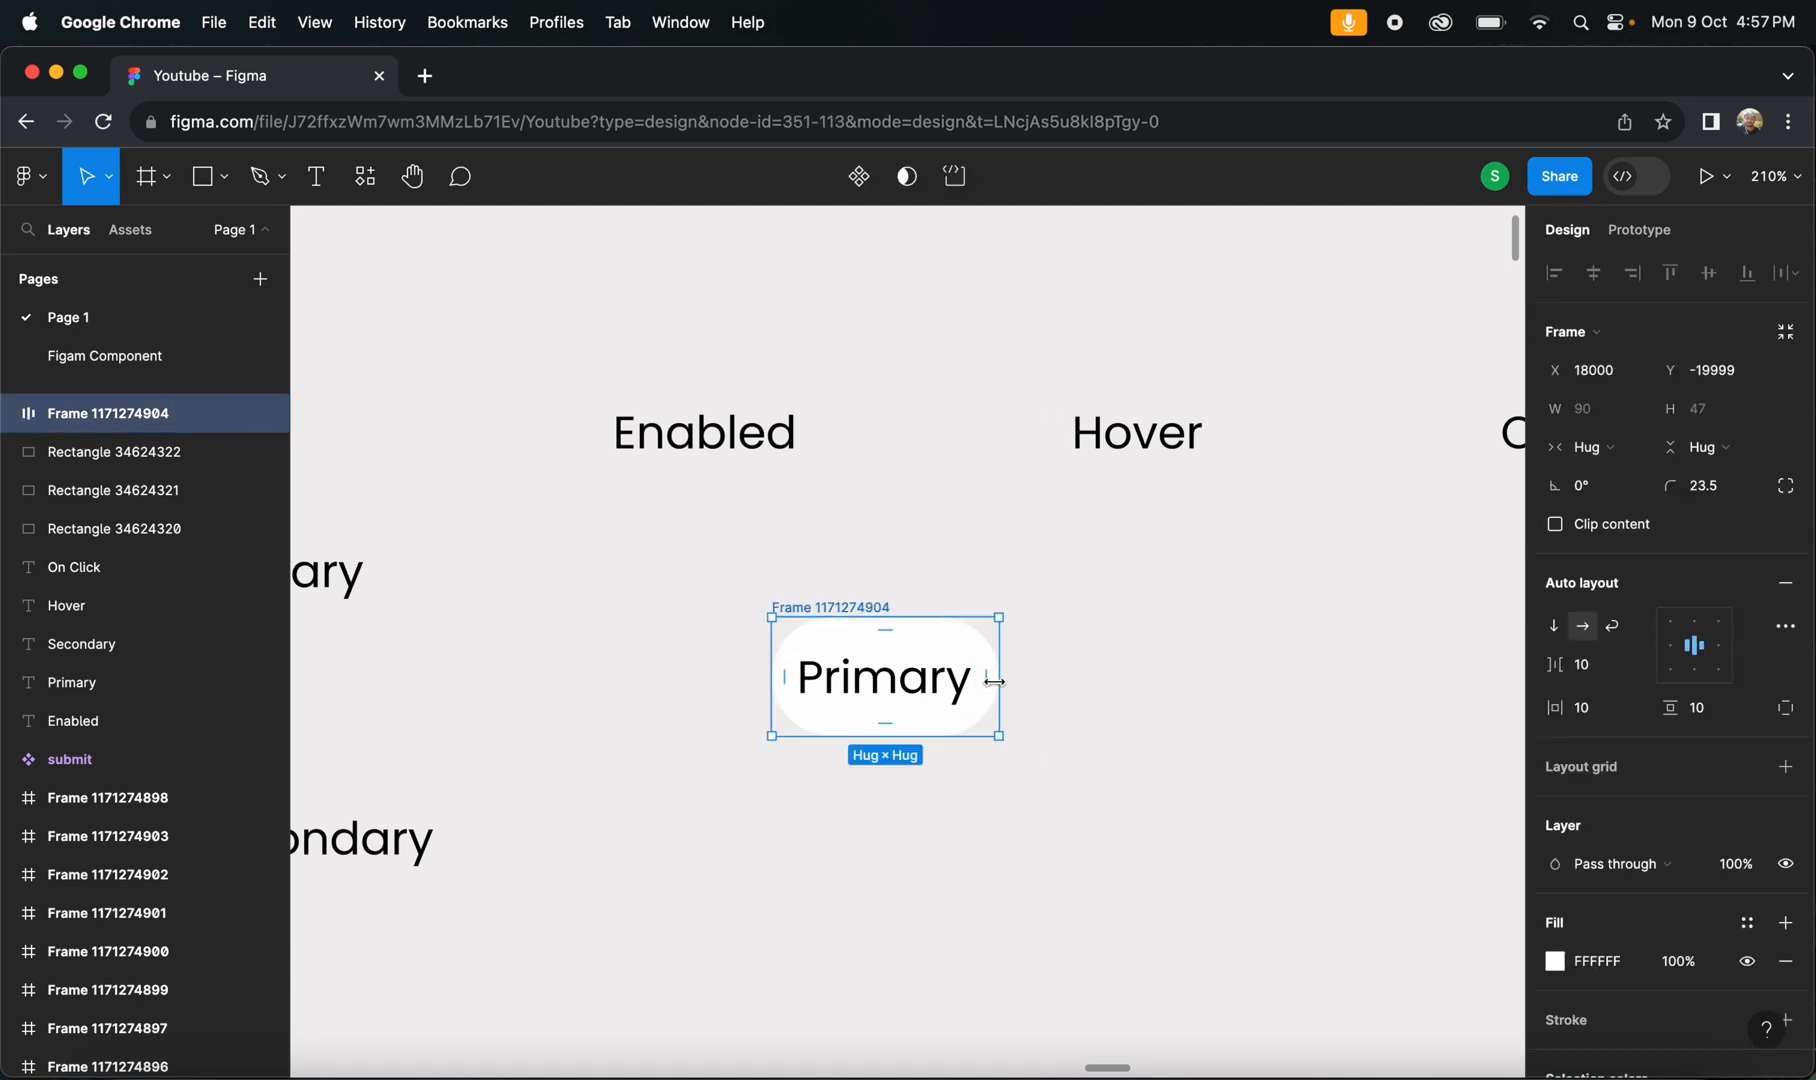
{"action": "left_click_drag", "start_coordinate": [993, 682], "coordinate": [914, 645]}
{"action": "scroll", "coordinate": [1137, 682], "scroll_direction": "down", "scroll_amount": 5}
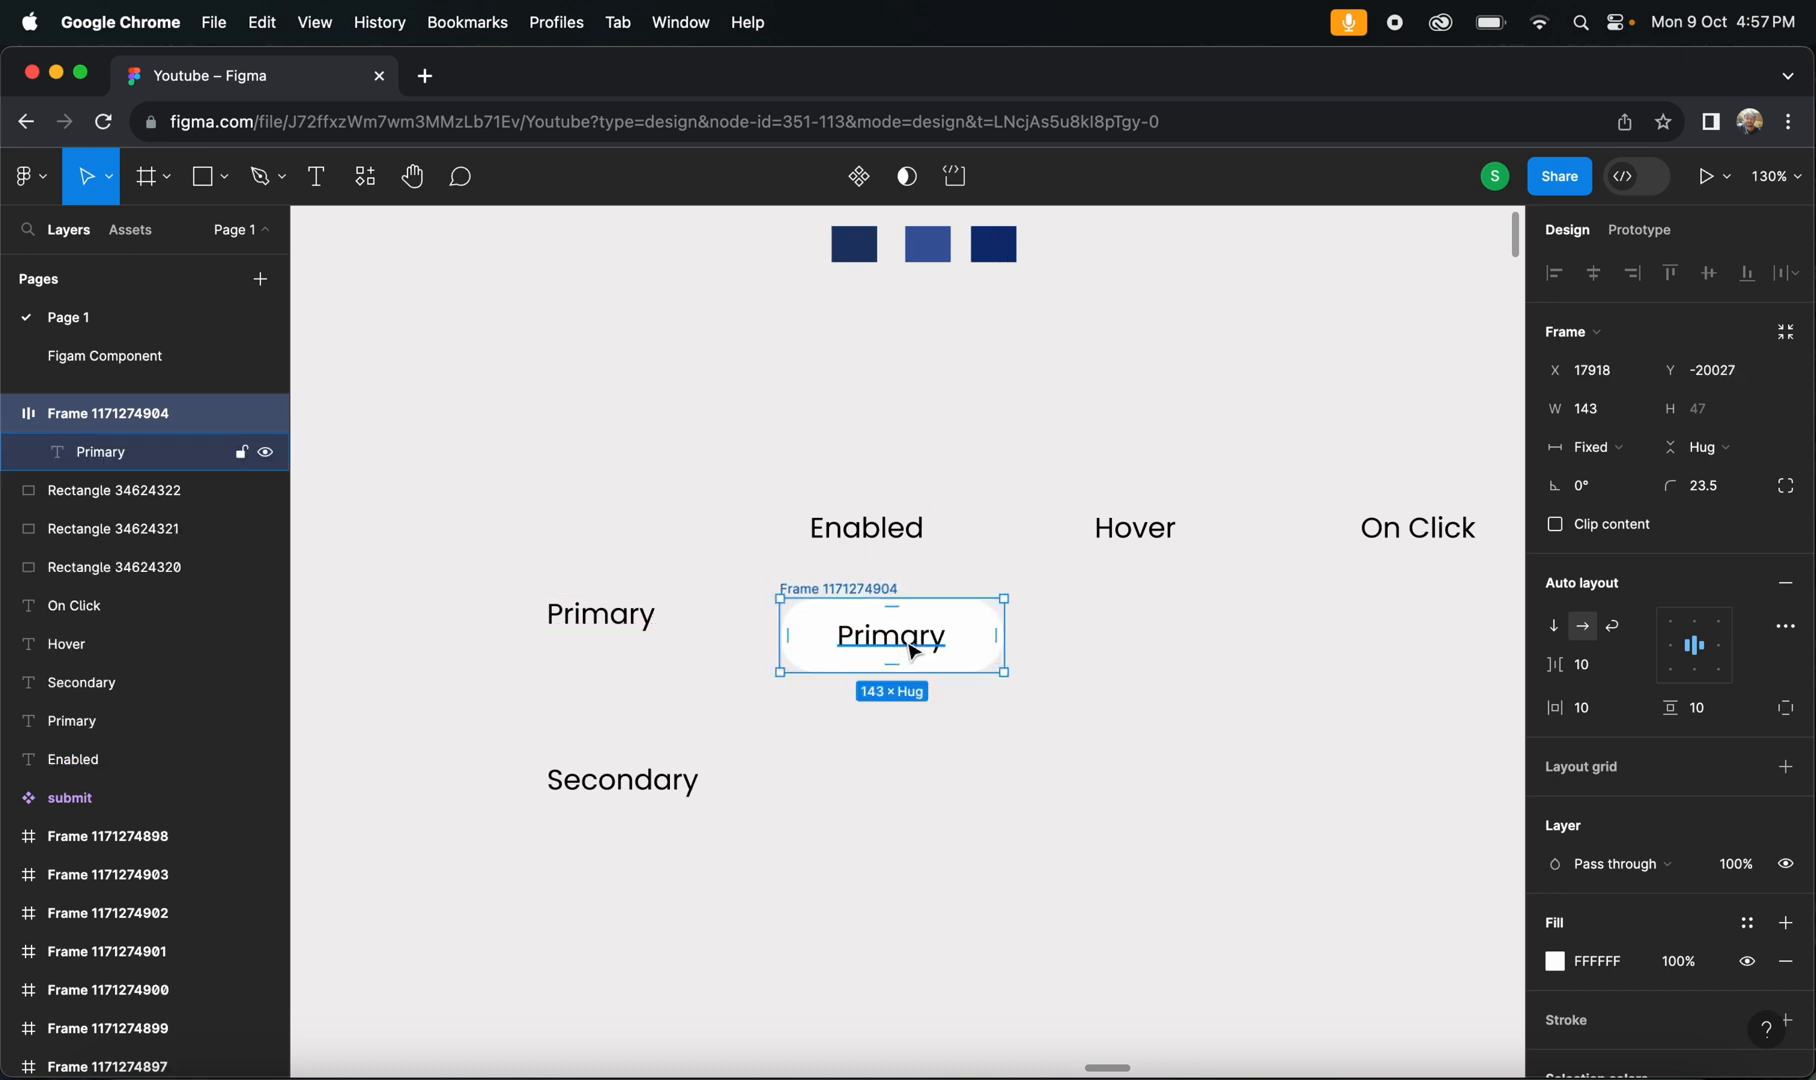
{"action": "left_click", "coordinate": [1009, 576]}
{"action": "scroll", "coordinate": [1010, 580], "scroll_direction": "up", "scroll_amount": 2}
- Fill the Enabled button with the first swatch's dark navy, 203869, using the eyedropper
{"action": "left_click", "coordinate": [1011, 710]}
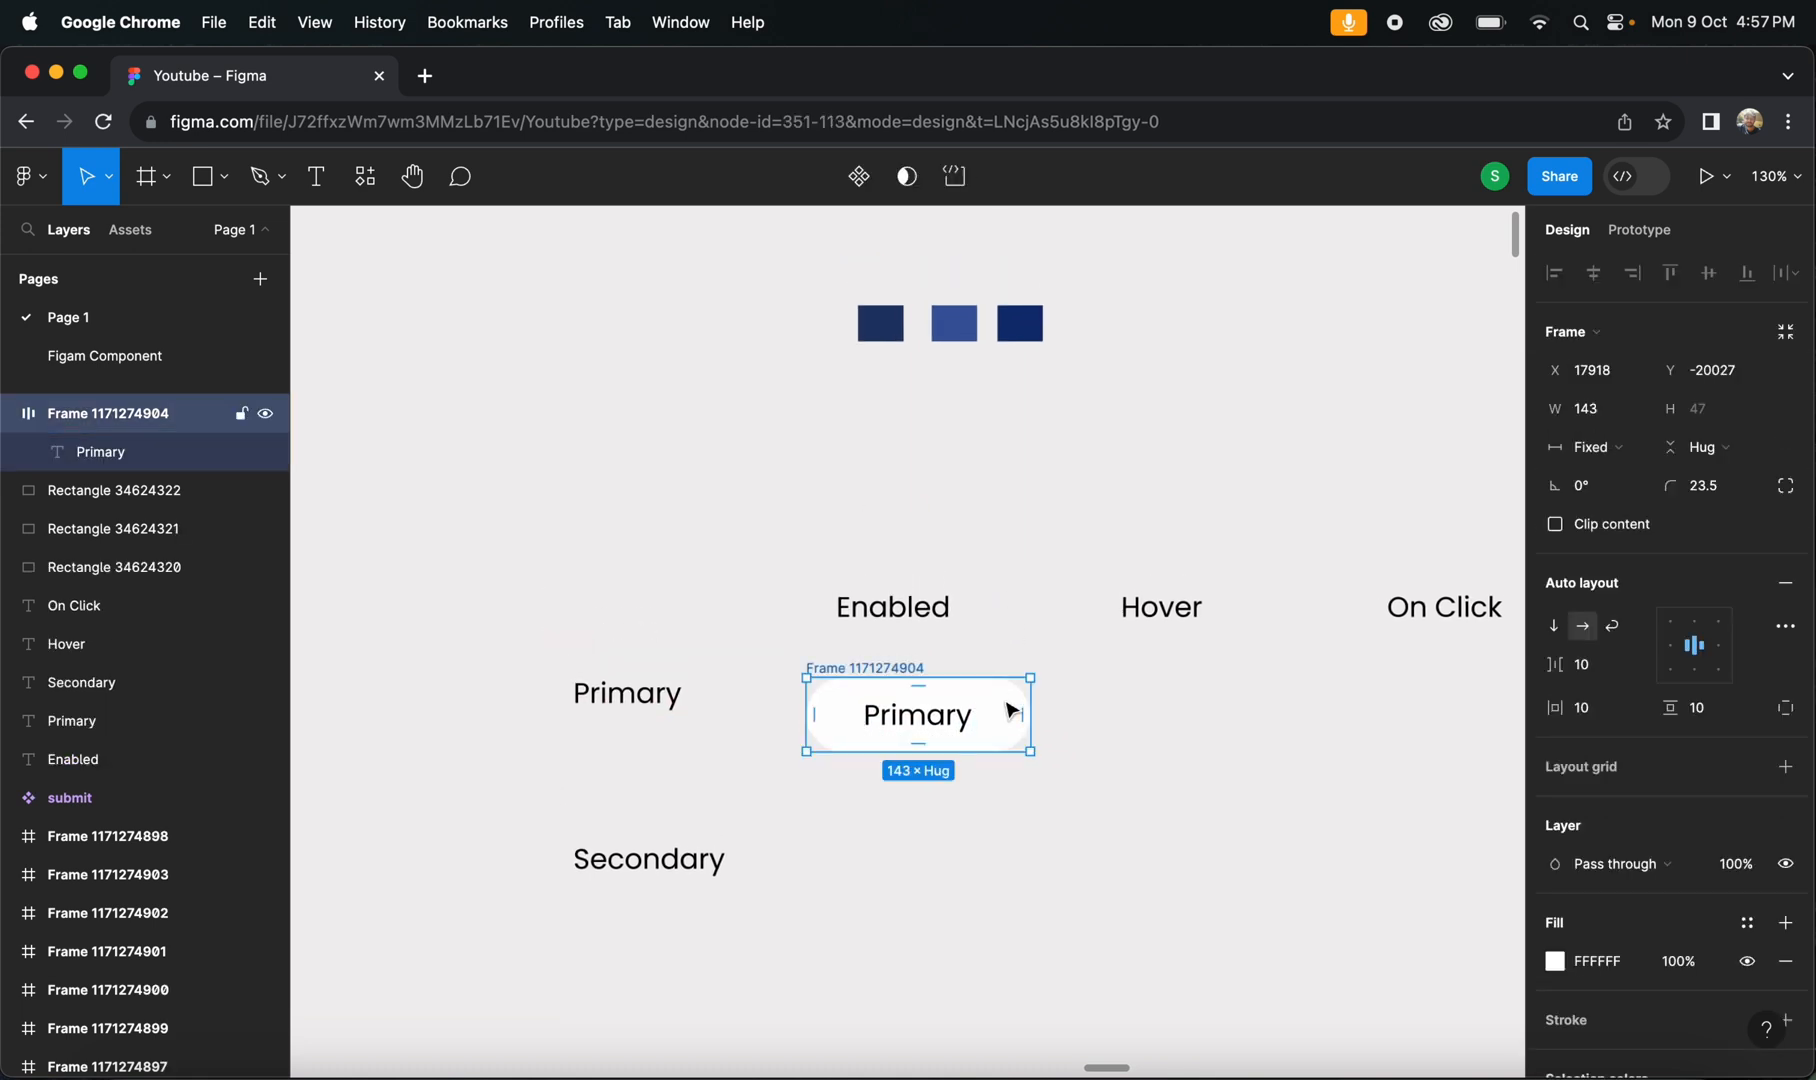
{"action": "key", "text": "i"}
{"action": "left_click", "coordinate": [880, 323]}
{"action": "left_click", "coordinate": [884, 511]}
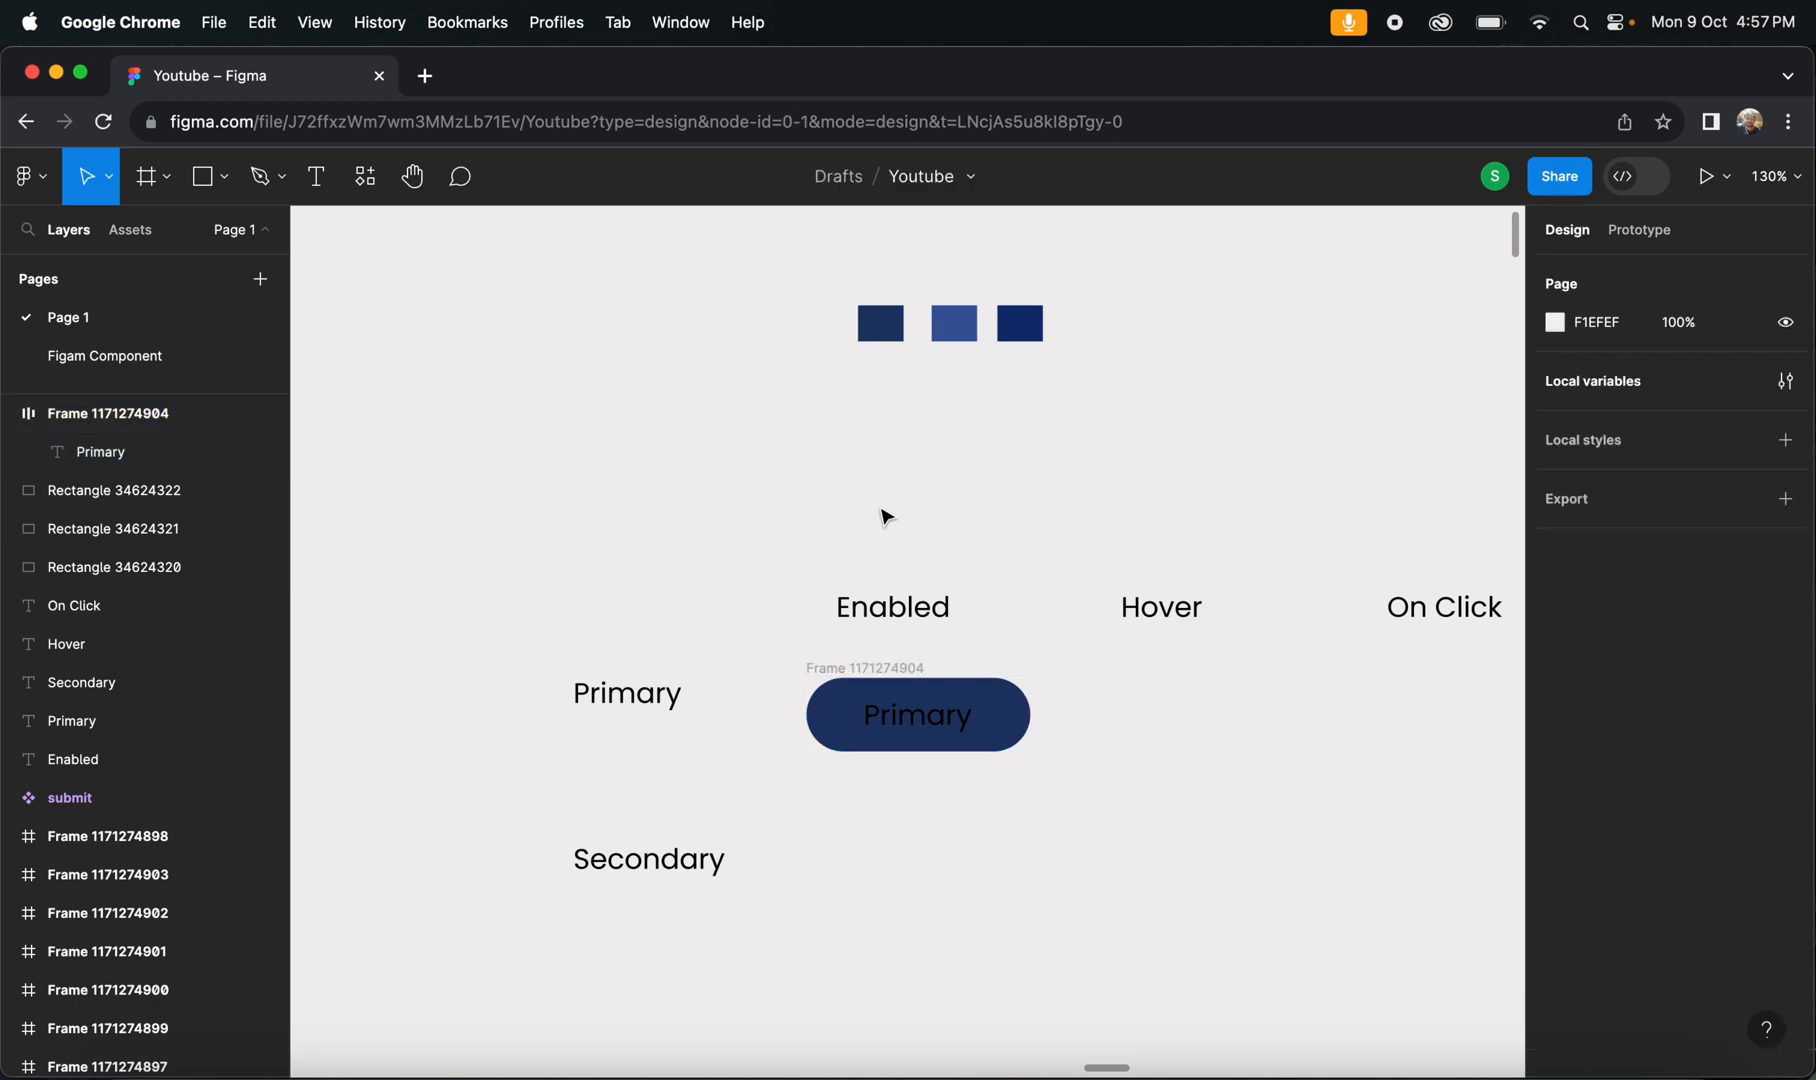
- Change the Enabled button's text color to white FFFFFF
{"action": "double_click", "coordinate": [940, 718]}
{"action": "left_click", "coordinate": [1555, 893]}
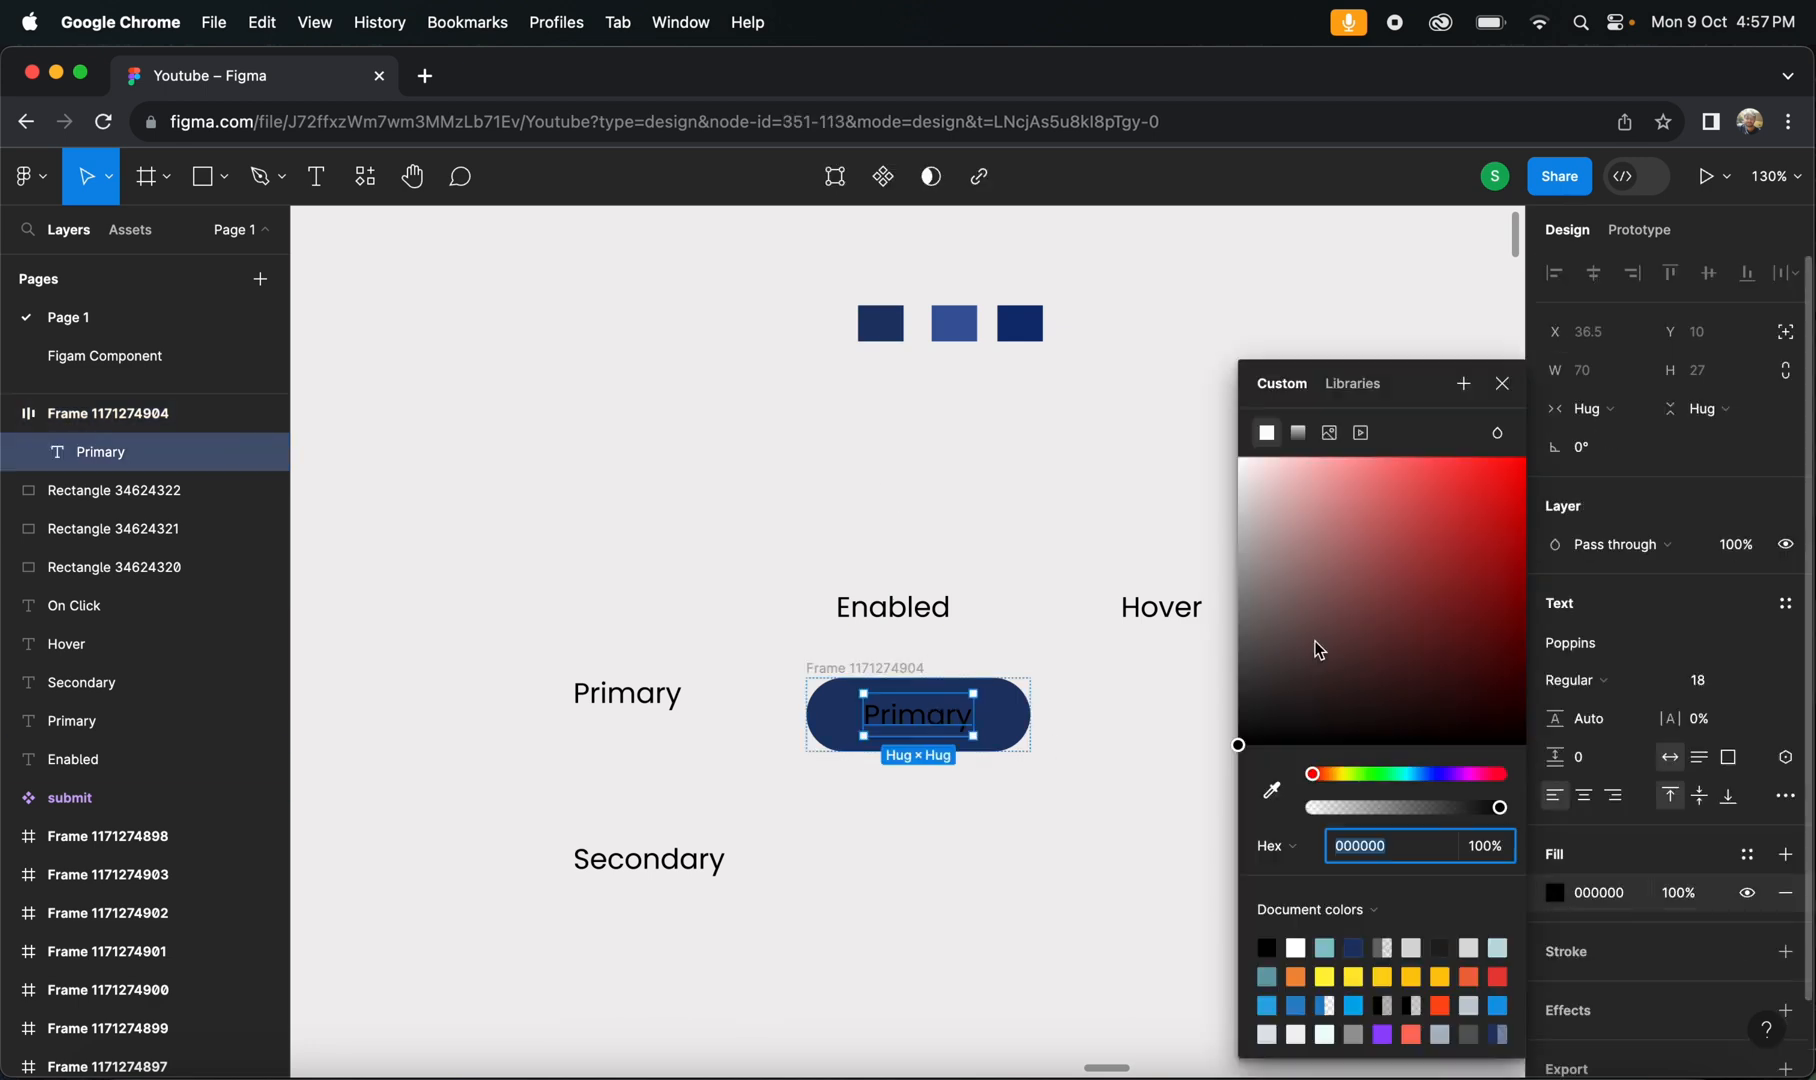
{"action": "left_click_drag", "start_coordinate": [1313, 644], "coordinate": [1094, 393]}
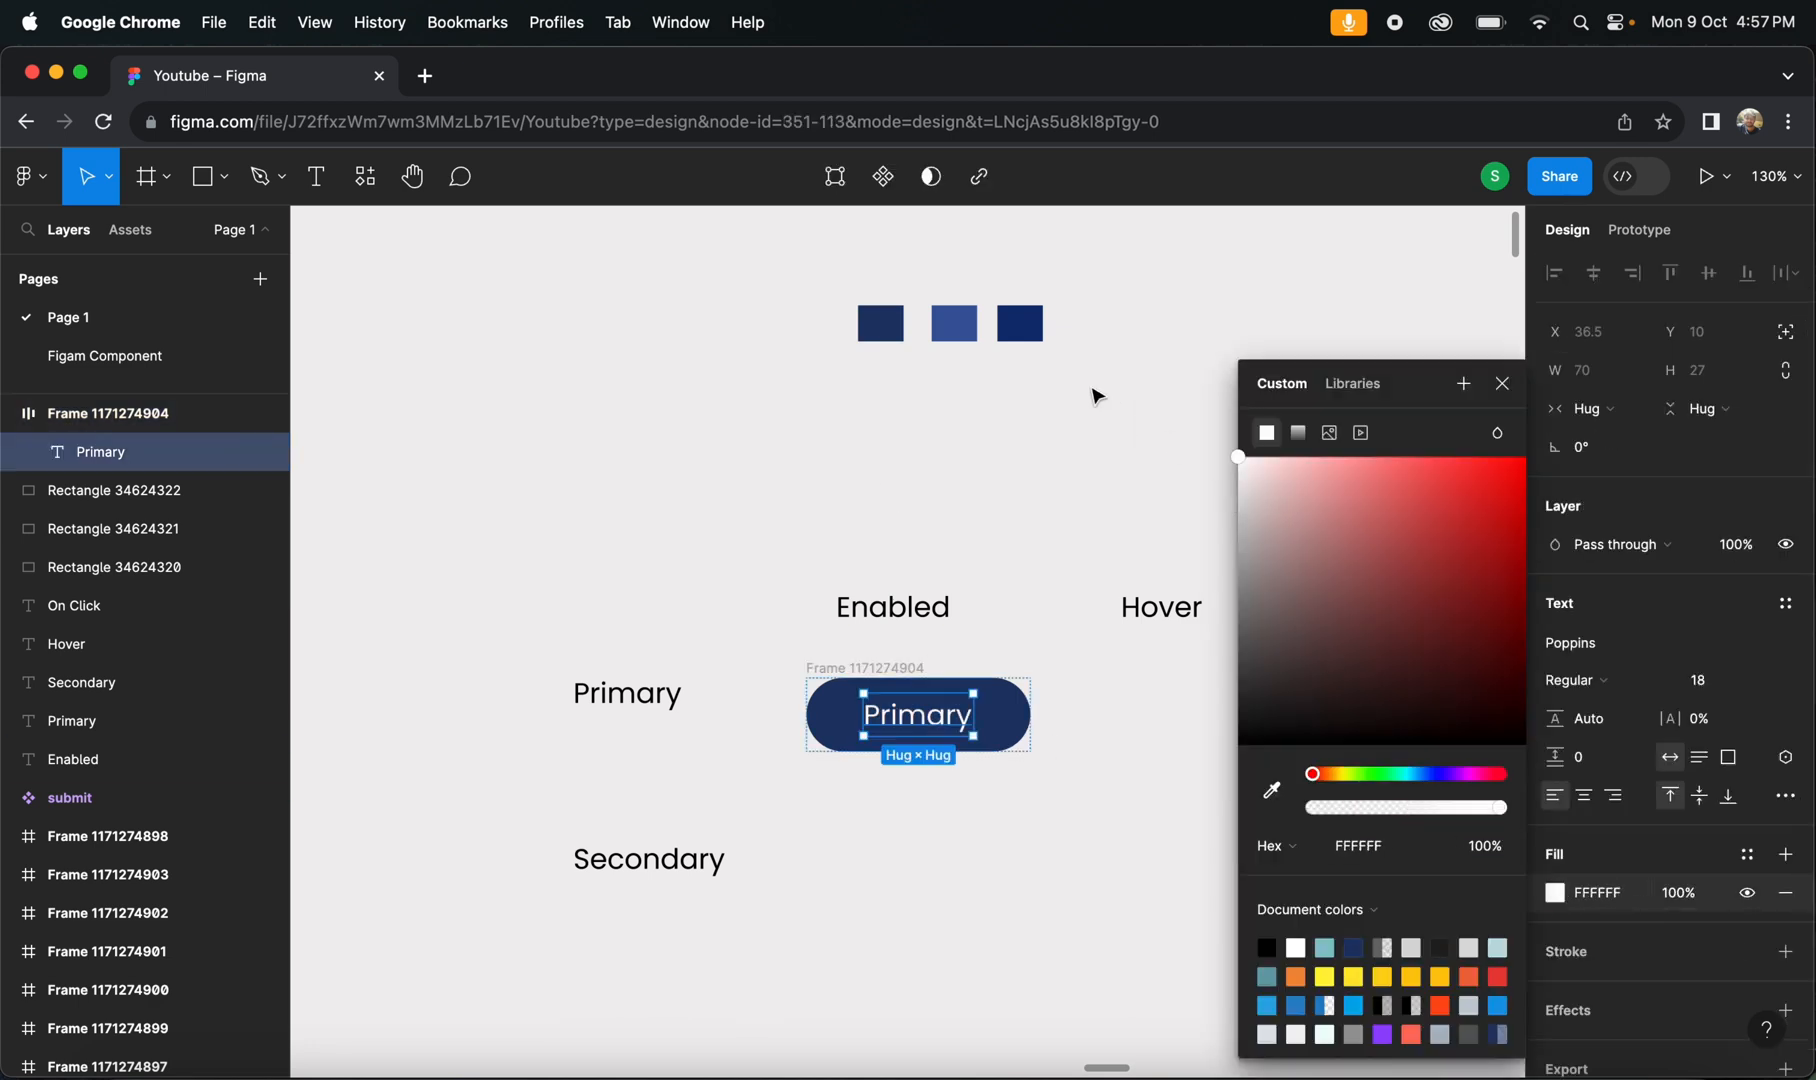
{"action": "left_click", "coordinate": [1074, 422]}
- Move the Primary row label slightly down toward the vertical middle of the button beside it
{"action": "left_click", "coordinate": [645, 716]}
{"action": "left_click_drag", "start_coordinate": [645, 716], "coordinate": [645, 705]}
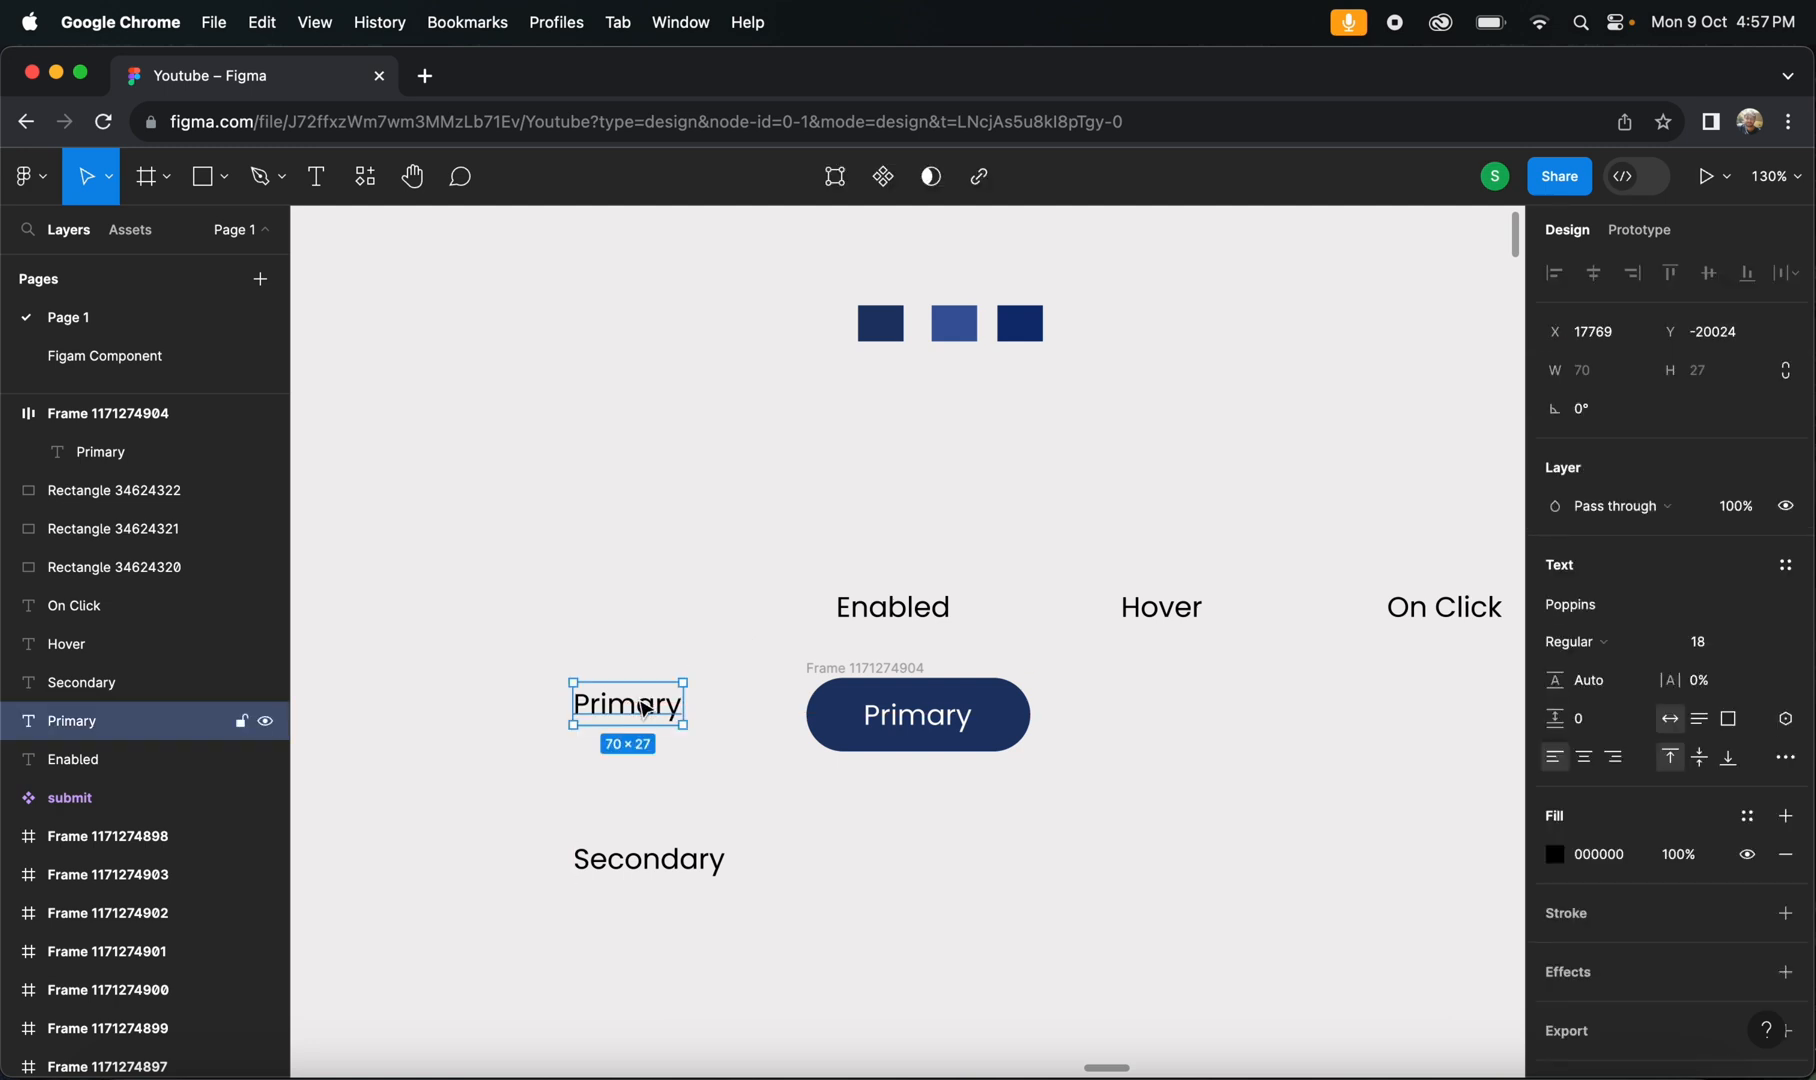
{"action": "left_click", "coordinate": [638, 856]}
{"action": "left_click", "coordinate": [899, 776]}
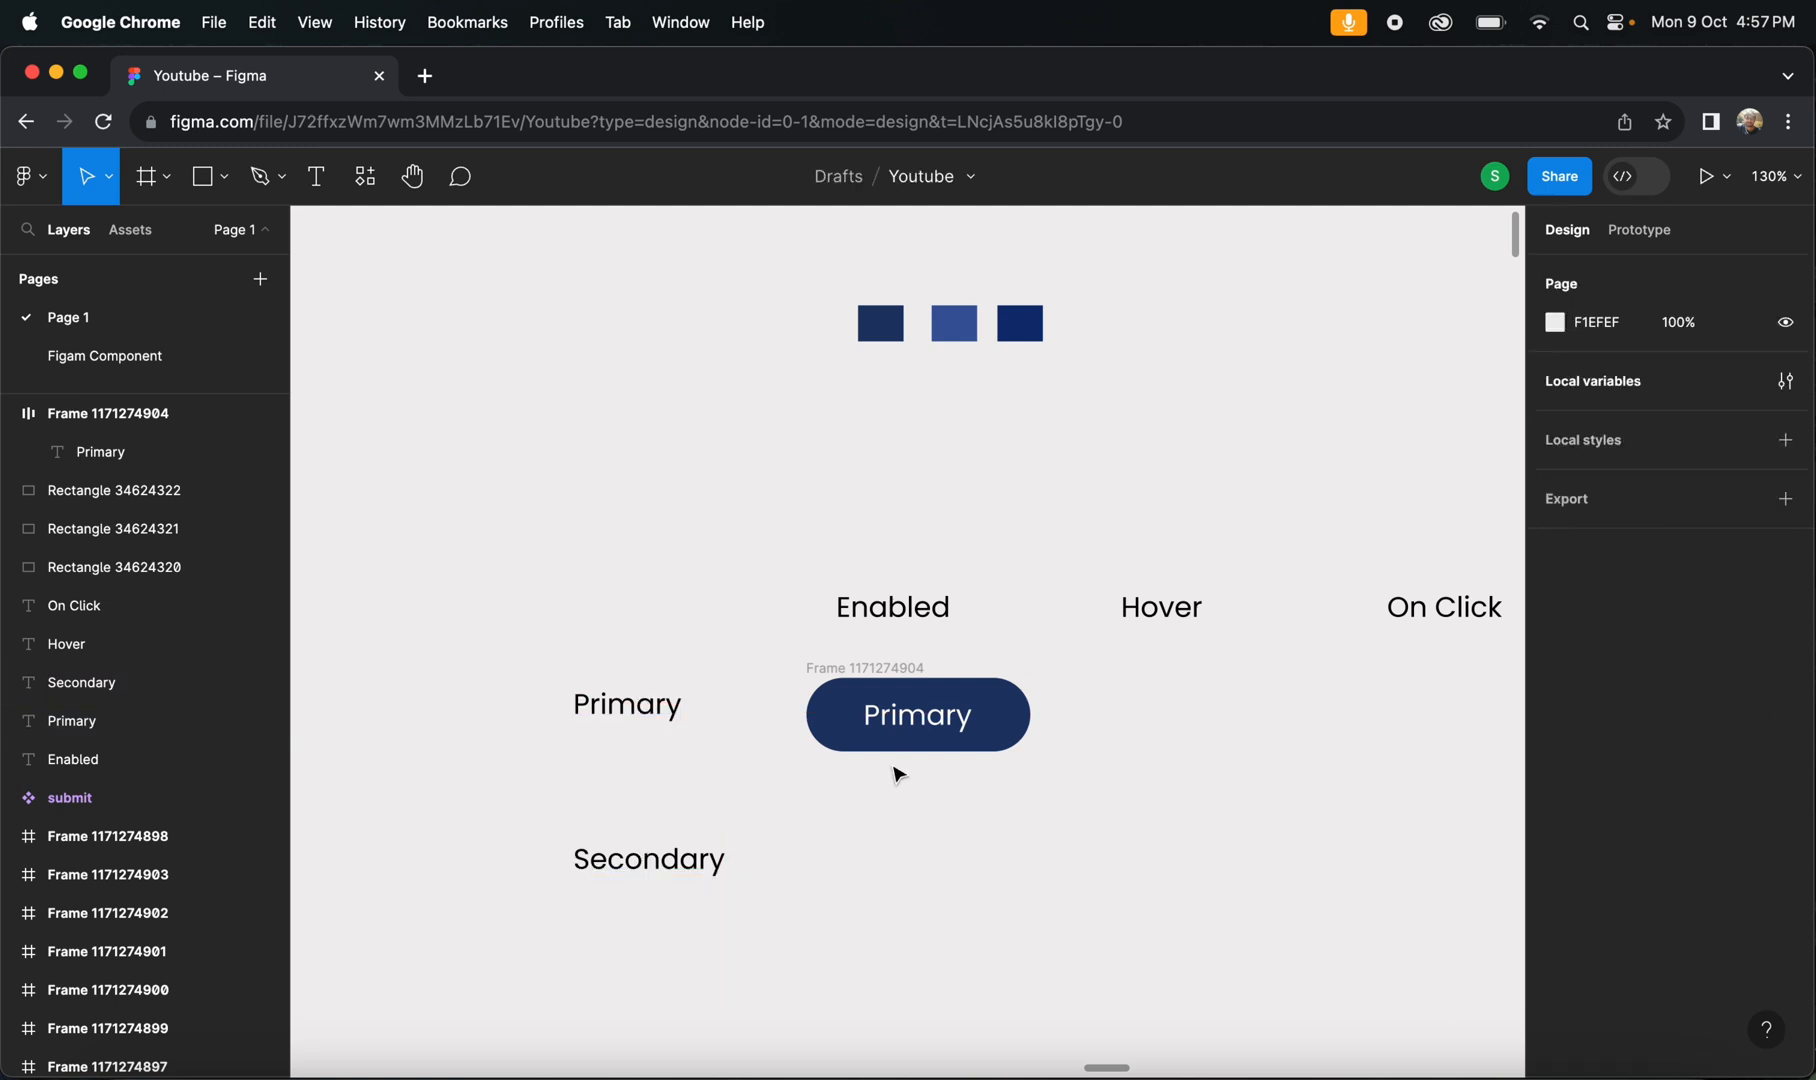
- Duplicate the Enabled button horizontally and place the copy under the Hover heading
{"action": "left_click", "coordinate": [890, 716]}
{"action": "left_click", "coordinate": [930, 657]}
{"action": "left_click", "coordinate": [877, 667]}
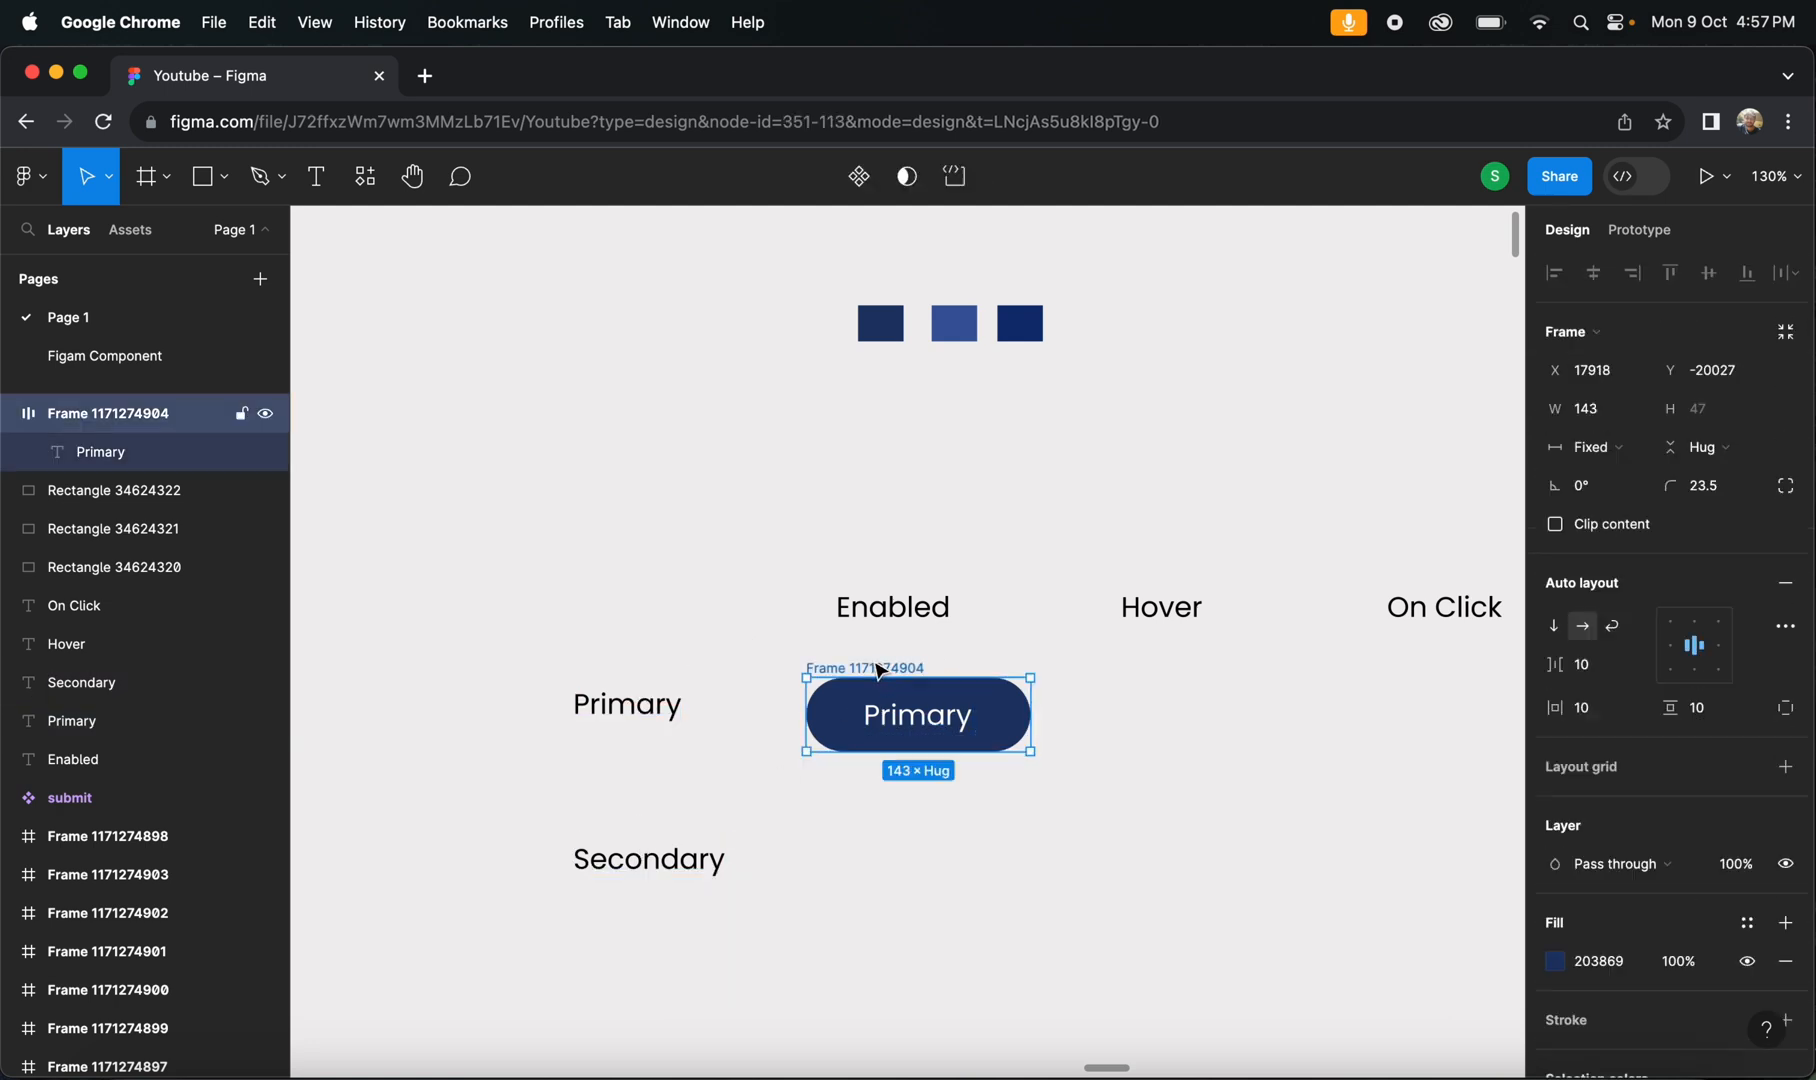
{"action": "left_click_drag", "start_coordinate": [867, 675], "coordinate": [1140, 676]}
{"action": "scroll", "coordinate": [1137, 676], "scroll_direction": "right", "scroll_amount": 5}
{"action": "scroll", "coordinate": [1137, 676], "scroll_direction": "down", "scroll_amount": 3}
{"action": "scroll", "coordinate": [1137, 676], "scroll_direction": "up", "scroll_amount": 3}
{"action": "scroll", "coordinate": [1137, 672], "scroll_direction": "left", "scroll_amount": 2}
{"action": "scroll", "coordinate": [1137, 672], "scroll_direction": "up", "scroll_amount": 1}
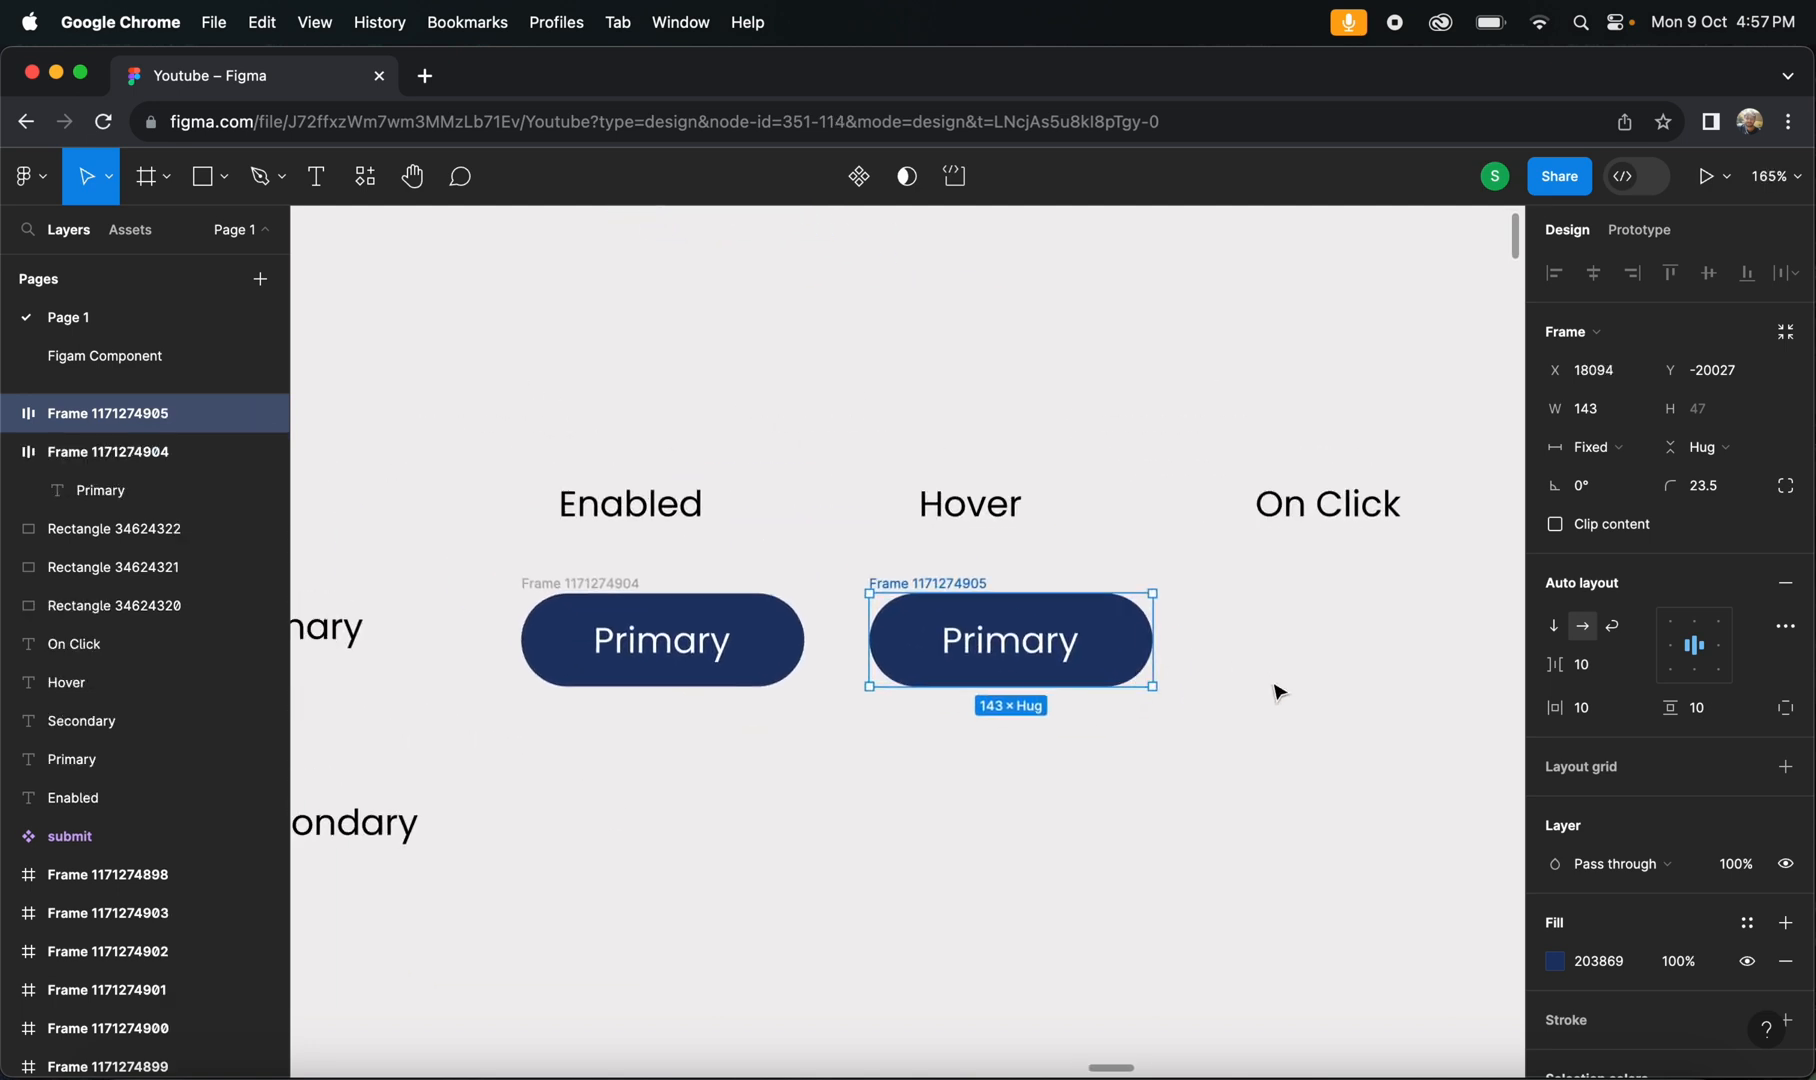
- Fill the Hover button with the middle swatch's lighter blue, 3A5B9E, using the eyedropper
{"action": "left_click", "coordinate": [1277, 690]}
{"action": "left_click", "coordinate": [932, 590]}
{"action": "scroll", "coordinate": [1398, 863], "scroll_direction": "down", "scroll_amount": 3}
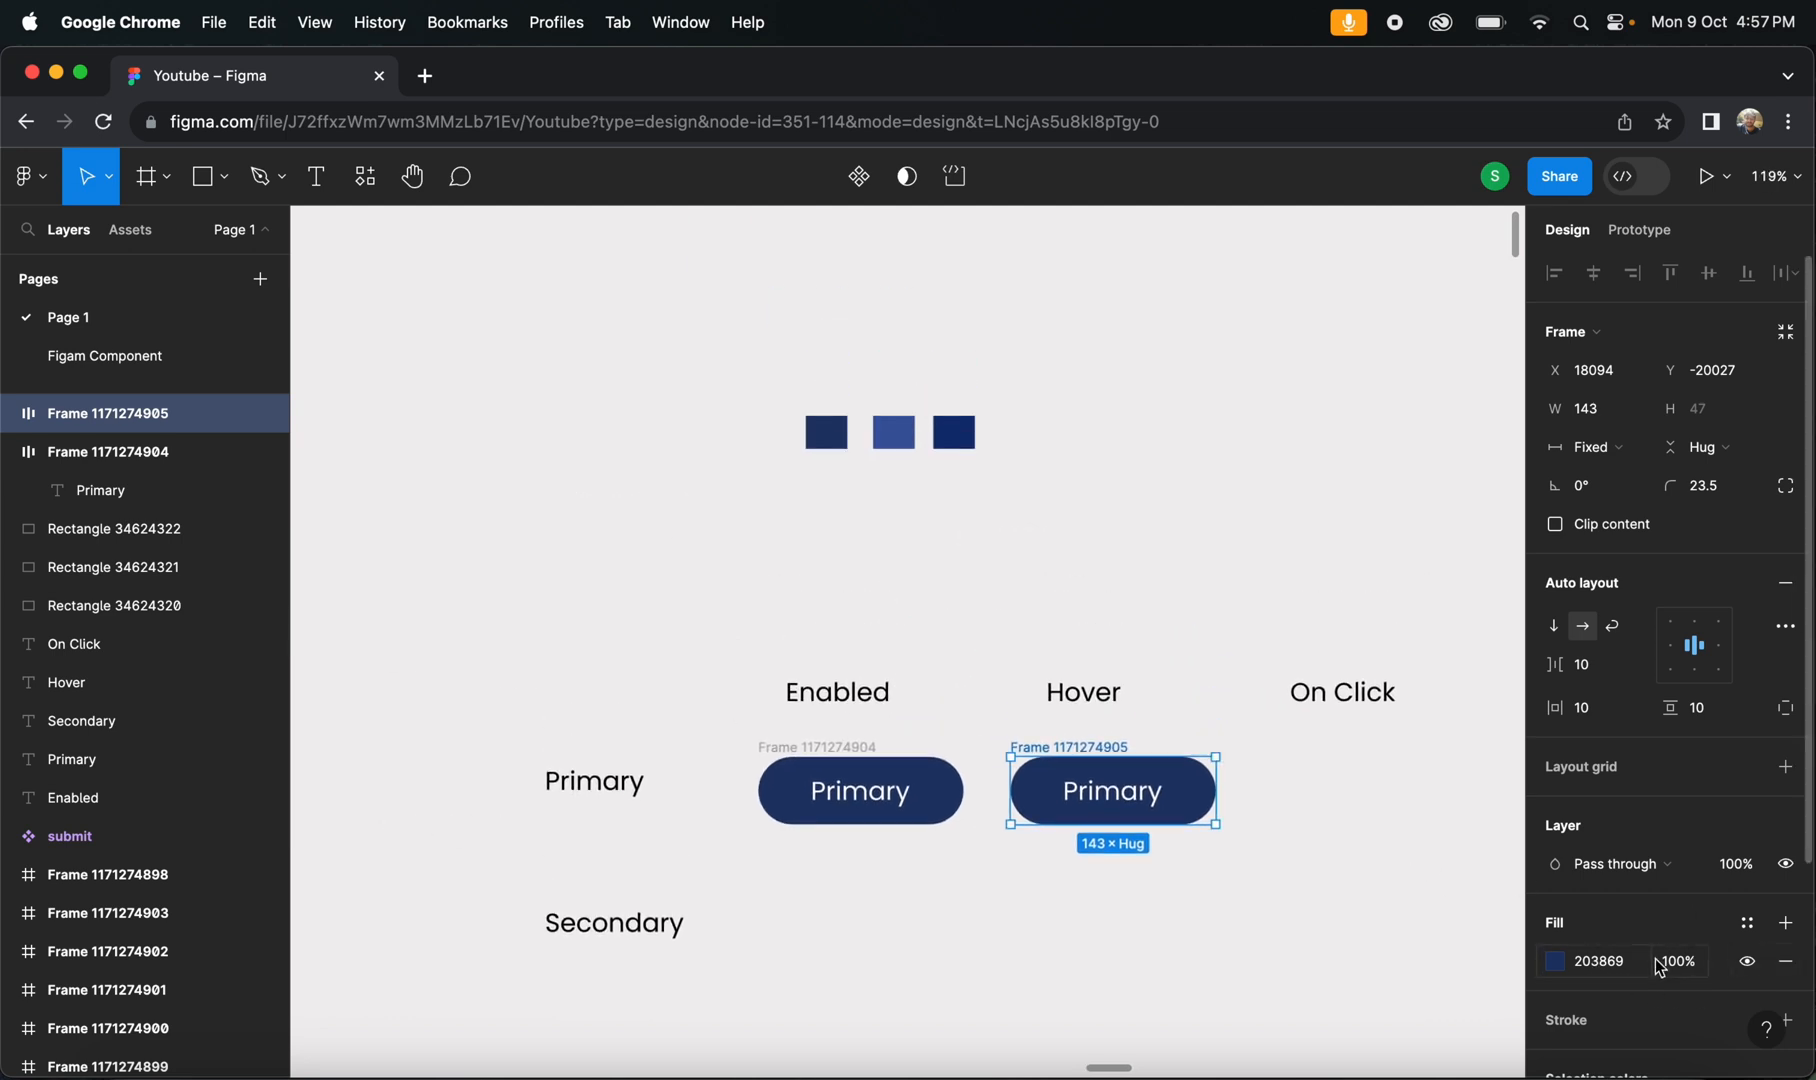
{"action": "left_click", "coordinate": [1556, 962]}
{"action": "left_click", "coordinate": [1271, 790]}
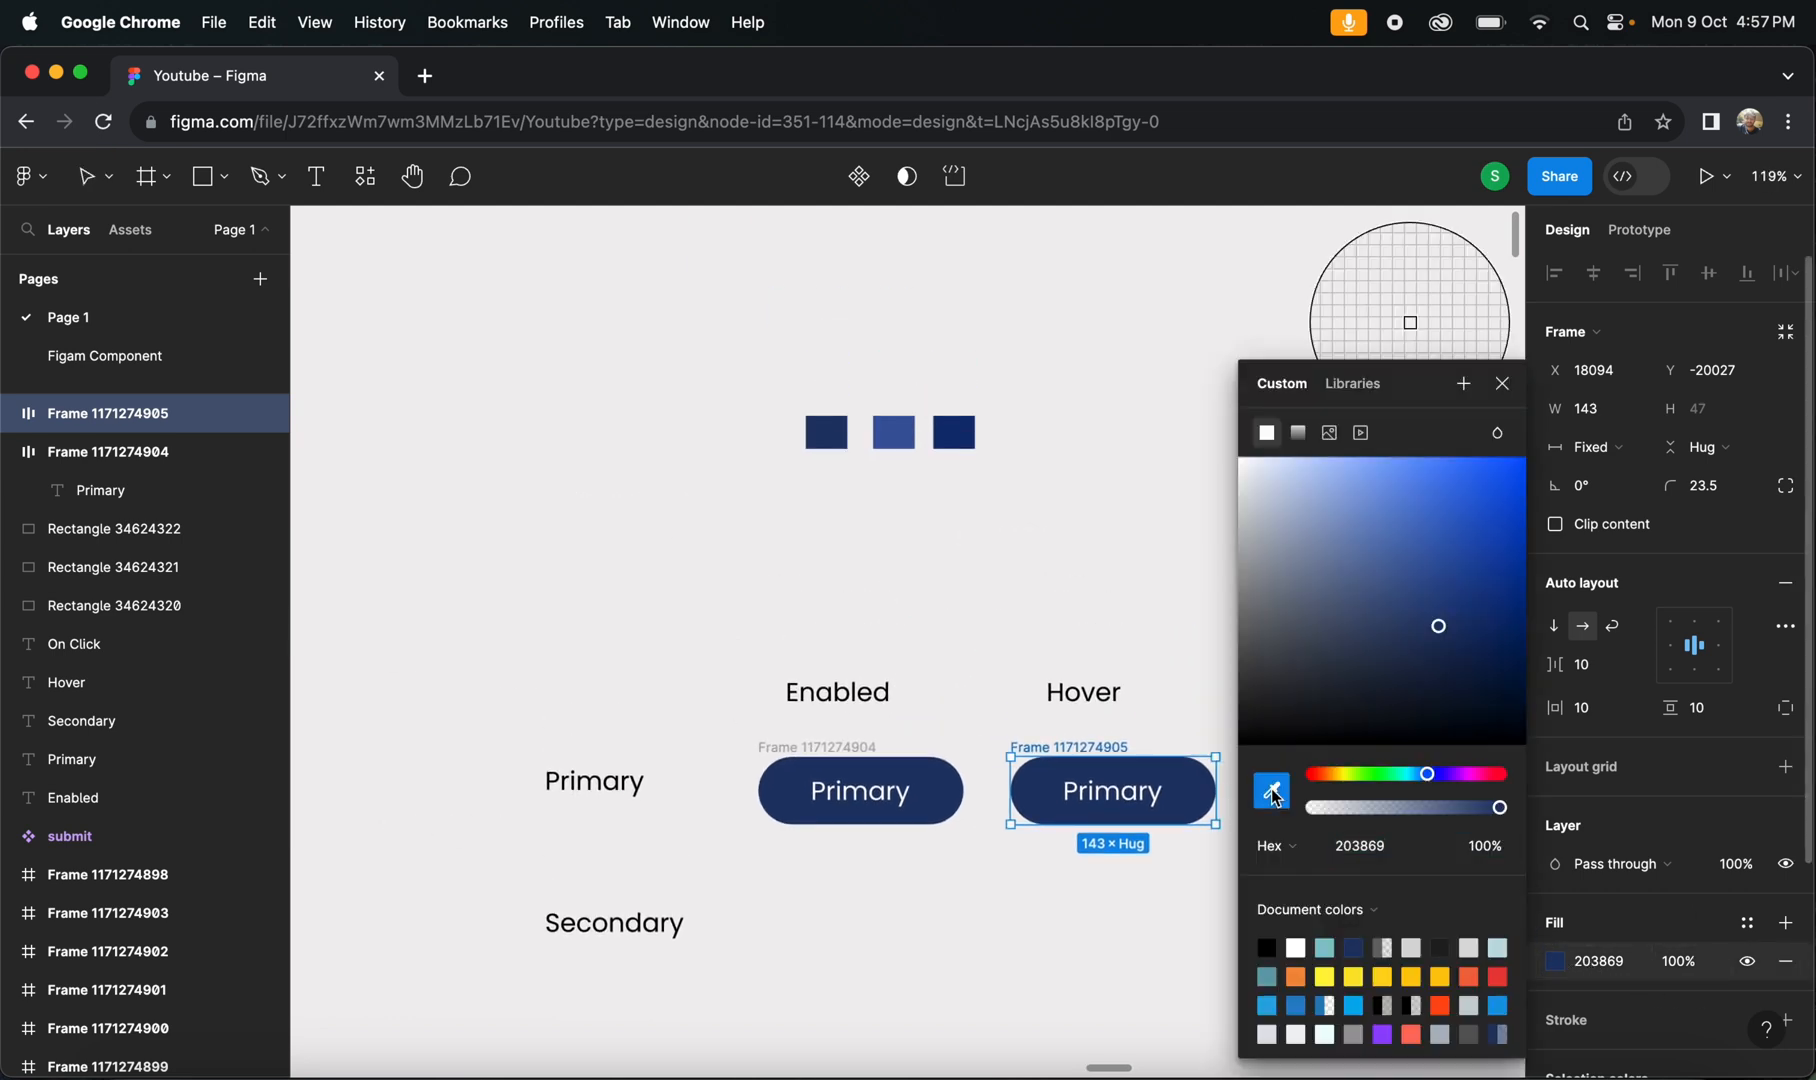
{"action": "left_click", "coordinate": [884, 440]}
{"action": "left_click", "coordinate": [977, 559]}
- Duplicate the Hover button horizontally and place the copy under the On Click heading
{"action": "scroll", "coordinate": [977, 559], "scroll_direction": "up", "scroll_amount": 3}
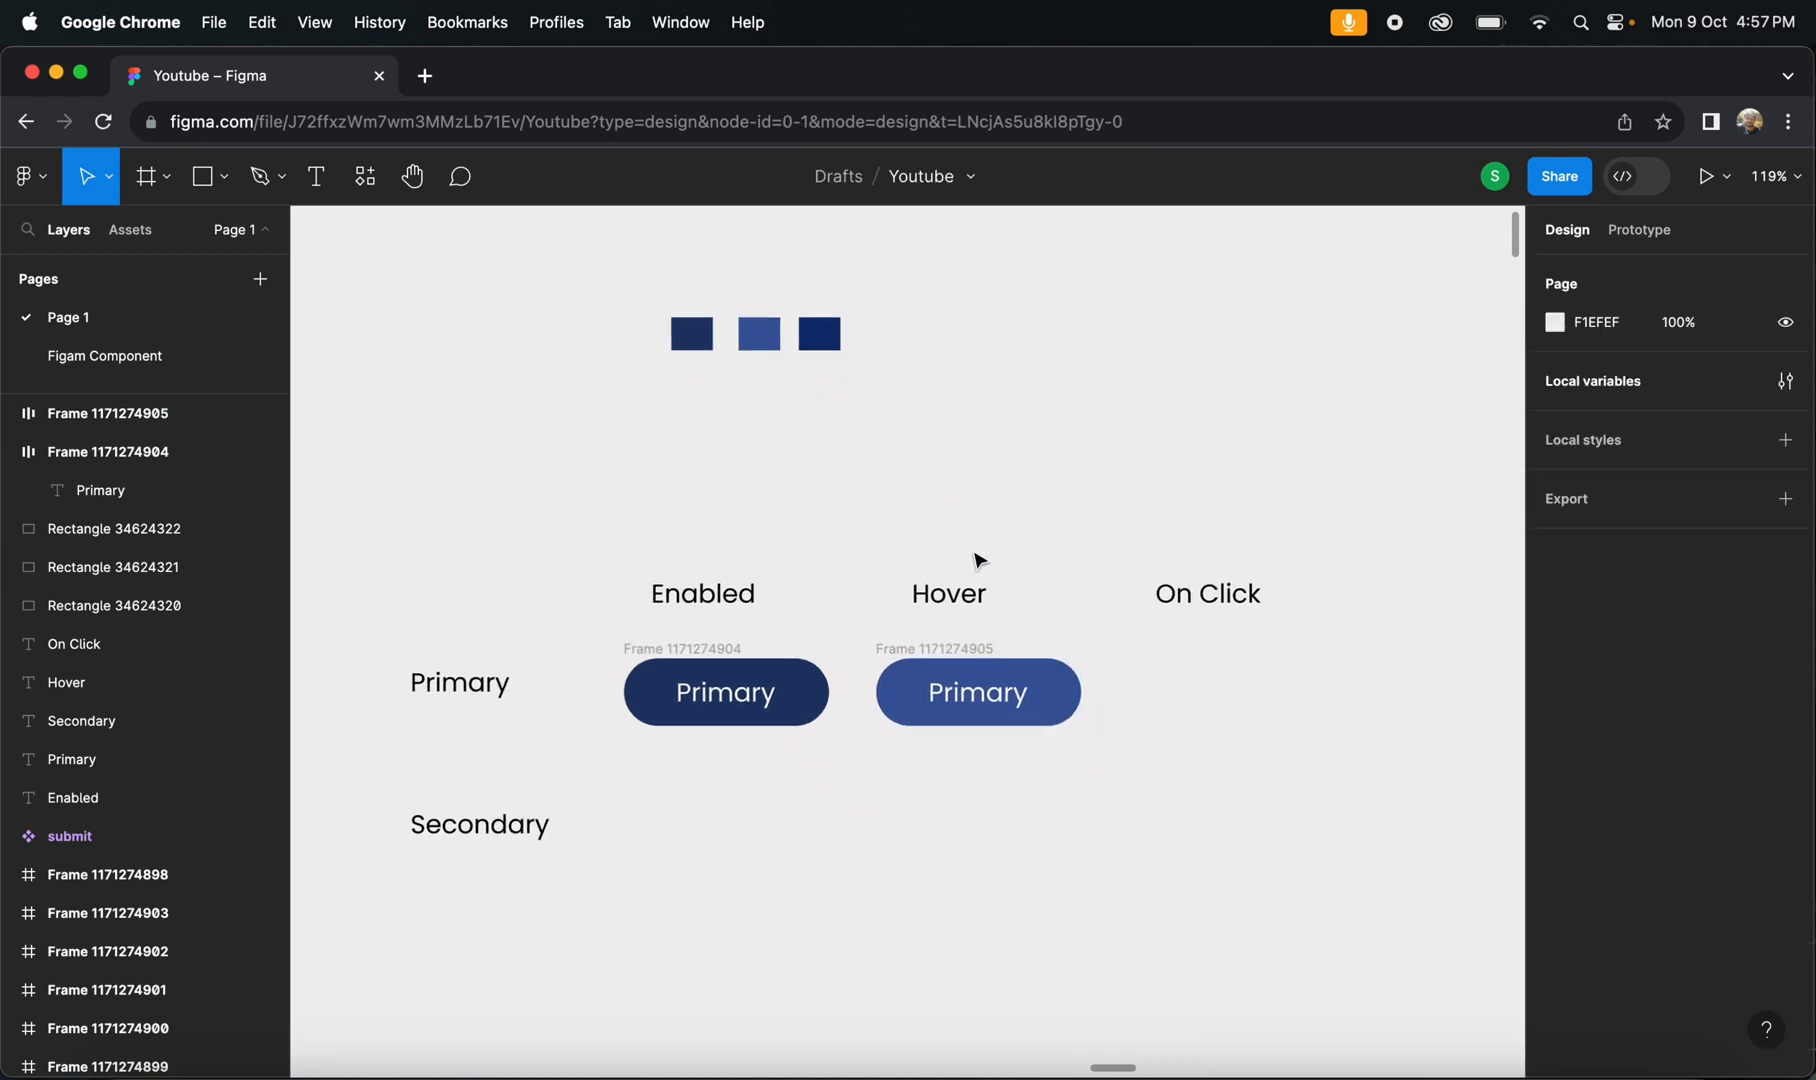
{"action": "scroll", "coordinate": [977, 559], "scroll_direction": "right", "scroll_amount": 3}
{"action": "scroll", "coordinate": [977, 559], "scroll_direction": "down", "scroll_amount": 2}
{"action": "left_click", "coordinate": [773, 589]}
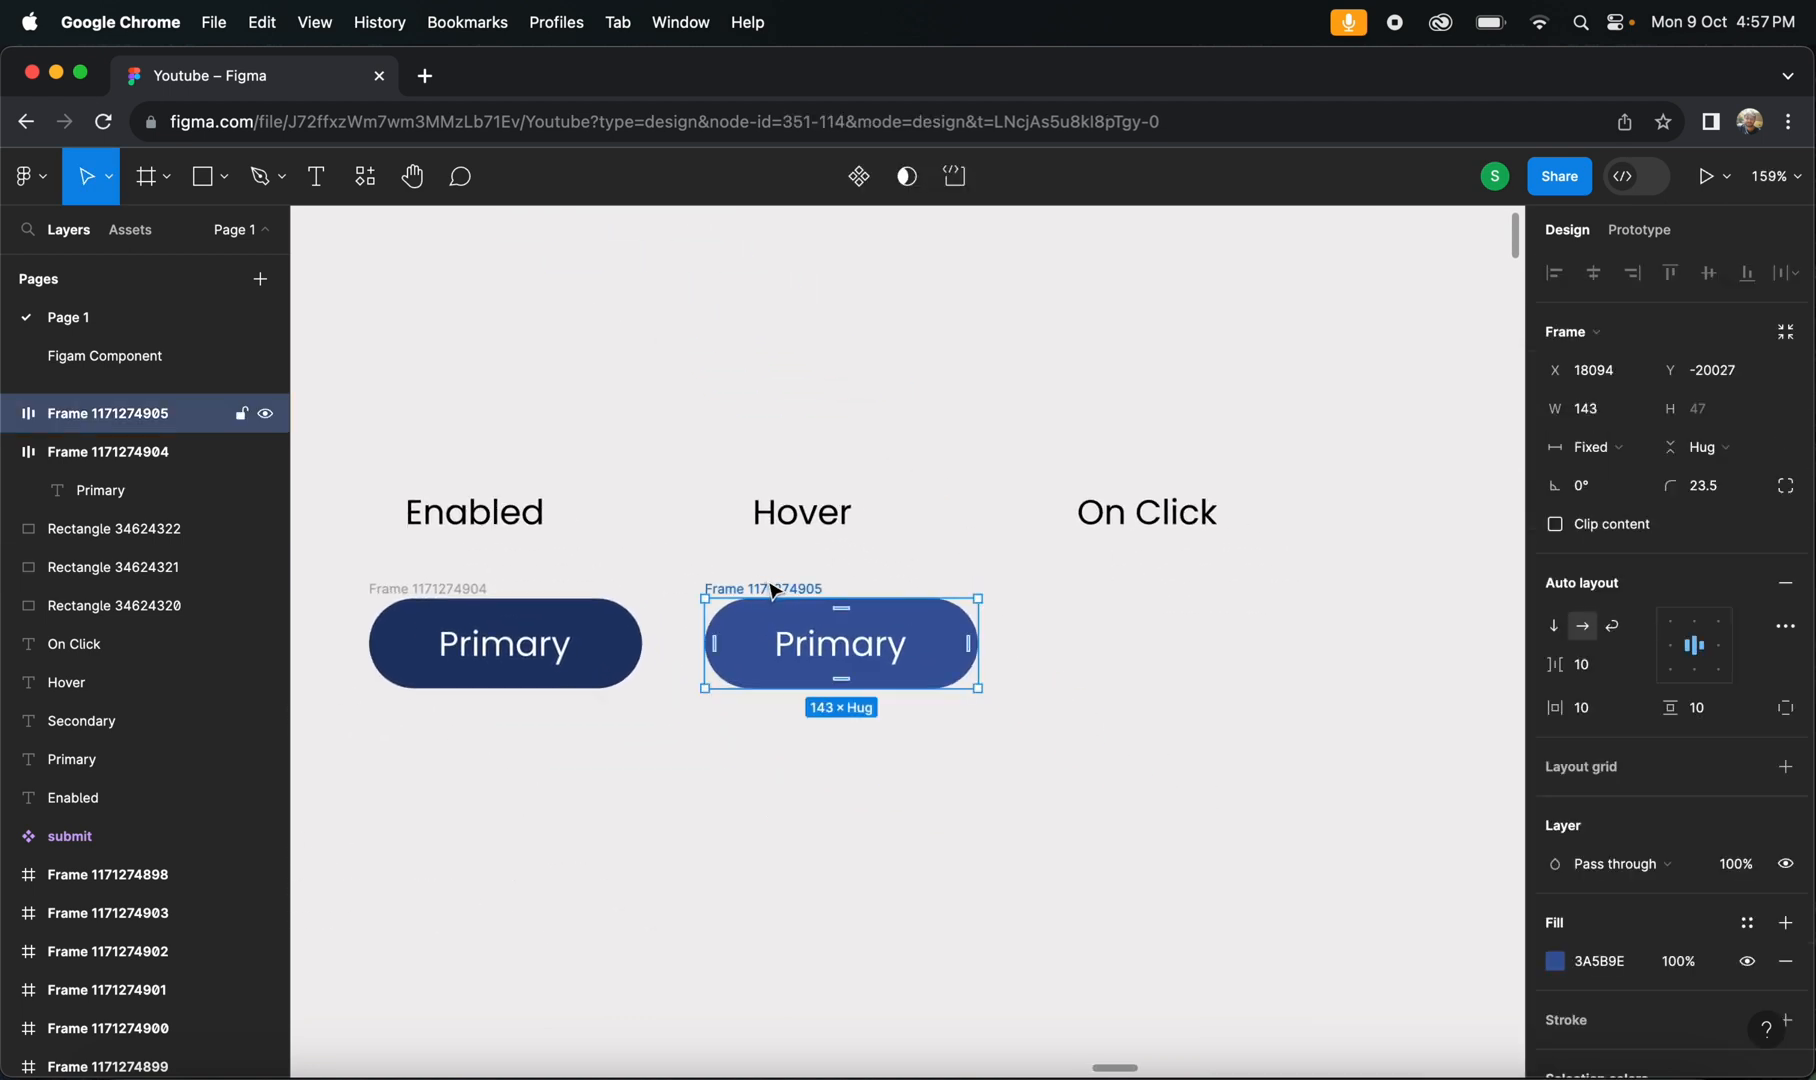
{"action": "left_click_drag", "start_coordinate": [766, 594], "coordinate": [1102, 592]}
{"action": "scroll", "coordinate": [1155, 592], "scroll_direction": "down", "scroll_amount": 3}
{"action": "scroll", "coordinate": [1155, 592], "scroll_direction": "up", "scroll_amount": 3}
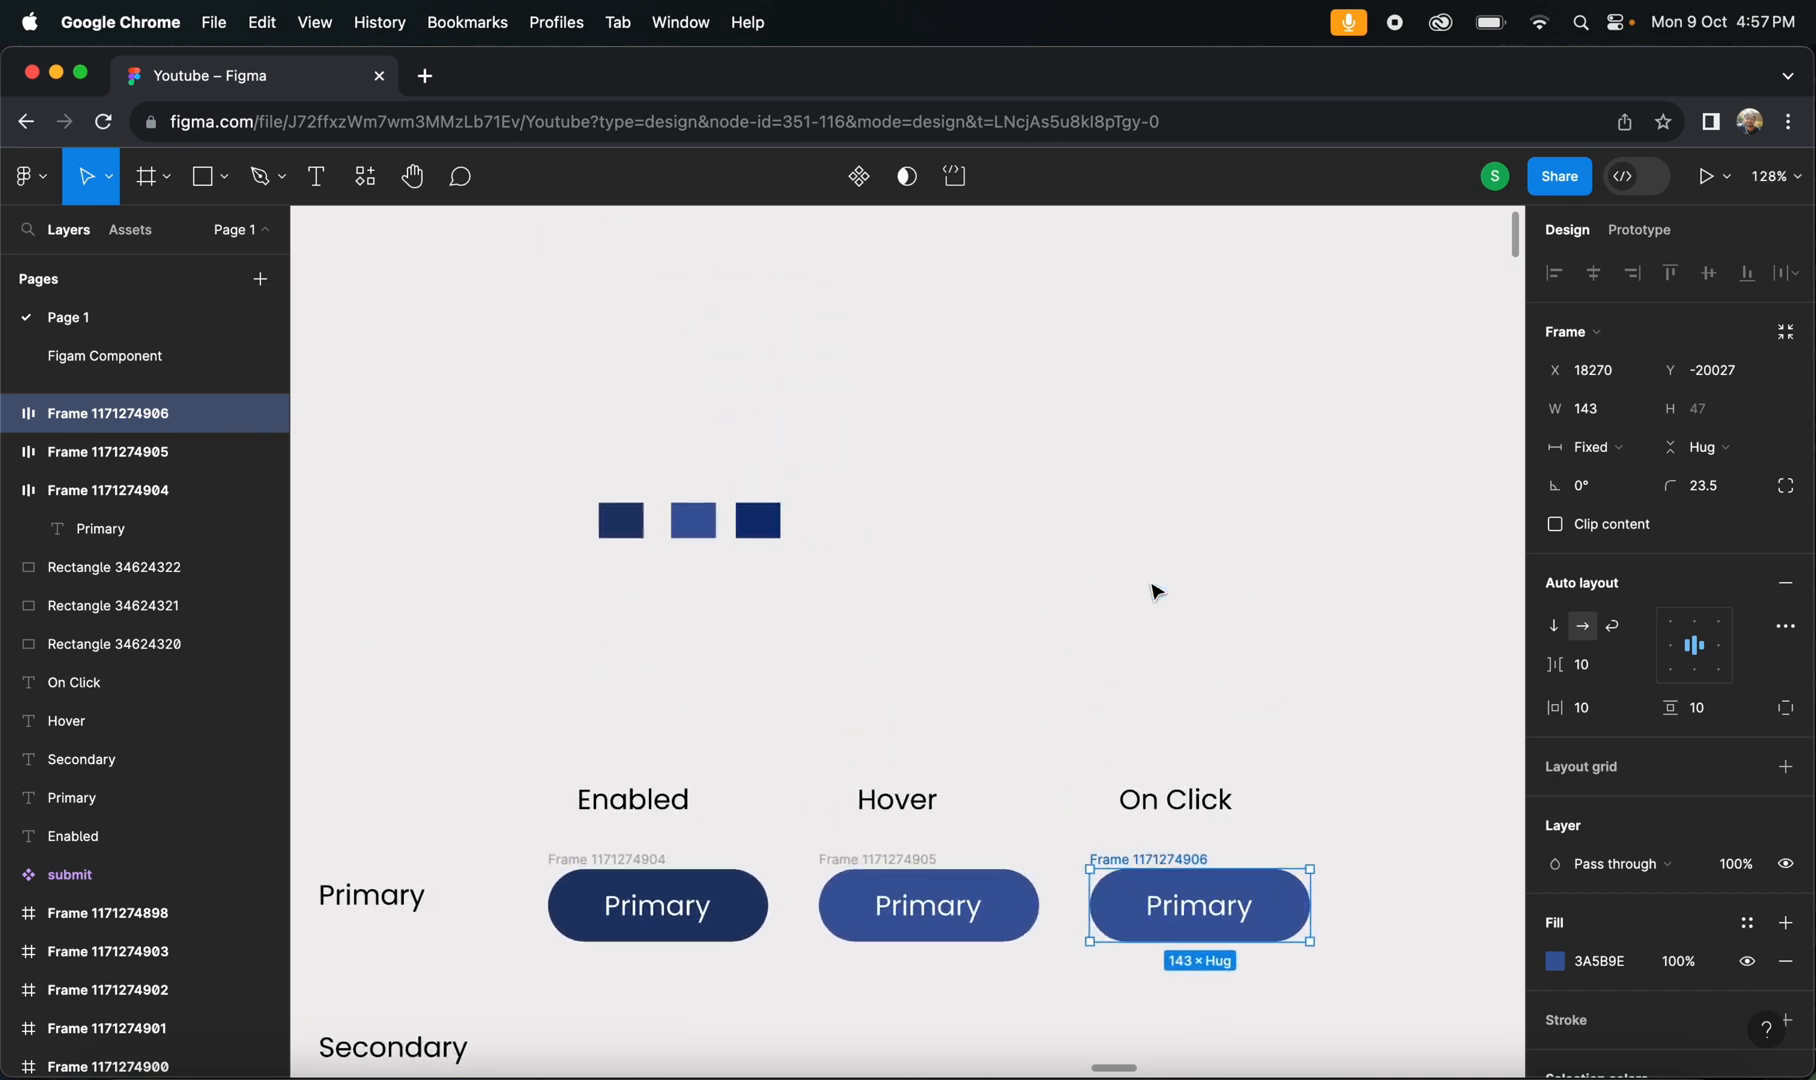
- Fill the On Click button with the third swatch's deep blue, 0F3073, using the eyedropper
{"action": "scroll", "coordinate": [1151, 588], "scroll_direction": "down", "scroll_amount": 1}
{"action": "left_click", "coordinate": [1556, 962]}
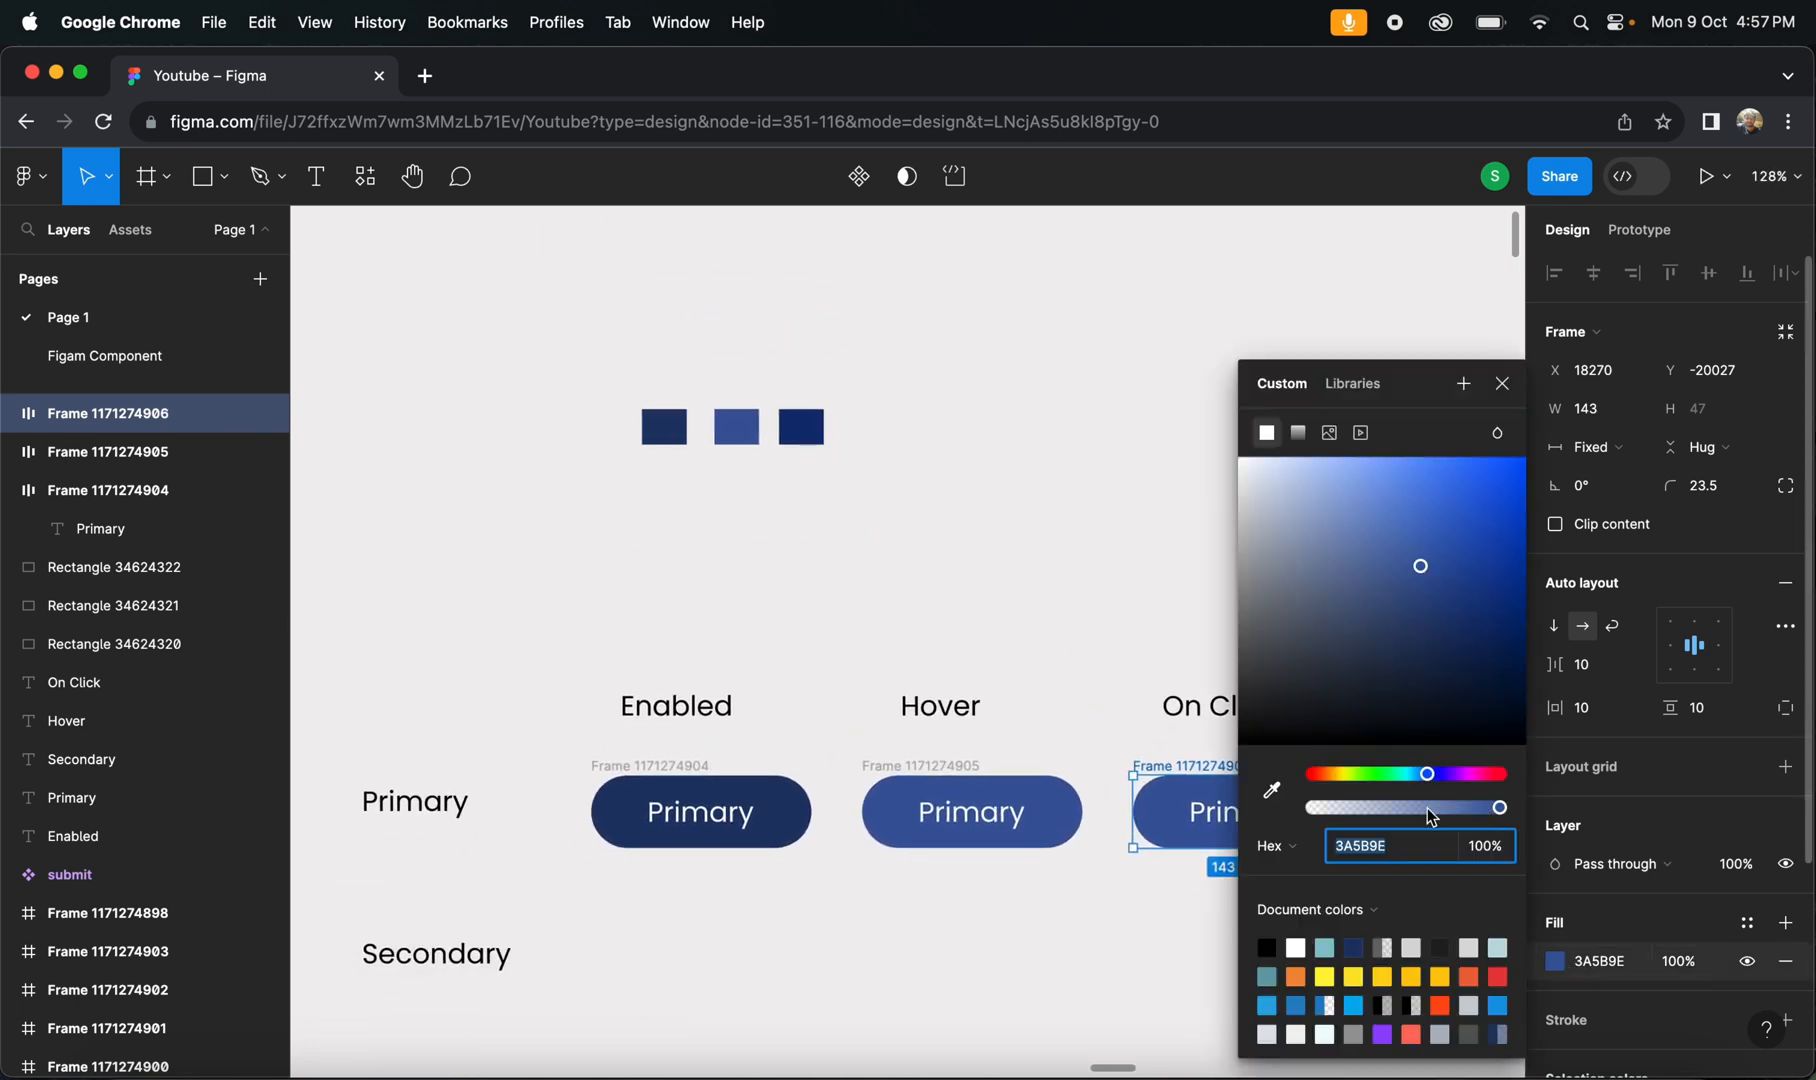
{"action": "left_click", "coordinate": [1272, 790]}
{"action": "left_click", "coordinate": [801, 427]}
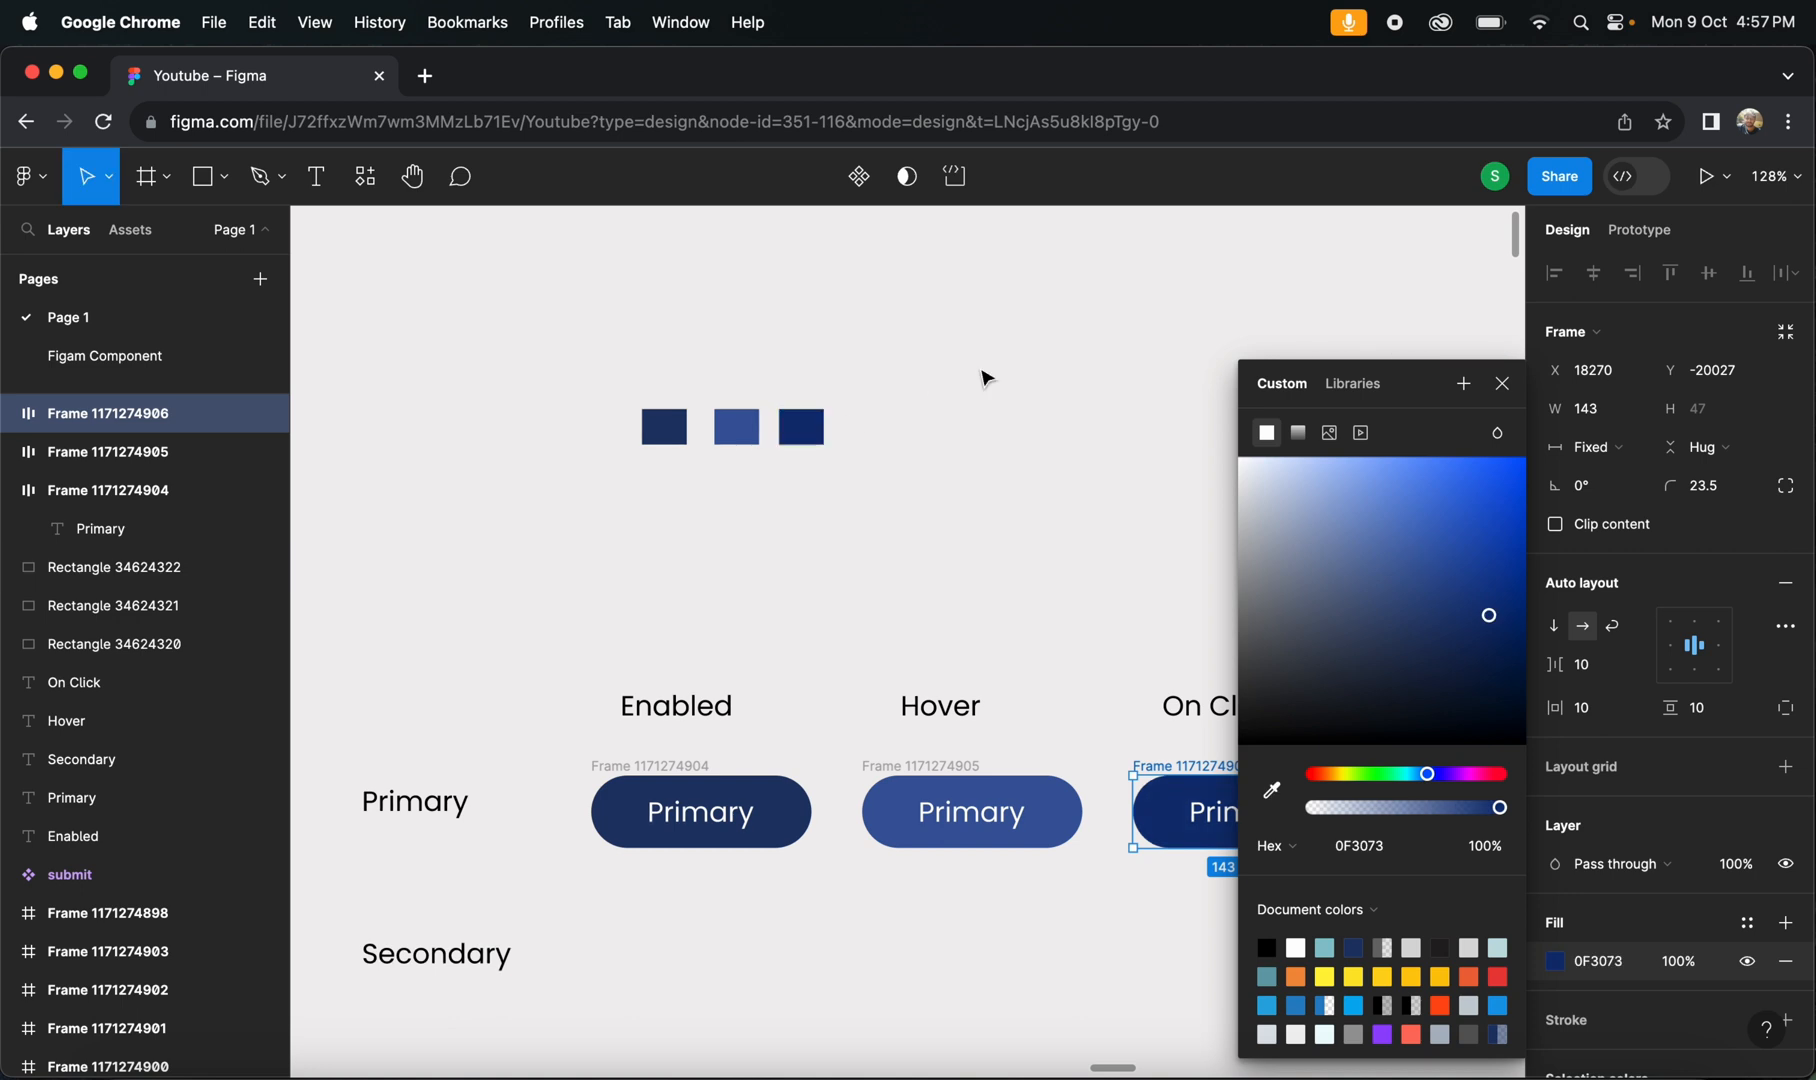
{"action": "left_click", "coordinate": [993, 372]}
- Duplicate the Enabled Primary button straight down and place the copy in the Secondary row
{"action": "scroll", "coordinate": [996, 370], "scroll_direction": "down", "scroll_amount": 4}
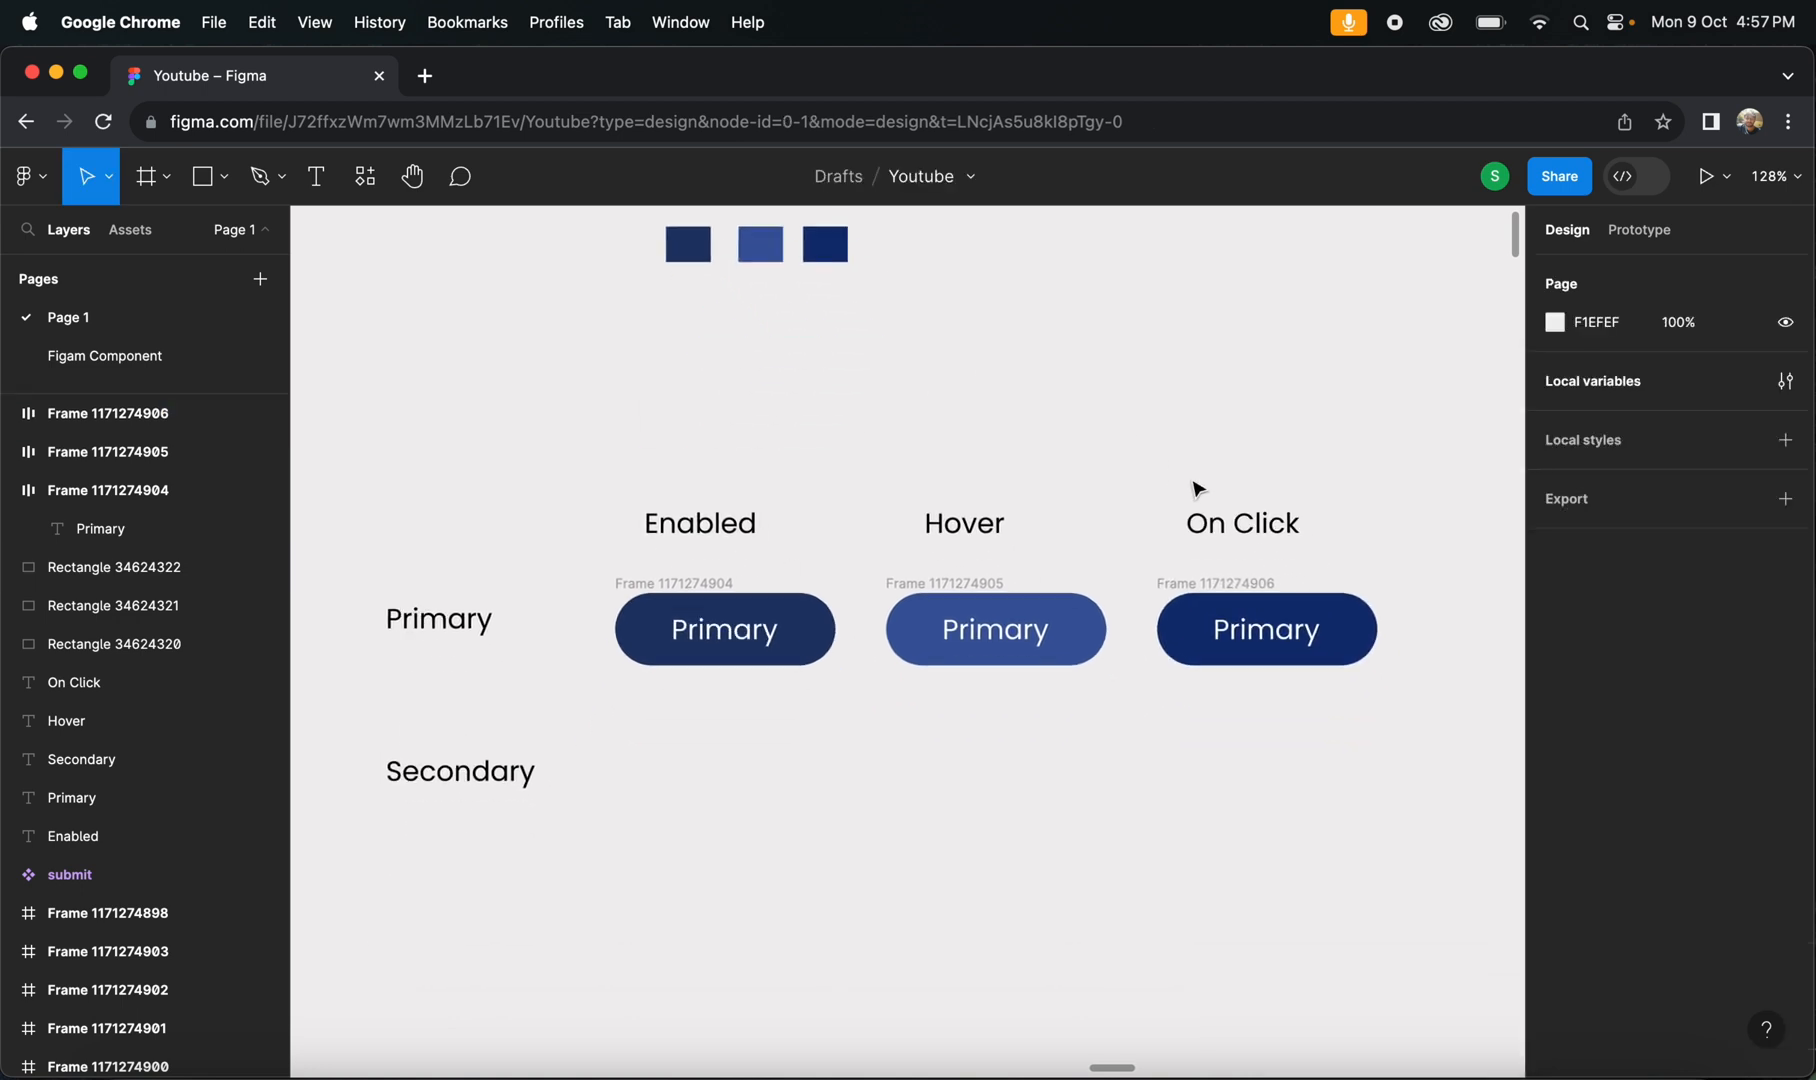
{"action": "scroll", "coordinate": [1198, 488], "scroll_direction": "down", "scroll_amount": 3}
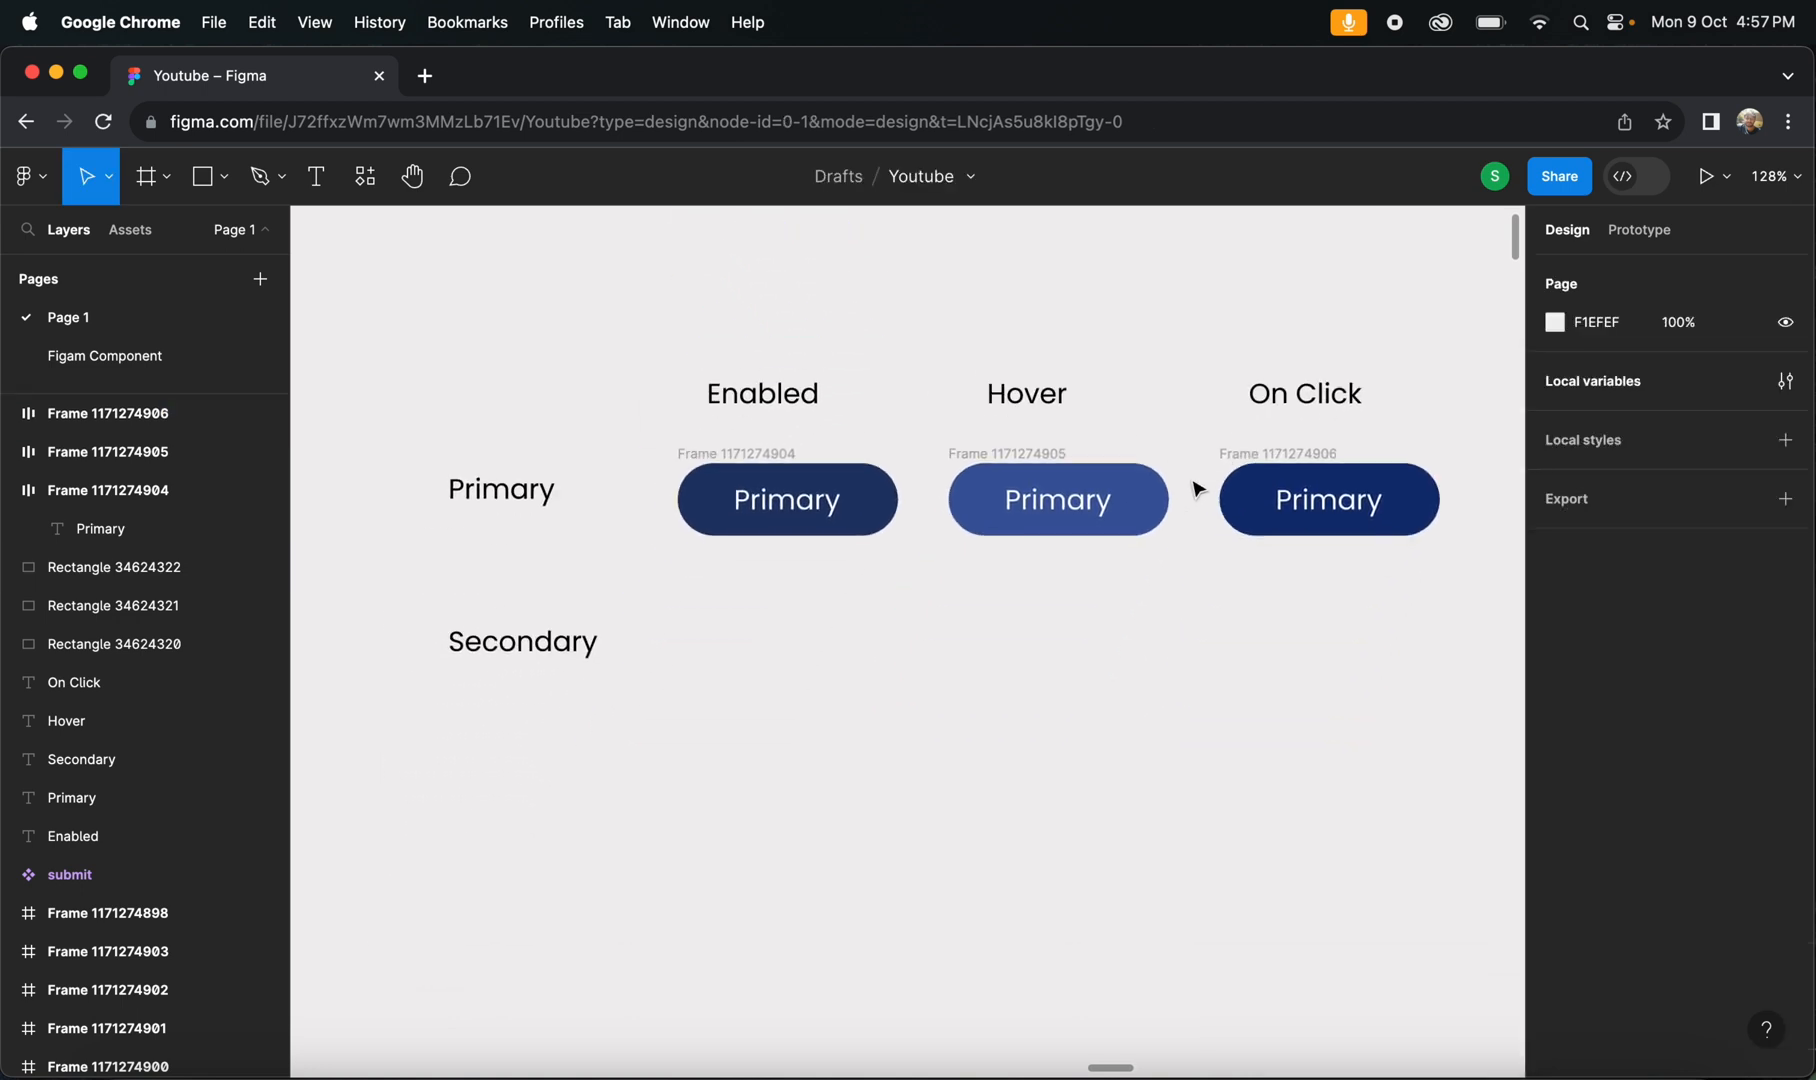
{"action": "left_click", "coordinate": [783, 465]}
{"action": "left_click", "coordinate": [1024, 466], "text": "shift"}
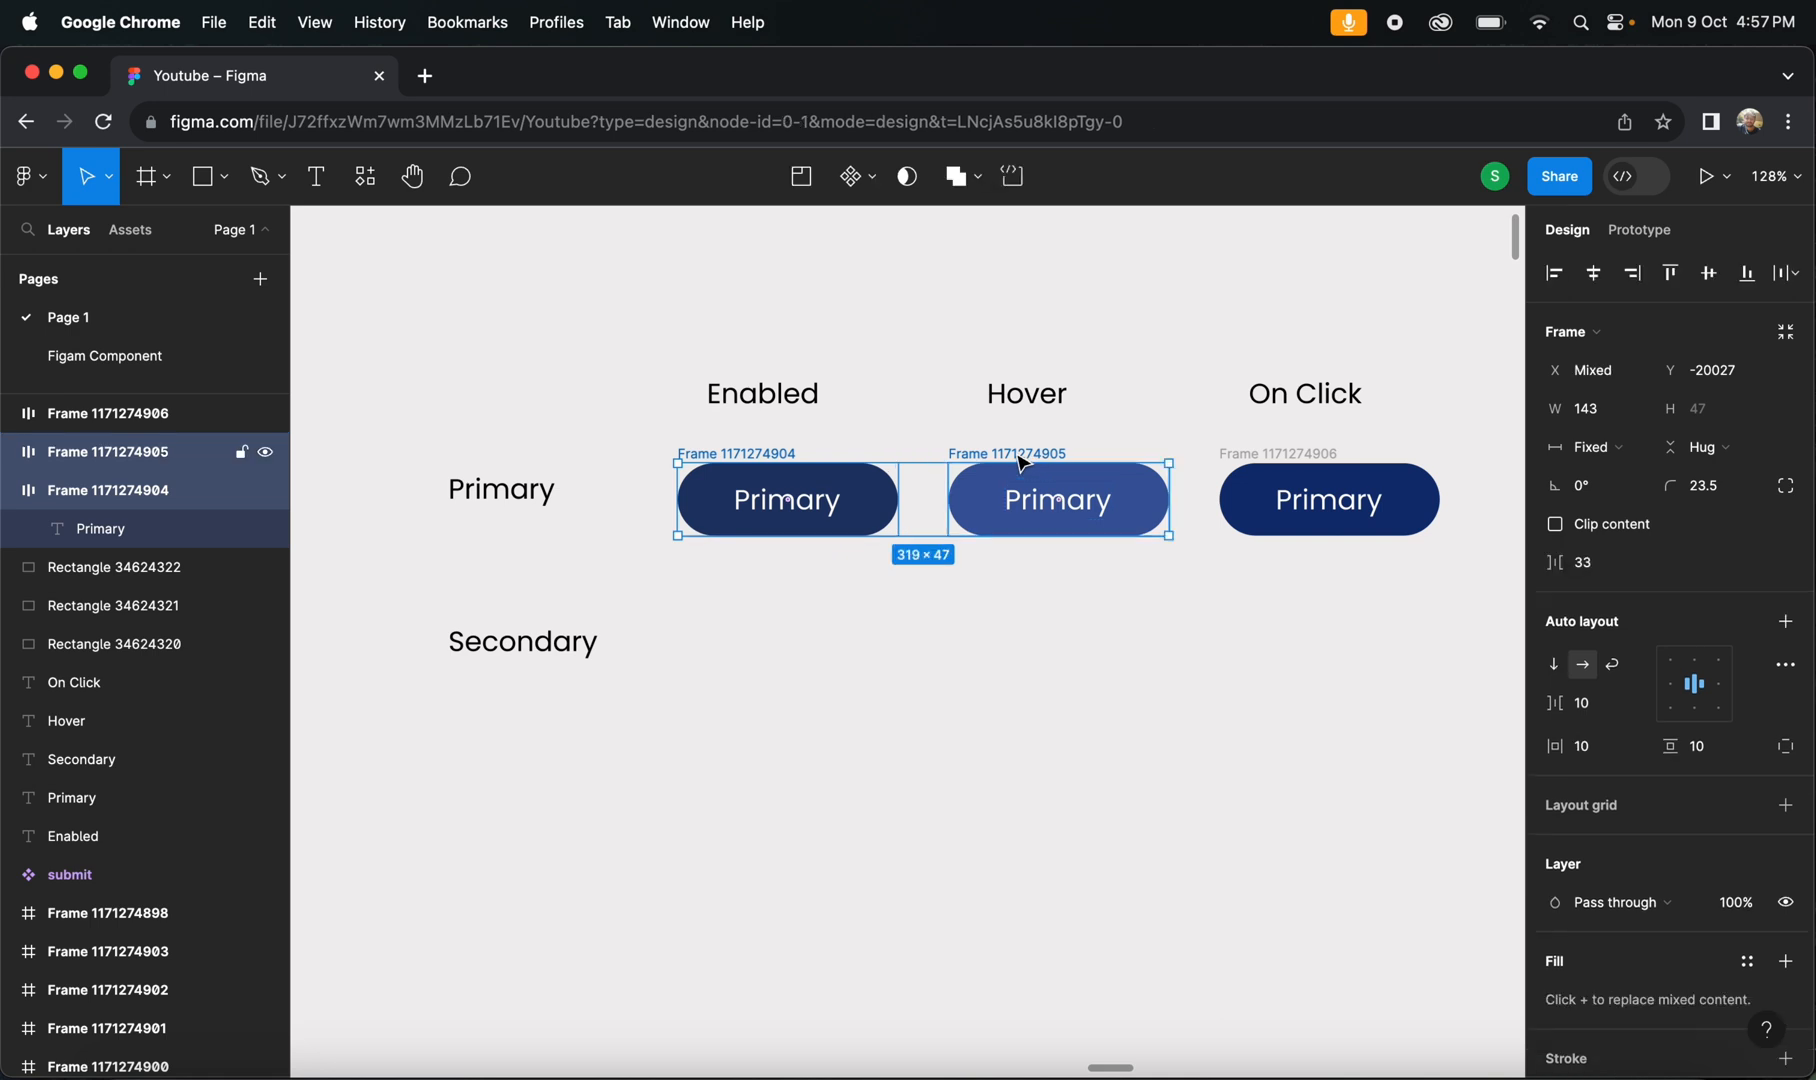
{"action": "left_click", "coordinate": [900, 622]}
{"action": "left_click", "coordinate": [773, 466]}
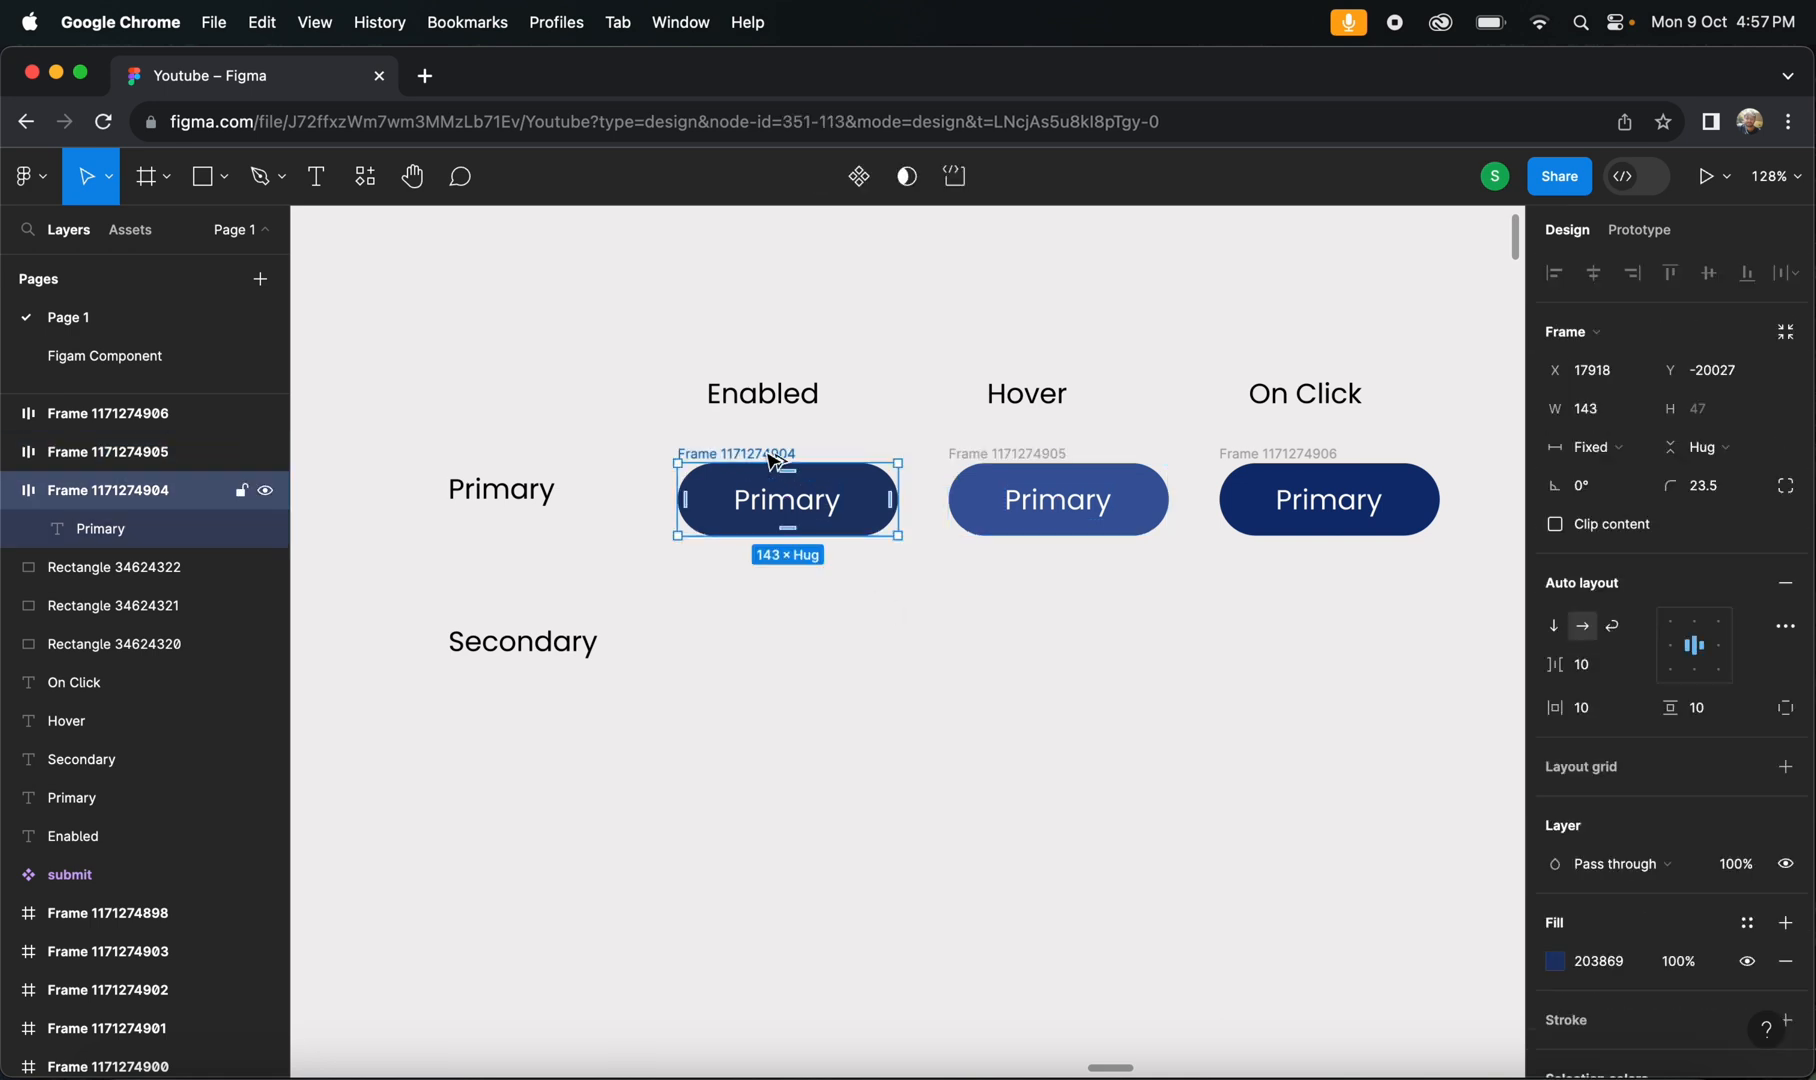
{"action": "left_click_drag", "start_coordinate": [775, 462], "coordinate": [776, 603]}
{"action": "left_click", "coordinate": [1012, 590]}
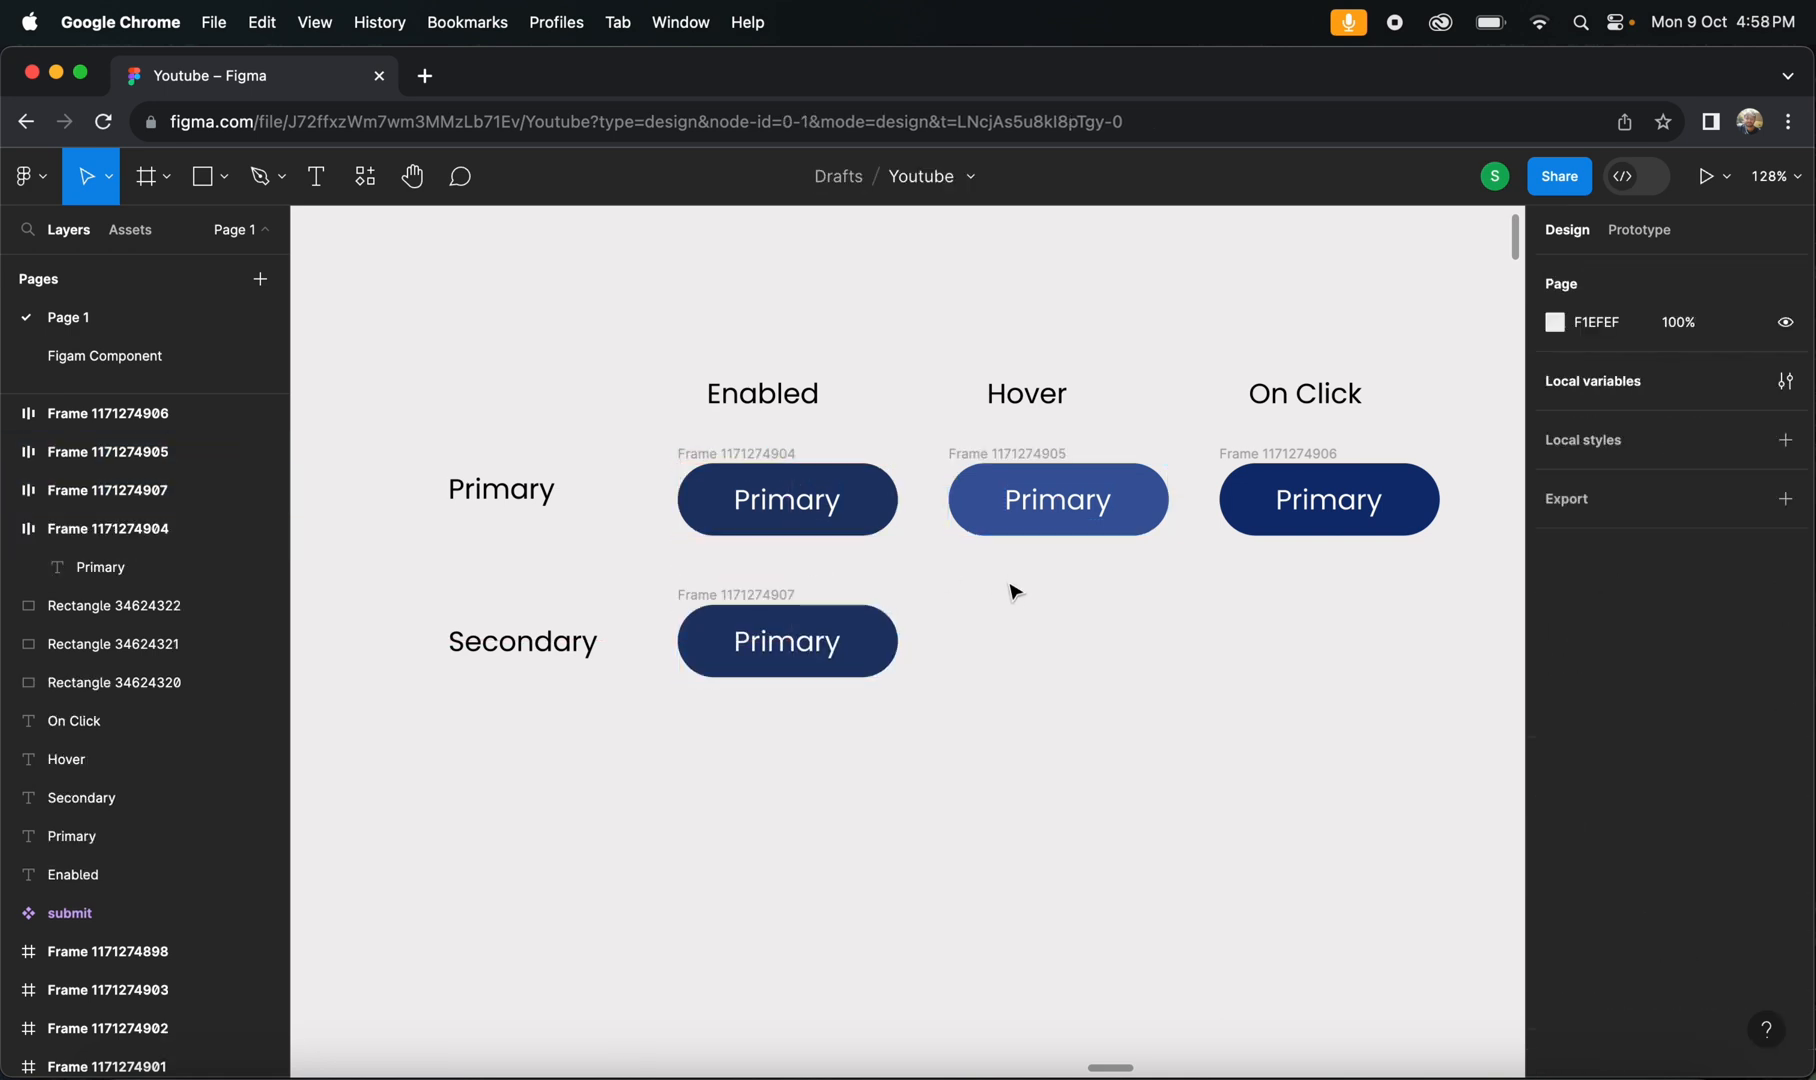
- Add an inside stroke 1 thick in dark blue, 203869, to the Enabled button in the Secondary row
{"action": "left_click", "coordinate": [712, 596]}
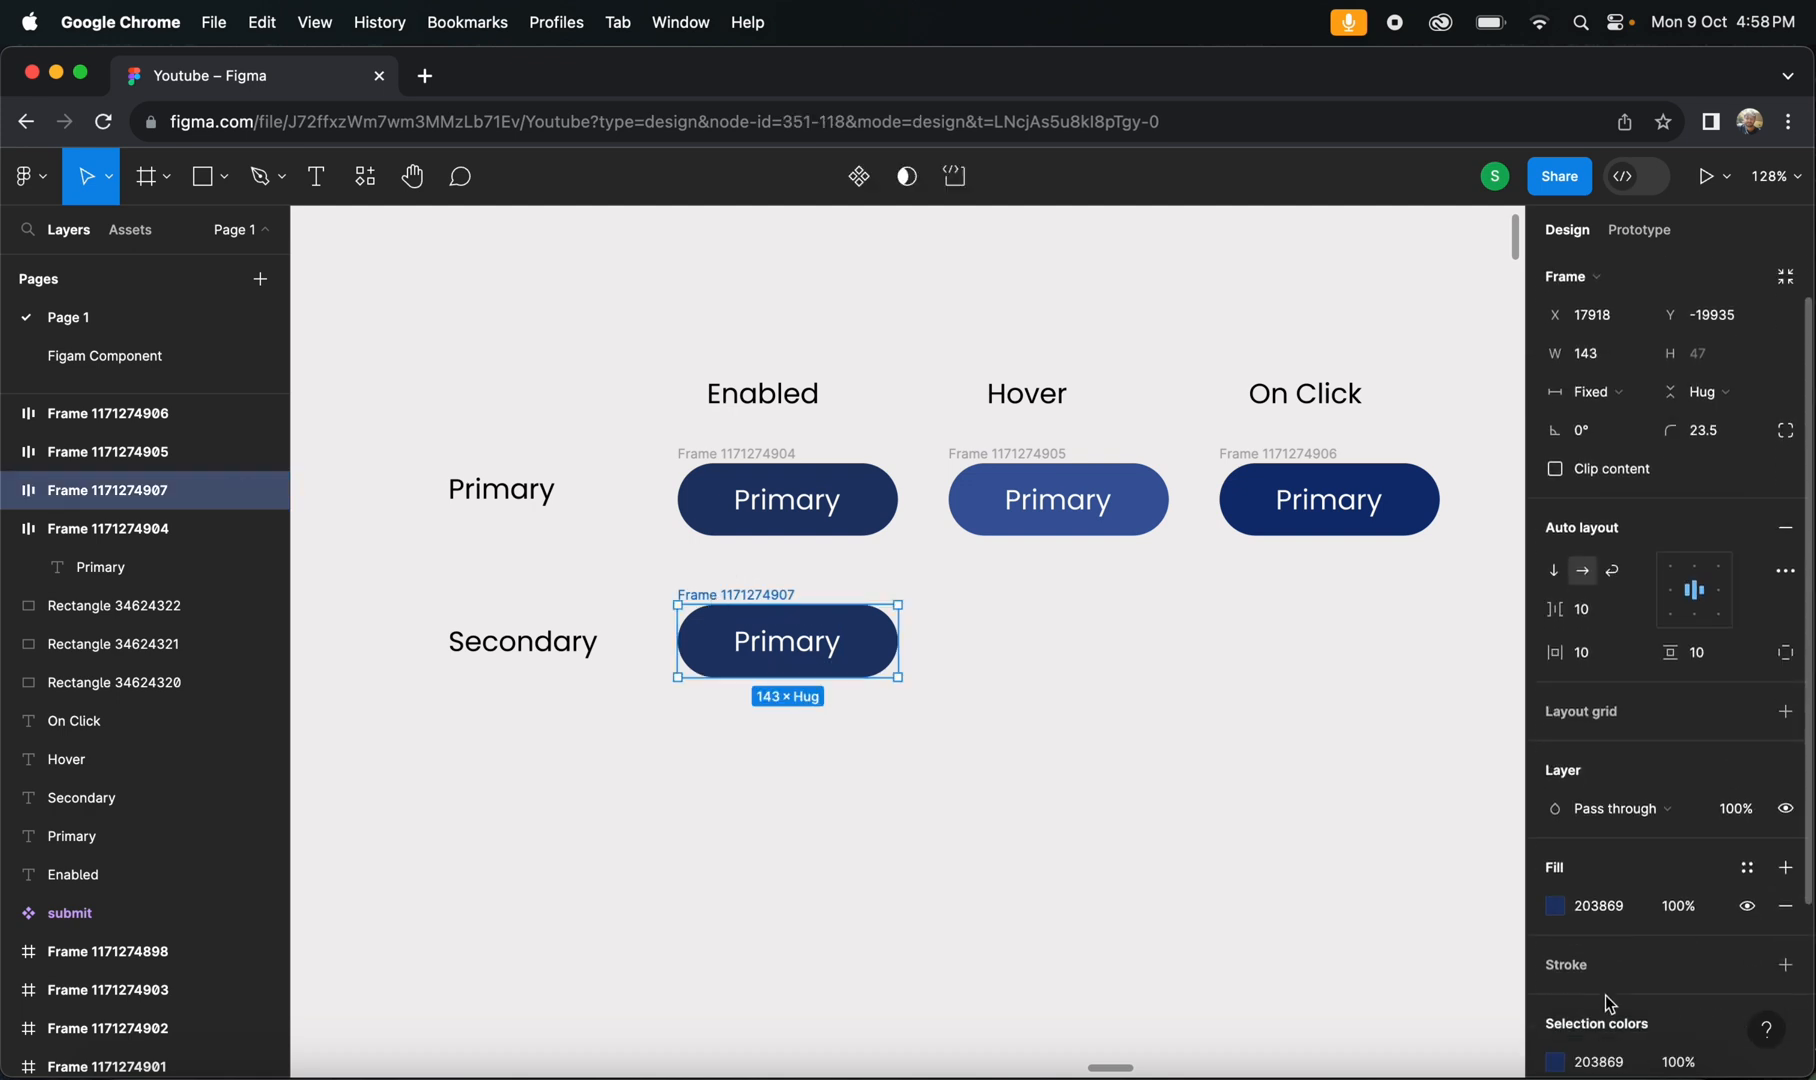
{"action": "scroll", "coordinate": [1605, 995], "scroll_direction": "down", "scroll_amount": 2}
{"action": "left_click", "coordinate": [1566, 875]}
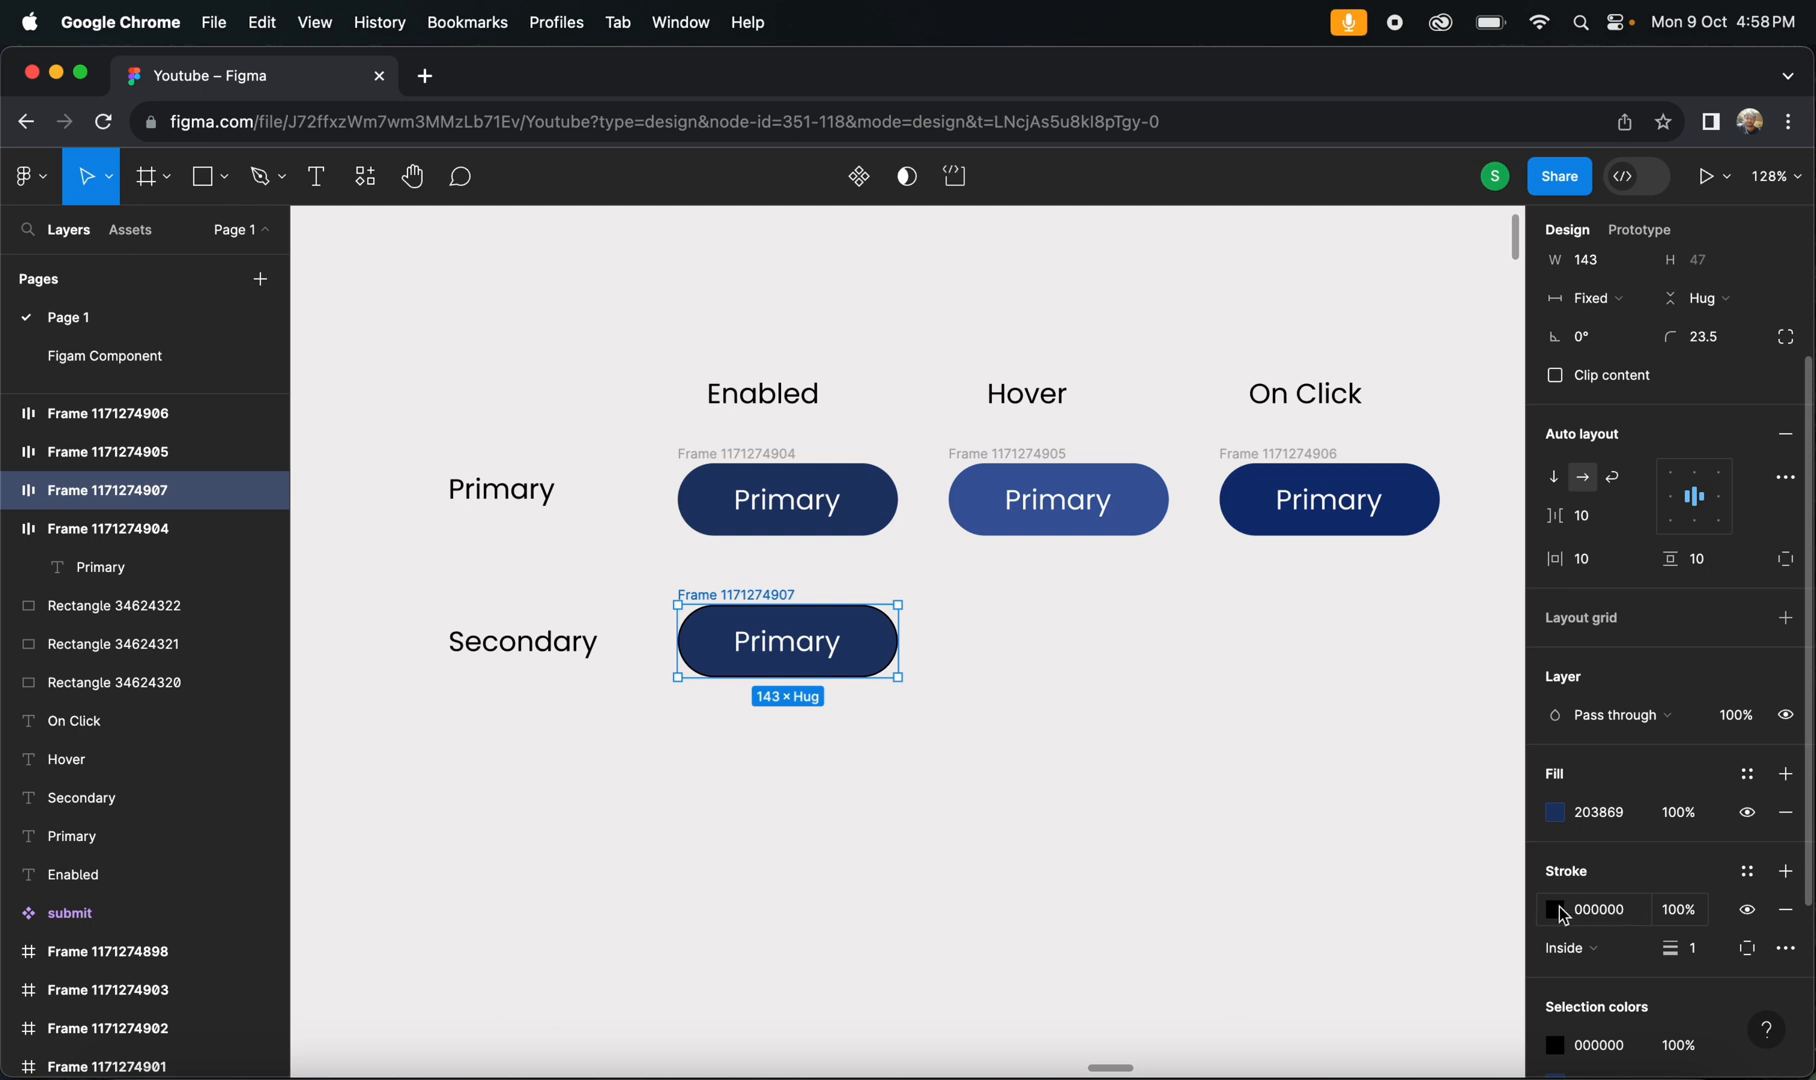
{"action": "left_click", "coordinate": [1556, 910]}
{"action": "left_click", "coordinate": [1353, 947]}
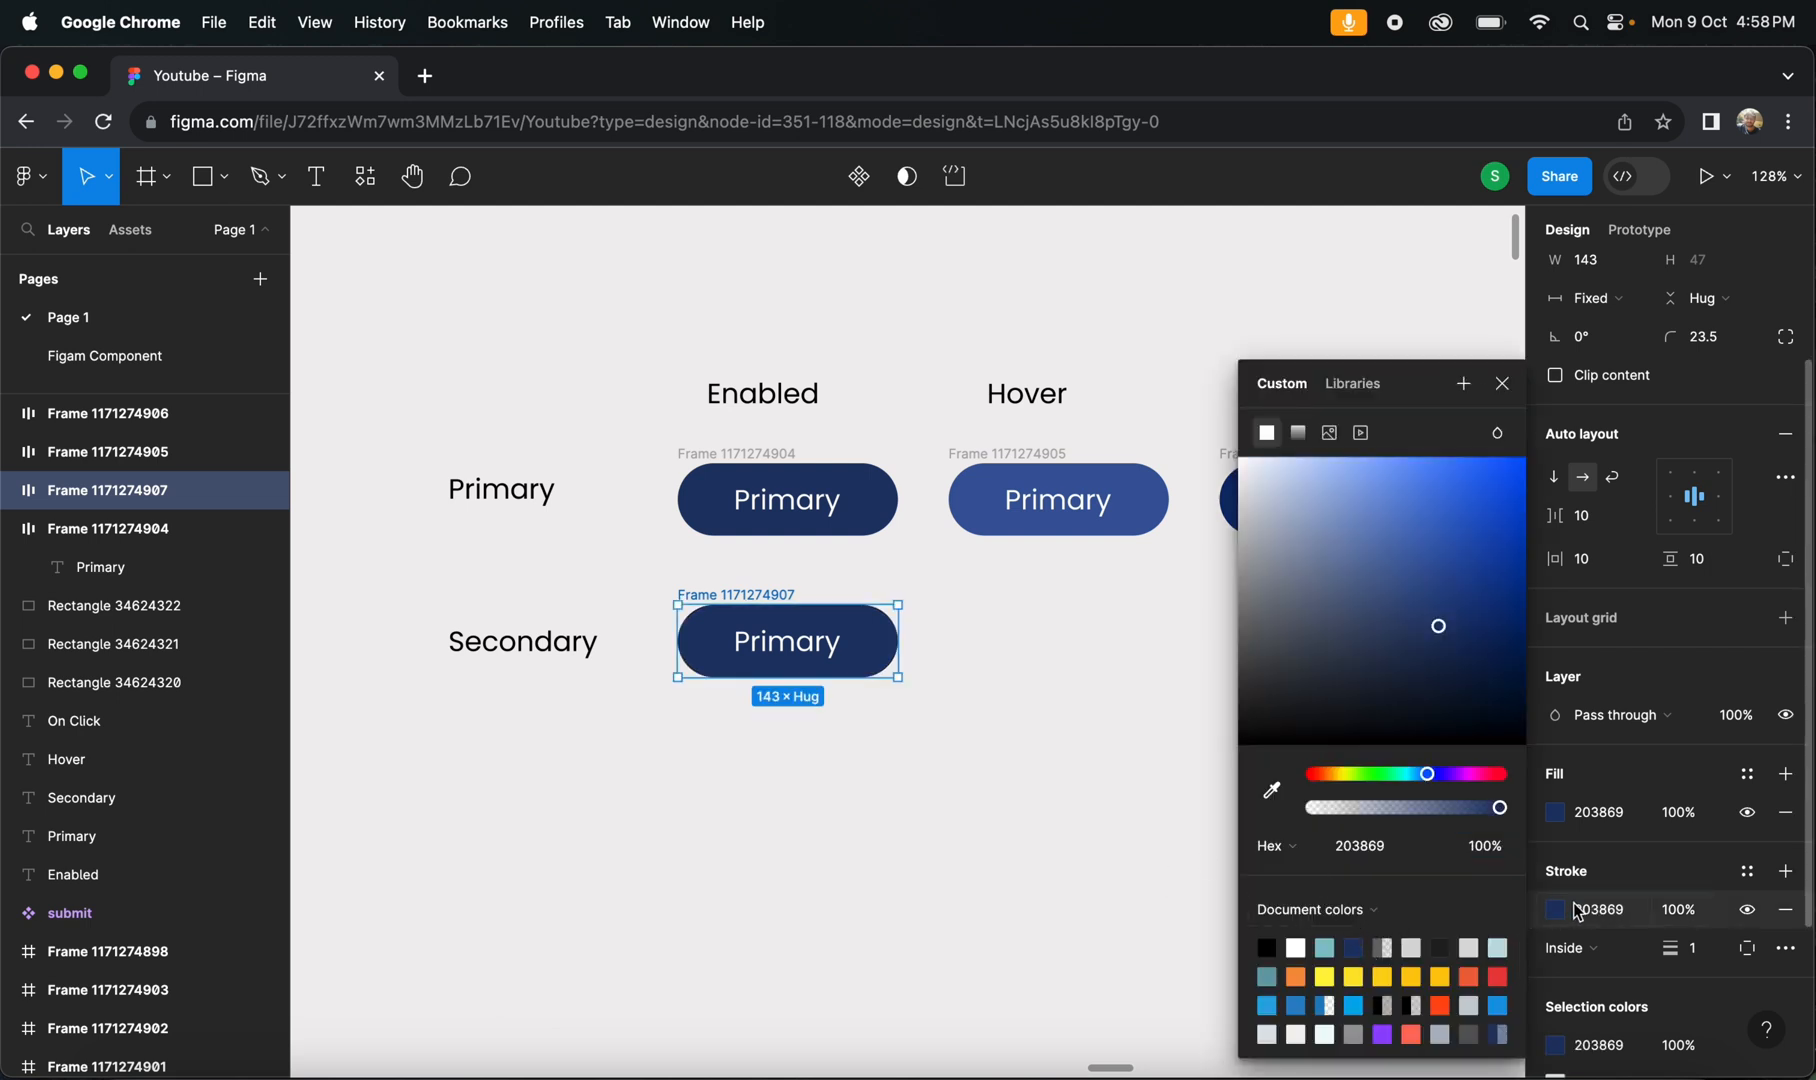
{"action": "scroll", "coordinate": [1050, 738], "scroll_direction": "up", "scroll_amount": 6}
{"action": "scroll", "coordinate": [1050, 738], "scroll_direction": "left", "scroll_amount": 2}
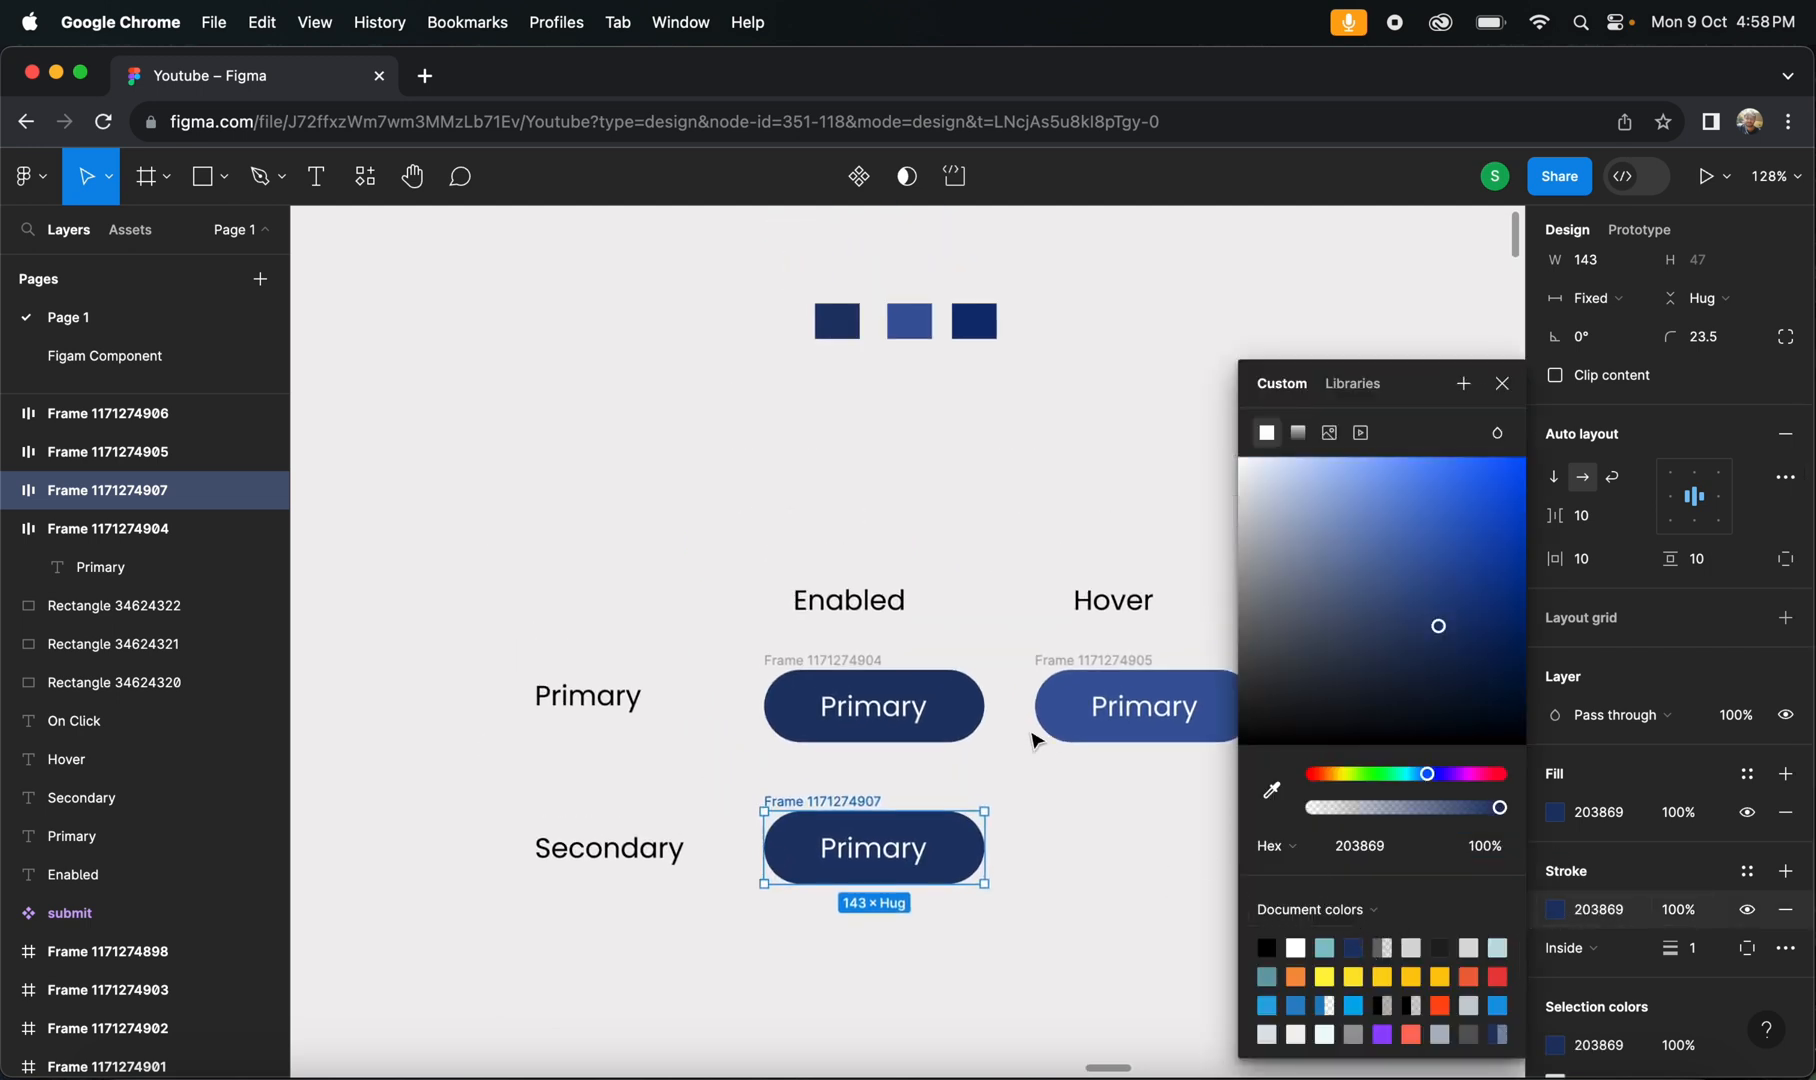
{"action": "left_click", "coordinate": [1270, 787]}
{"action": "left_click", "coordinate": [884, 412]}
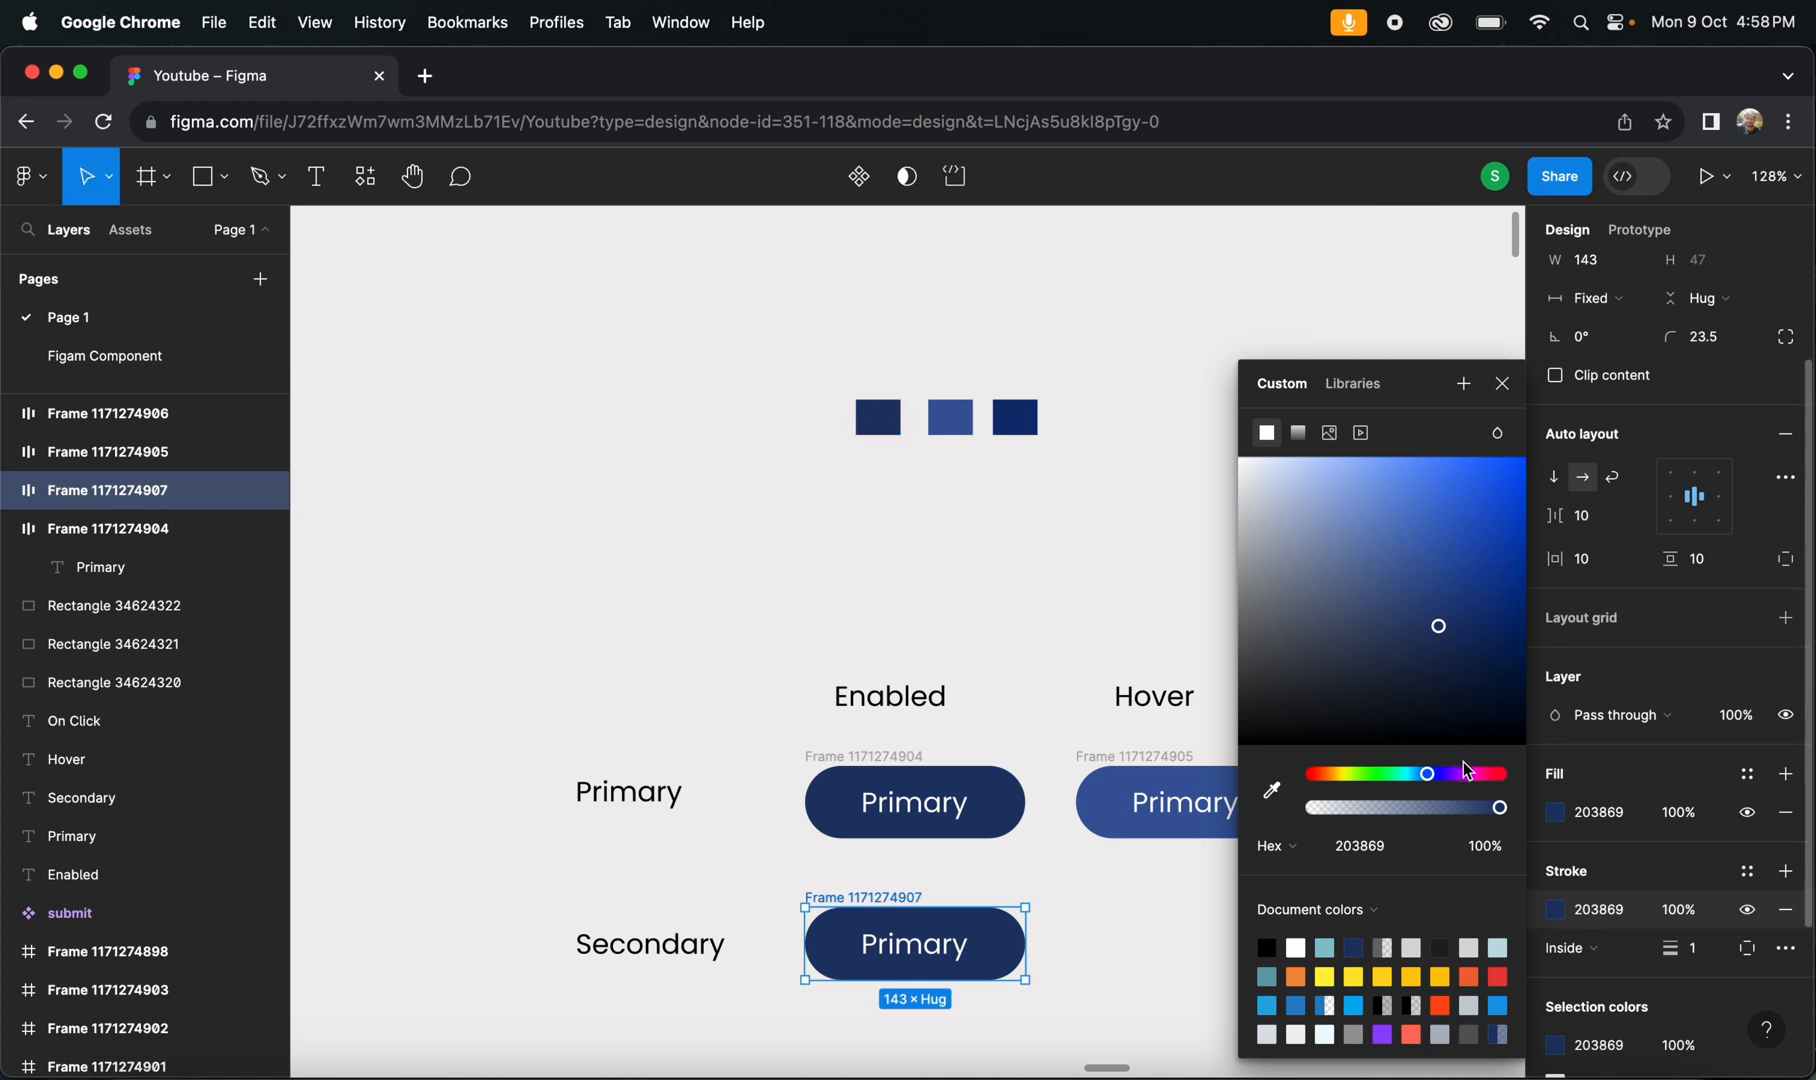
- Replace the Secondary row button's blue fill with white, FFFFFF, and select its label text
{"action": "left_click", "coordinate": [1615, 865]}
{"action": "left_click", "coordinate": [1787, 816]}
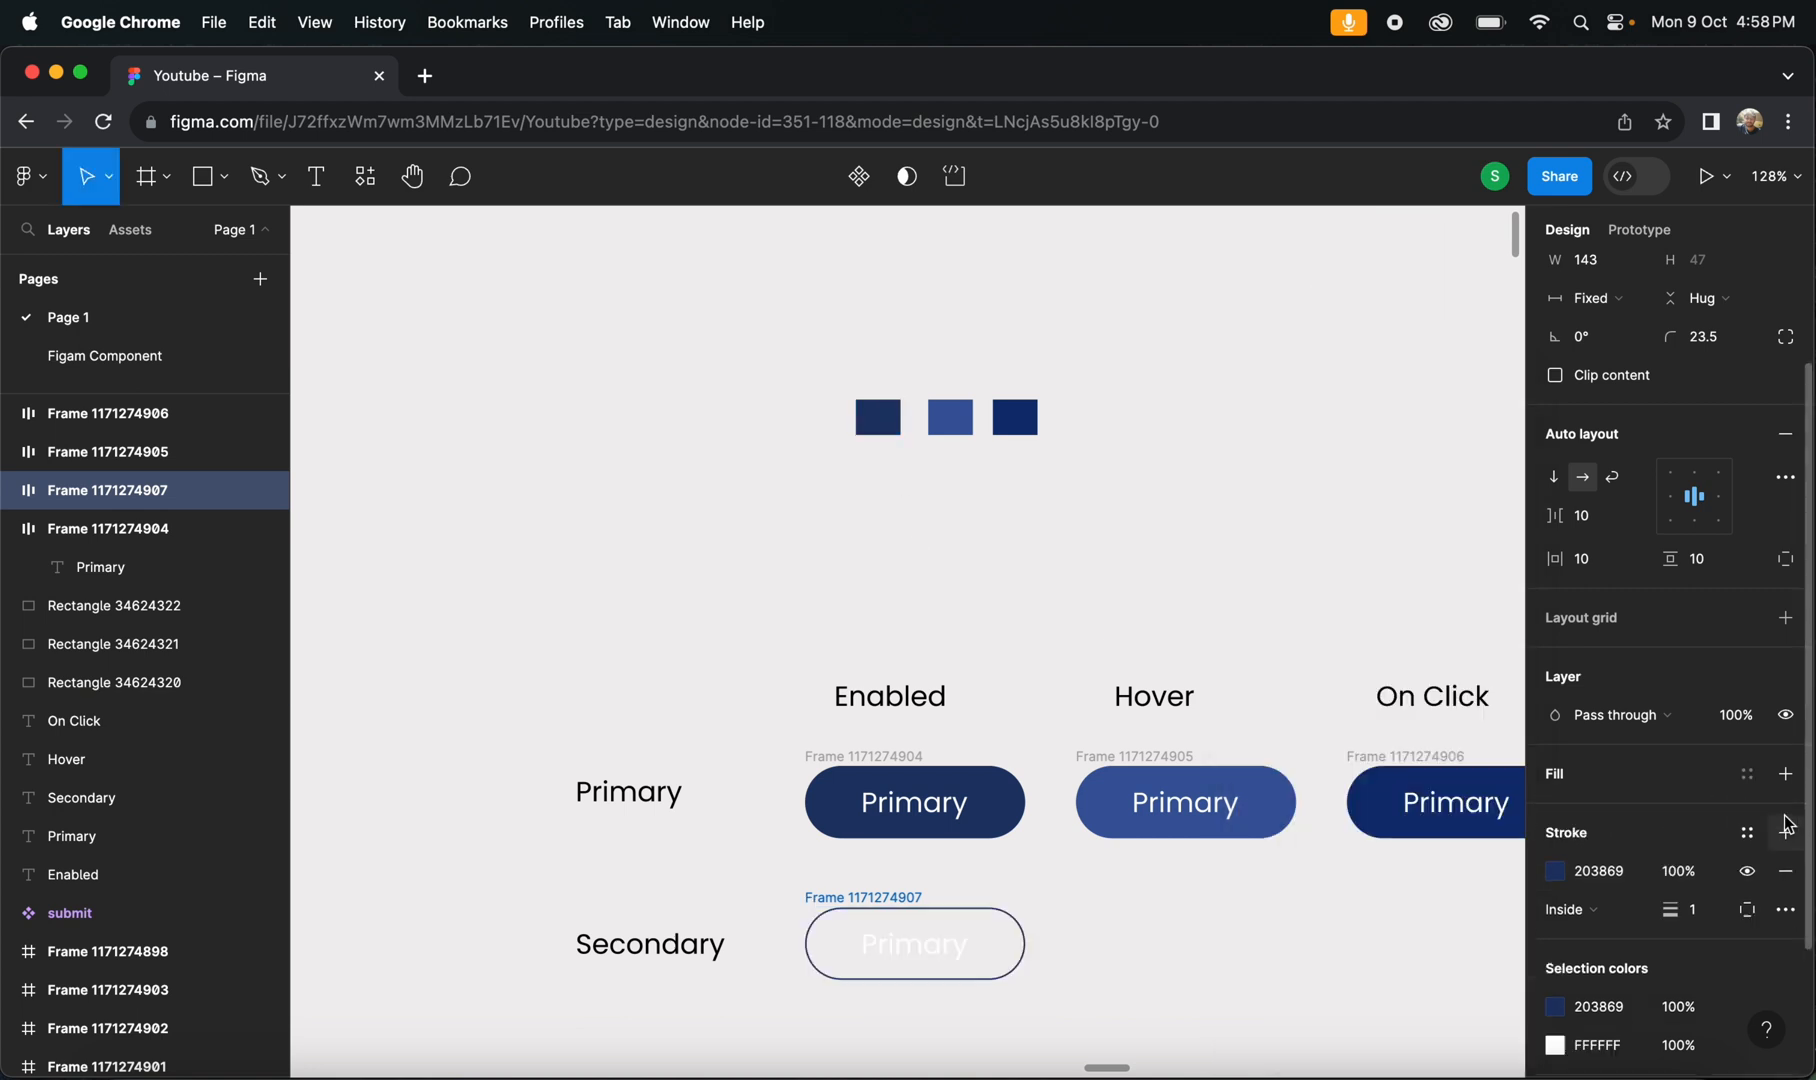
{"action": "left_click", "coordinate": [1785, 773]}
{"action": "left_click", "coordinate": [1558, 814]}
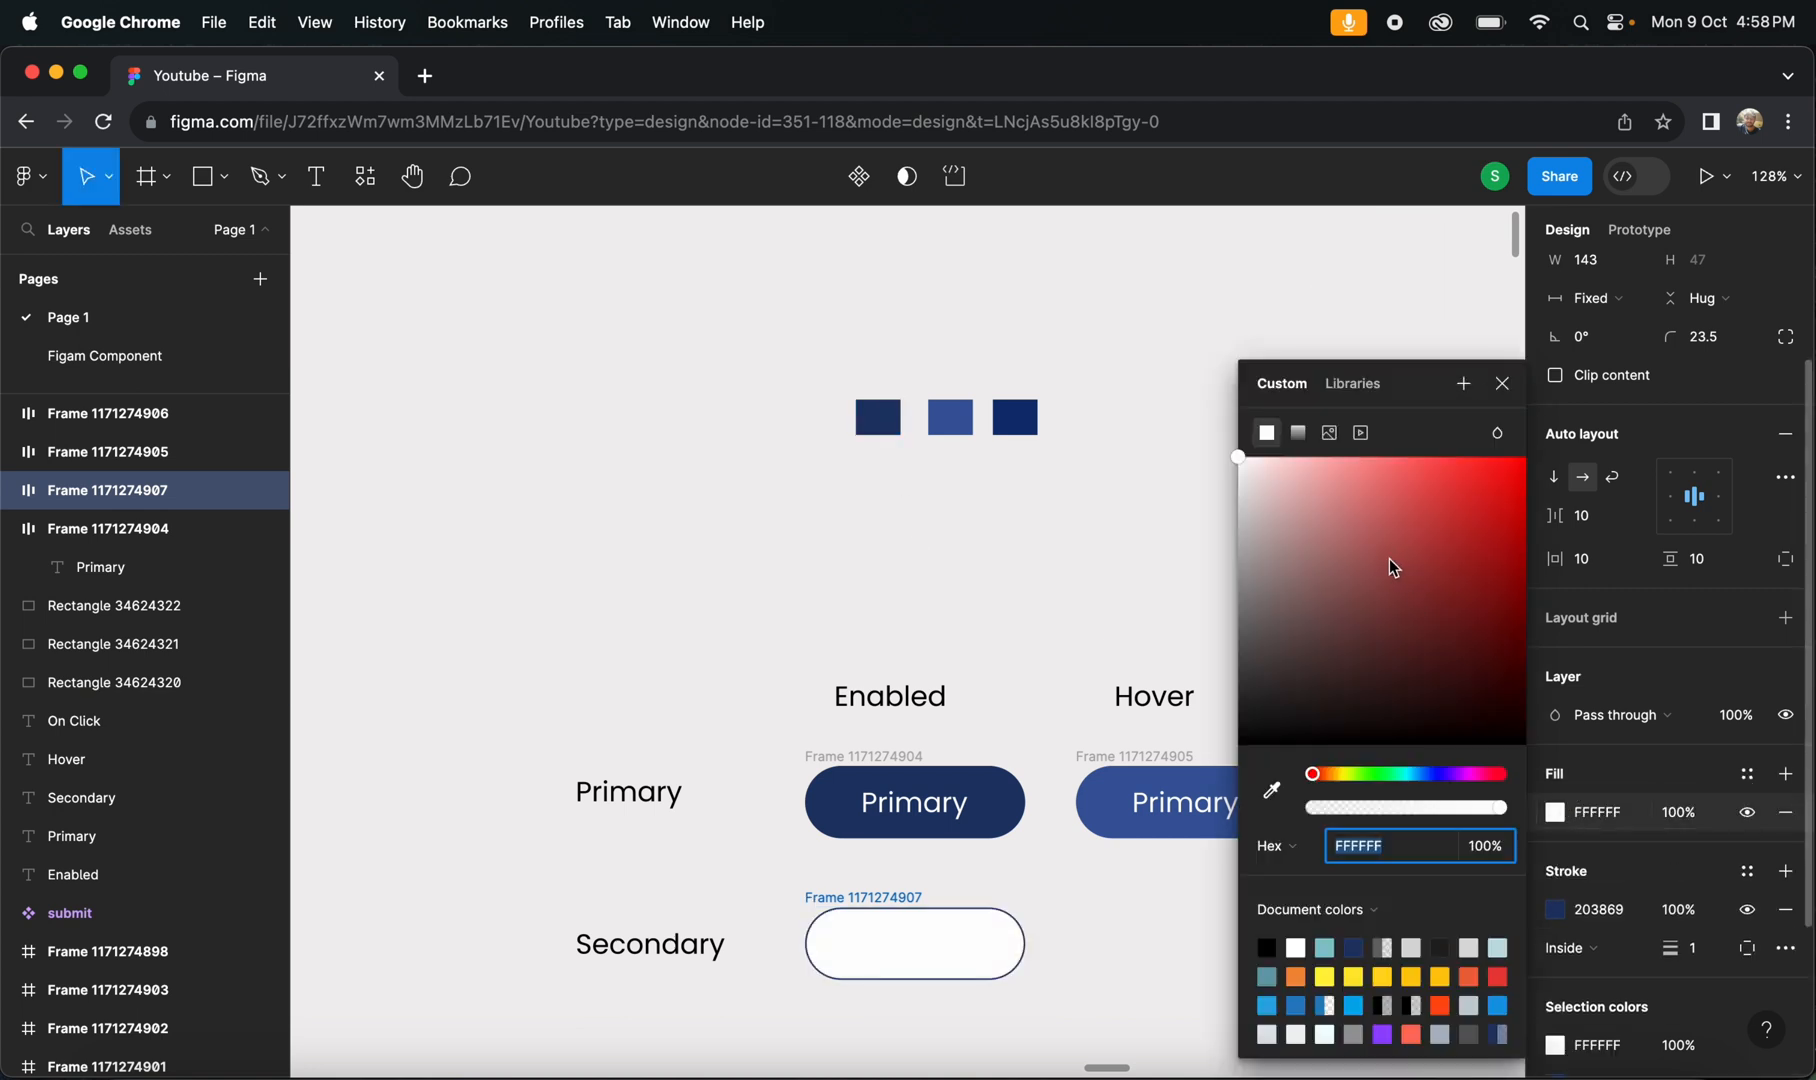
{"action": "scroll", "coordinate": [1420, 708], "scroll_direction": "down", "scroll_amount": 1}
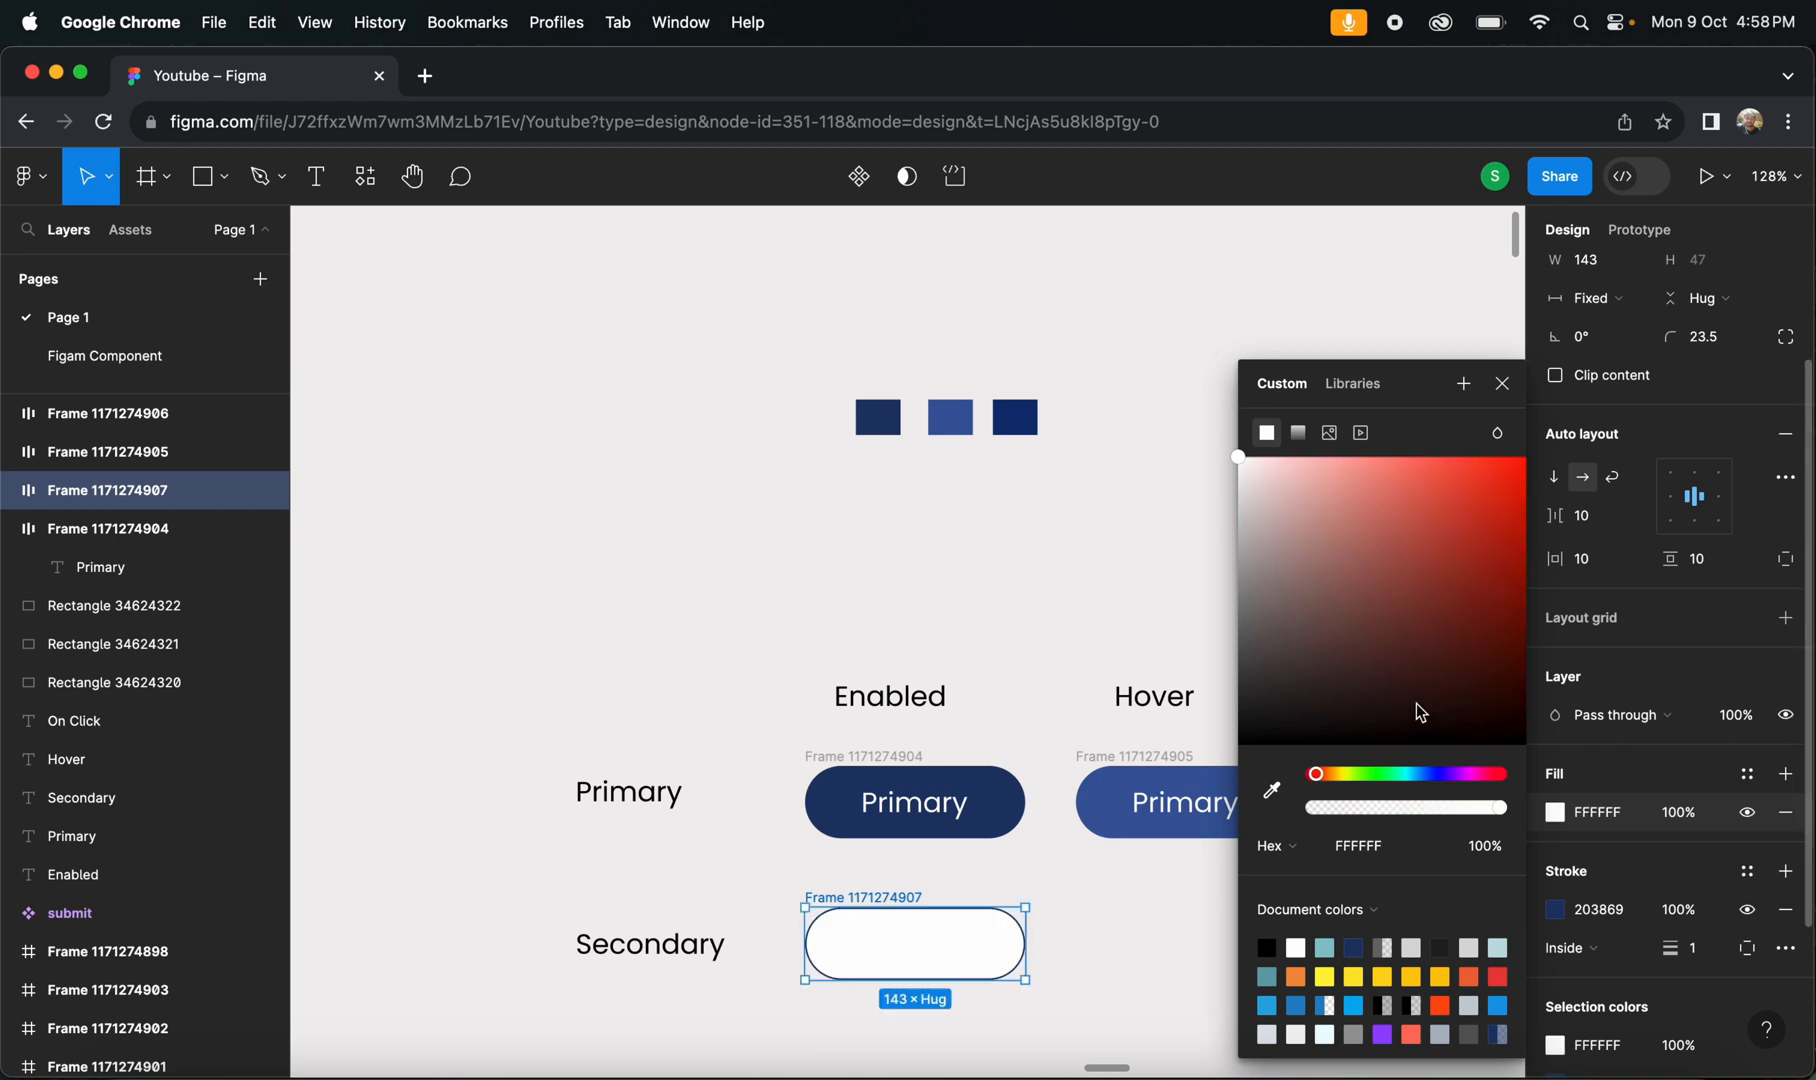
{"action": "left_click", "coordinate": [1113, 625]}
{"action": "scroll", "coordinate": [1273, 782], "scroll_direction": "down", "scroll_amount": 5}
{"action": "left_click", "coordinate": [965, 766]}
{"action": "left_click", "coordinate": [917, 782]}
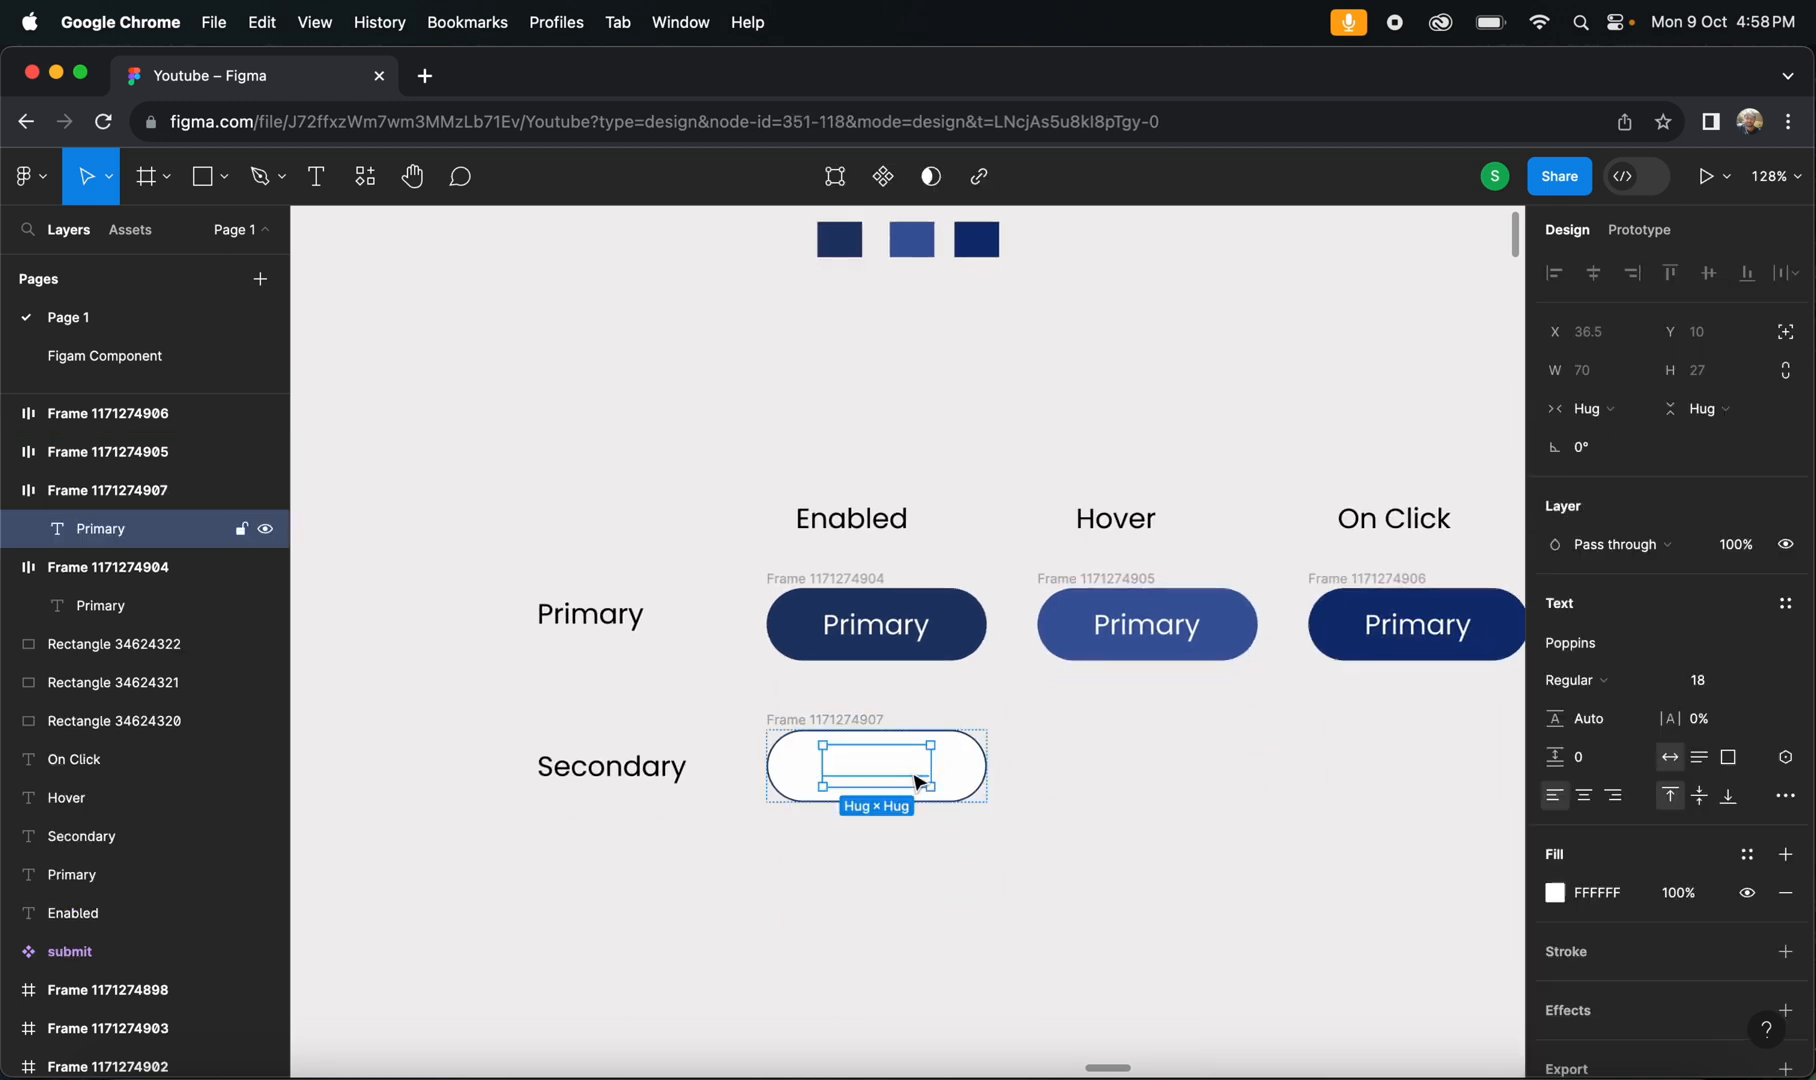
{"action": "scroll", "coordinate": [1600, 880], "scroll_direction": "down", "scroll_amount": 1}
{"action": "left_click", "coordinate": [1584, 912]}
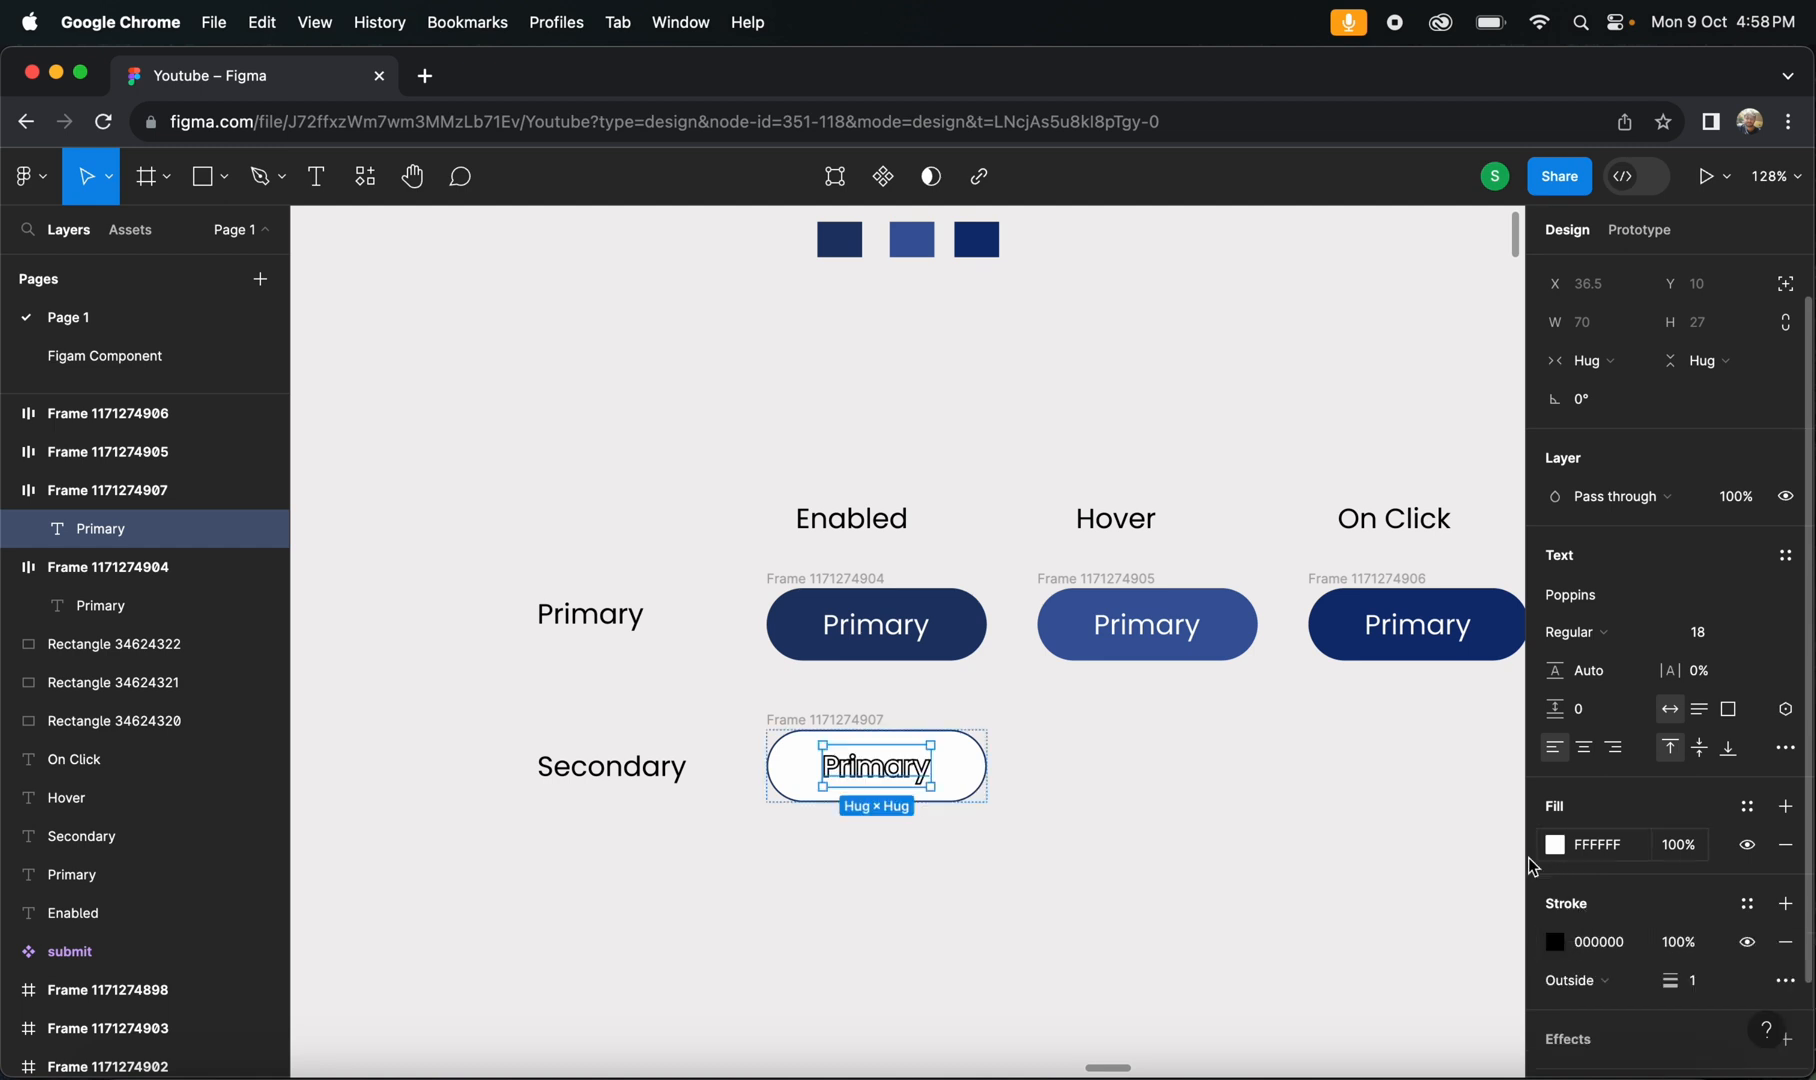
{"action": "left_click", "coordinate": [1366, 873]}
{"action": "key", "text": "ctrl+super+space"}
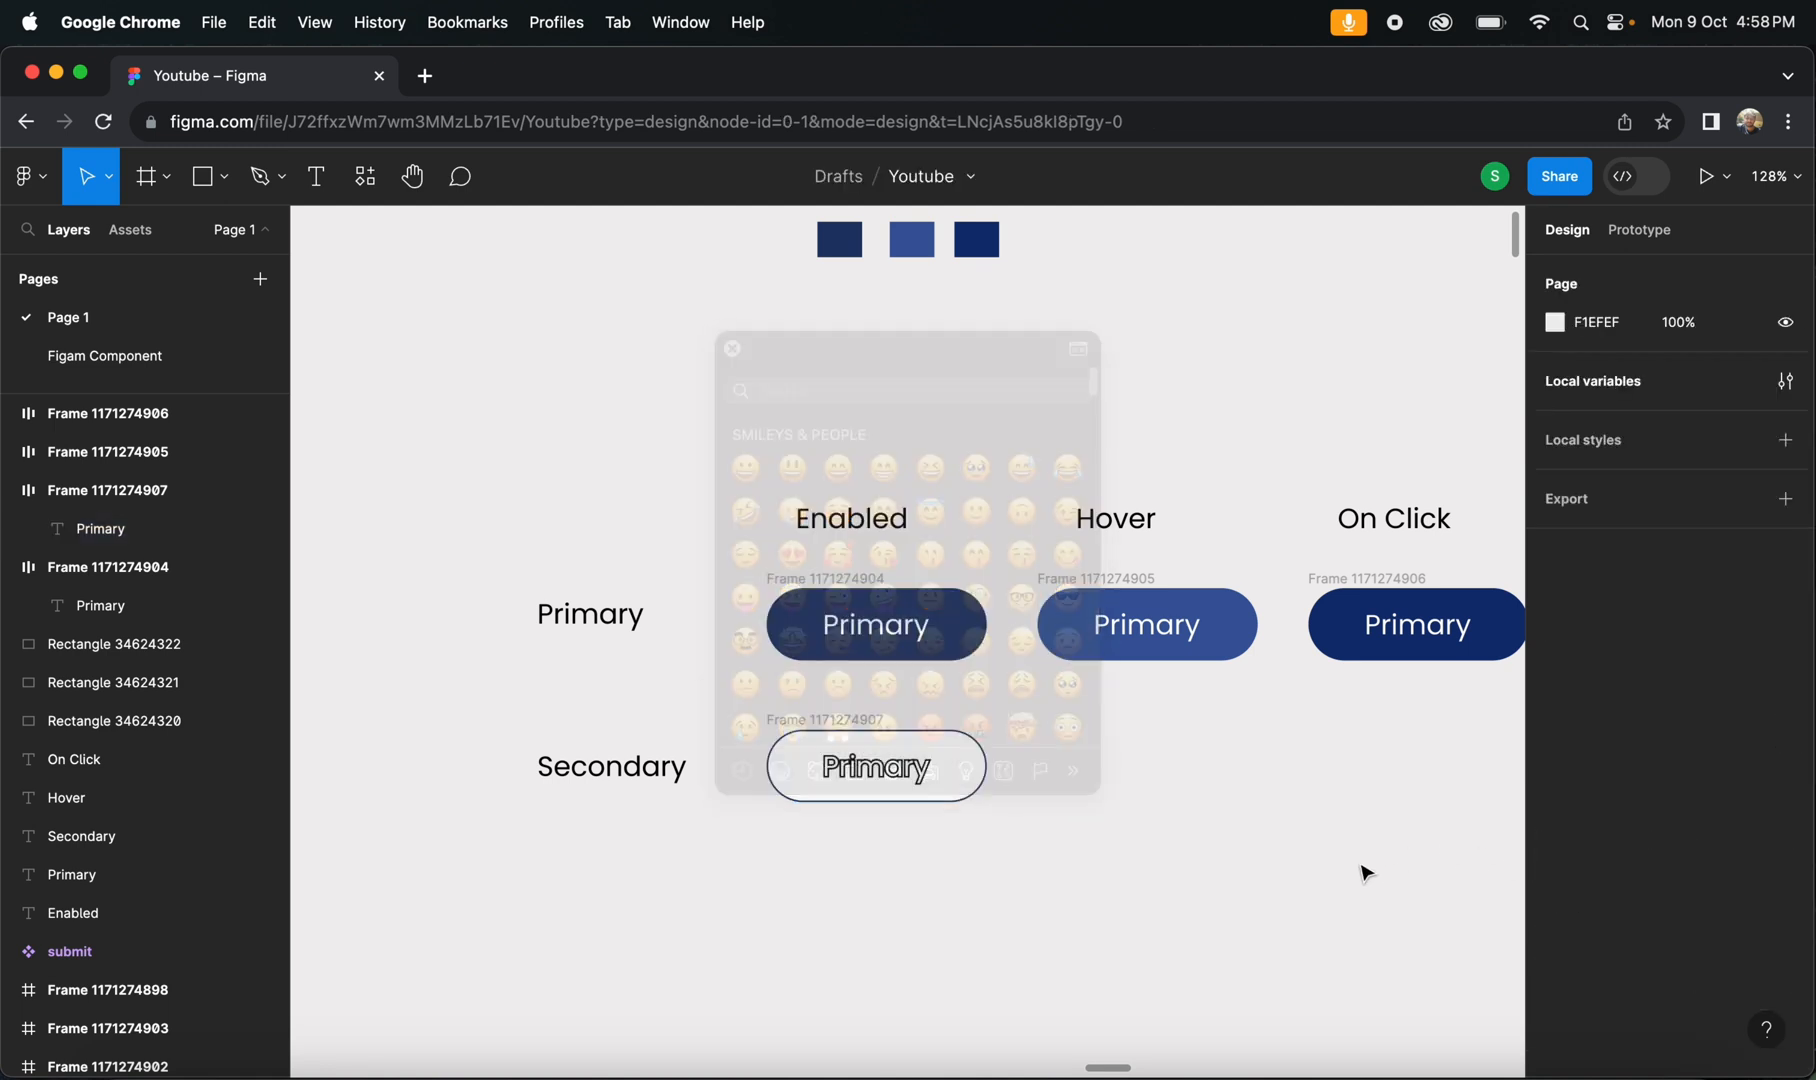
{"action": "key", "text": "super+z"}
{"action": "key", "text": "super+z"}
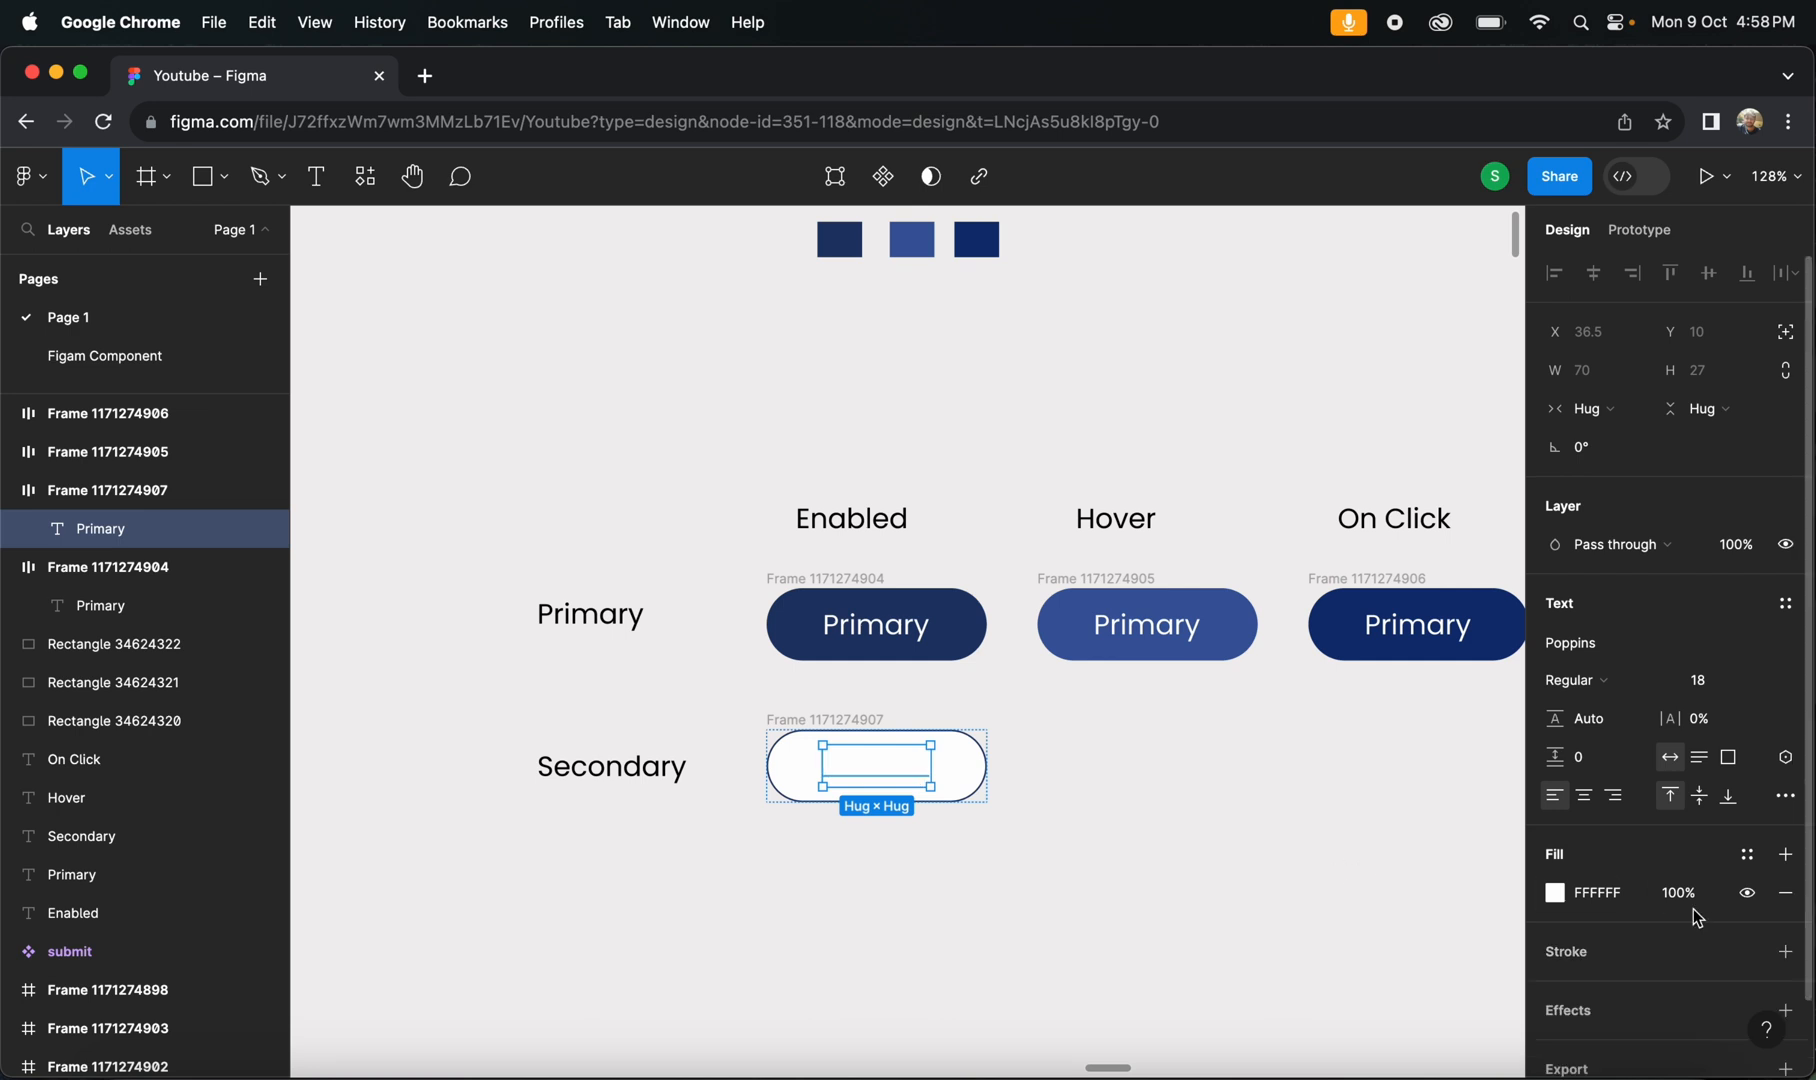
- Set the text fill of the white button's label to dark blue, 203869
{"action": "left_click", "coordinate": [1555, 894]}
{"action": "left_click", "coordinate": [1355, 946]}
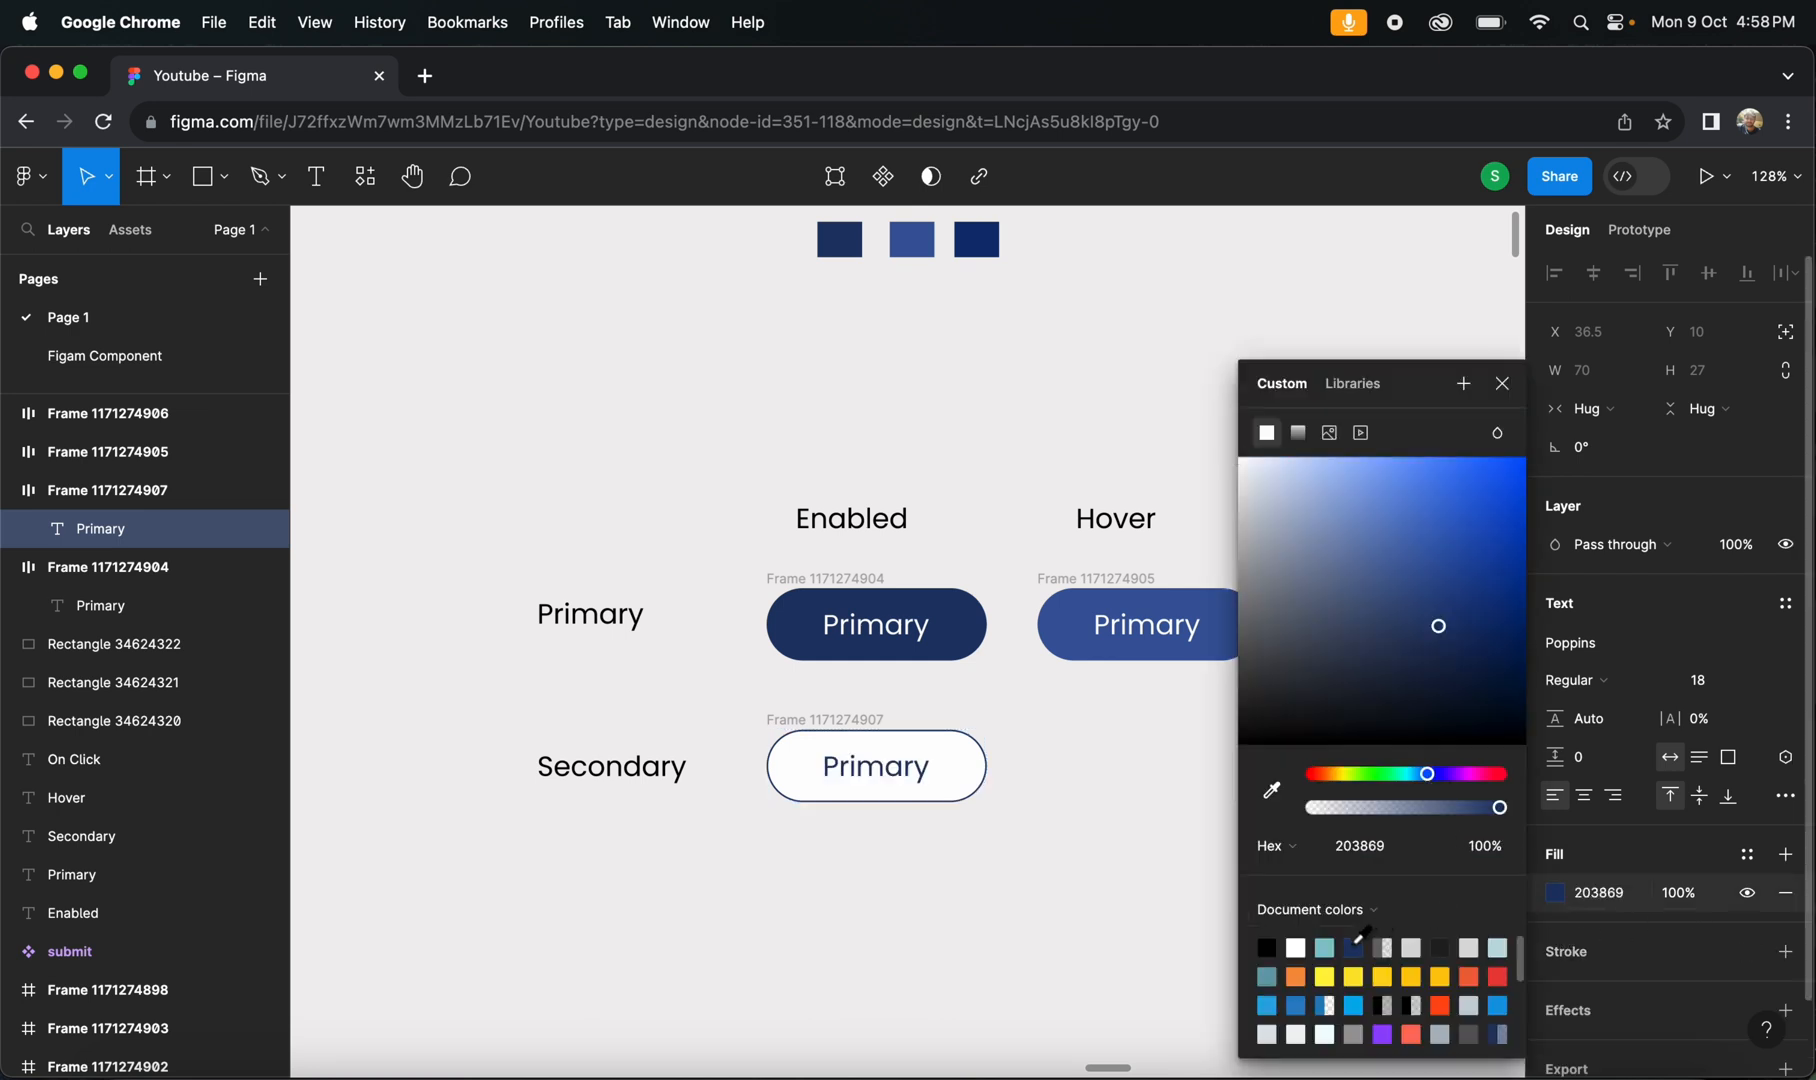
{"action": "left_click", "coordinate": [1082, 909]}
- Duplicate the white outlined button horizontally and place the copy in the Hover column
{"action": "left_click", "coordinate": [840, 727]}
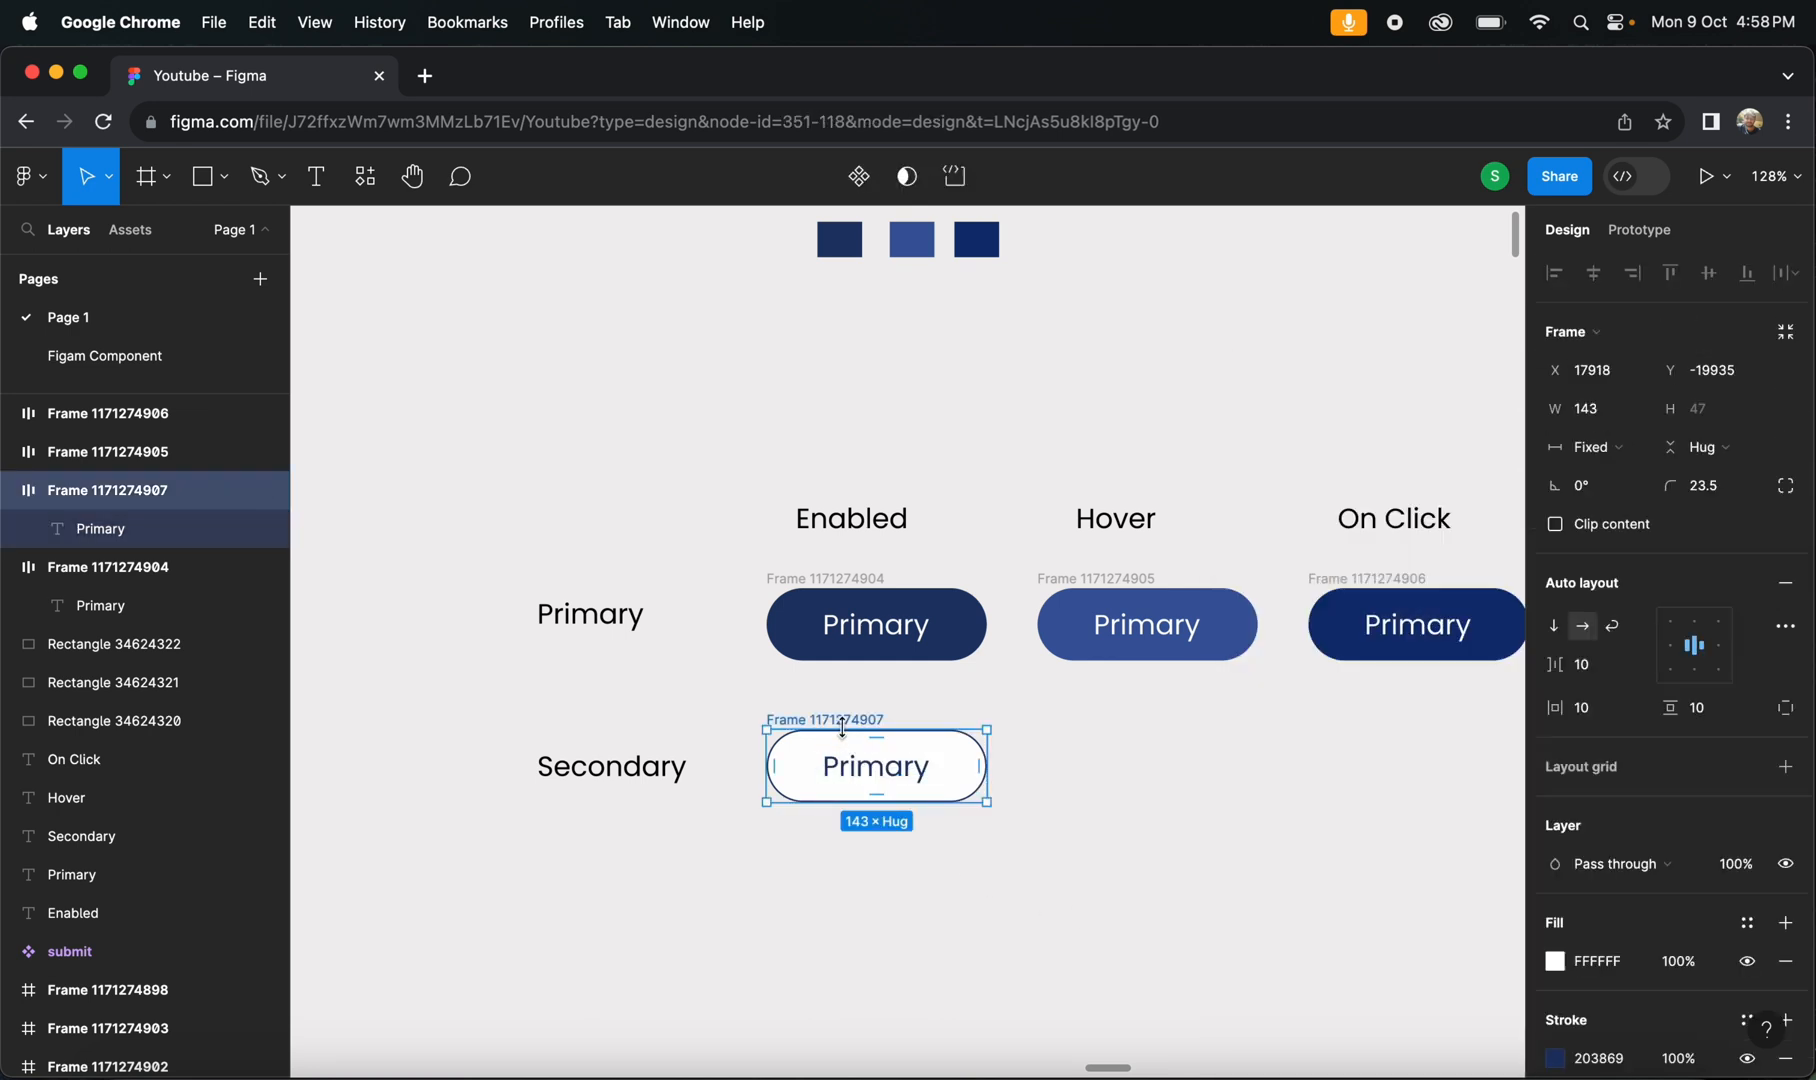
{"action": "left_click_drag", "start_coordinate": [839, 724], "coordinate": [1114, 727]}
{"action": "scroll", "coordinate": [1114, 727], "scroll_direction": "up", "scroll_amount": 5}
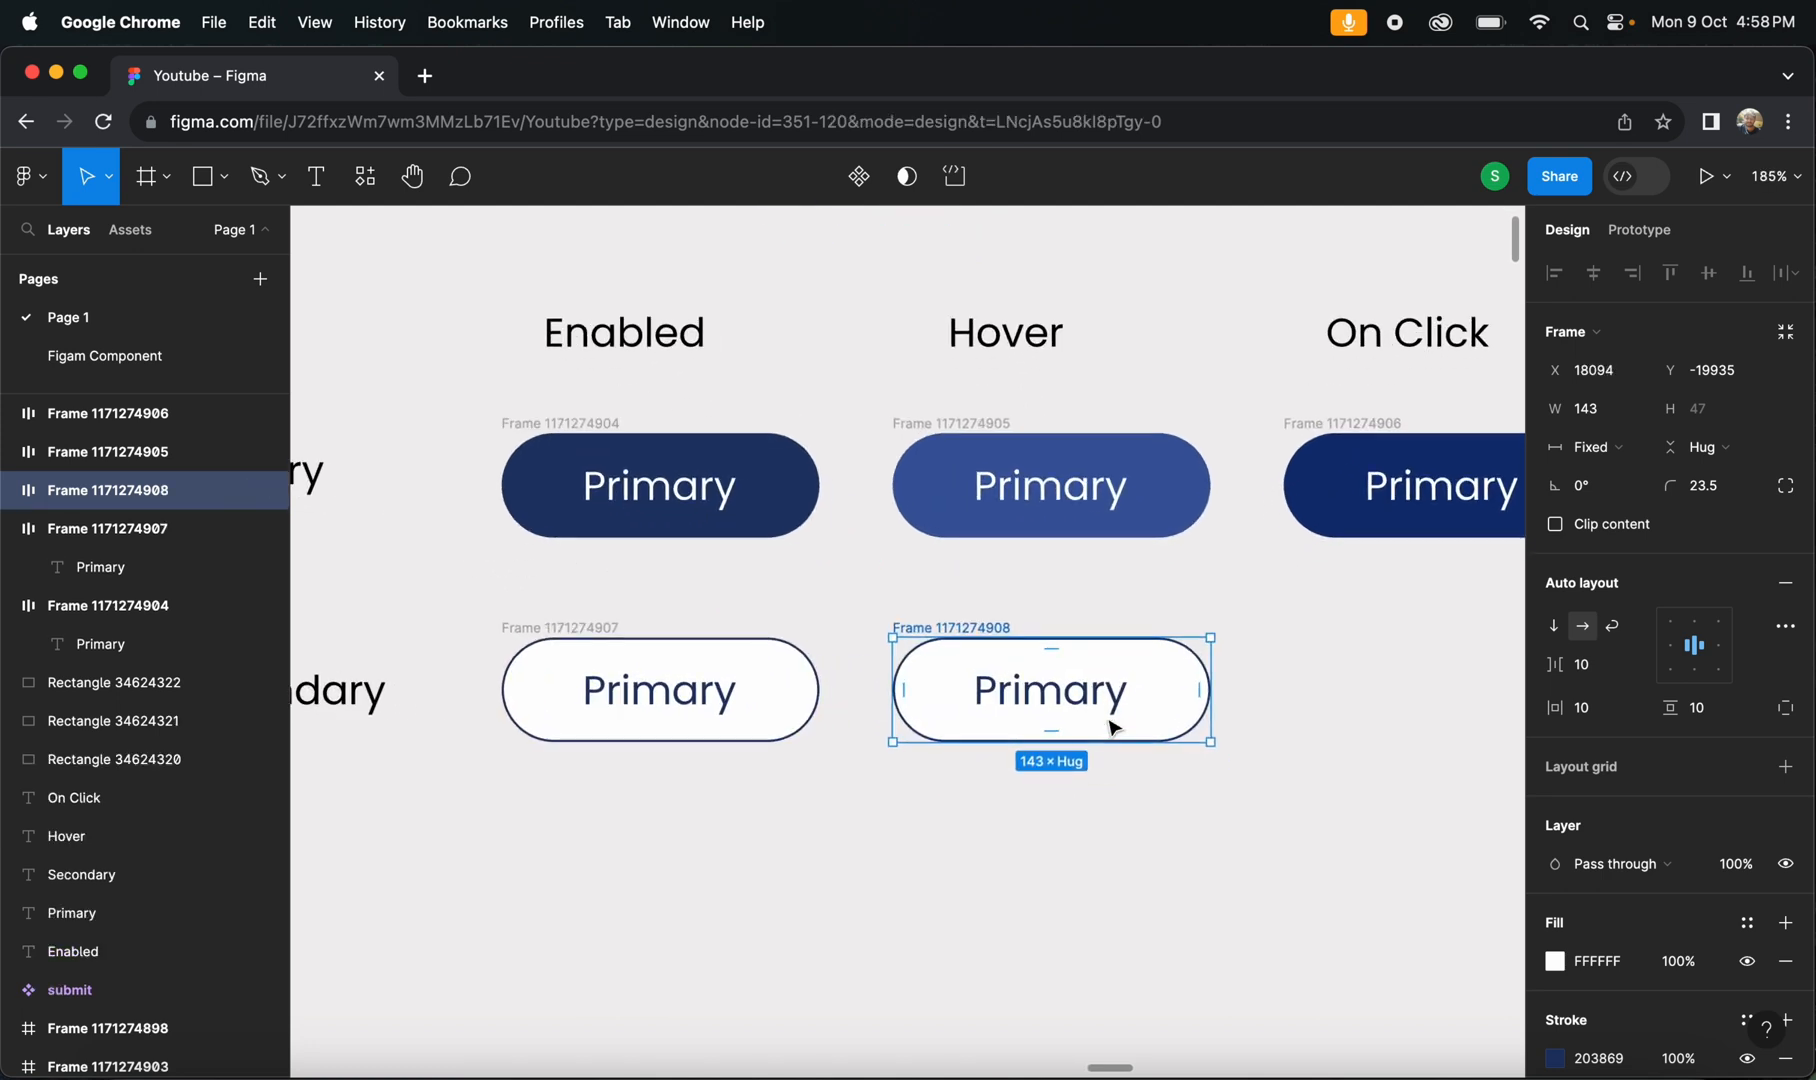
- Change the label of the Enabled button in the Secondary row to "Secondary"
{"action": "double_click", "coordinate": [742, 705]}
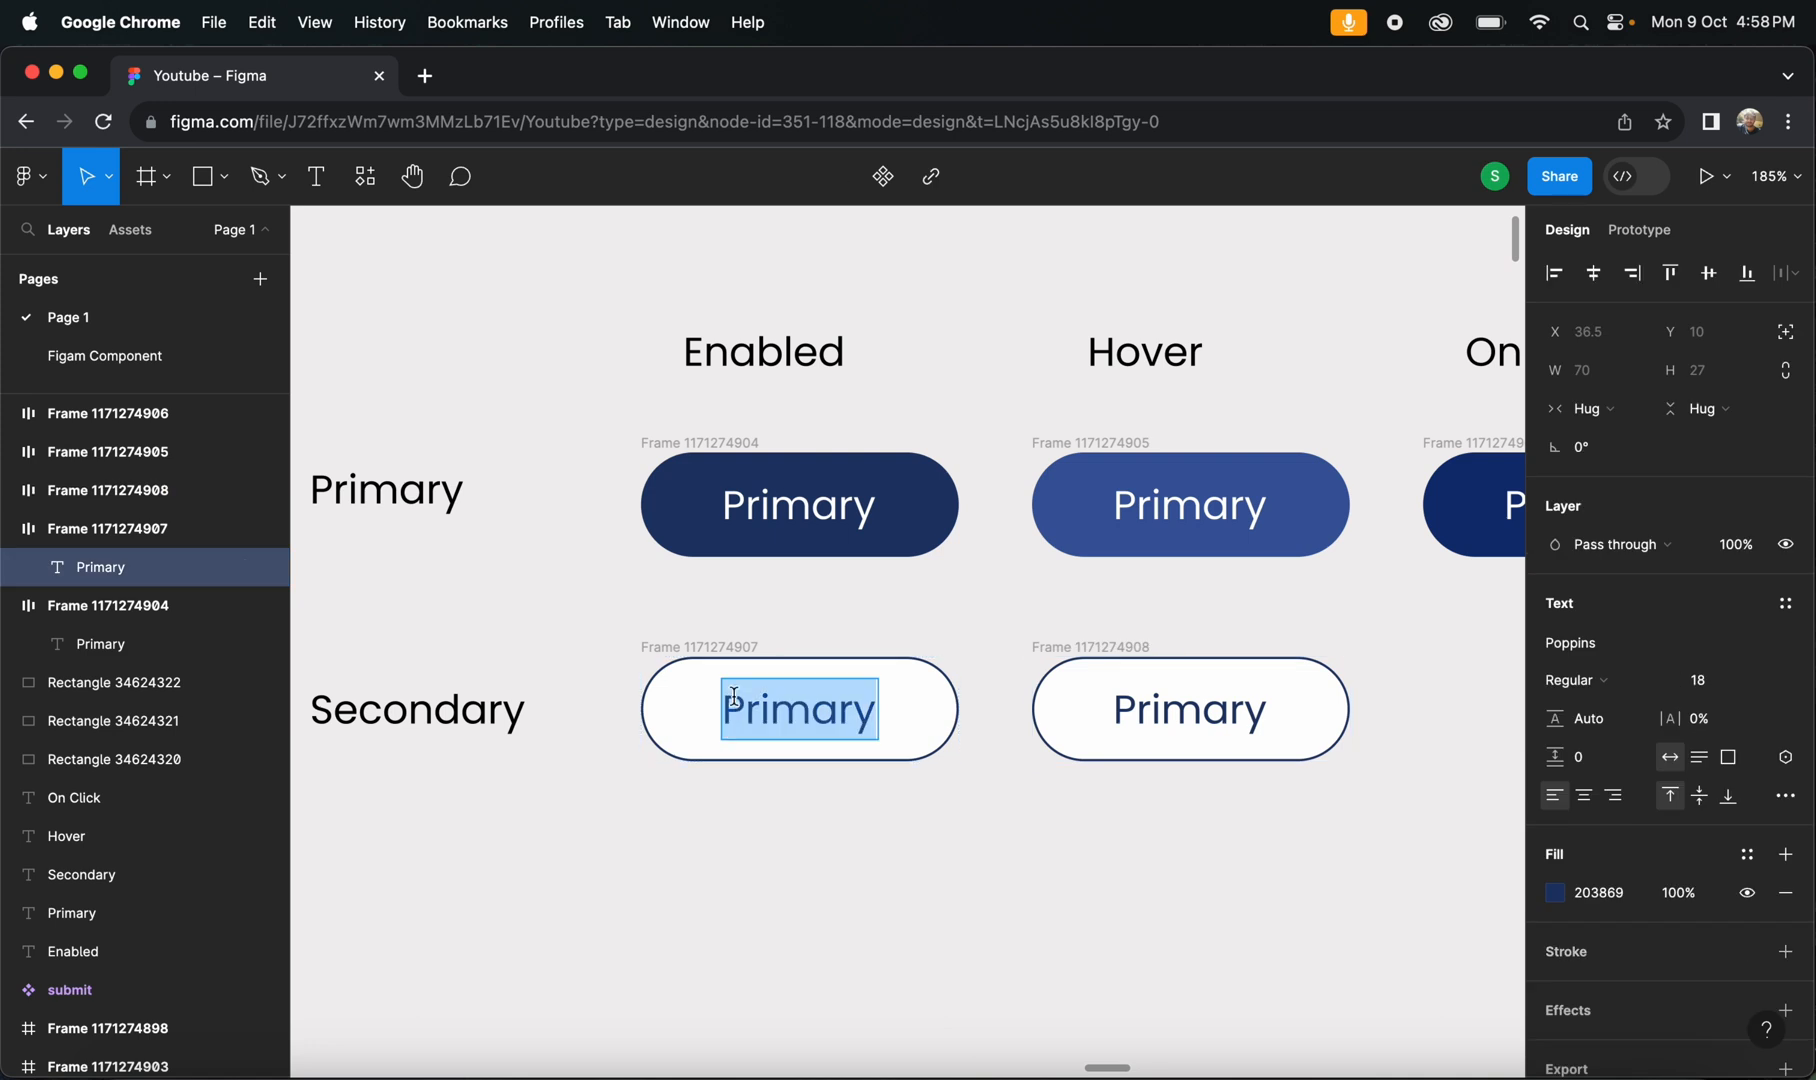
{"action": "type", "text": "Secondary"}
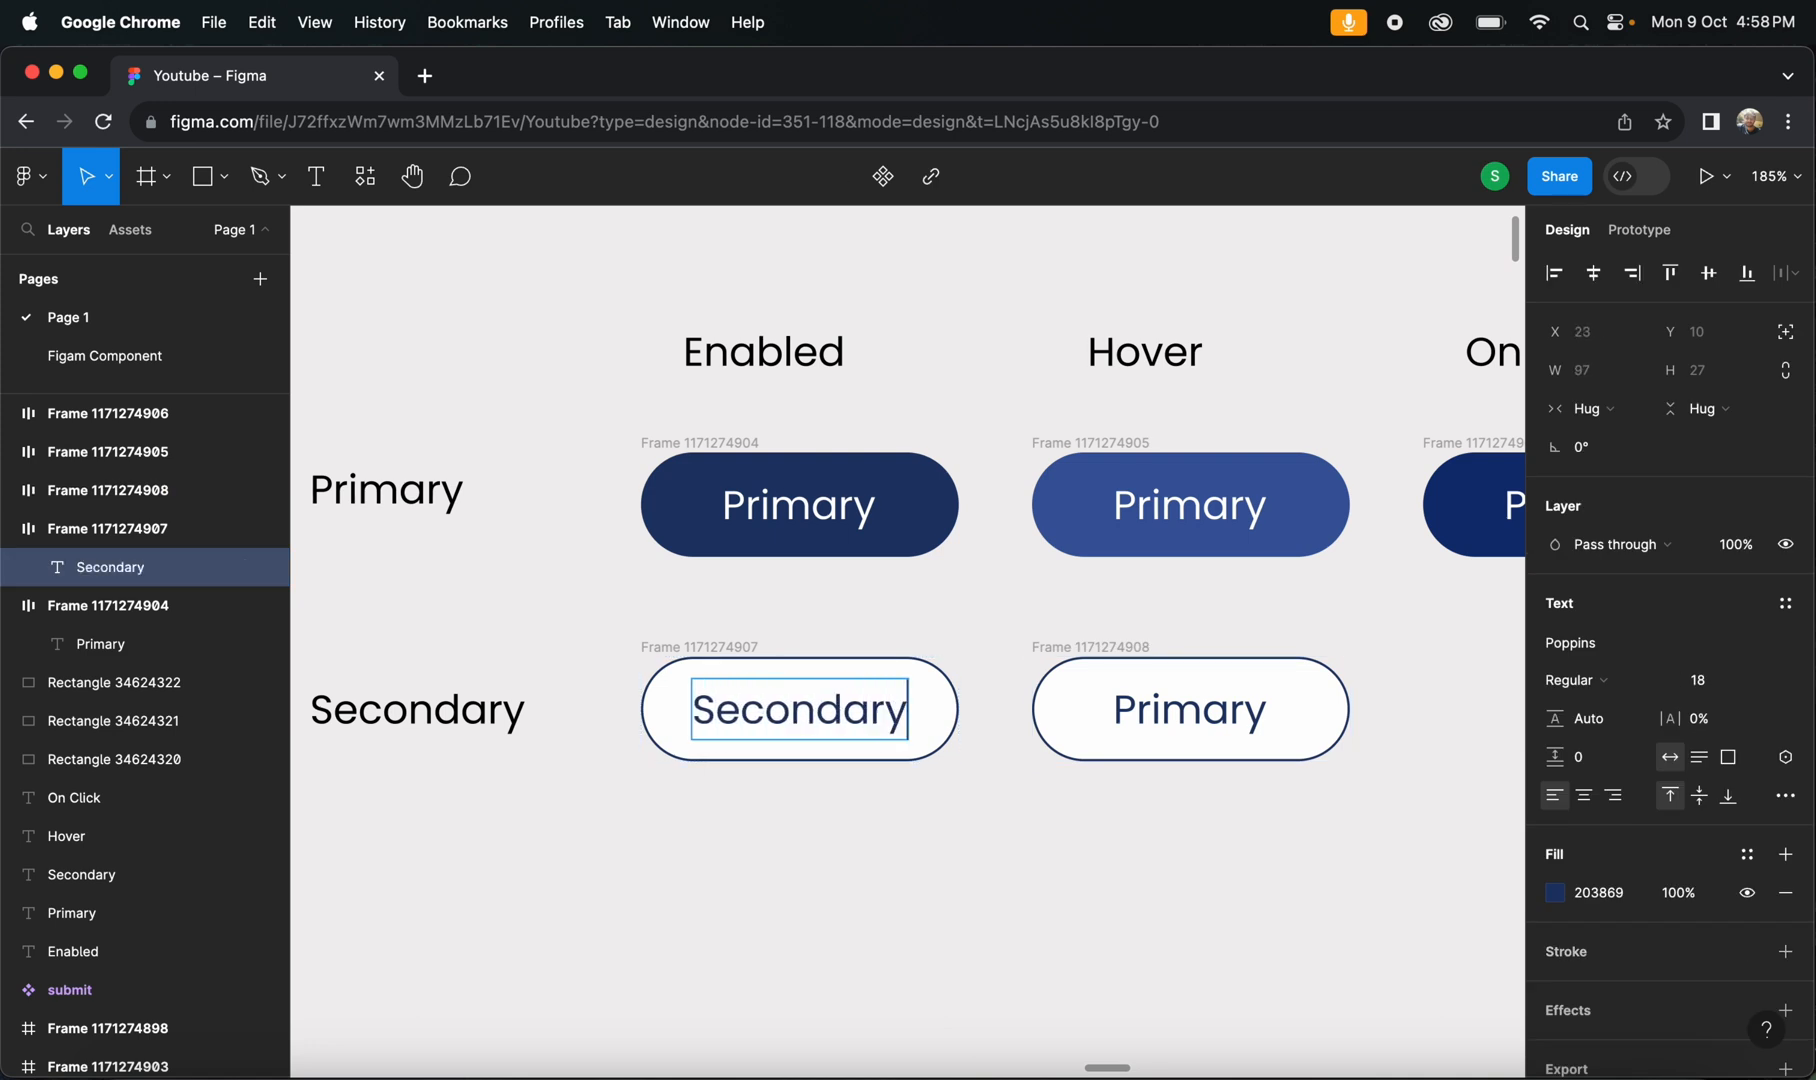
{"action": "key", "text": "Escape"}
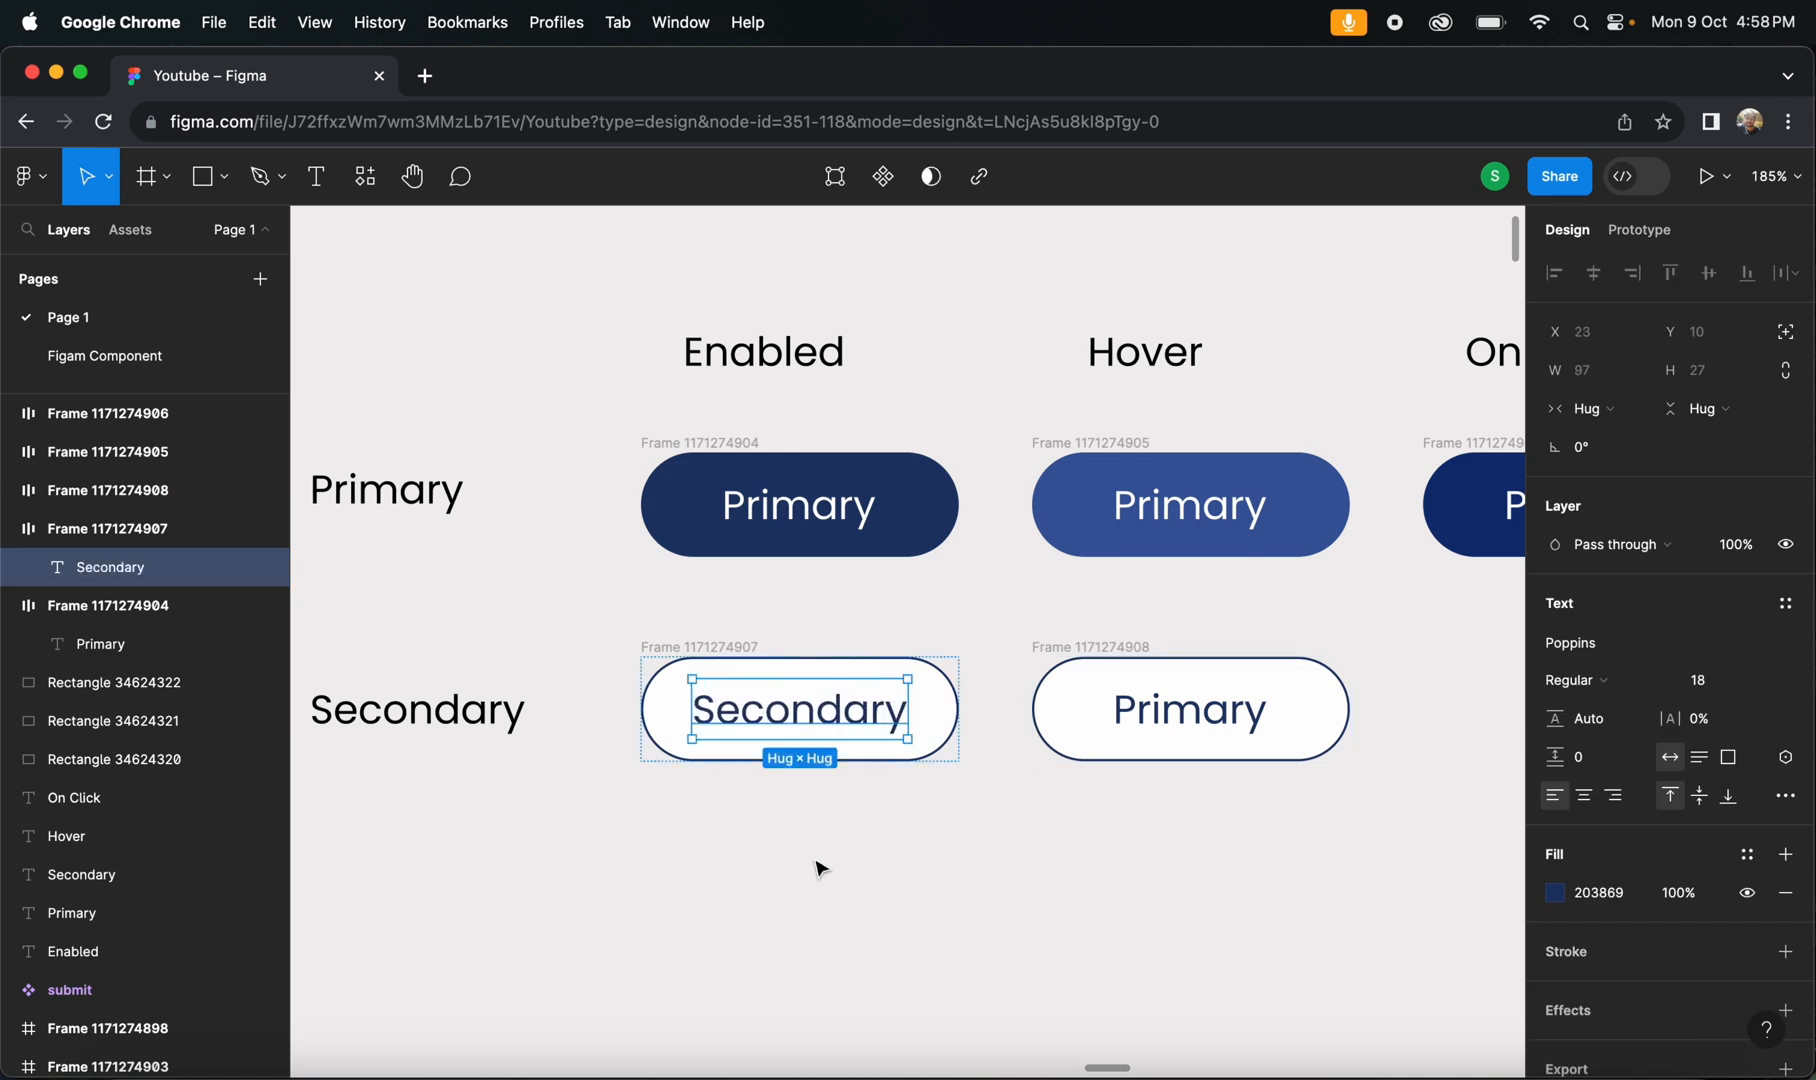
{"action": "left_click", "coordinate": [1020, 872]}
- Delete the outlined Hover copy labelled Primary and replace it with a horizontal duplicate of the relabelled Secondary button
{"action": "left_click", "coordinate": [765, 640]}
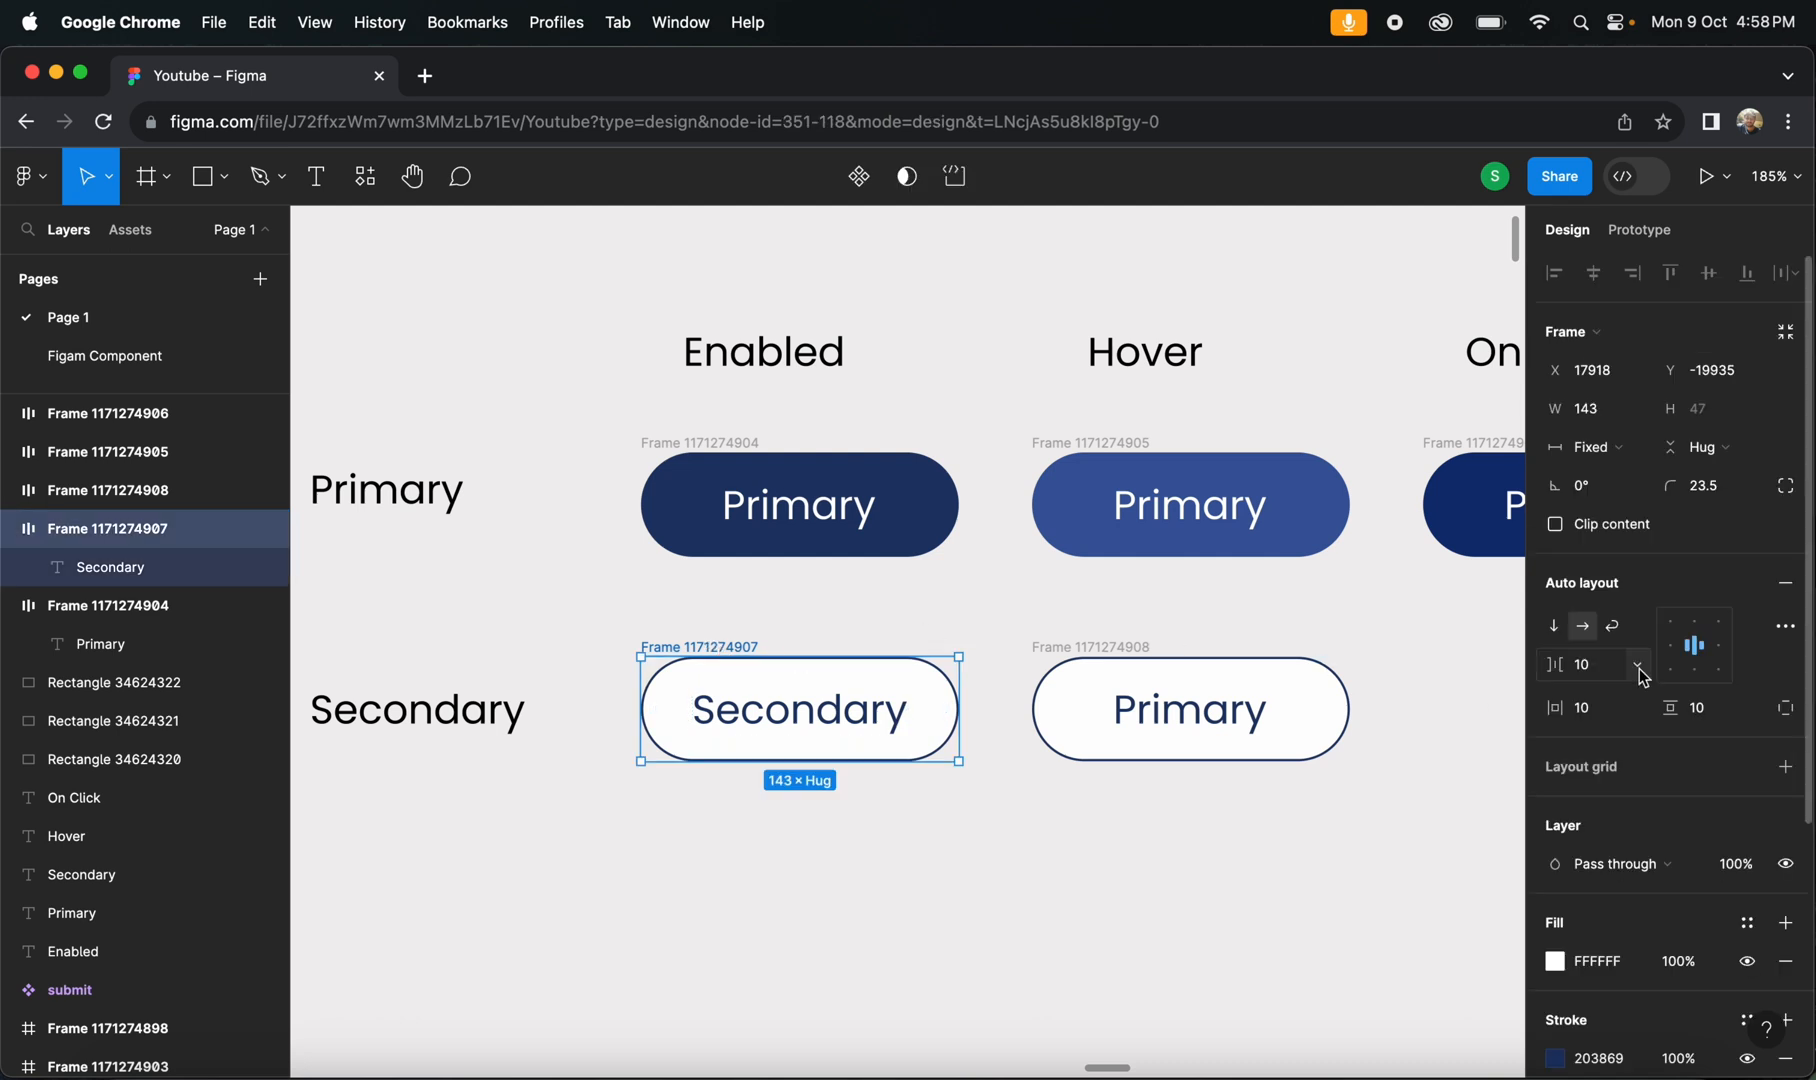
{"action": "left_click", "coordinate": [1147, 652]}
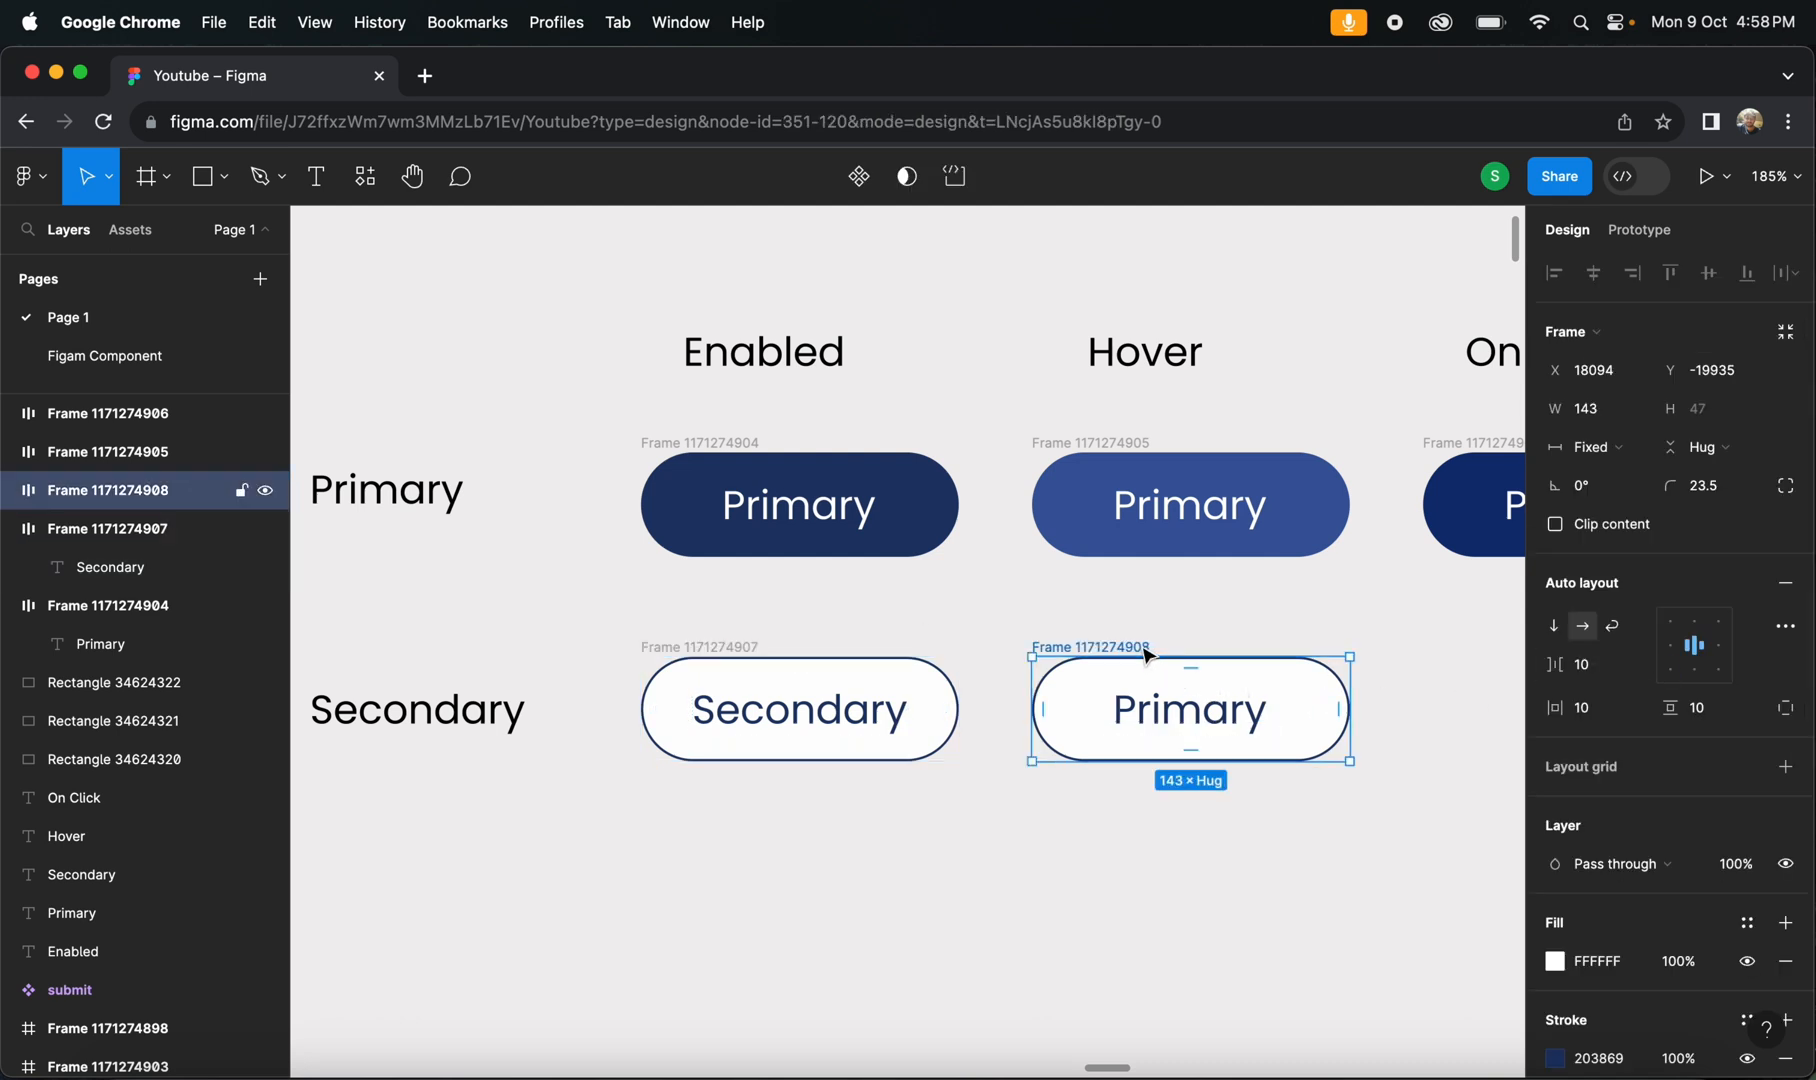
{"action": "key", "text": "Delete"}
{"action": "left_click", "coordinate": [707, 652]}
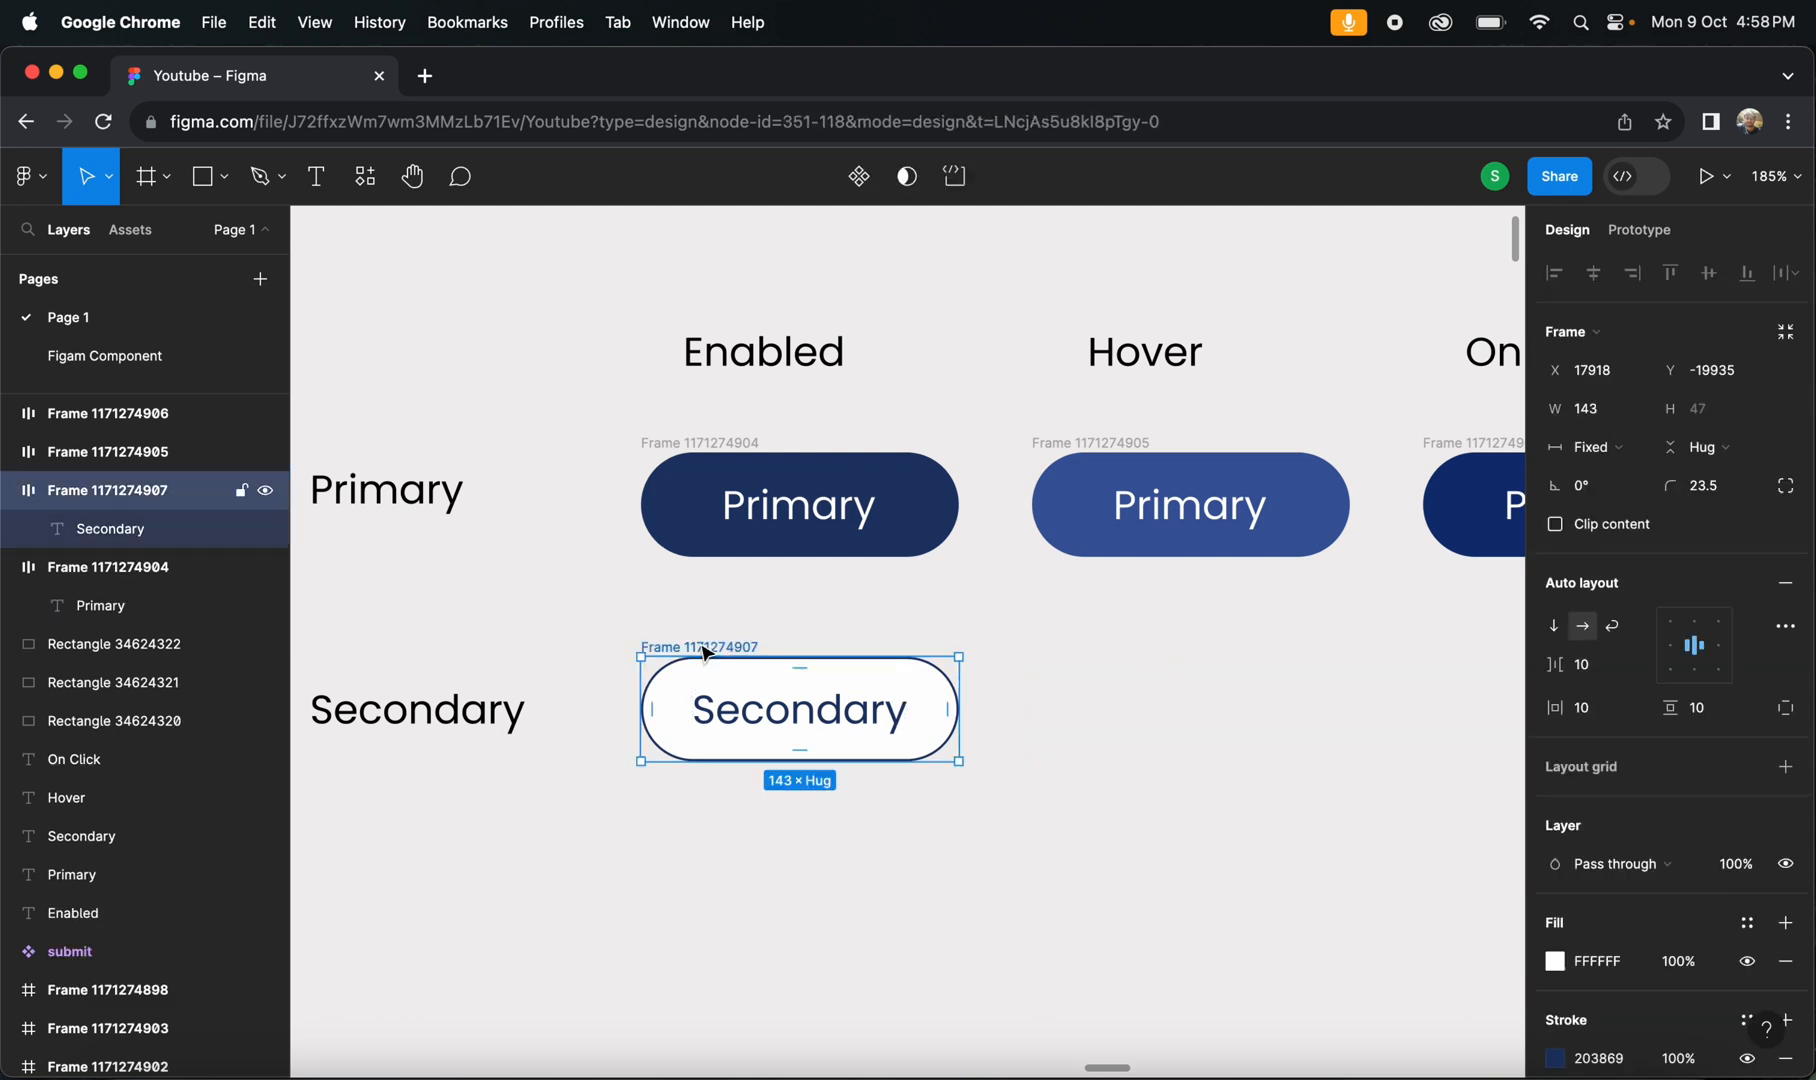
{"action": "left_click_drag", "start_coordinate": [707, 652], "coordinate": [1120, 652]}
- Darken the Secondary Hover button's fill to very light grey, F5F5F5
{"action": "scroll", "coordinate": [1117, 650], "scroll_direction": "right", "scroll_amount": 1}
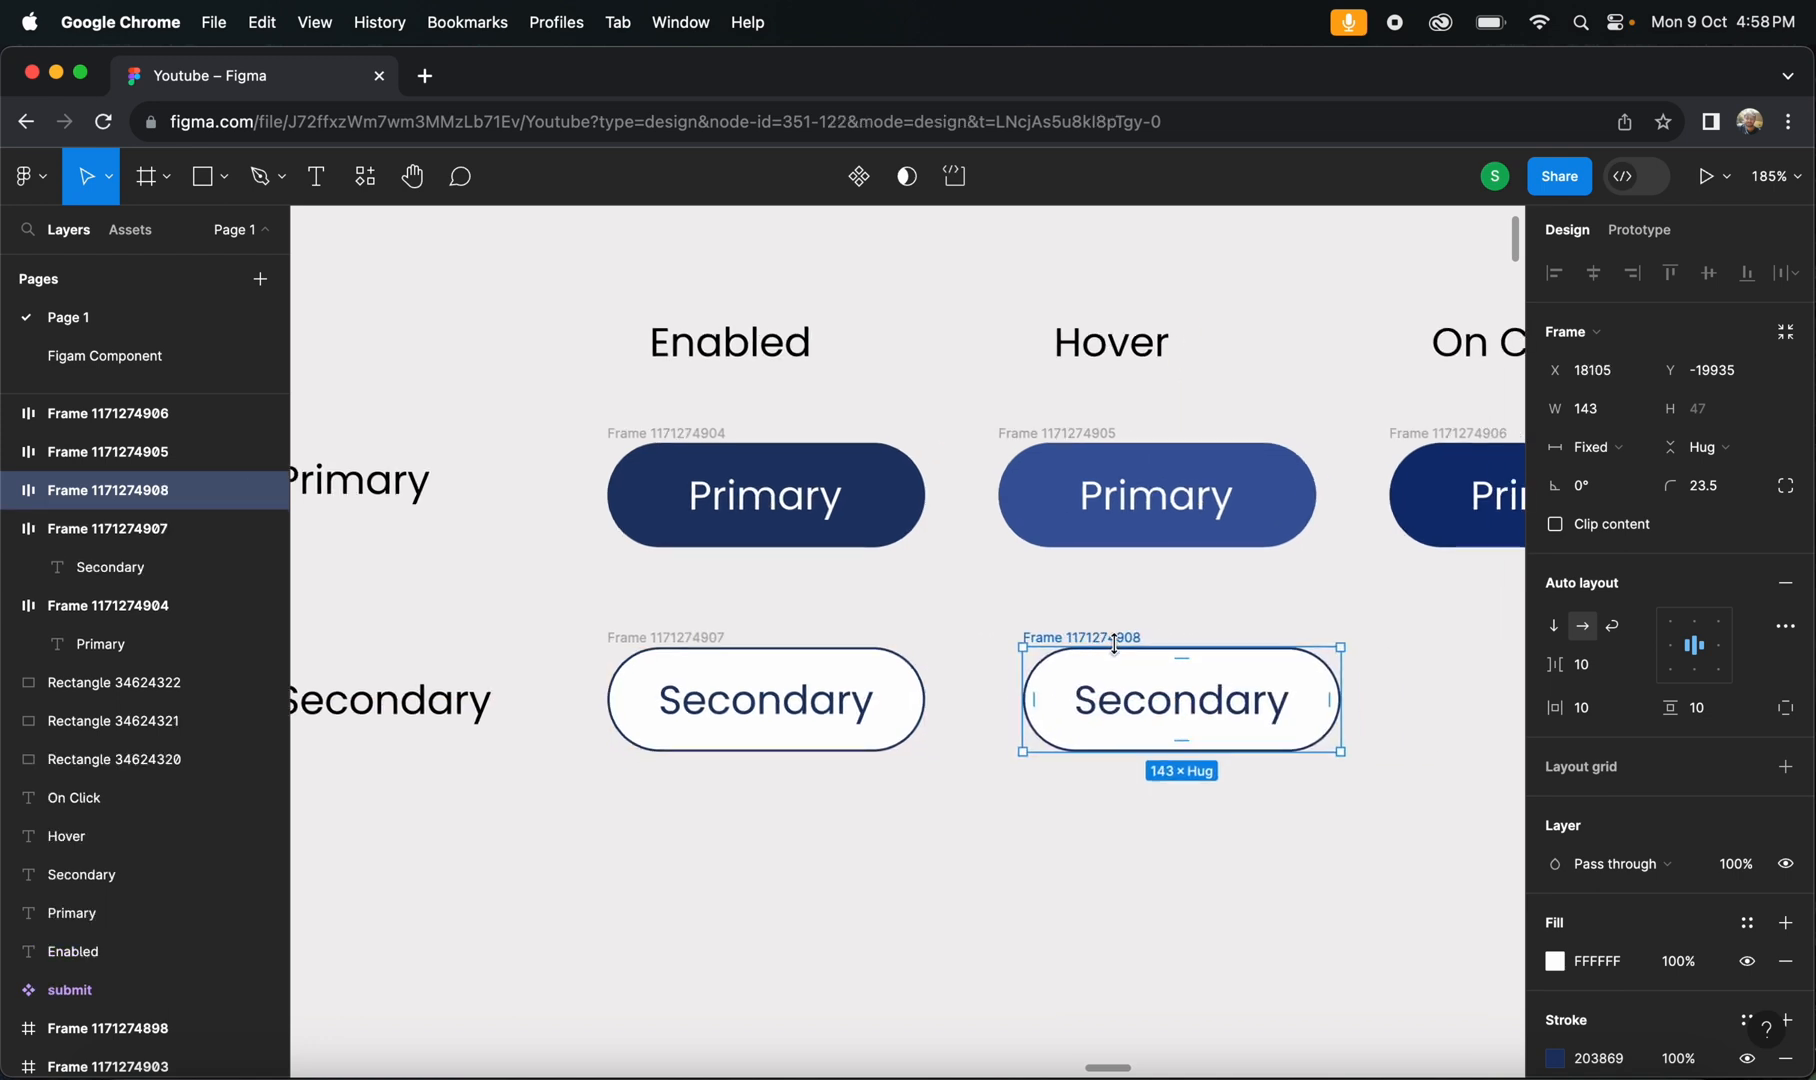
{"action": "left_click", "coordinate": [1555, 961]}
{"action": "left_click_drag", "start_coordinate": [1261, 477], "coordinate": [1237, 482]}
{"action": "left_click", "coordinate": [1021, 600]}
- Duplicate the Secondary Hover button and place the copy in the On Click column
{"action": "scroll", "coordinate": [1022, 600], "scroll_direction": "right", "scroll_amount": 3}
{"action": "scroll", "coordinate": [1022, 600], "scroll_direction": "down", "scroll_amount": 1}
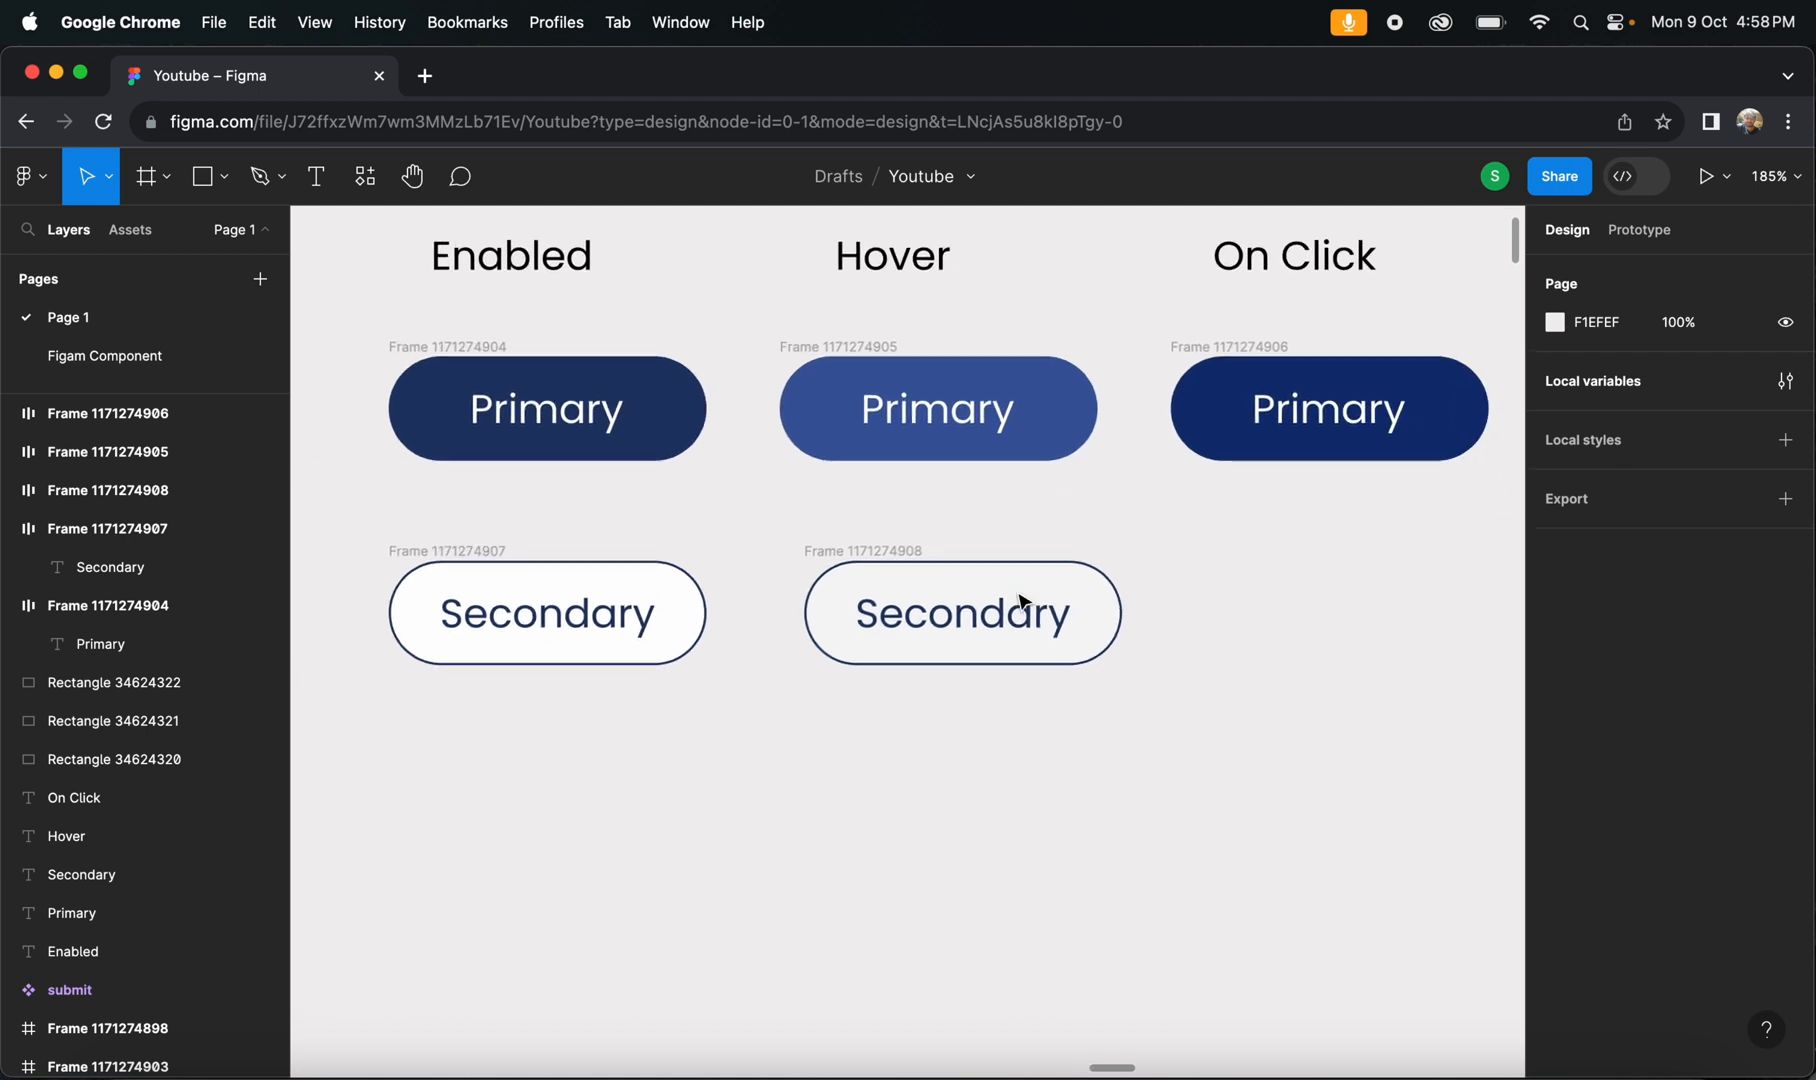
{"action": "left_click", "coordinate": [881, 556]}
{"action": "left_click_drag", "start_coordinate": [874, 557], "coordinate": [1258, 551]}
{"action": "scroll", "coordinate": [1258, 551], "scroll_direction": "right", "scroll_amount": 2}
{"action": "scroll", "coordinate": [1258, 551], "scroll_direction": "down", "scroll_amount": 1}
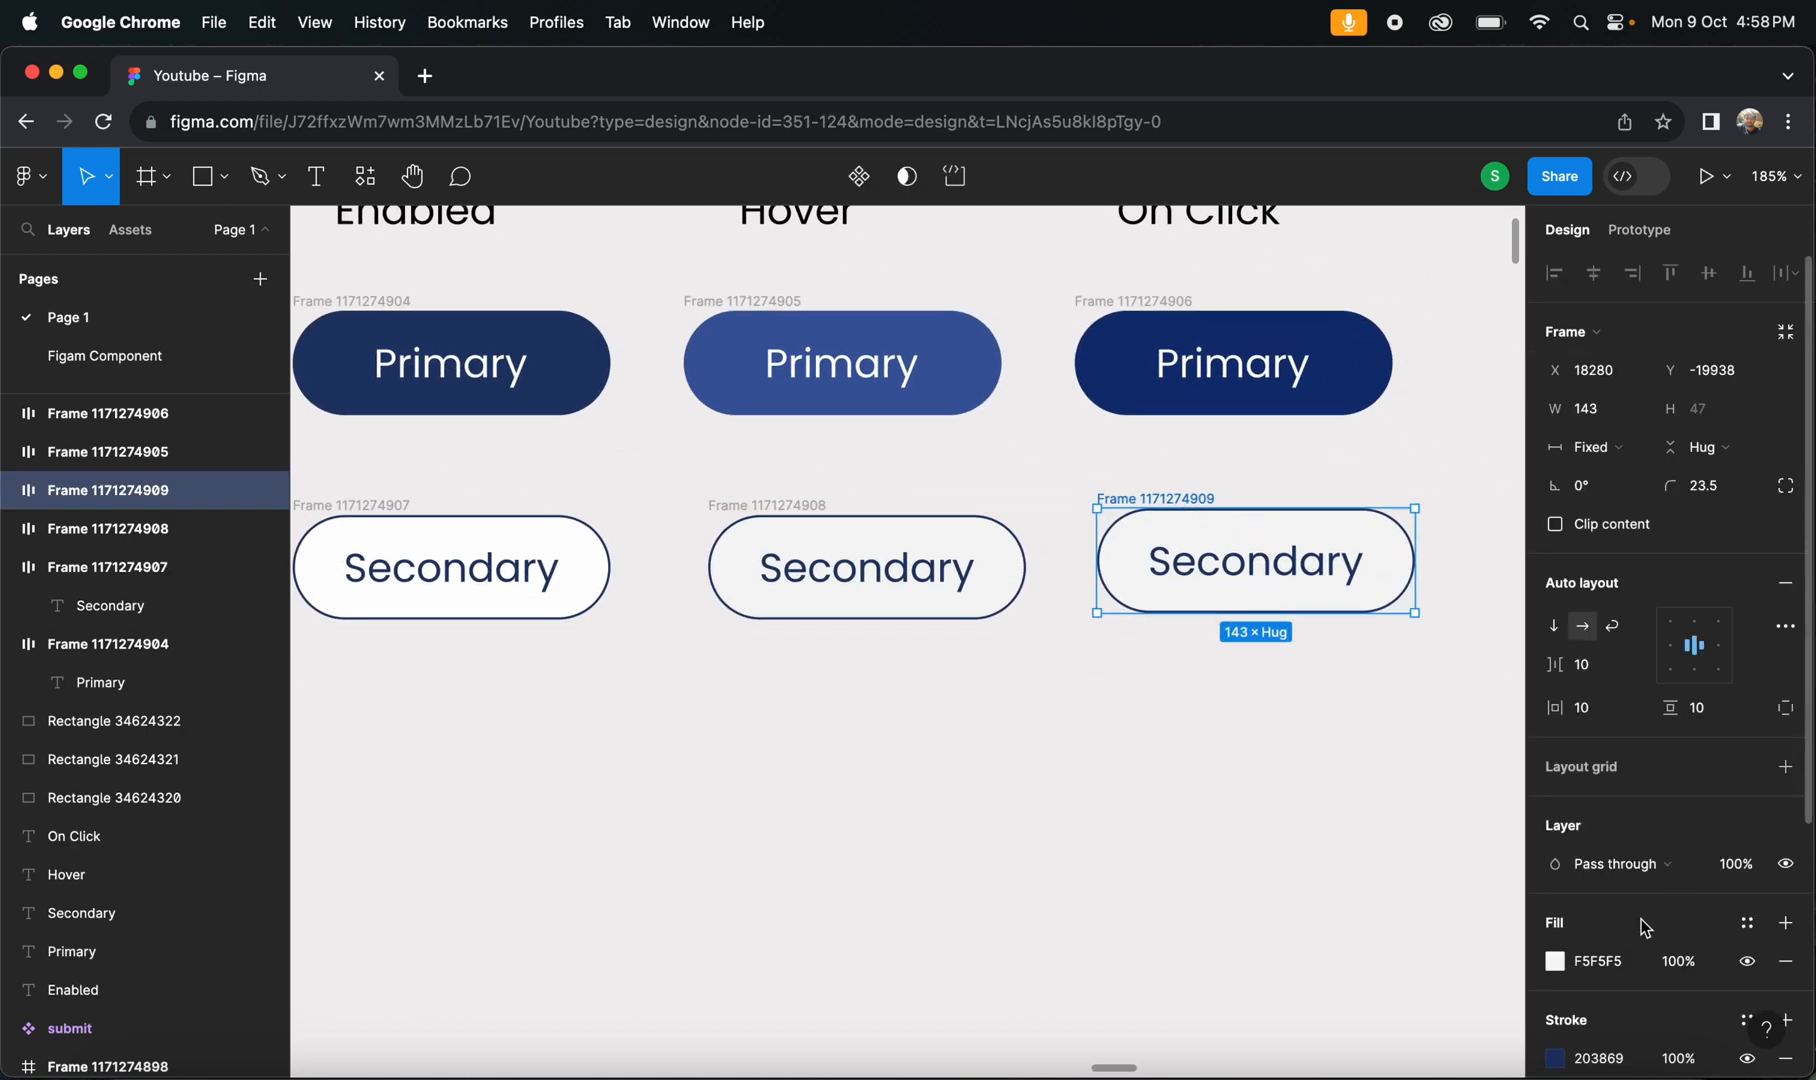
- Change the Secondary On Click button's fill to a slightly darker light grey
{"action": "left_click", "coordinate": [1556, 962]}
{"action": "left_click_drag", "start_coordinate": [1239, 474], "coordinate": [1239, 490]}
{"action": "left_click", "coordinate": [953, 788]}
- Shift the Hover and On Click headings slightly to the right so they sit centred over their button columns
{"action": "scroll", "coordinate": [953, 788], "scroll_direction": "down", "scroll_amount": 4}
{"action": "scroll", "coordinate": [953, 790], "scroll_direction": "left", "scroll_amount": 3}
{"action": "scroll", "coordinate": [953, 790], "scroll_direction": "up", "scroll_amount": 1}
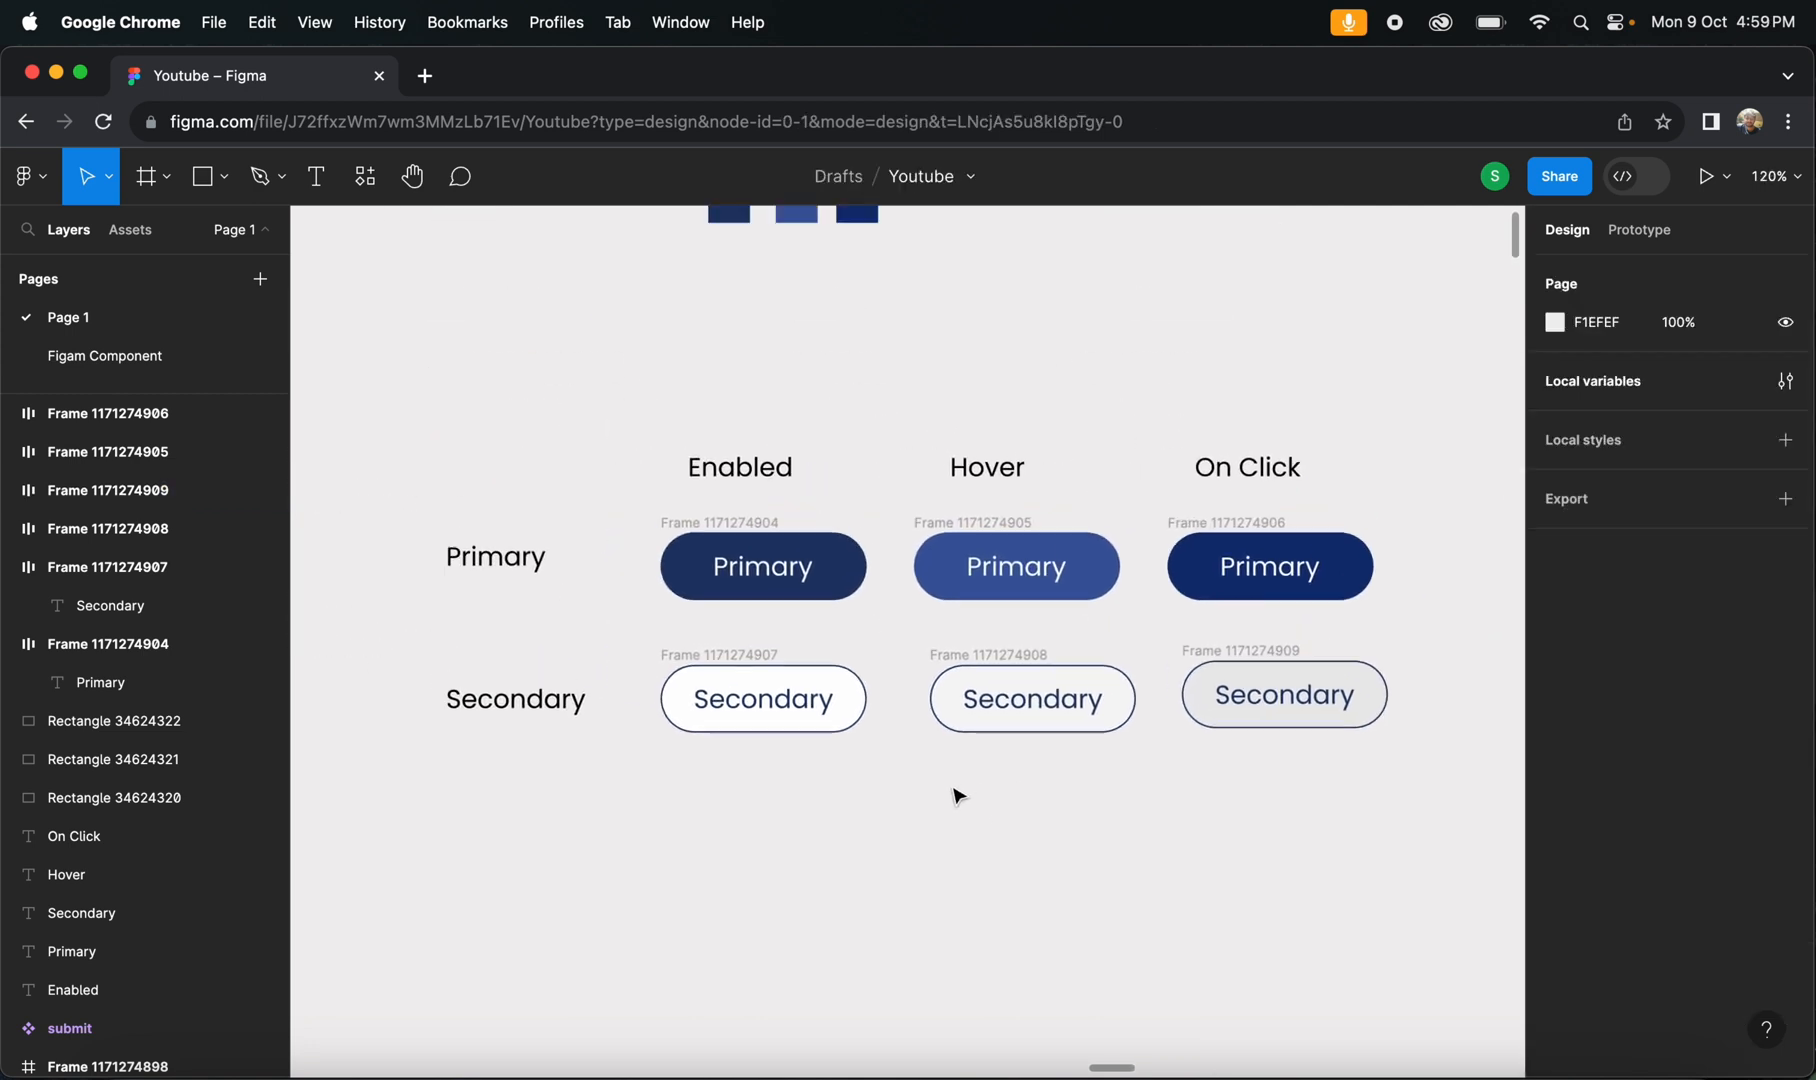
{"action": "scroll", "coordinate": [1118, 662], "scroll_direction": "up", "scroll_amount": 1}
{"action": "scroll", "coordinate": [1118, 662], "scroll_direction": "up", "scroll_amount": 2}
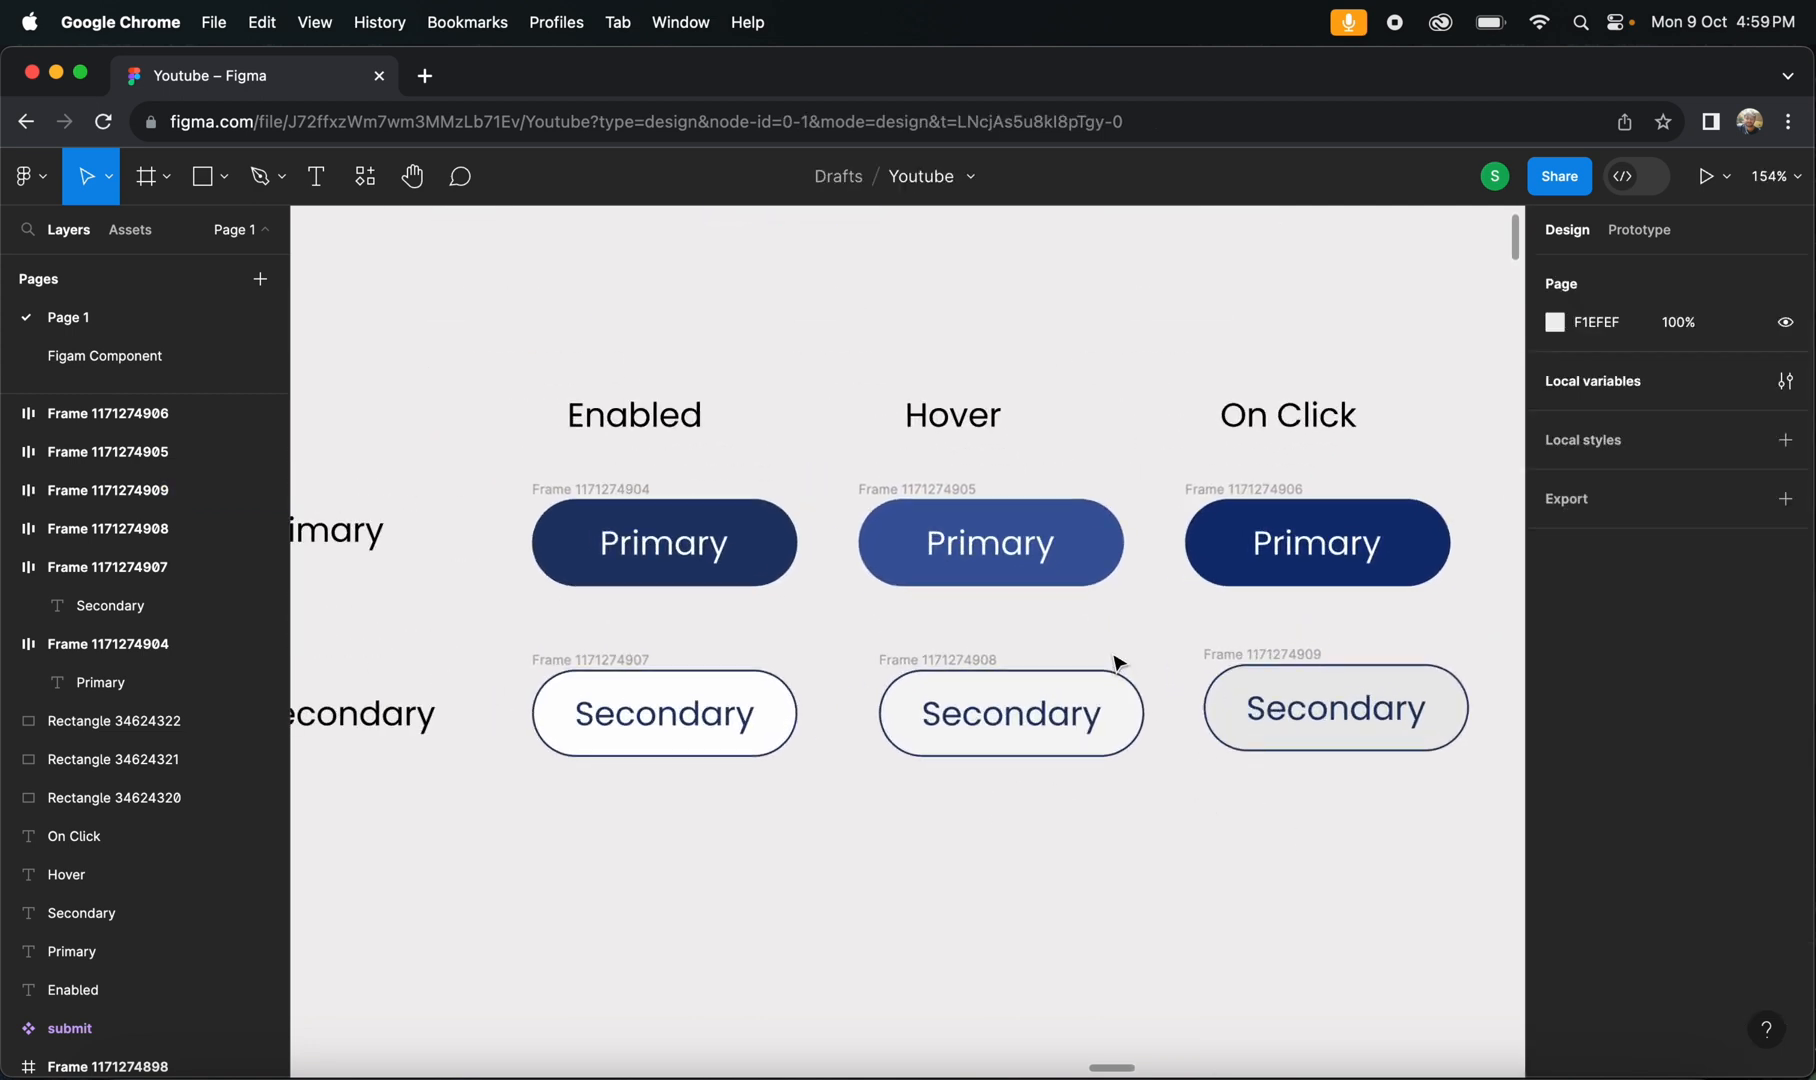
{"action": "scroll", "coordinate": [1118, 662], "scroll_direction": "down", "scroll_amount": 1}
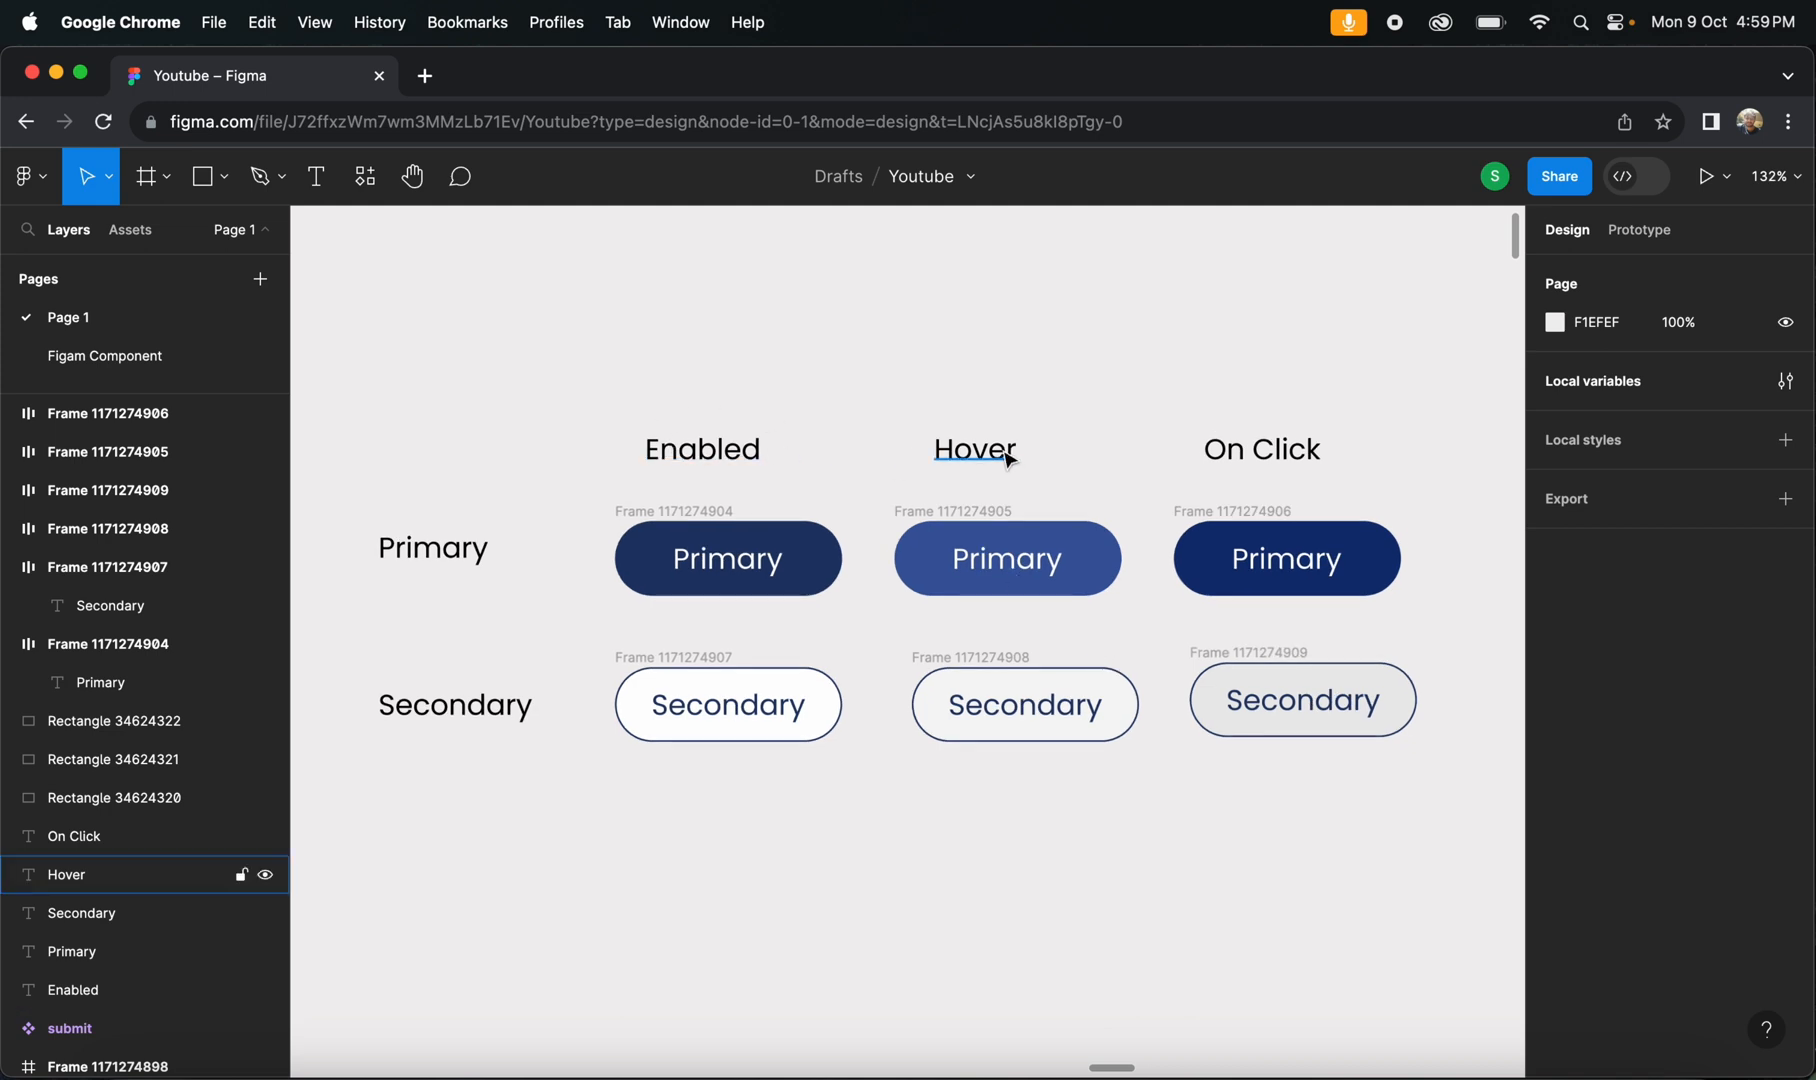
{"action": "left_click_drag", "start_coordinate": [1010, 460], "coordinate": [1030, 459]}
{"action": "left_click", "coordinate": [1303, 460]}
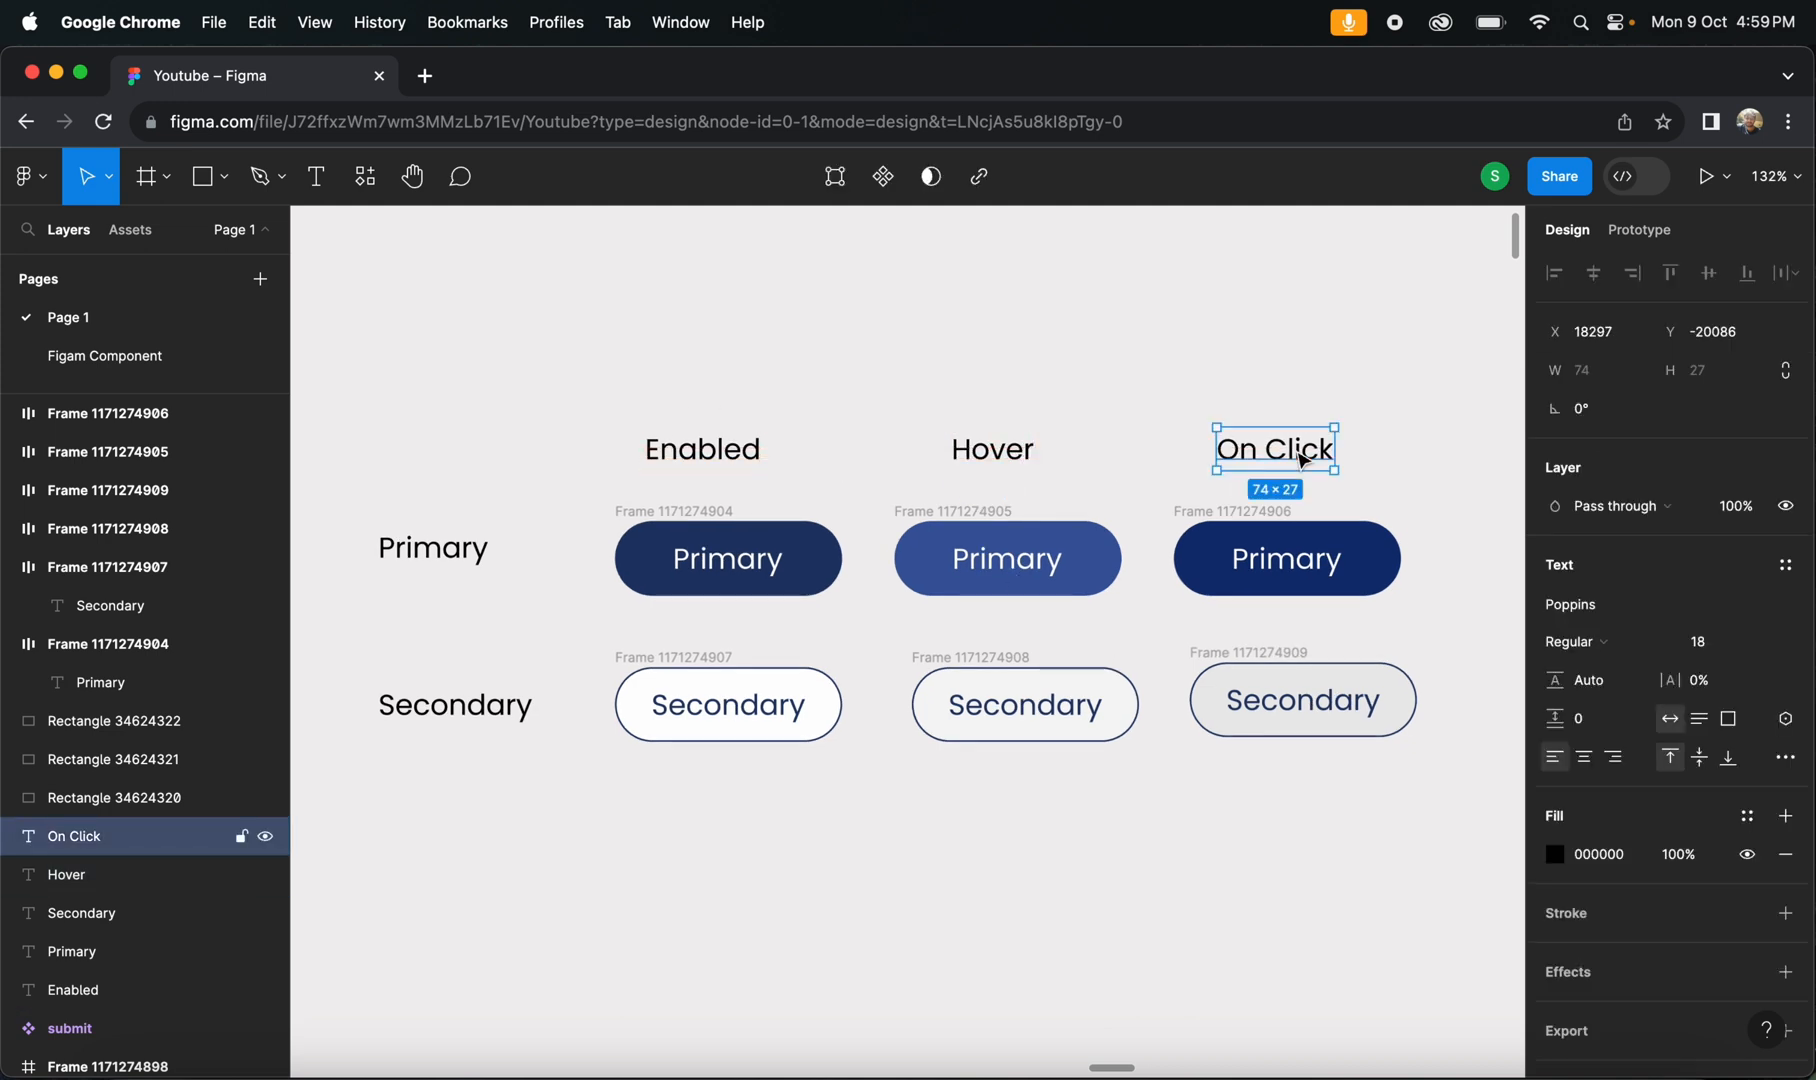
- Select all six Primary and Secondary buttons and combine them into a component set
{"action": "left_click_drag", "start_coordinate": [1512, 864], "coordinate": [599, 487]}
{"action": "left_click", "coordinate": [874, 179]}
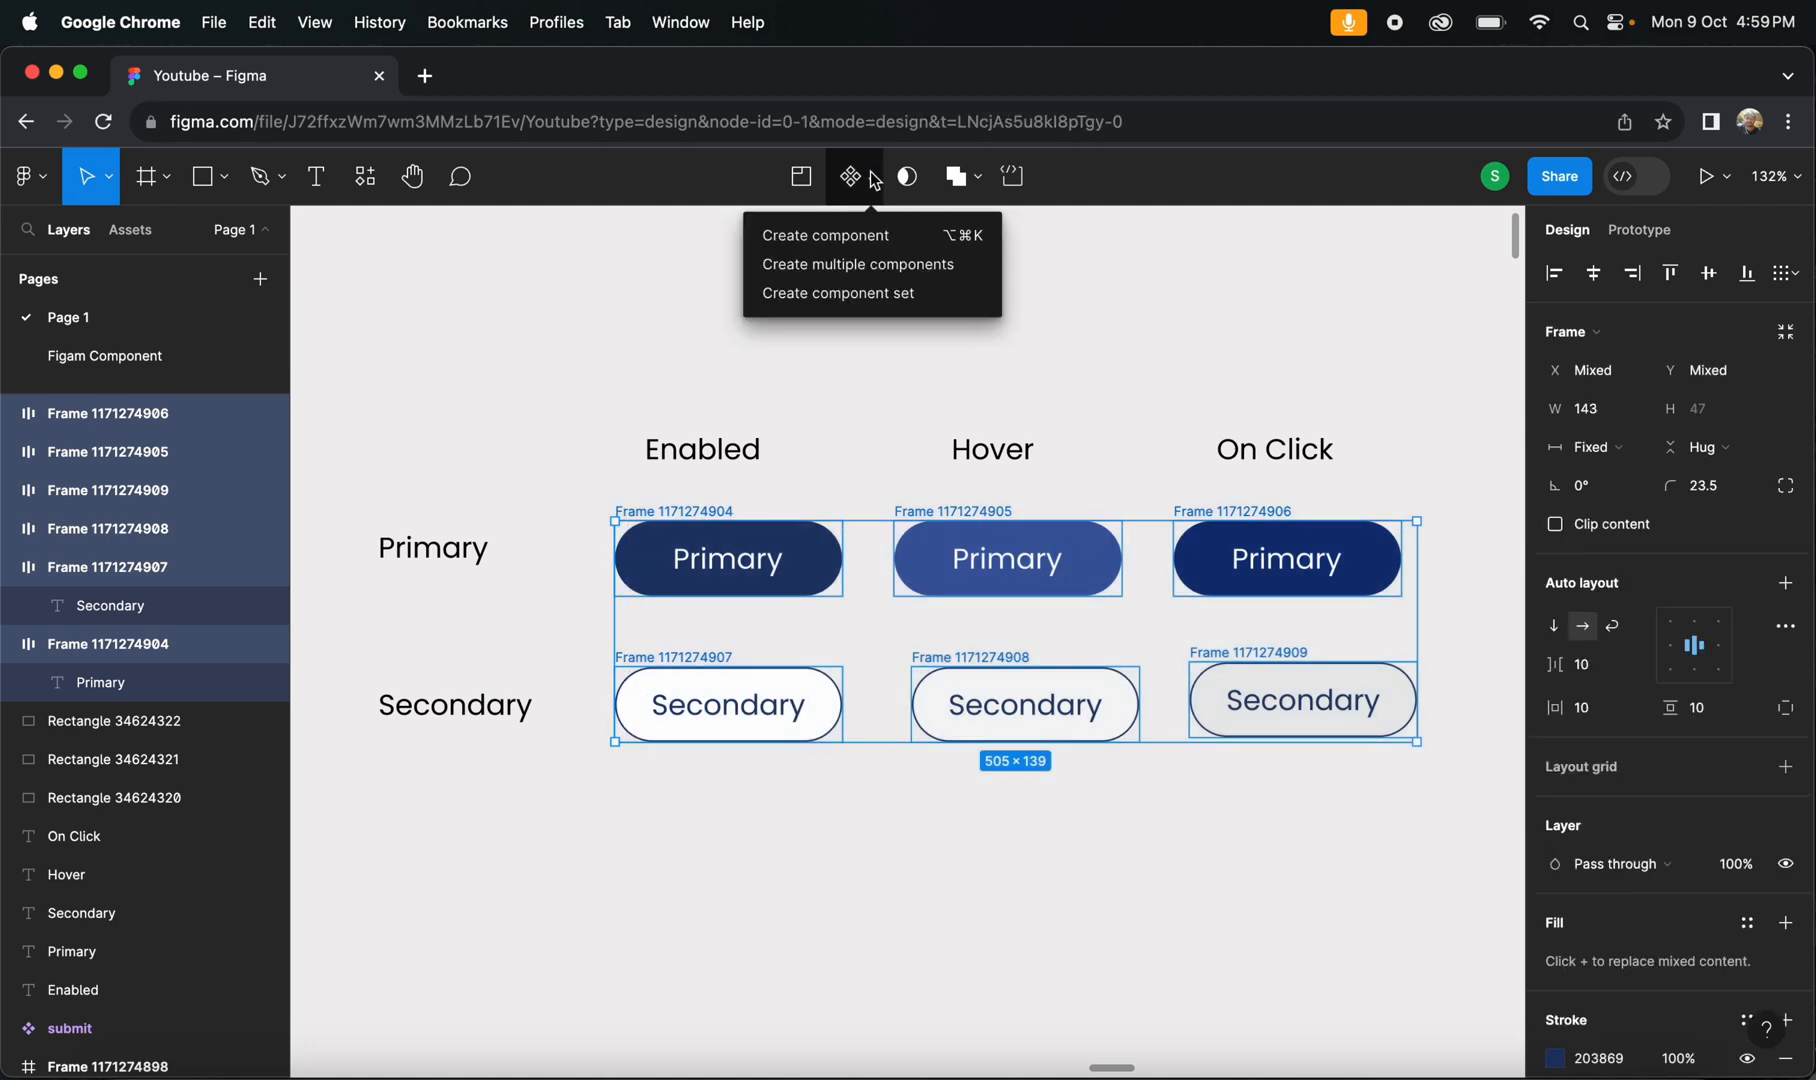
{"action": "left_click", "coordinate": [857, 296]}
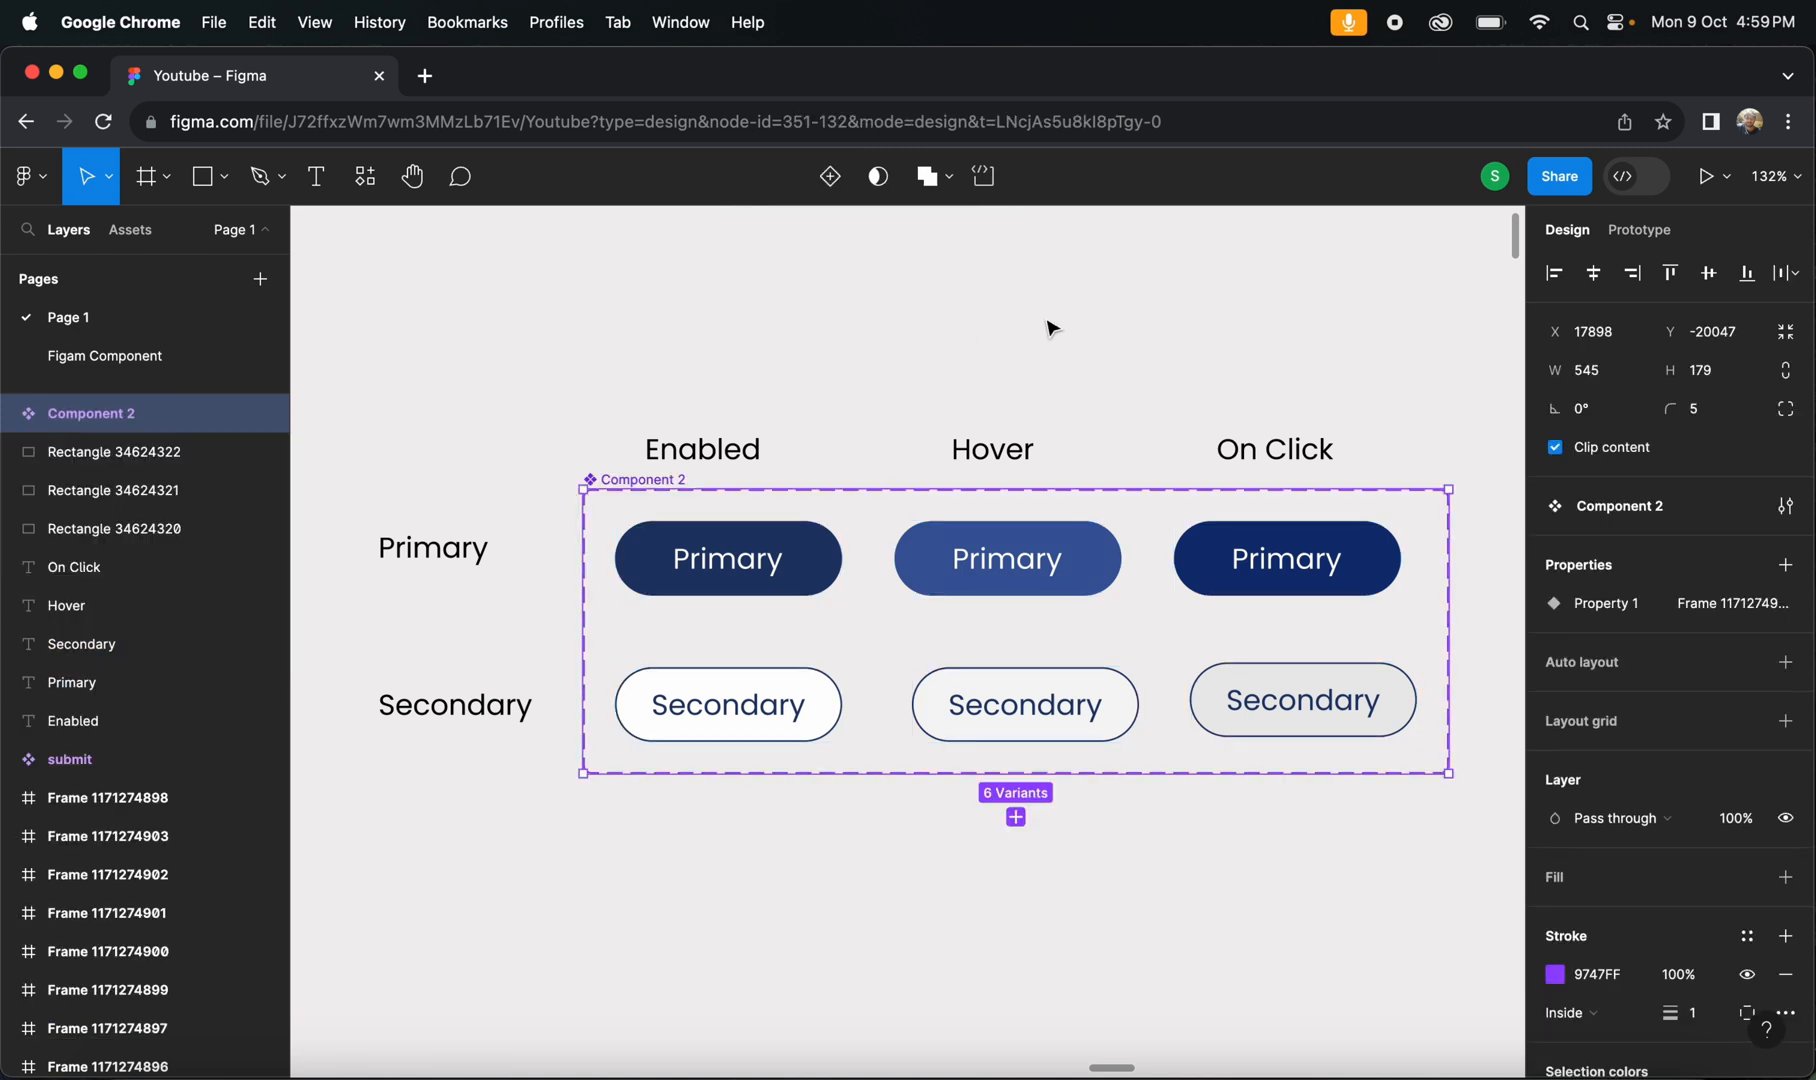
{"action": "left_click", "coordinate": [1046, 325]}
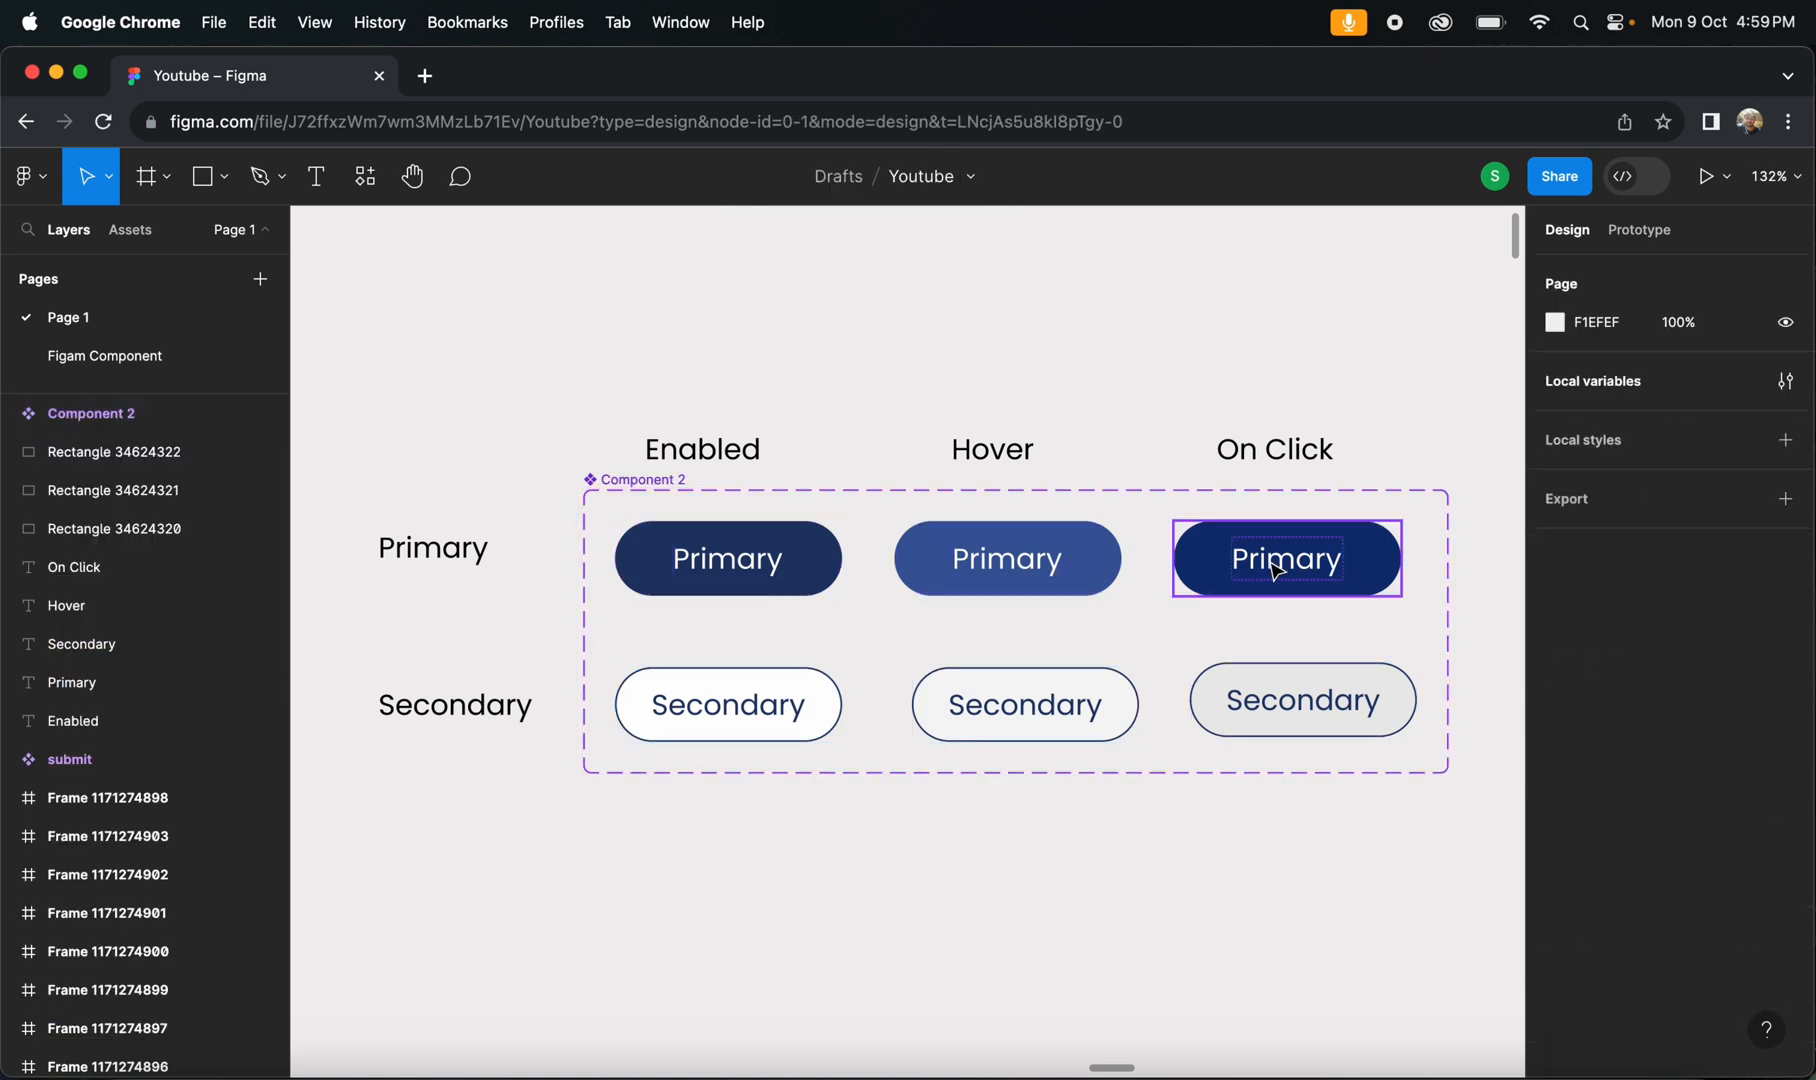
{"action": "scroll", "coordinate": [1138, 375], "scroll_direction": "down", "scroll_amount": 2}
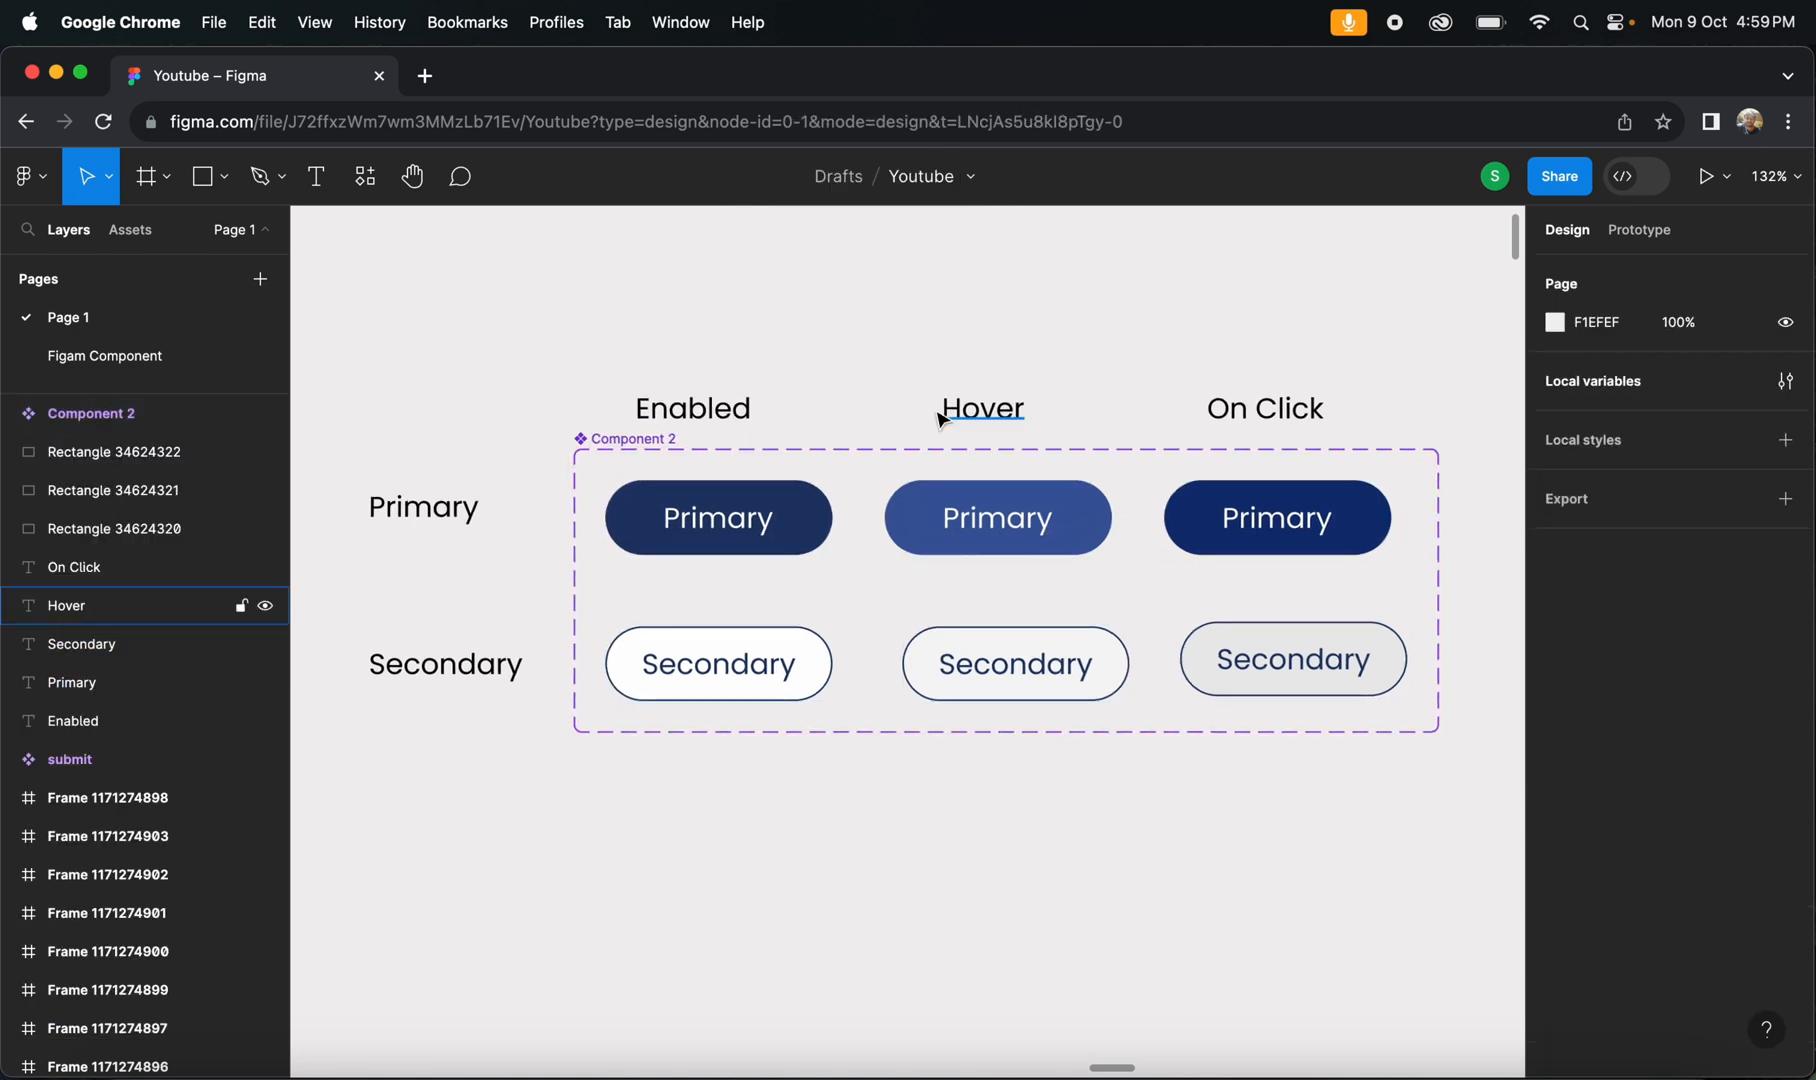
{"action": "scroll", "coordinate": [787, 480], "scroll_direction": "left", "scroll_amount": 4}
{"action": "scroll", "coordinate": [787, 480], "scroll_direction": "up", "scroll_amount": 1}
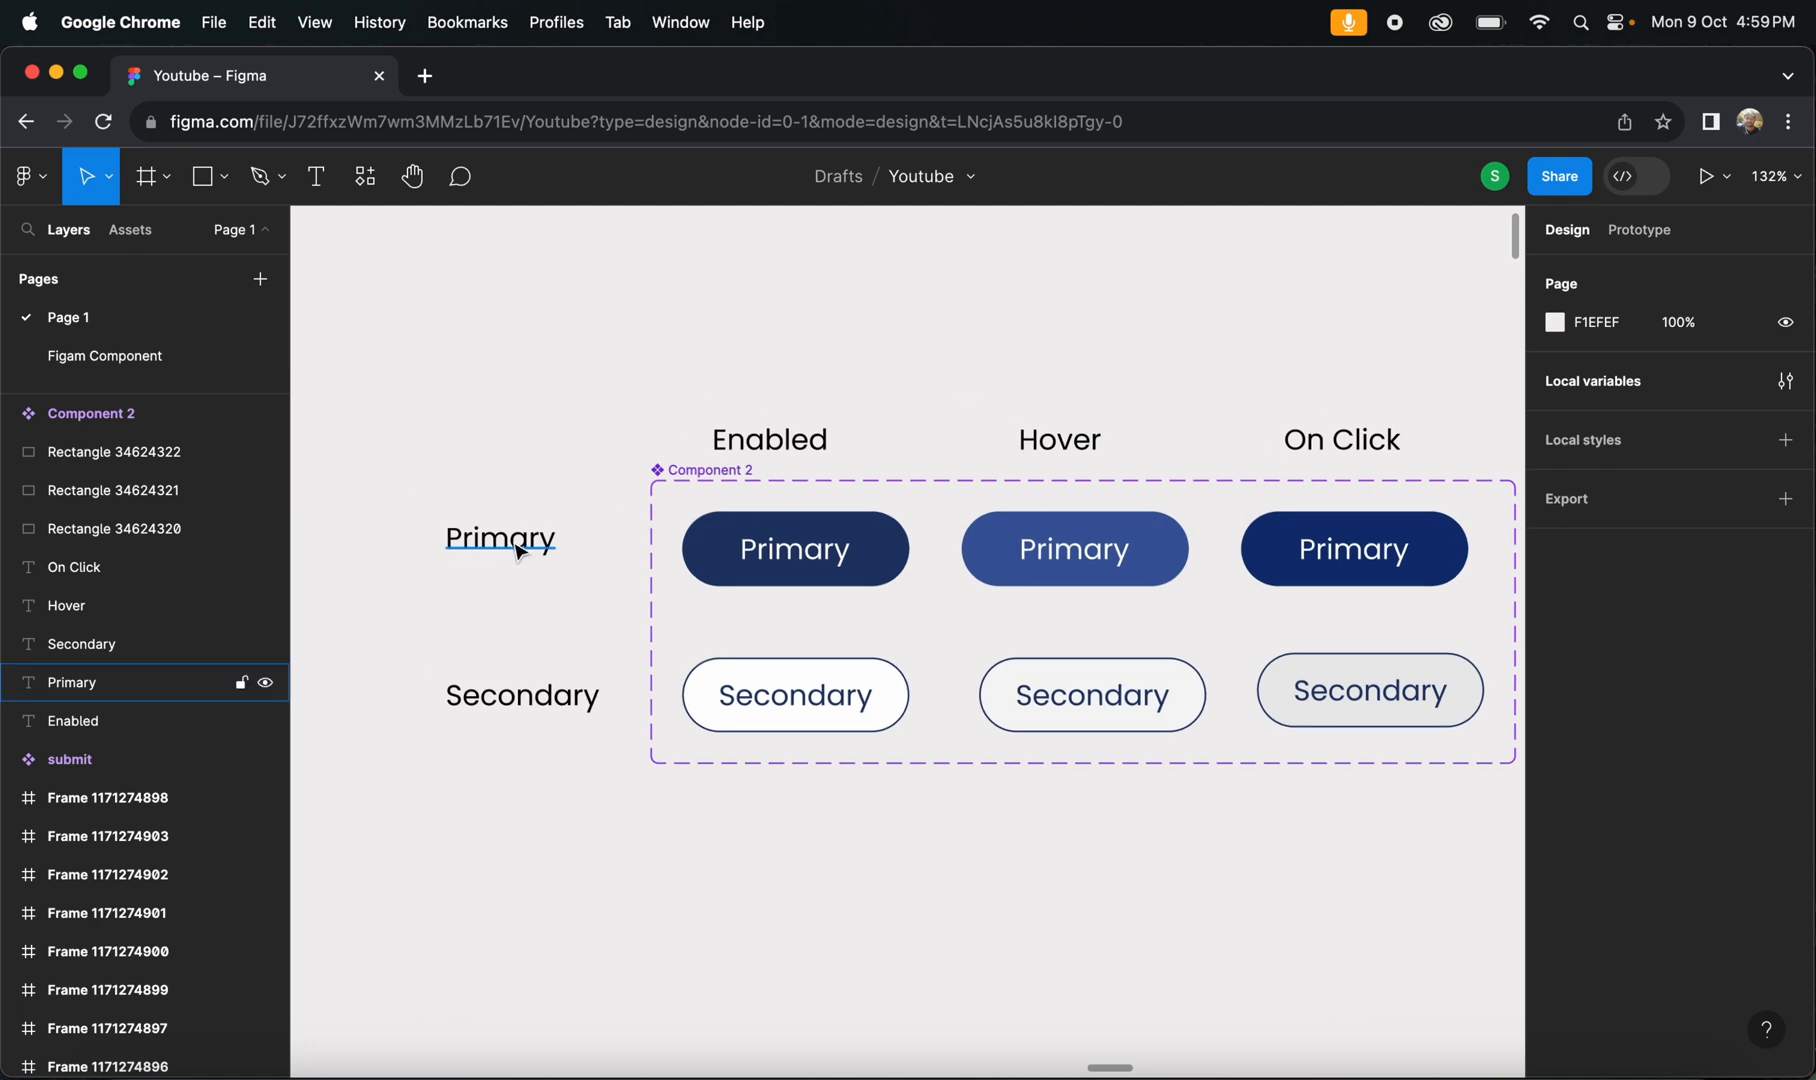
{"action": "scroll", "coordinate": [1050, 540], "scroll_direction": "right", "scroll_amount": 4}
{"action": "scroll", "coordinate": [1050, 540], "scroll_direction": "down", "scroll_amount": 2}
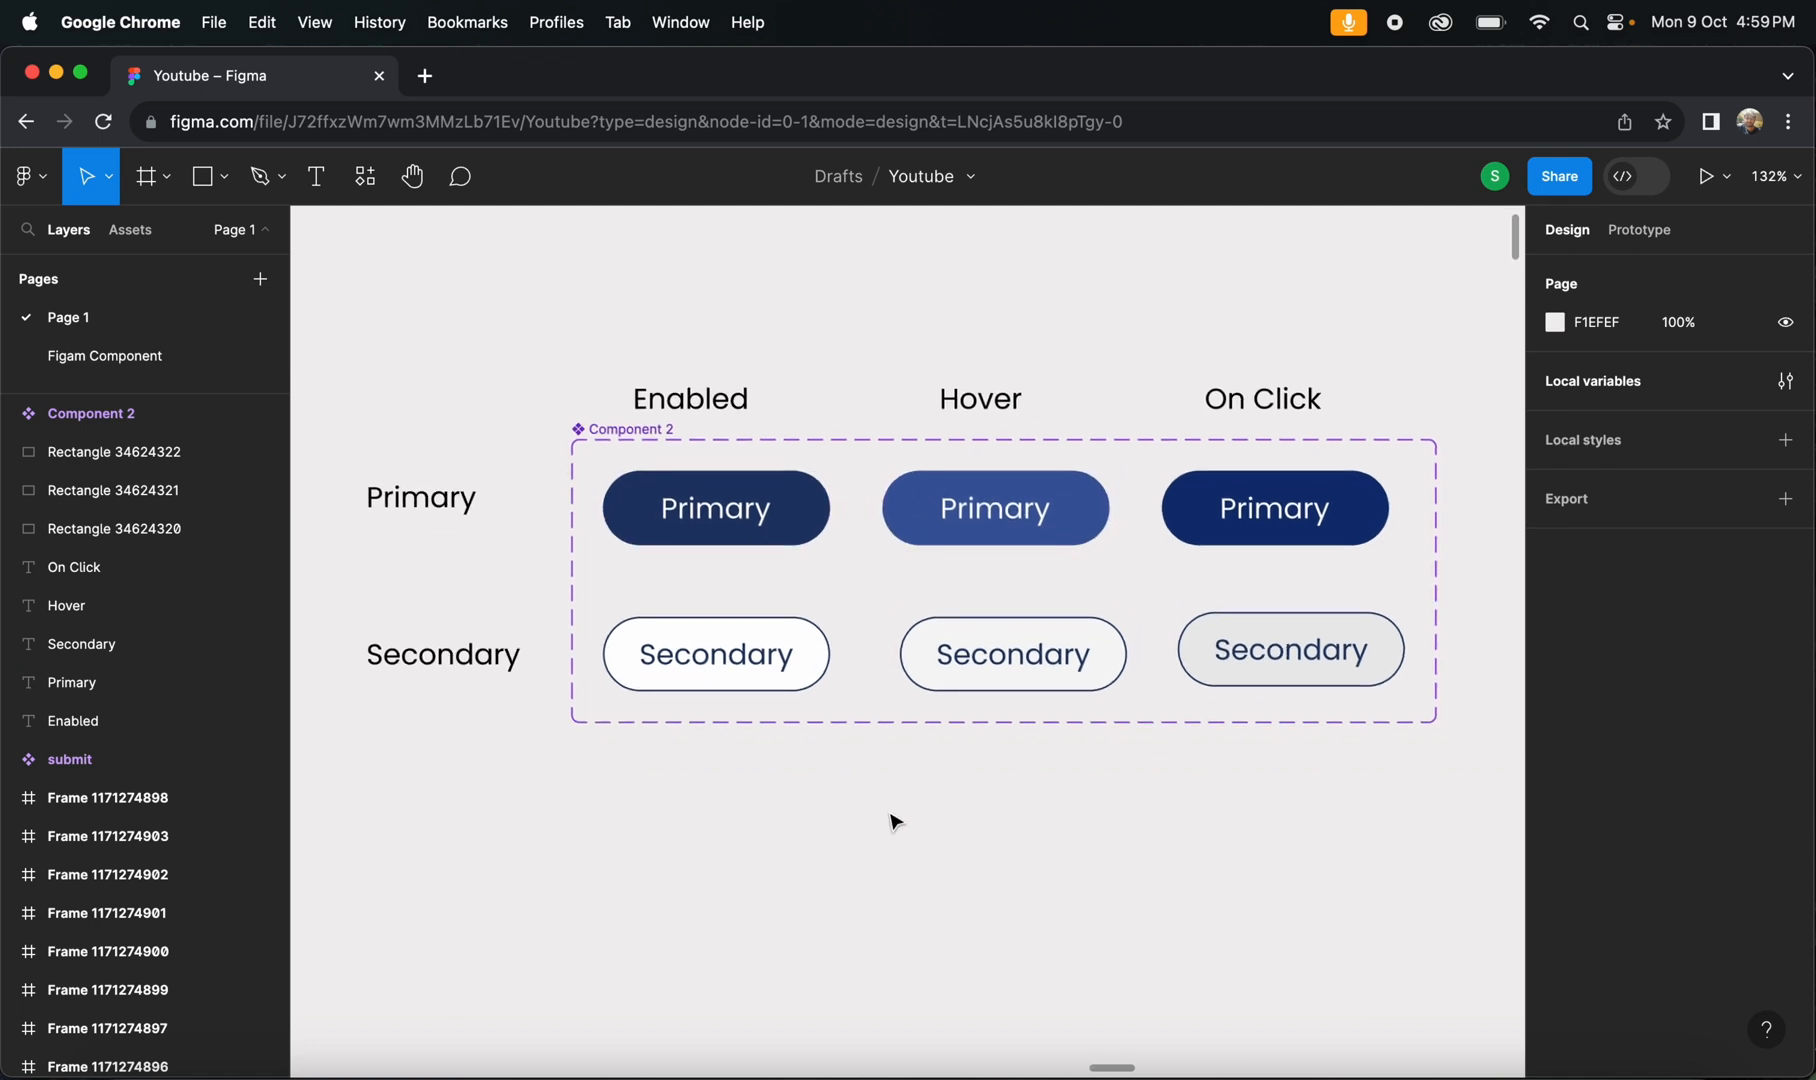
{"action": "scroll", "coordinate": [893, 820], "scroll_direction": "left", "scroll_amount": 1}
{"action": "scroll", "coordinate": [893, 820], "scroll_direction": "up", "scroll_amount": 1}
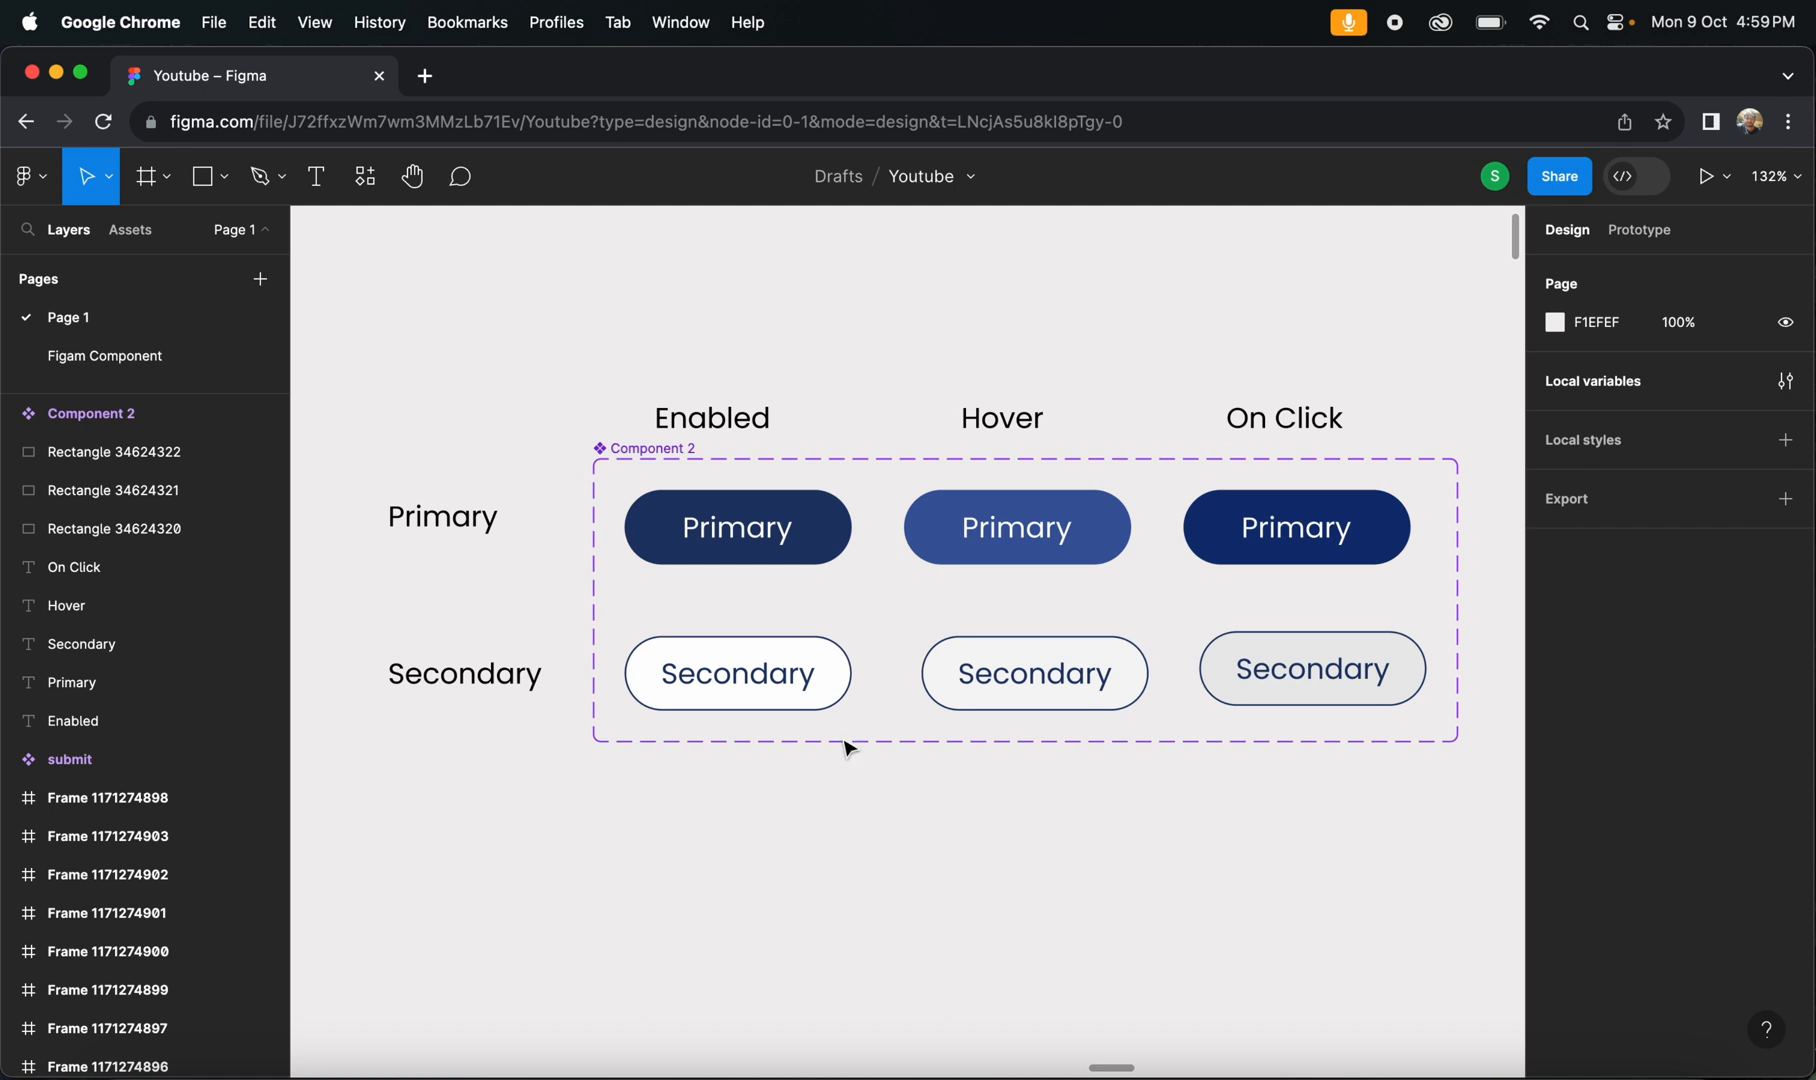
- Rename the component set's existing variant property to Button Type
{"action": "left_click", "coordinate": [652, 447]}
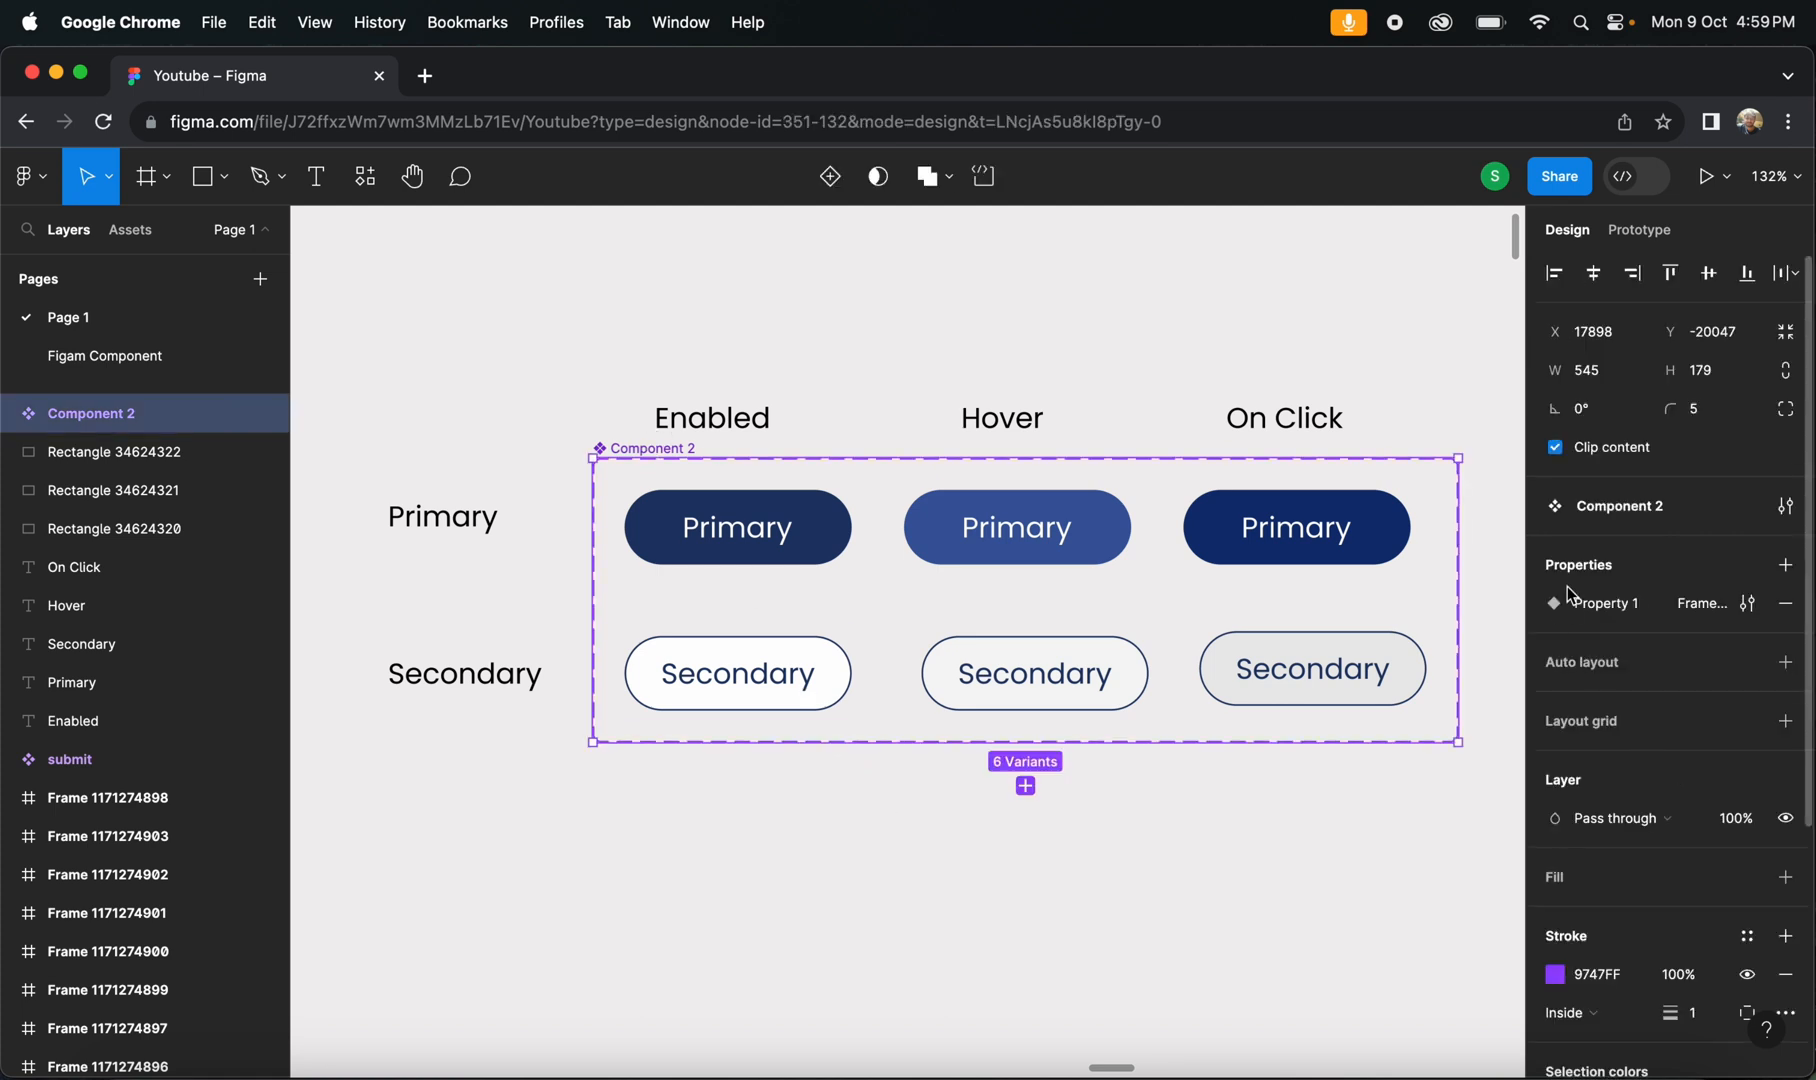
{"action": "left_click", "coordinate": [1748, 605]}
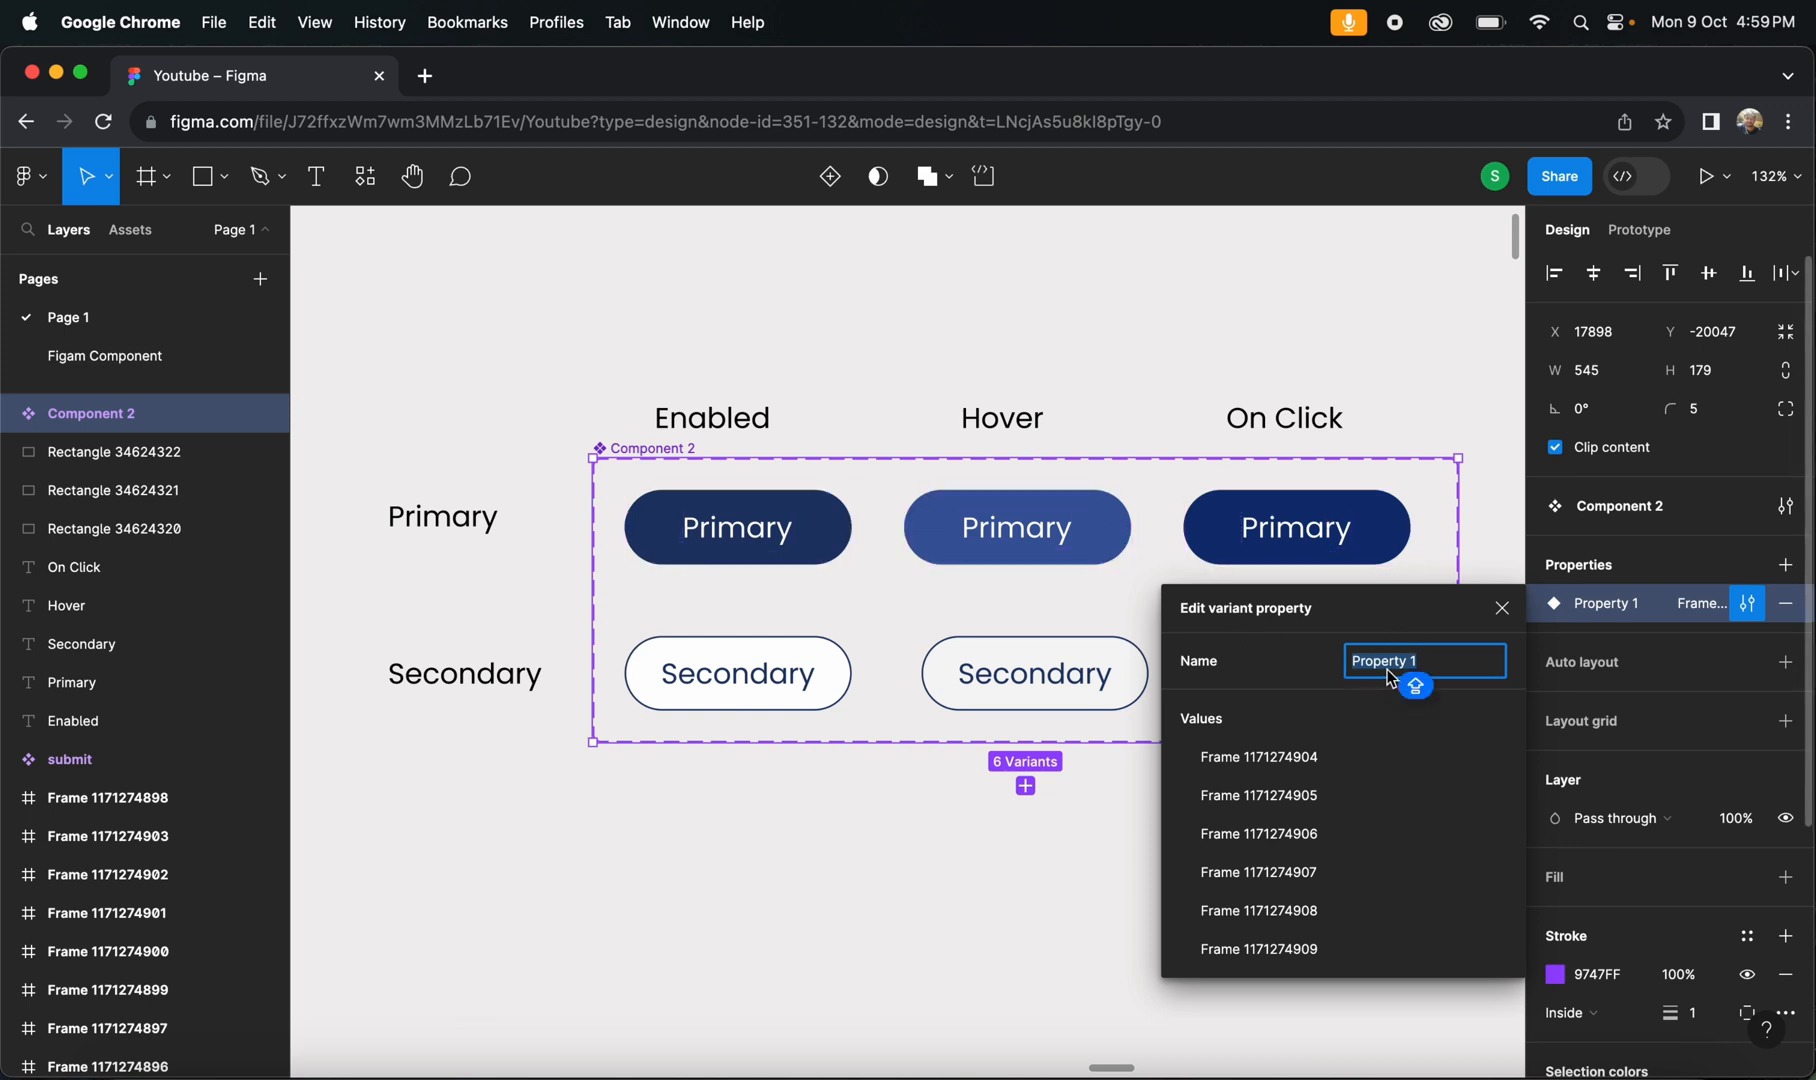
{"action": "type", "text": "Button Type"}
{"action": "left_click", "coordinate": [925, 938]}
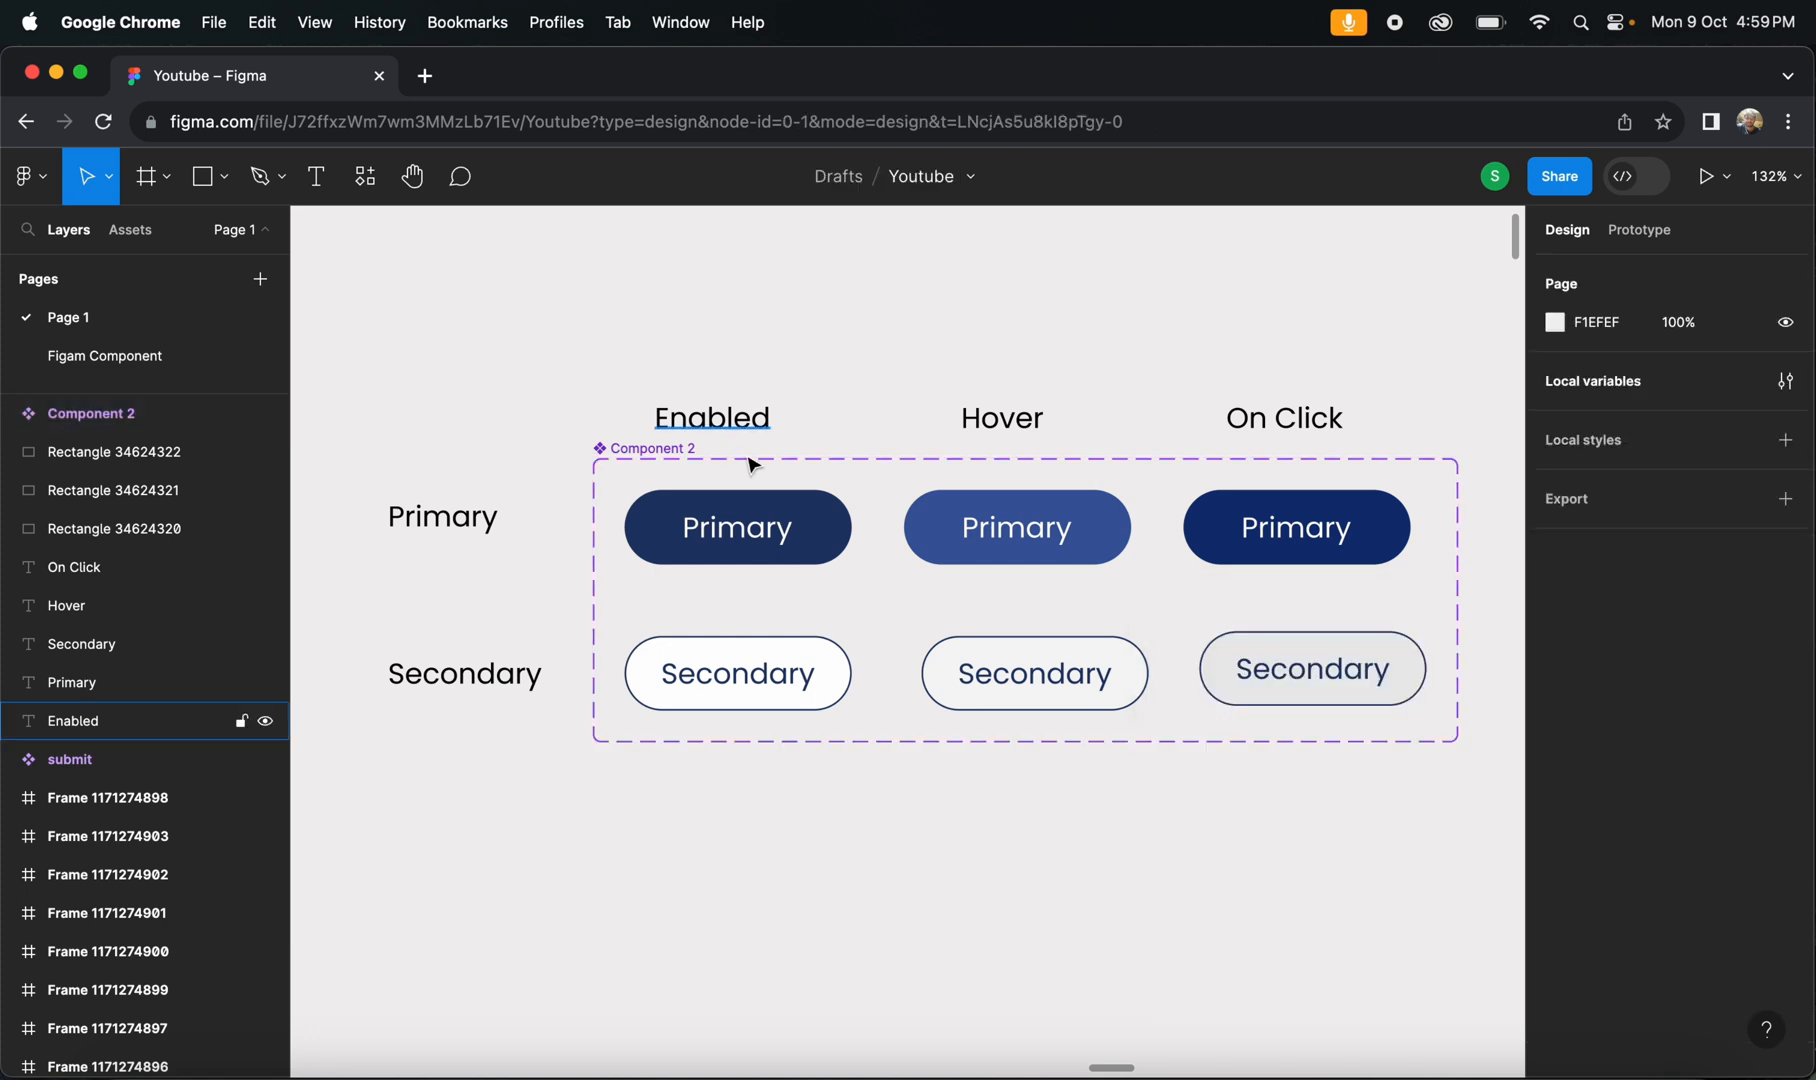
{"action": "left_click", "coordinate": [650, 458]}
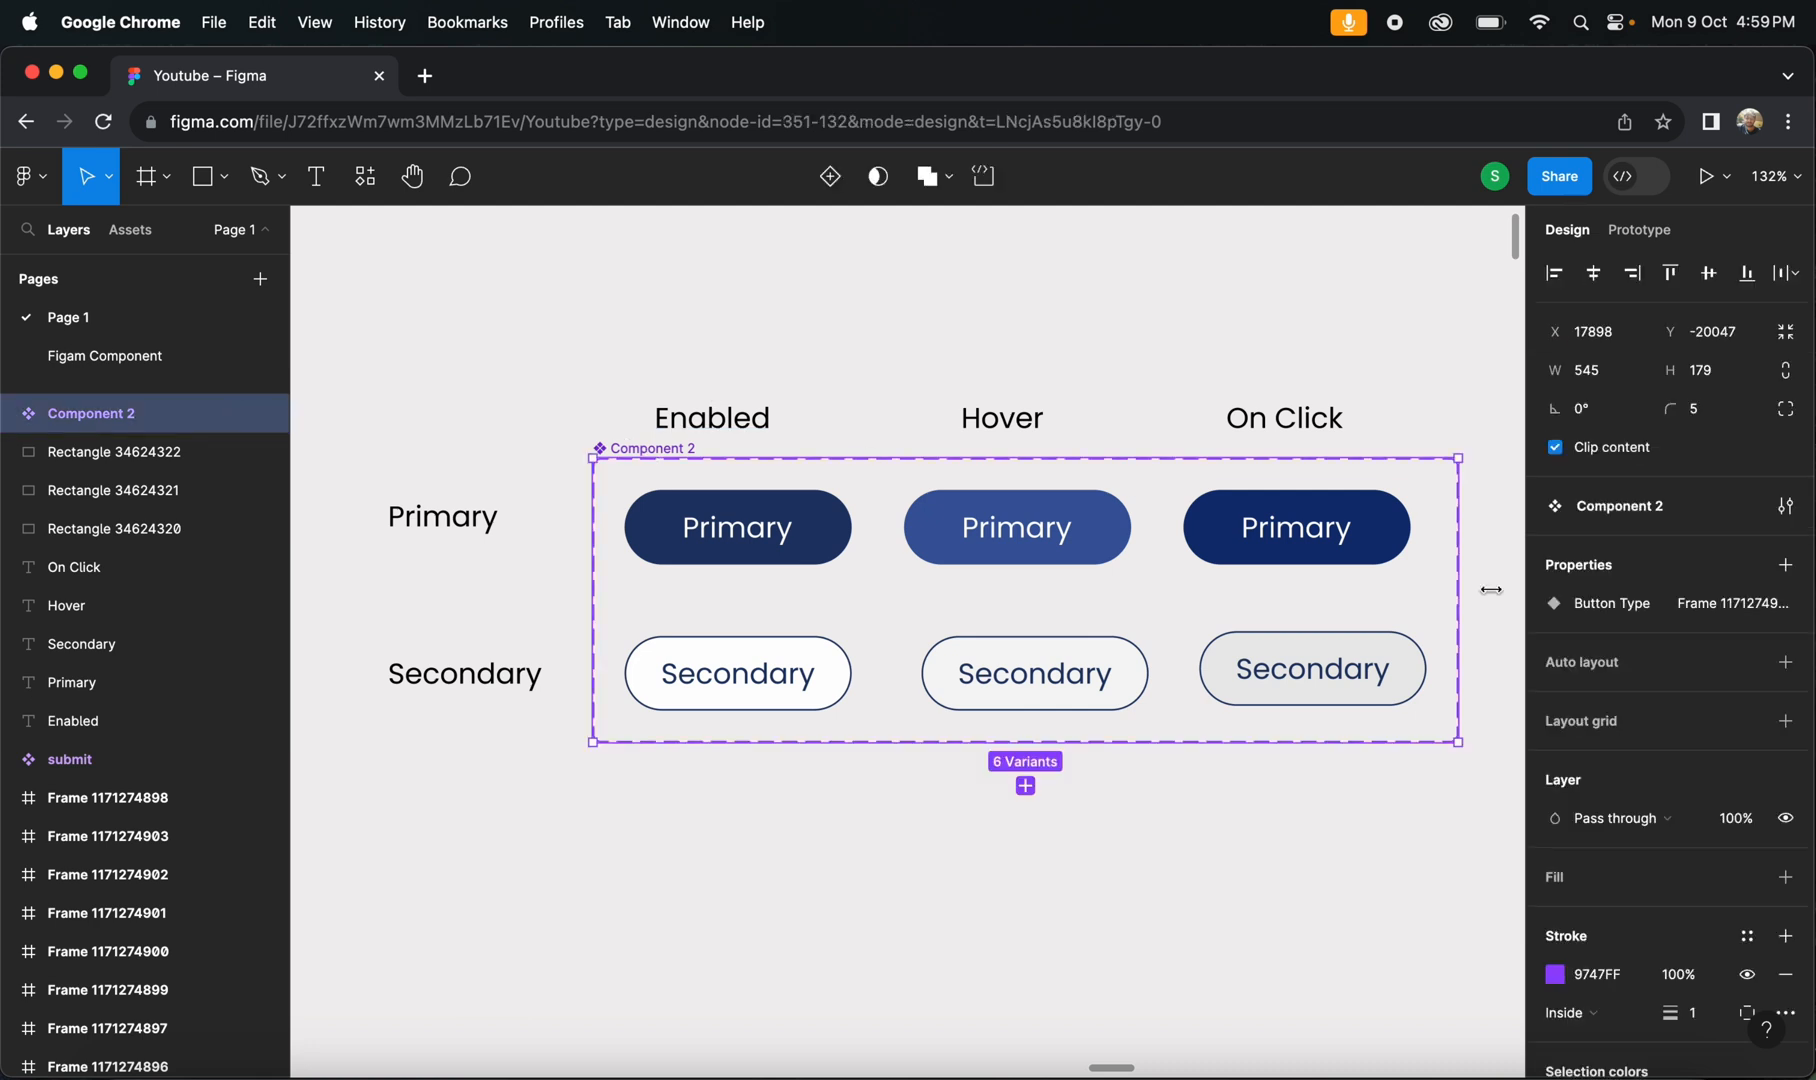
{"action": "left_click", "coordinate": [1042, 895]}
- Set the Button Type of the three Primary button variants to Primary
{"action": "left_click", "coordinate": [650, 516]}
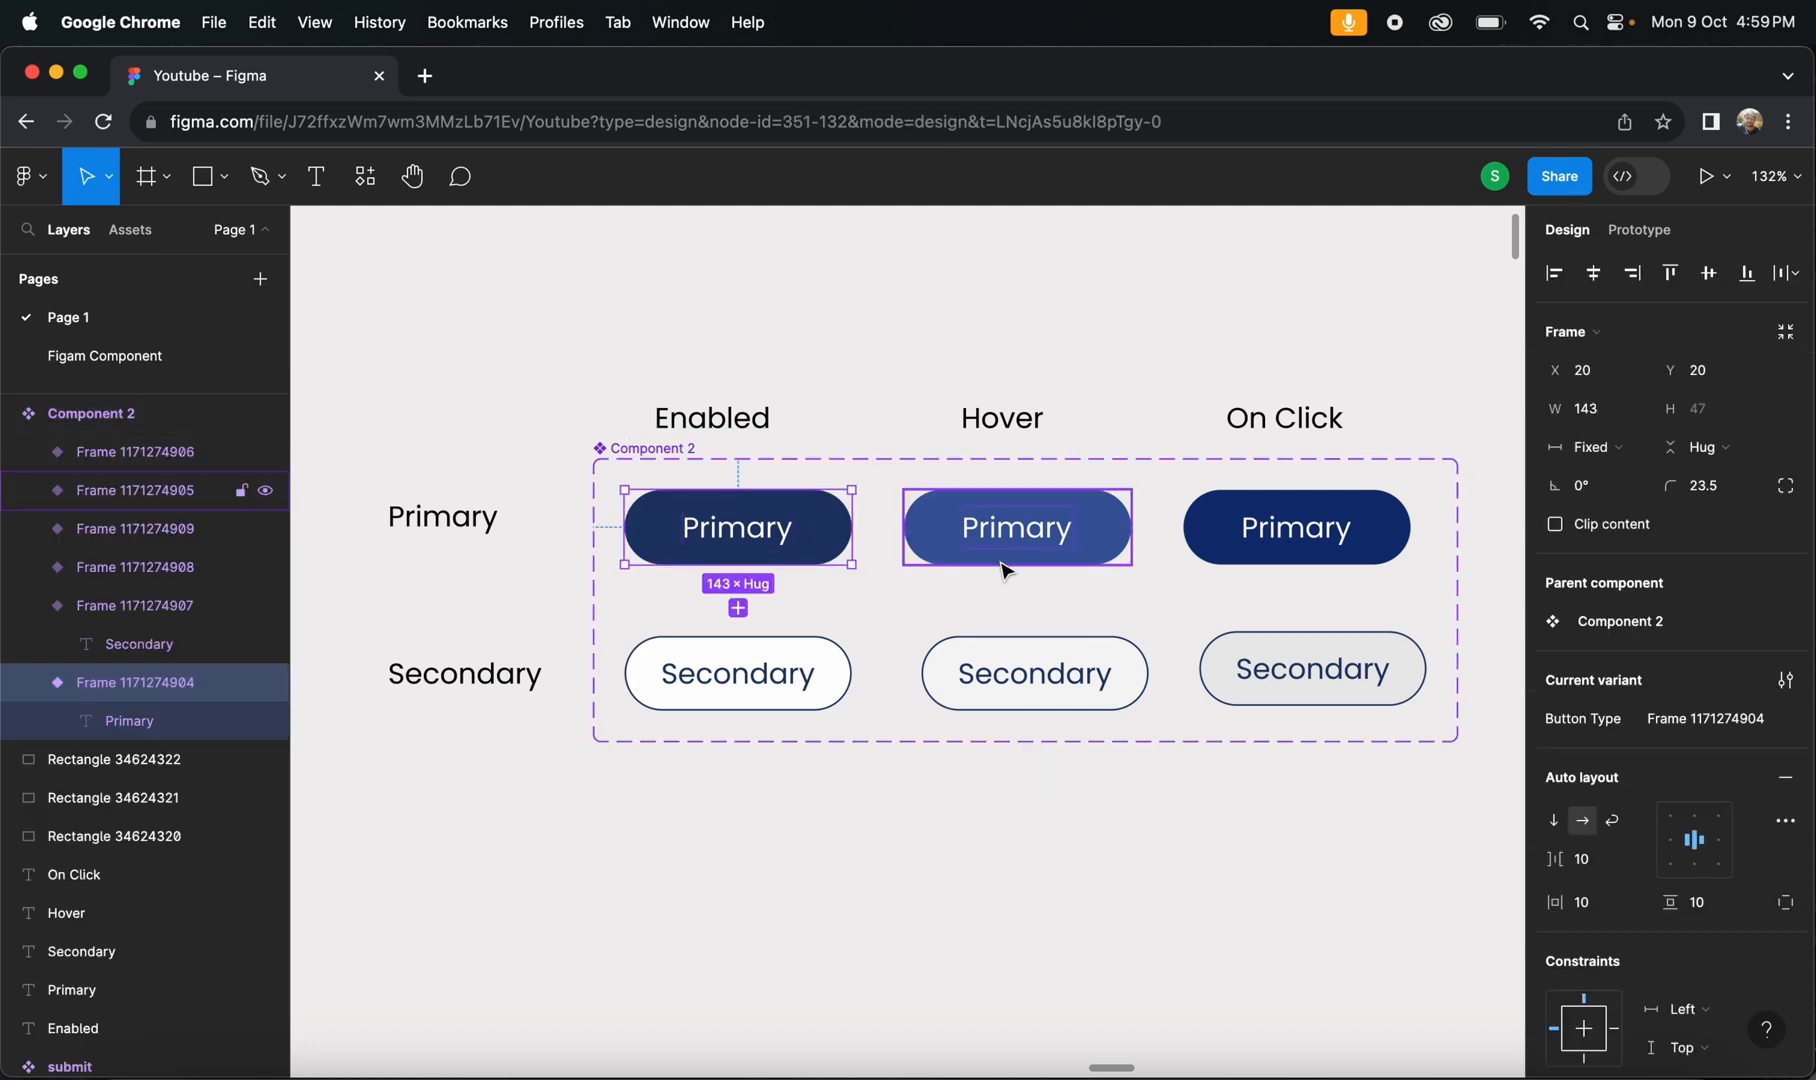
{"action": "left_click", "coordinate": [1008, 548], "text": "shift"}
{"action": "left_click", "coordinate": [1400, 545], "text": "shift"}
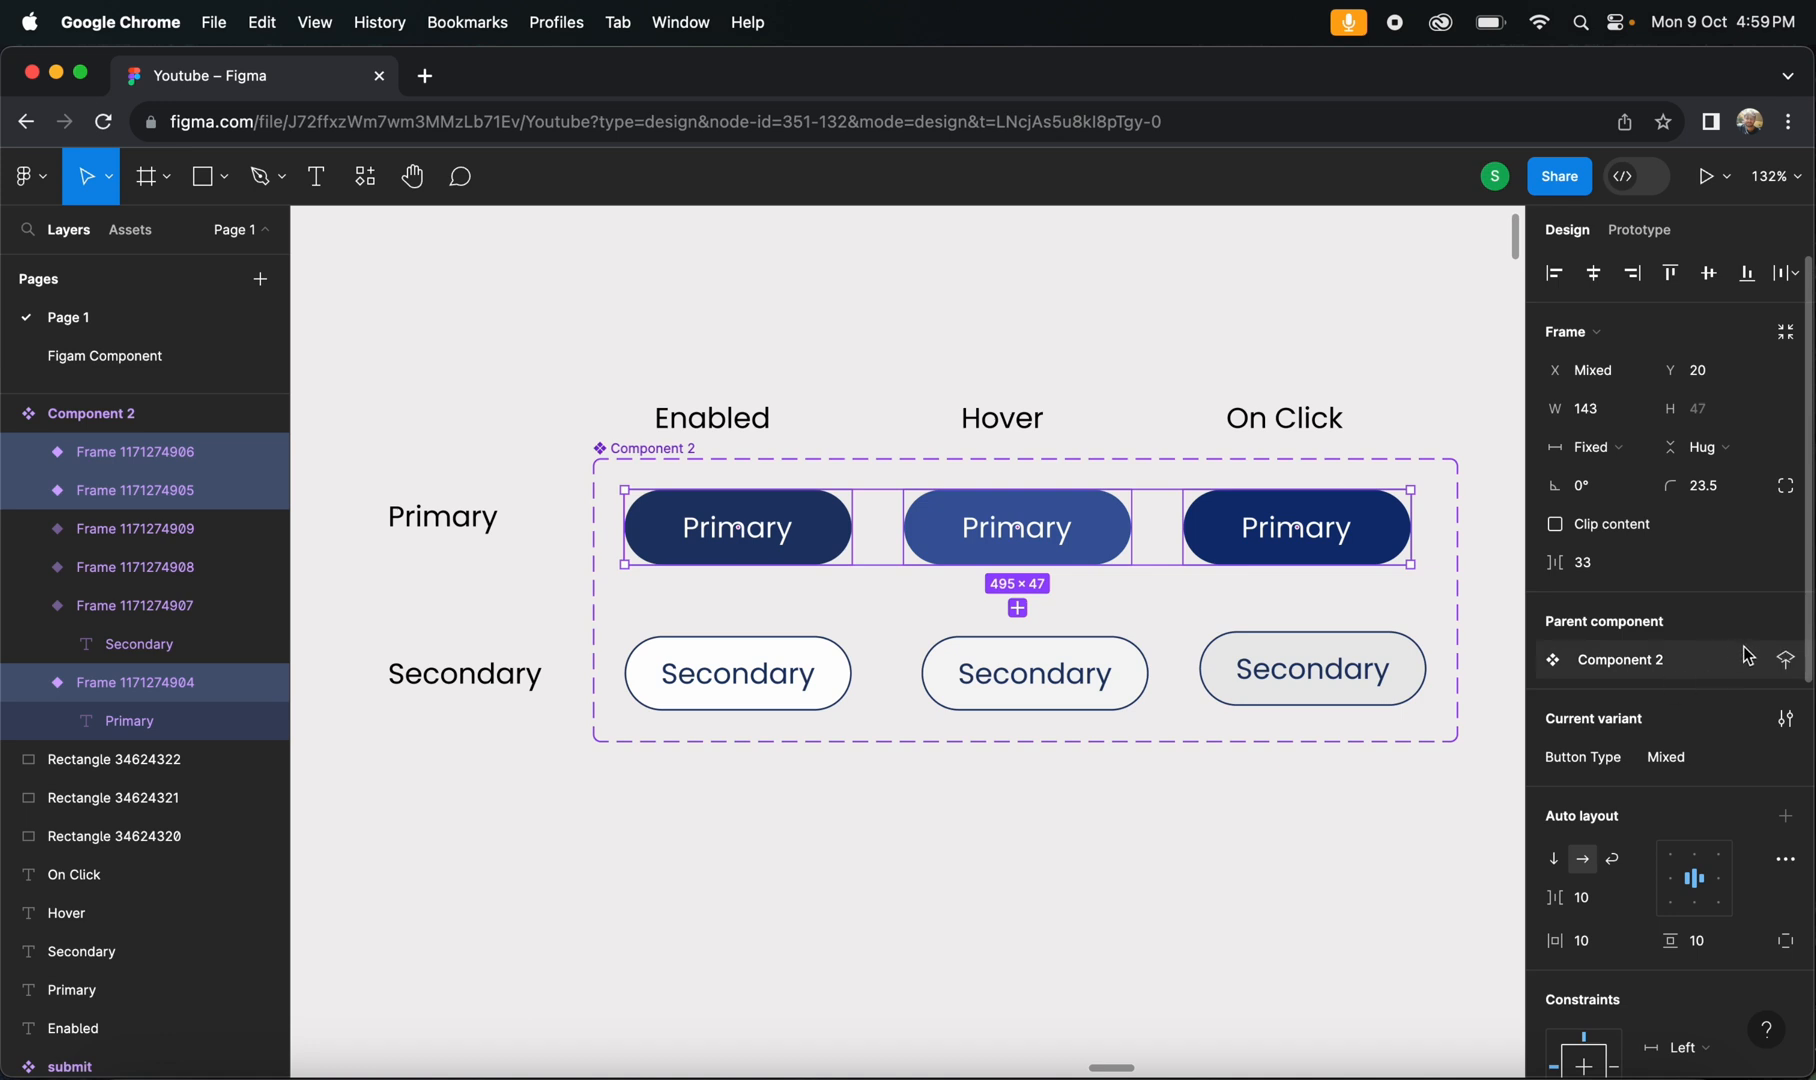
{"action": "left_click", "coordinate": [1697, 759]}
{"action": "type", "text": "Primary"}
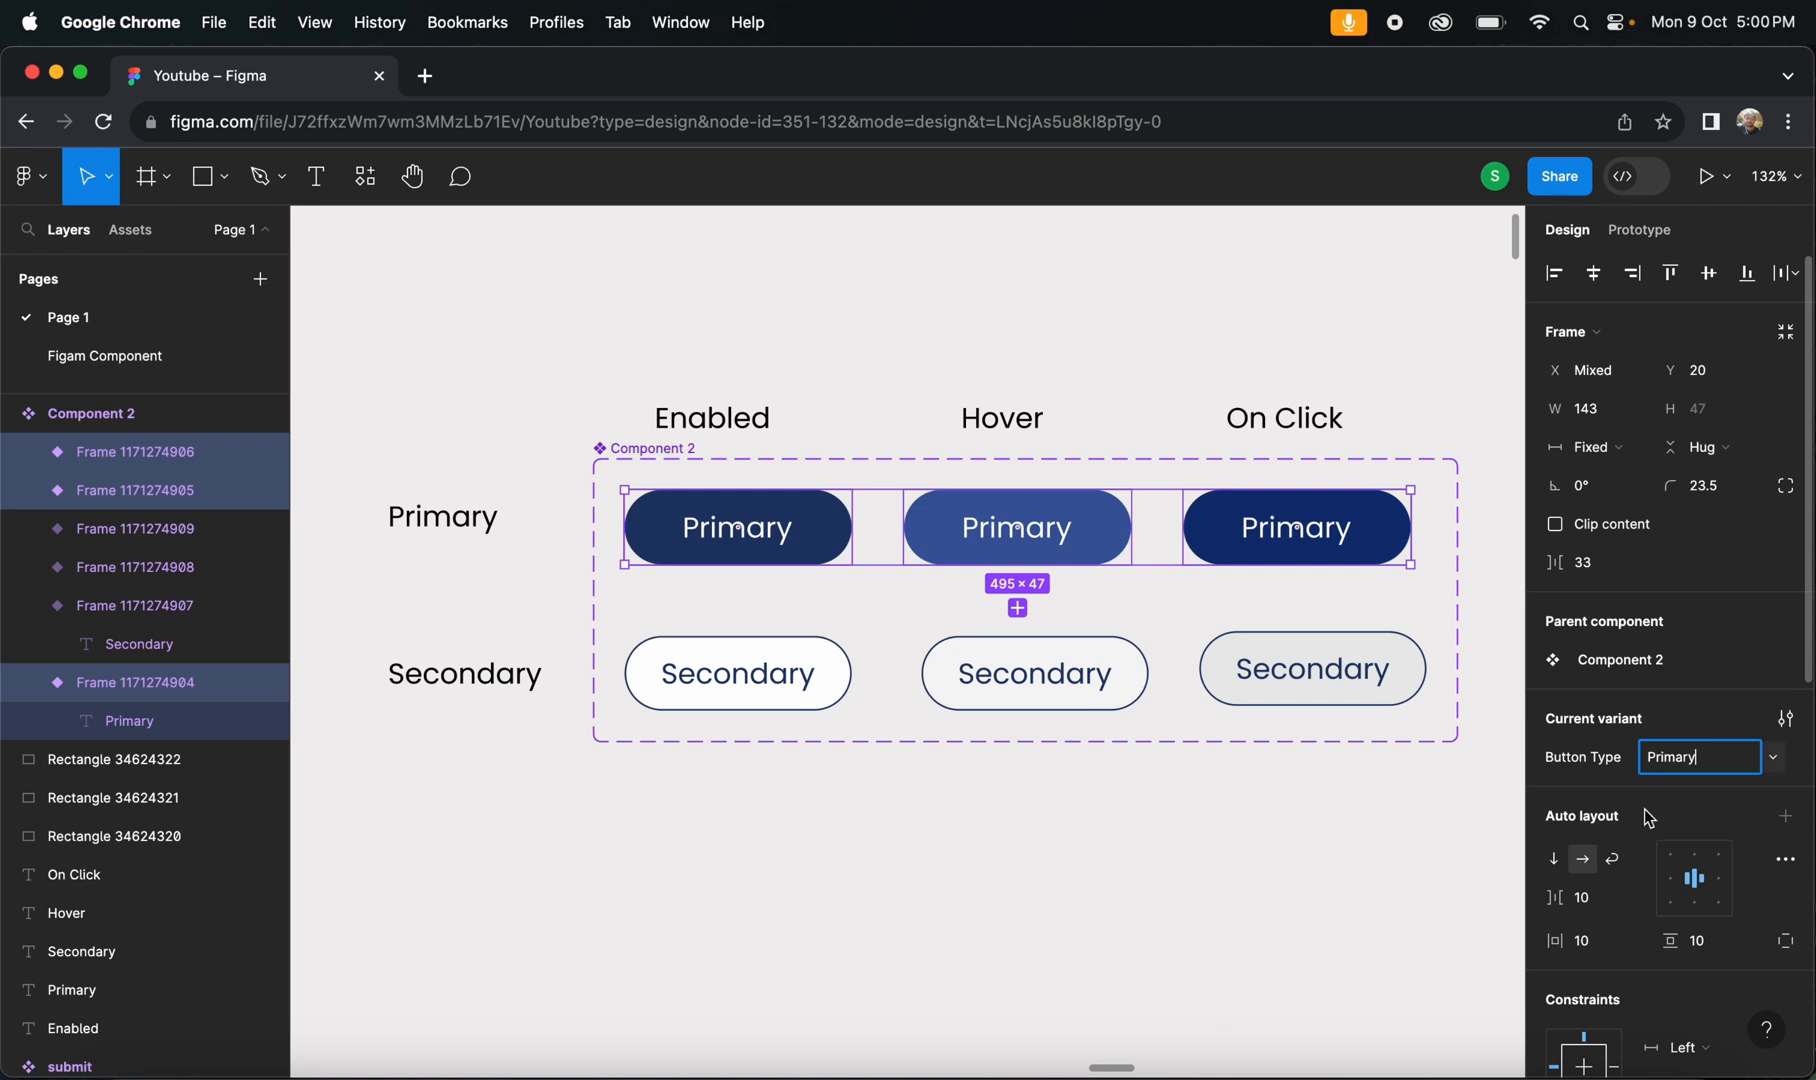
{"action": "left_click", "coordinate": [1411, 868]}
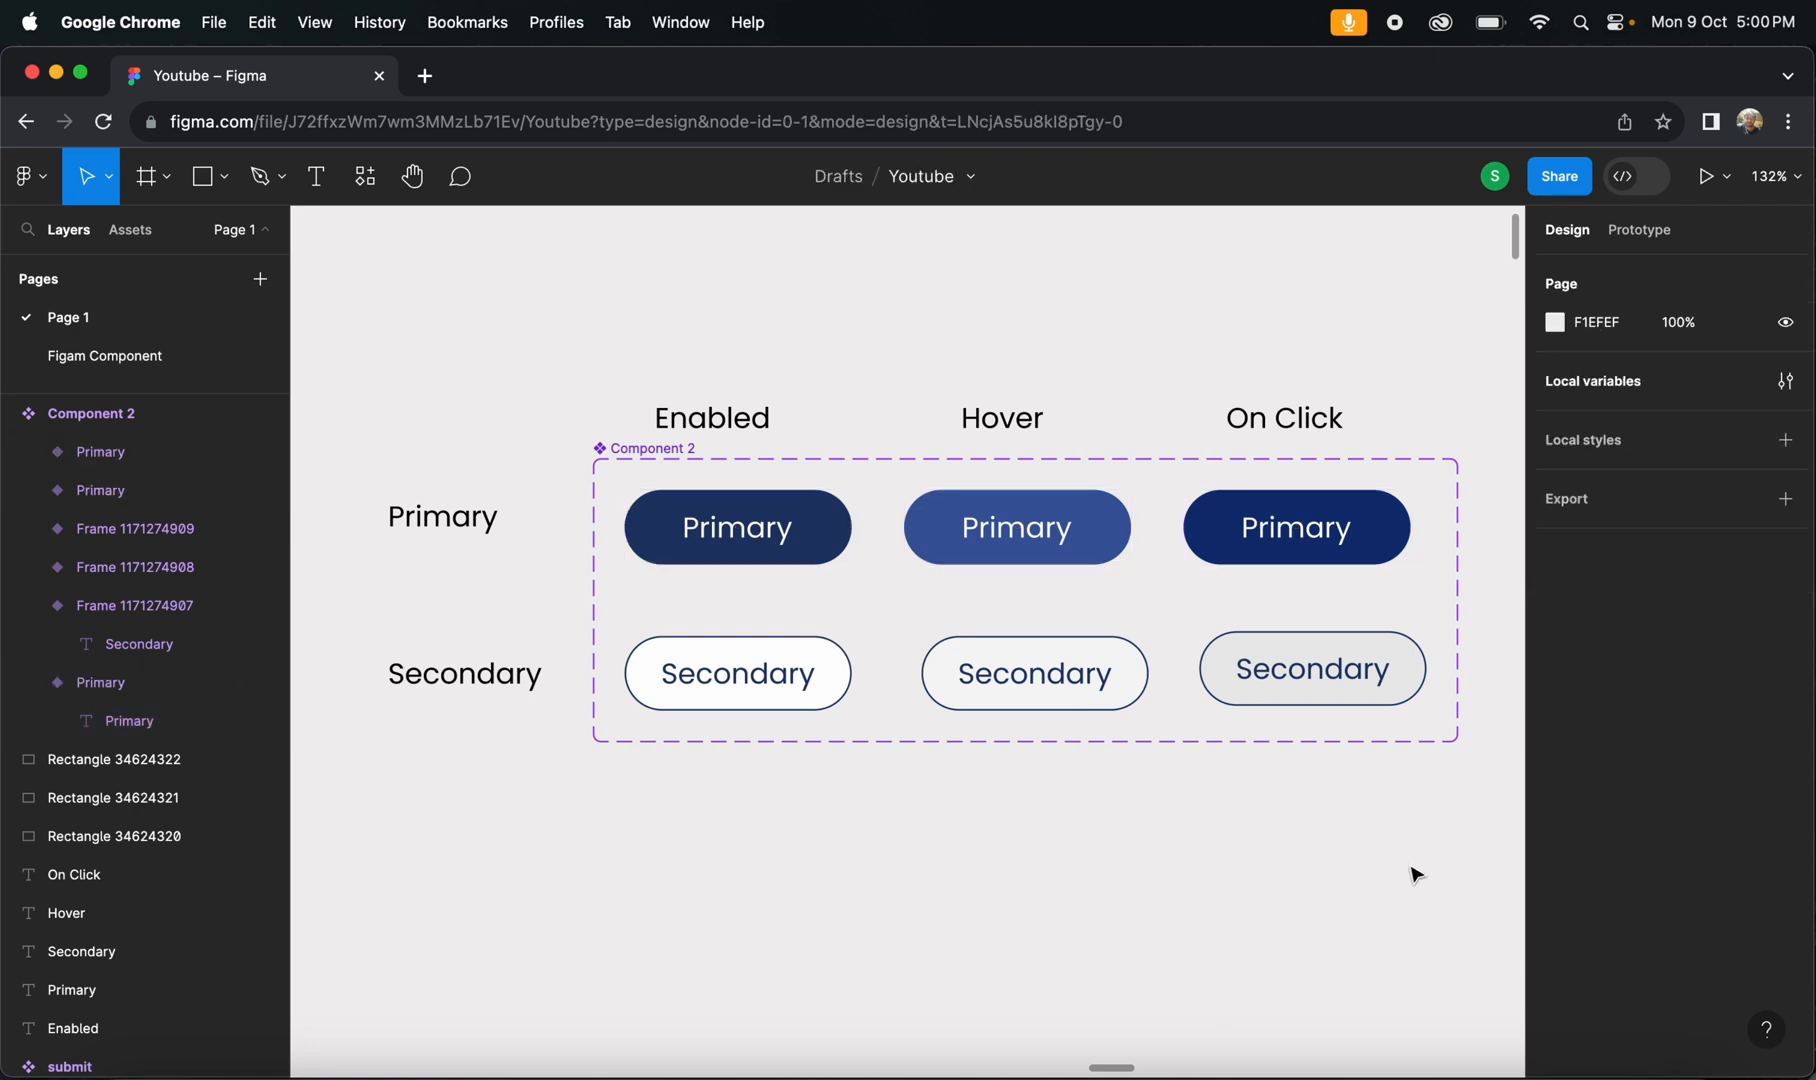
- Set the Button Type of the three Secondary button variants to Secondary
{"action": "left_click", "coordinate": [669, 657]}
{"action": "left_click", "coordinate": [1046, 693], "text": "shift"}
{"action": "left_click", "coordinate": [1278, 677], "text": "shift"}
{"action": "left_click", "coordinate": [1685, 724]}
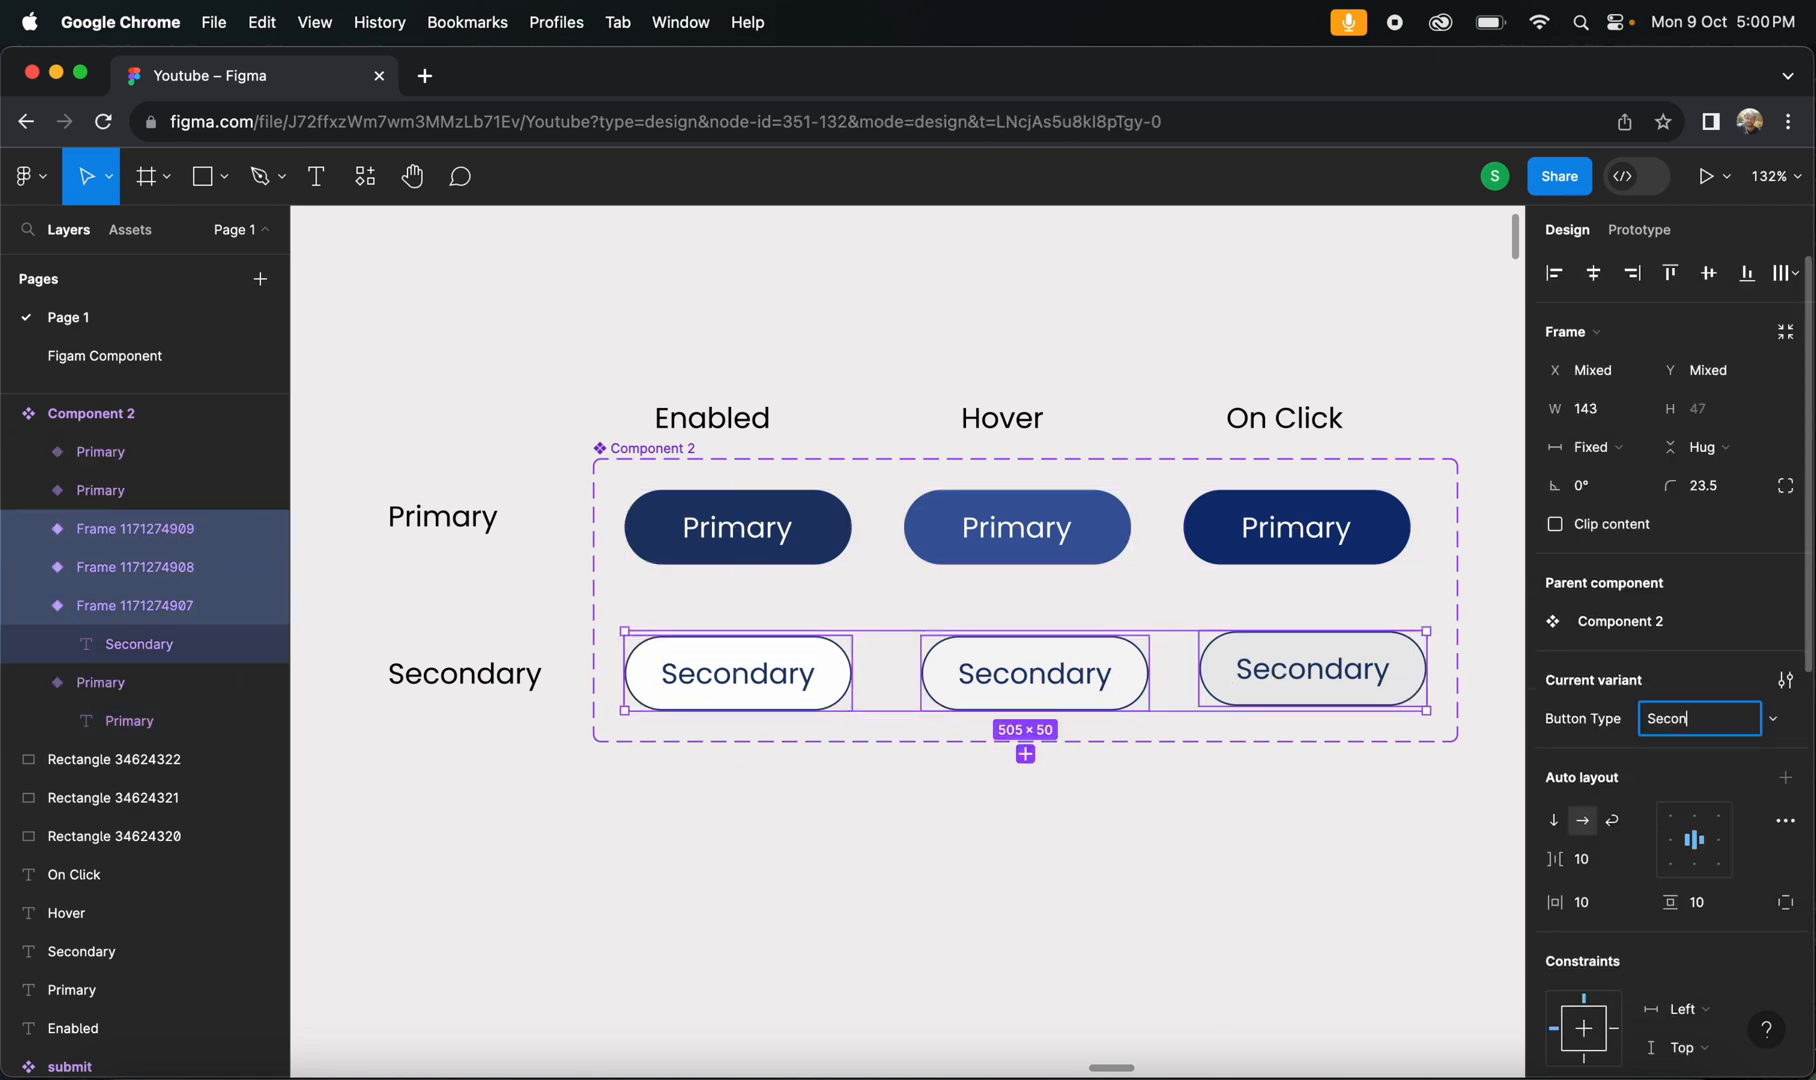
{"action": "left_click", "coordinate": [1345, 920]}
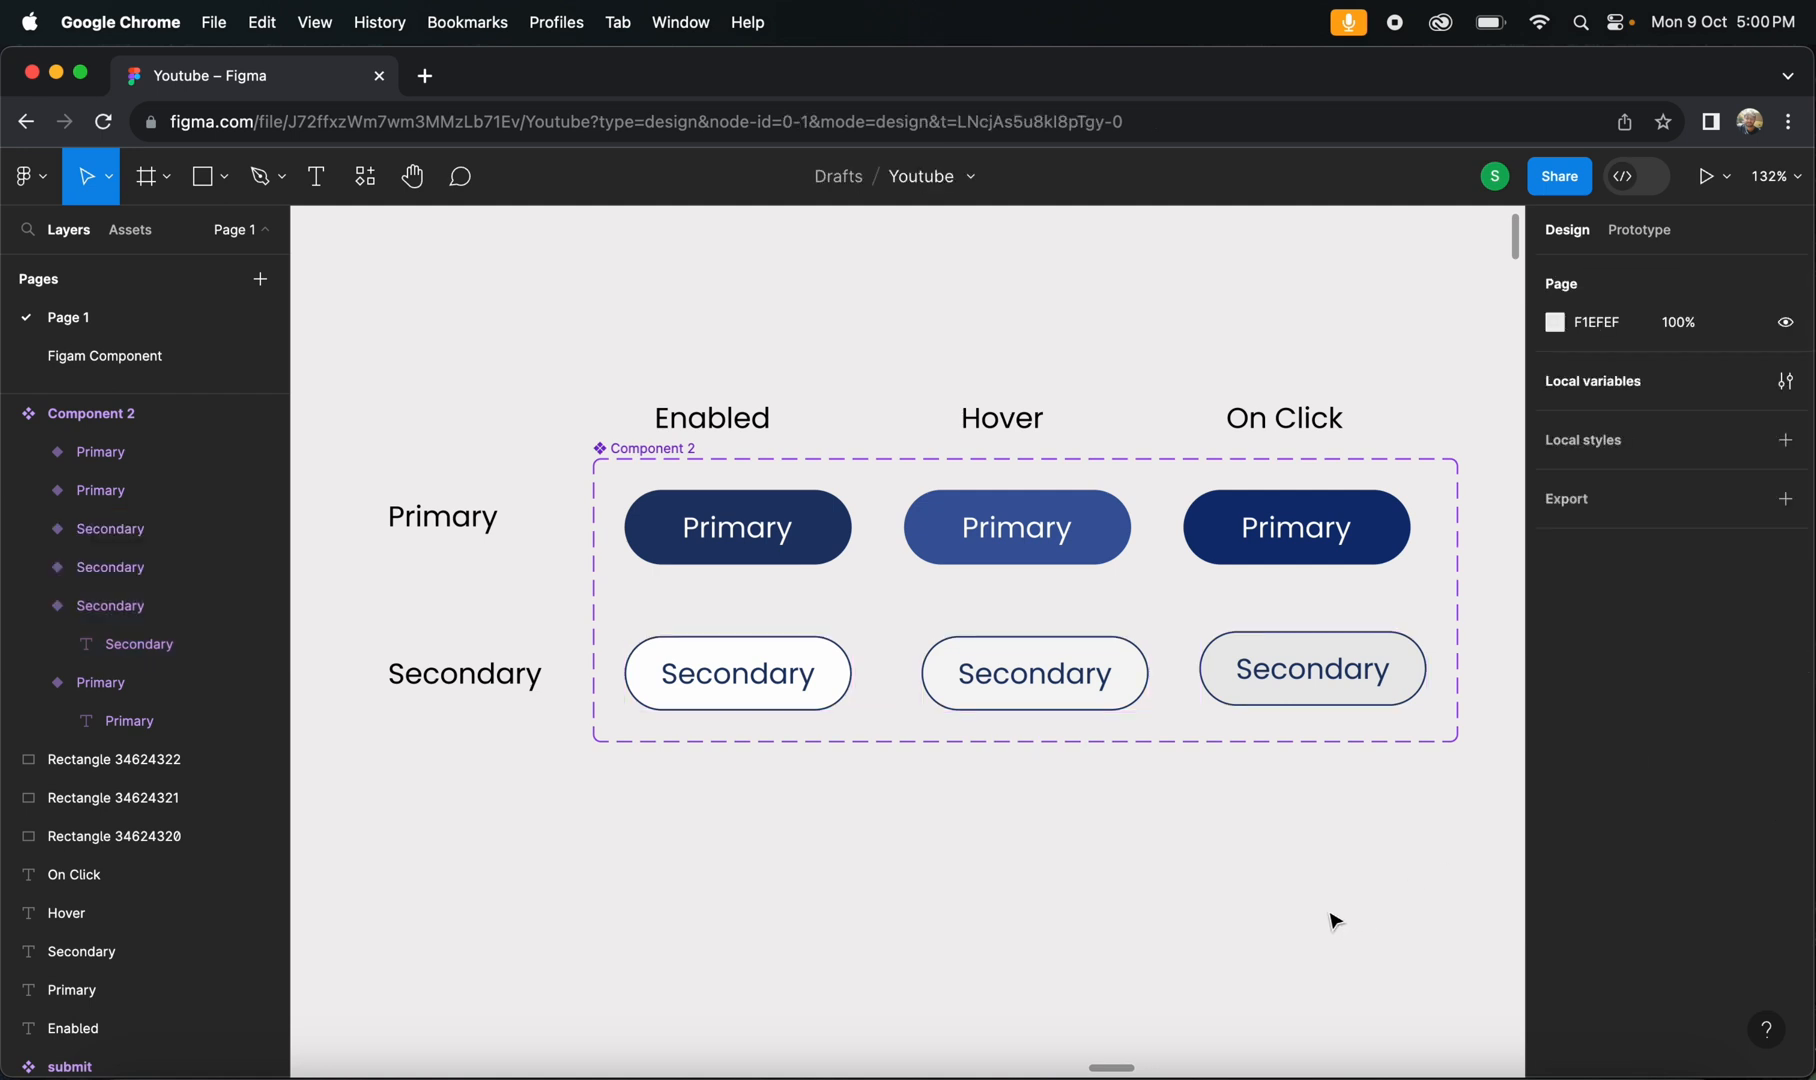
- Add a second variant property named Button State to the component set, keeping the value Default
{"action": "left_click", "coordinate": [659, 459]}
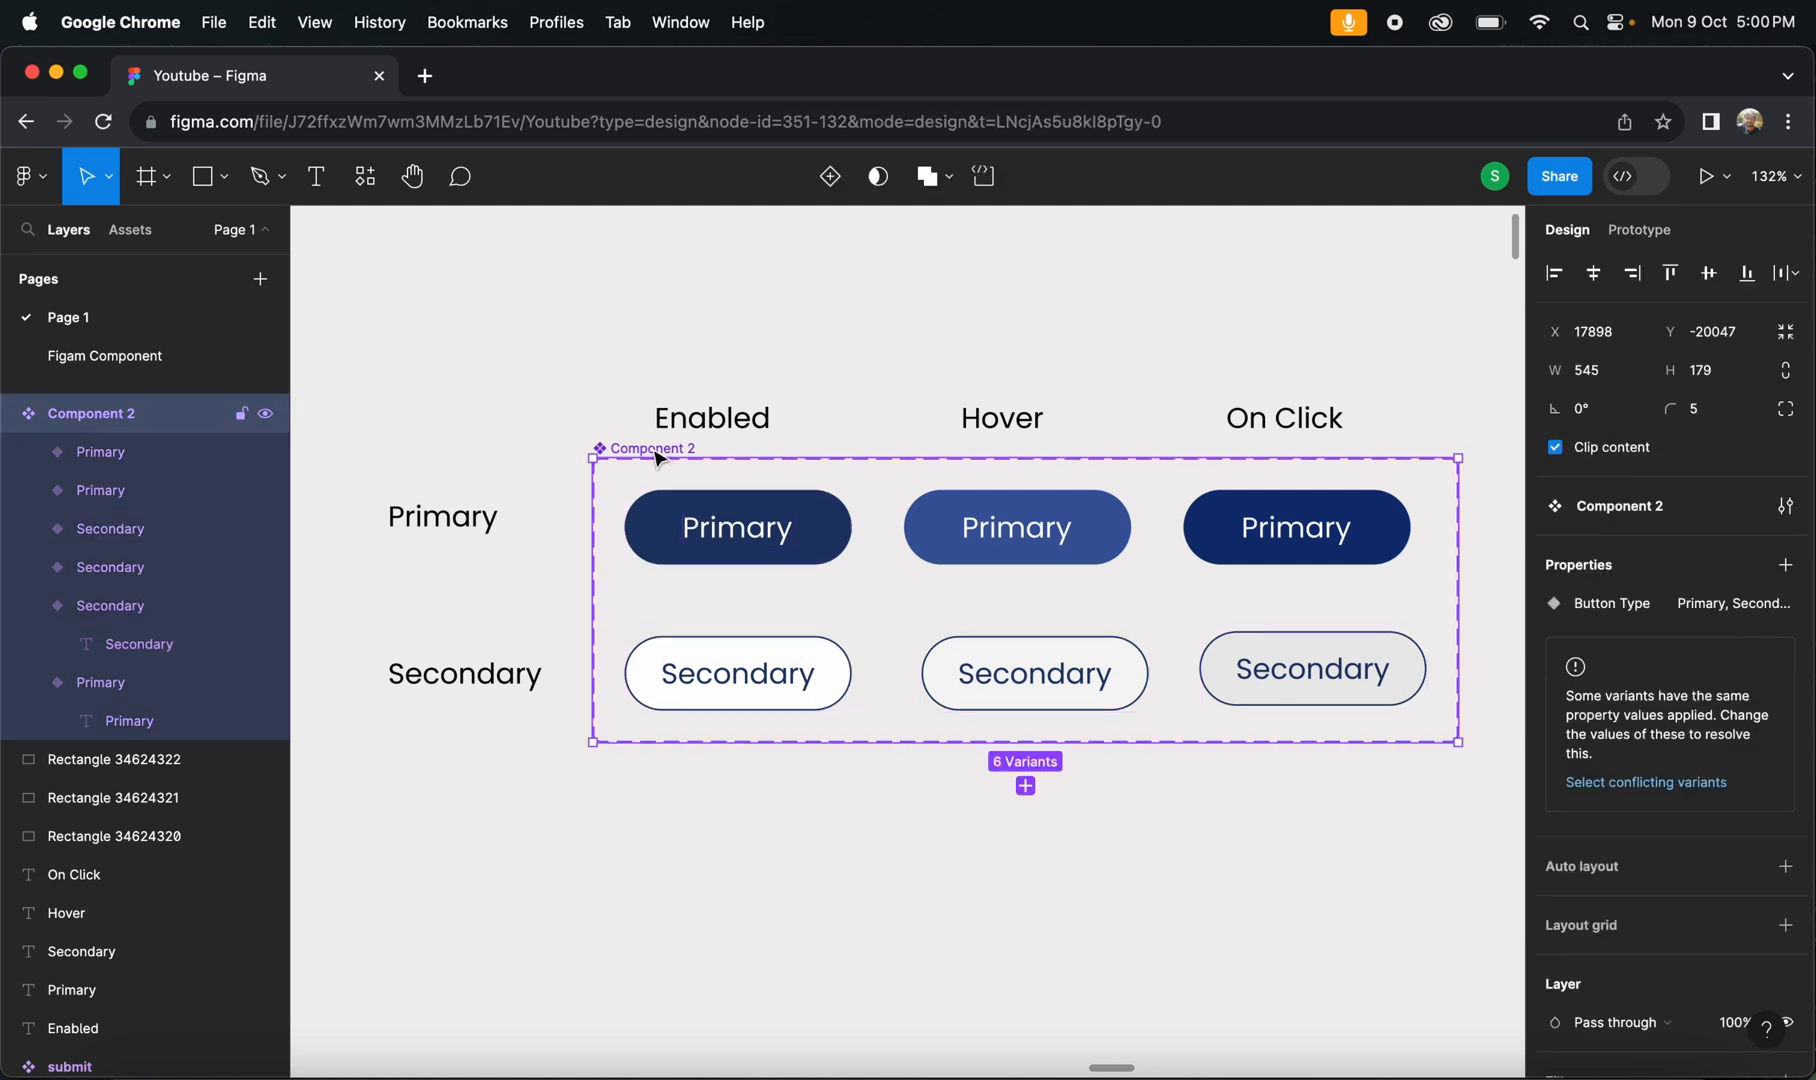
{"action": "left_click", "coordinate": [1785, 565]}
{"action": "left_click", "coordinate": [1645, 641]}
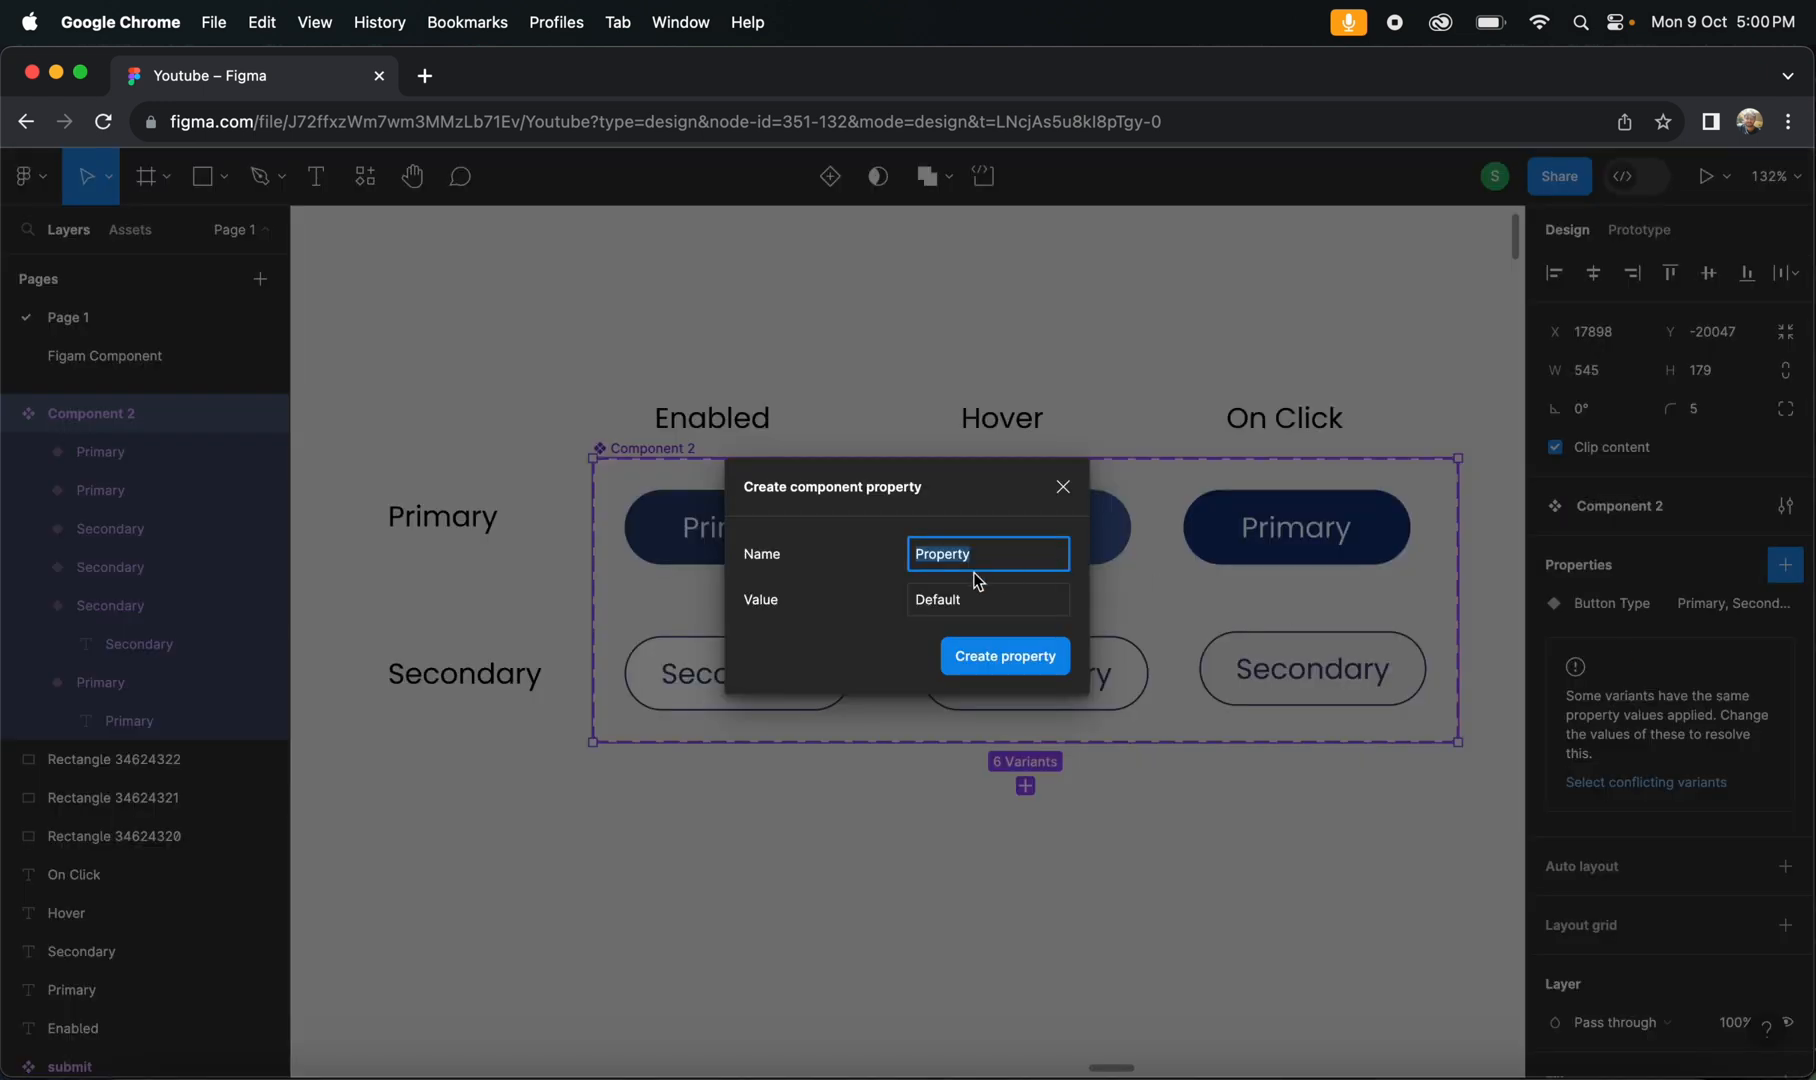
{"action": "type", "text": "Button State"}
{"action": "left_click", "coordinate": [1005, 656]}
- Set the Button State of the Primary and Secondary buttons in the Enabled column to Enabled
{"action": "left_click", "coordinate": [763, 562]}
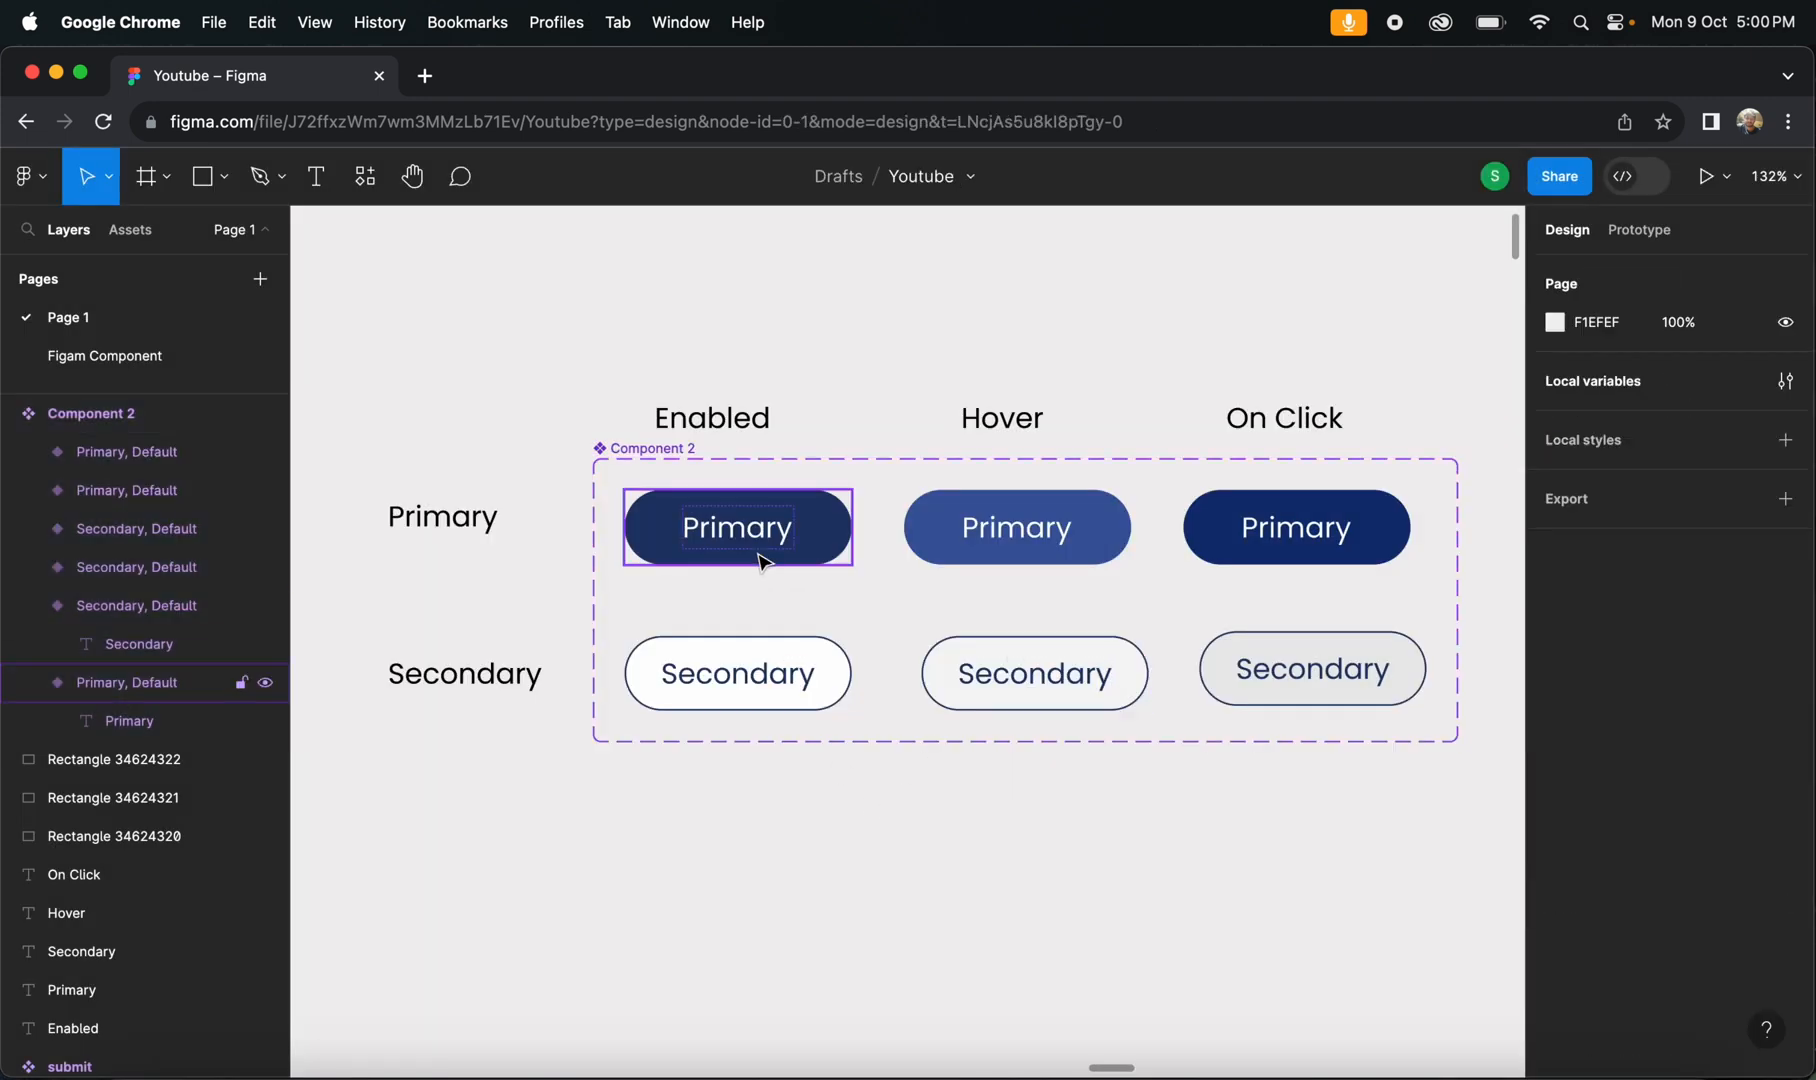
{"action": "left_click", "coordinate": [737, 672], "text": "shift"}
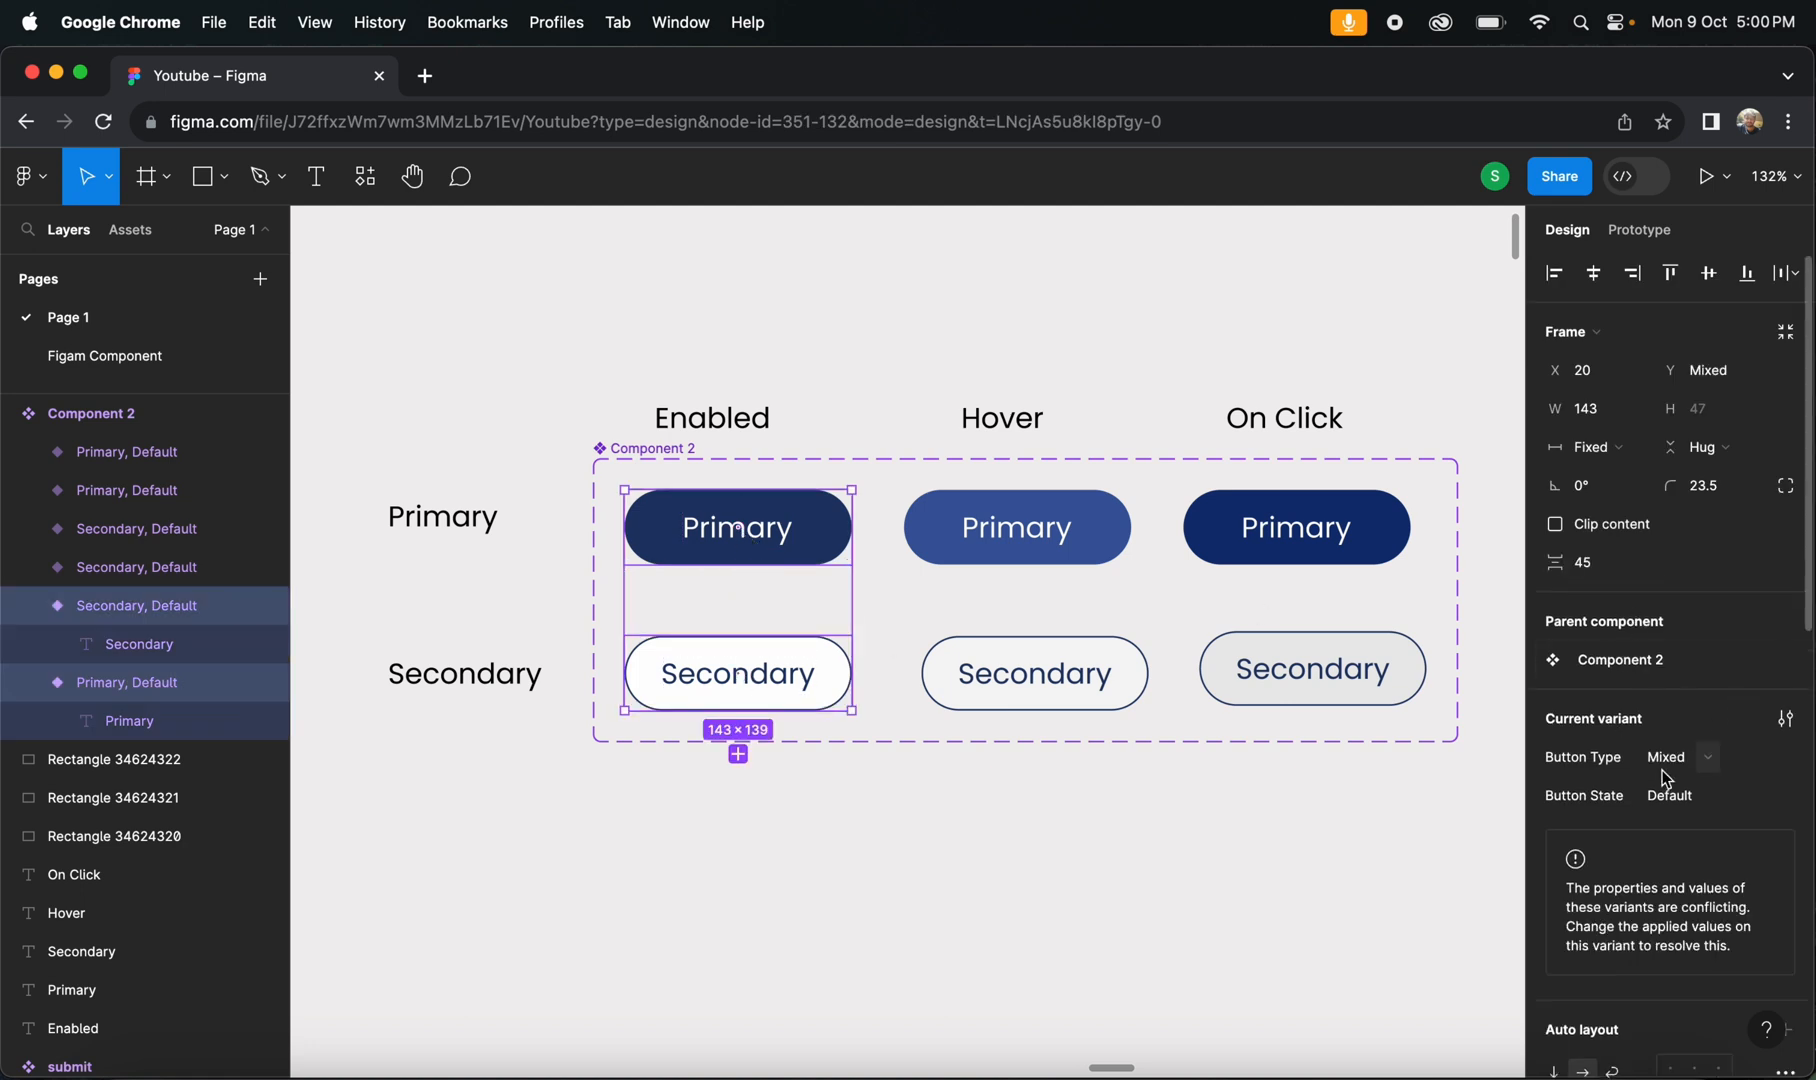
{"action": "left_click", "coordinate": [1697, 800]}
{"action": "key", "text": "Caps_Lock"}
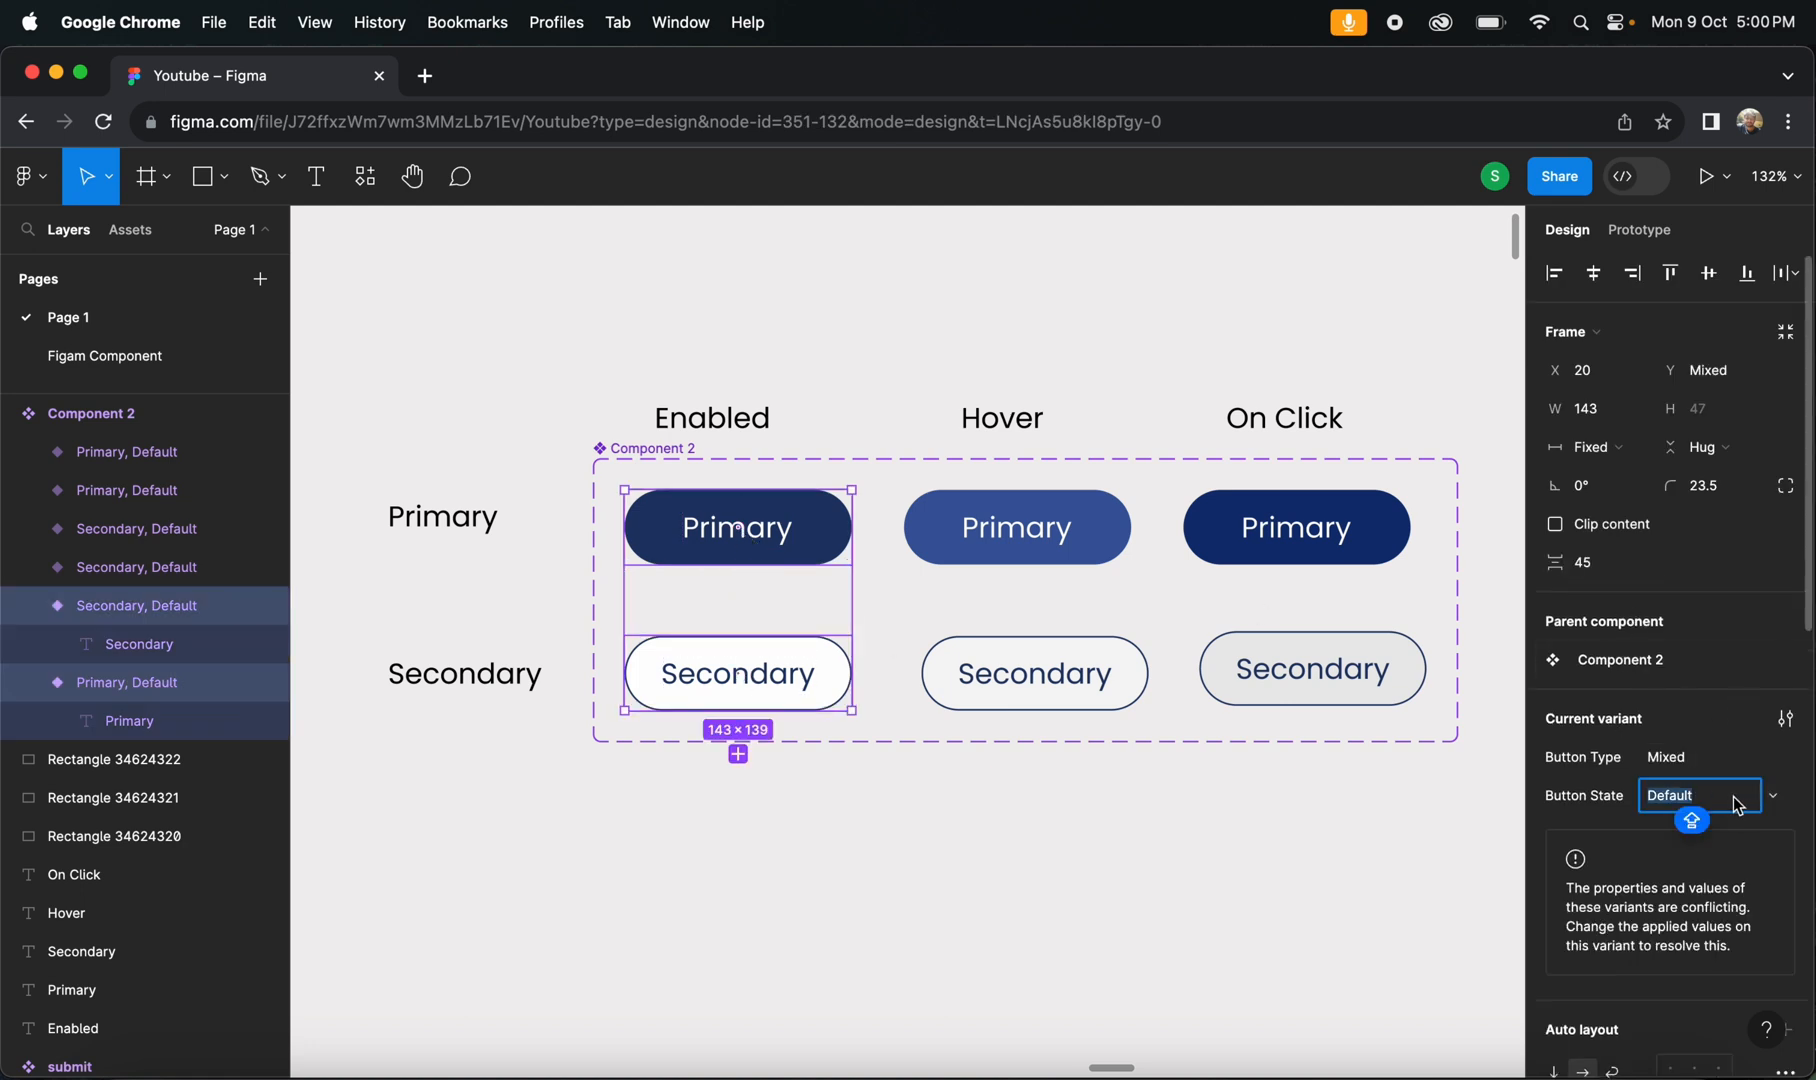
{"action": "type", "text": "Enabled"}
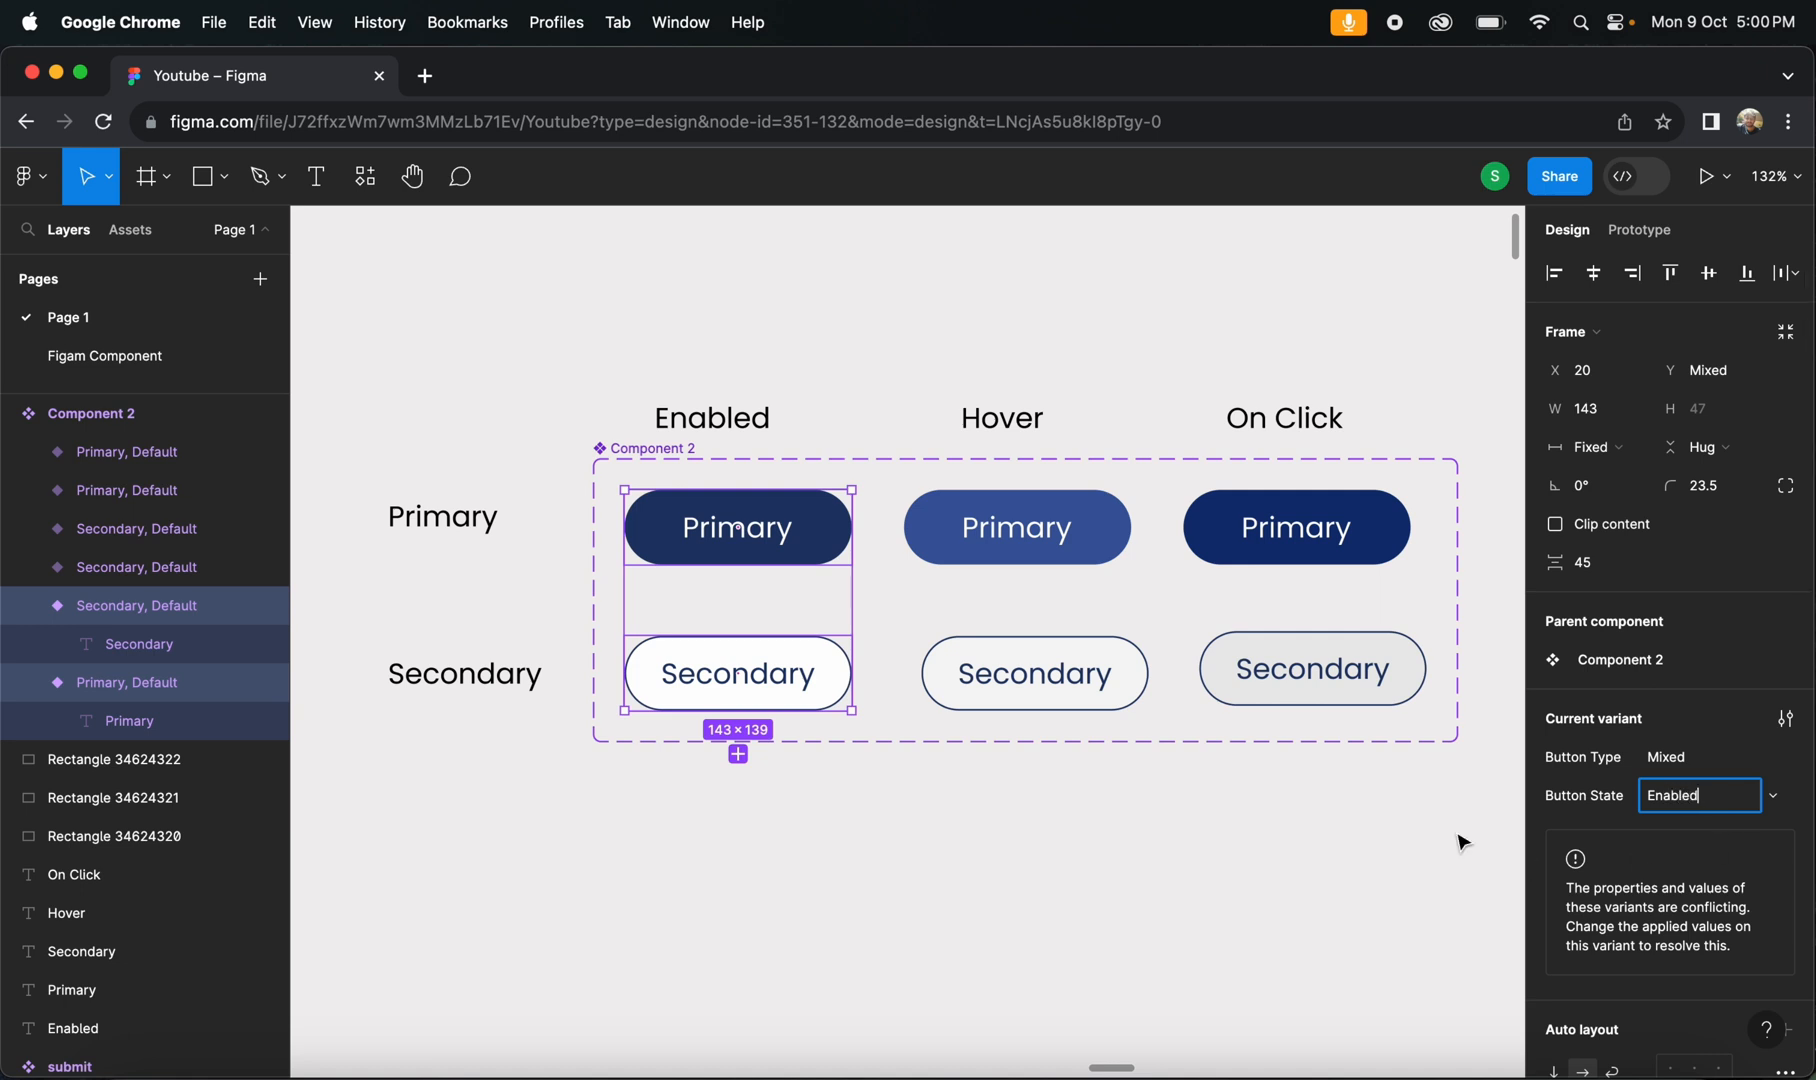
{"action": "left_click", "coordinate": [1352, 834]}
- Set the Button State of the Primary and Secondary buttons in the Hover column to Hover
{"action": "left_click", "coordinate": [1020, 525]}
{"action": "left_click", "coordinate": [1035, 673], "text": "shift"}
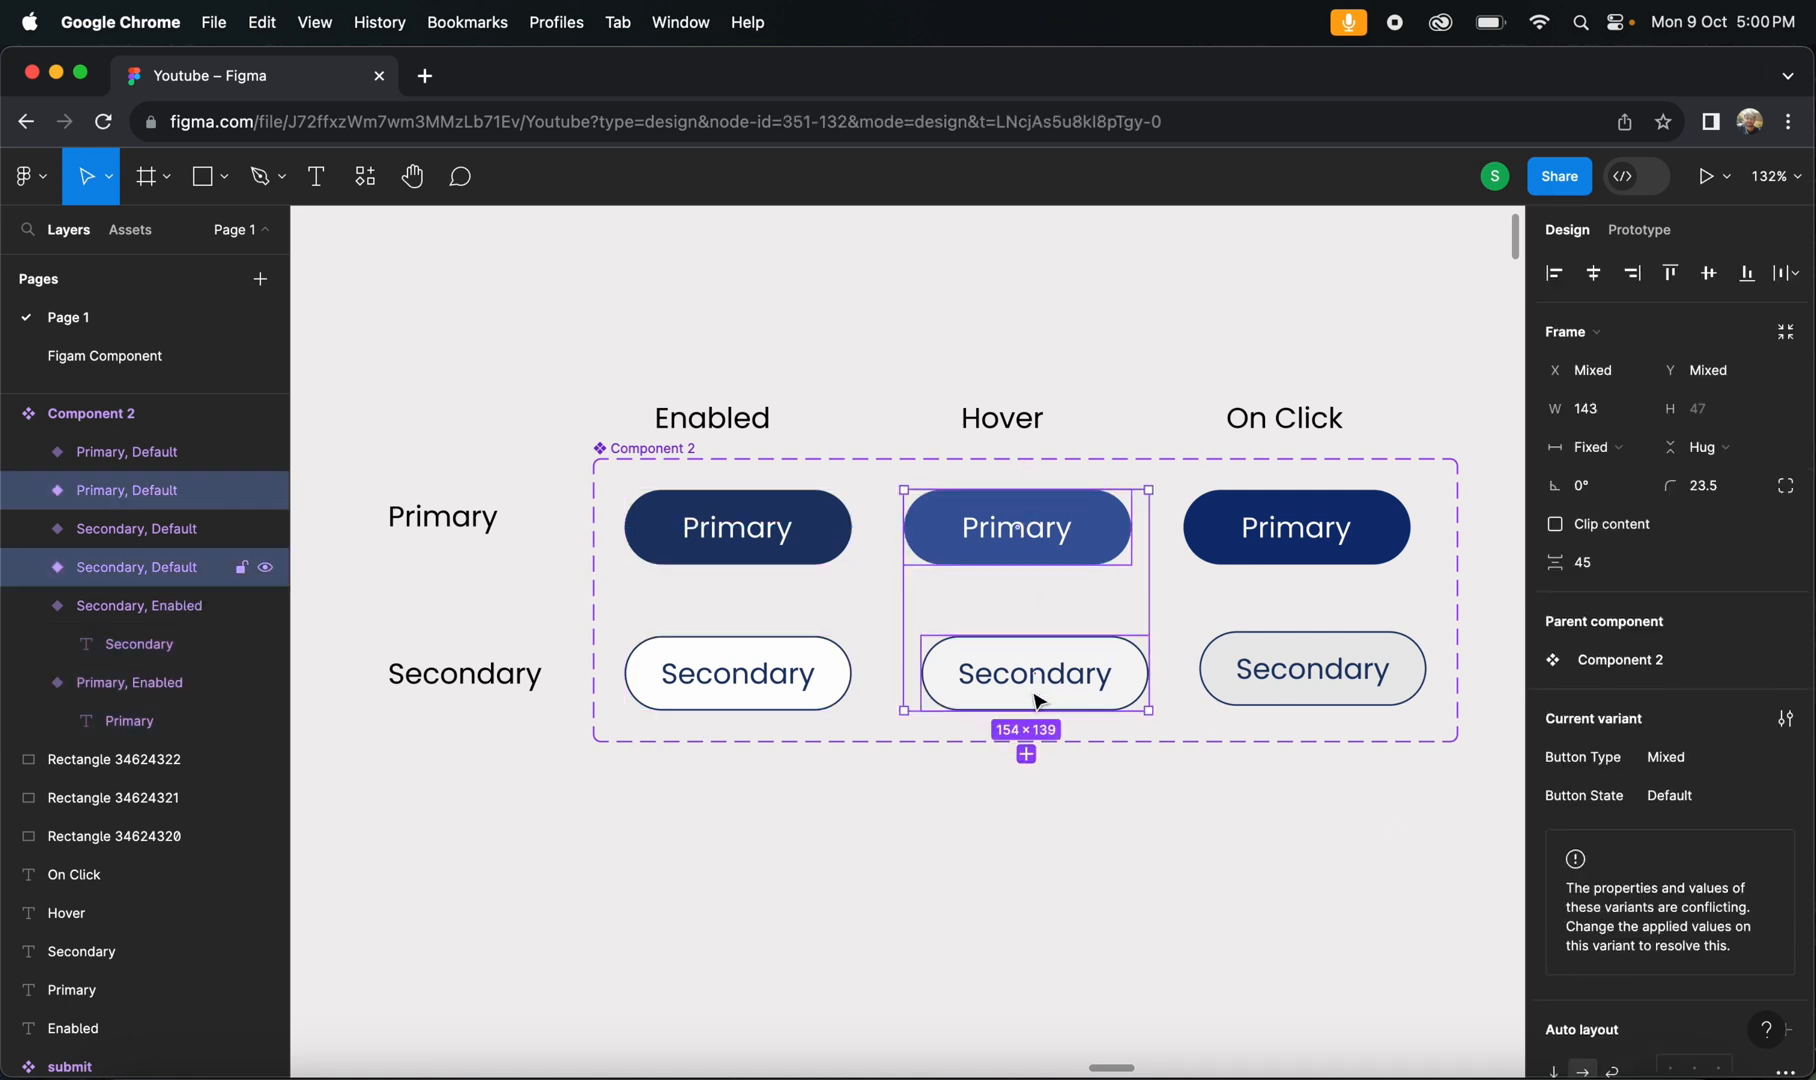
{"action": "left_click", "coordinate": [1688, 799]}
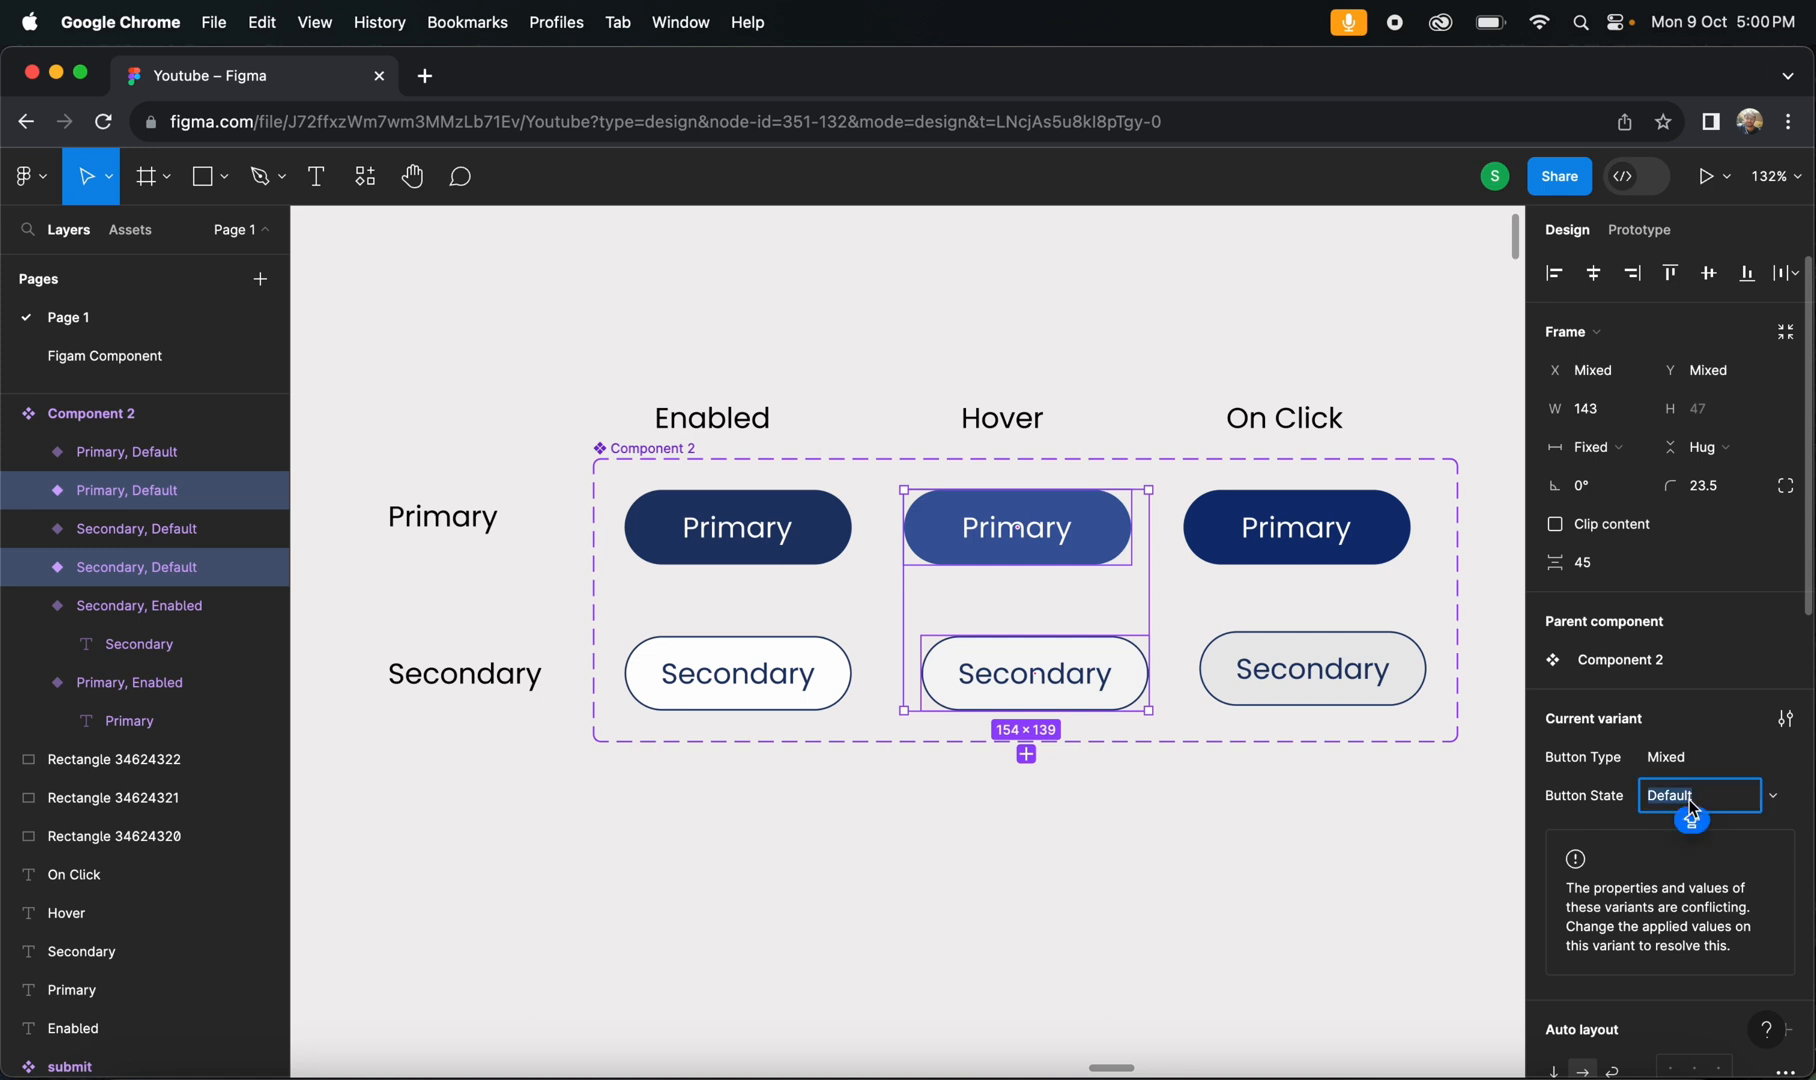
{"action": "type", "text": "Hover"}
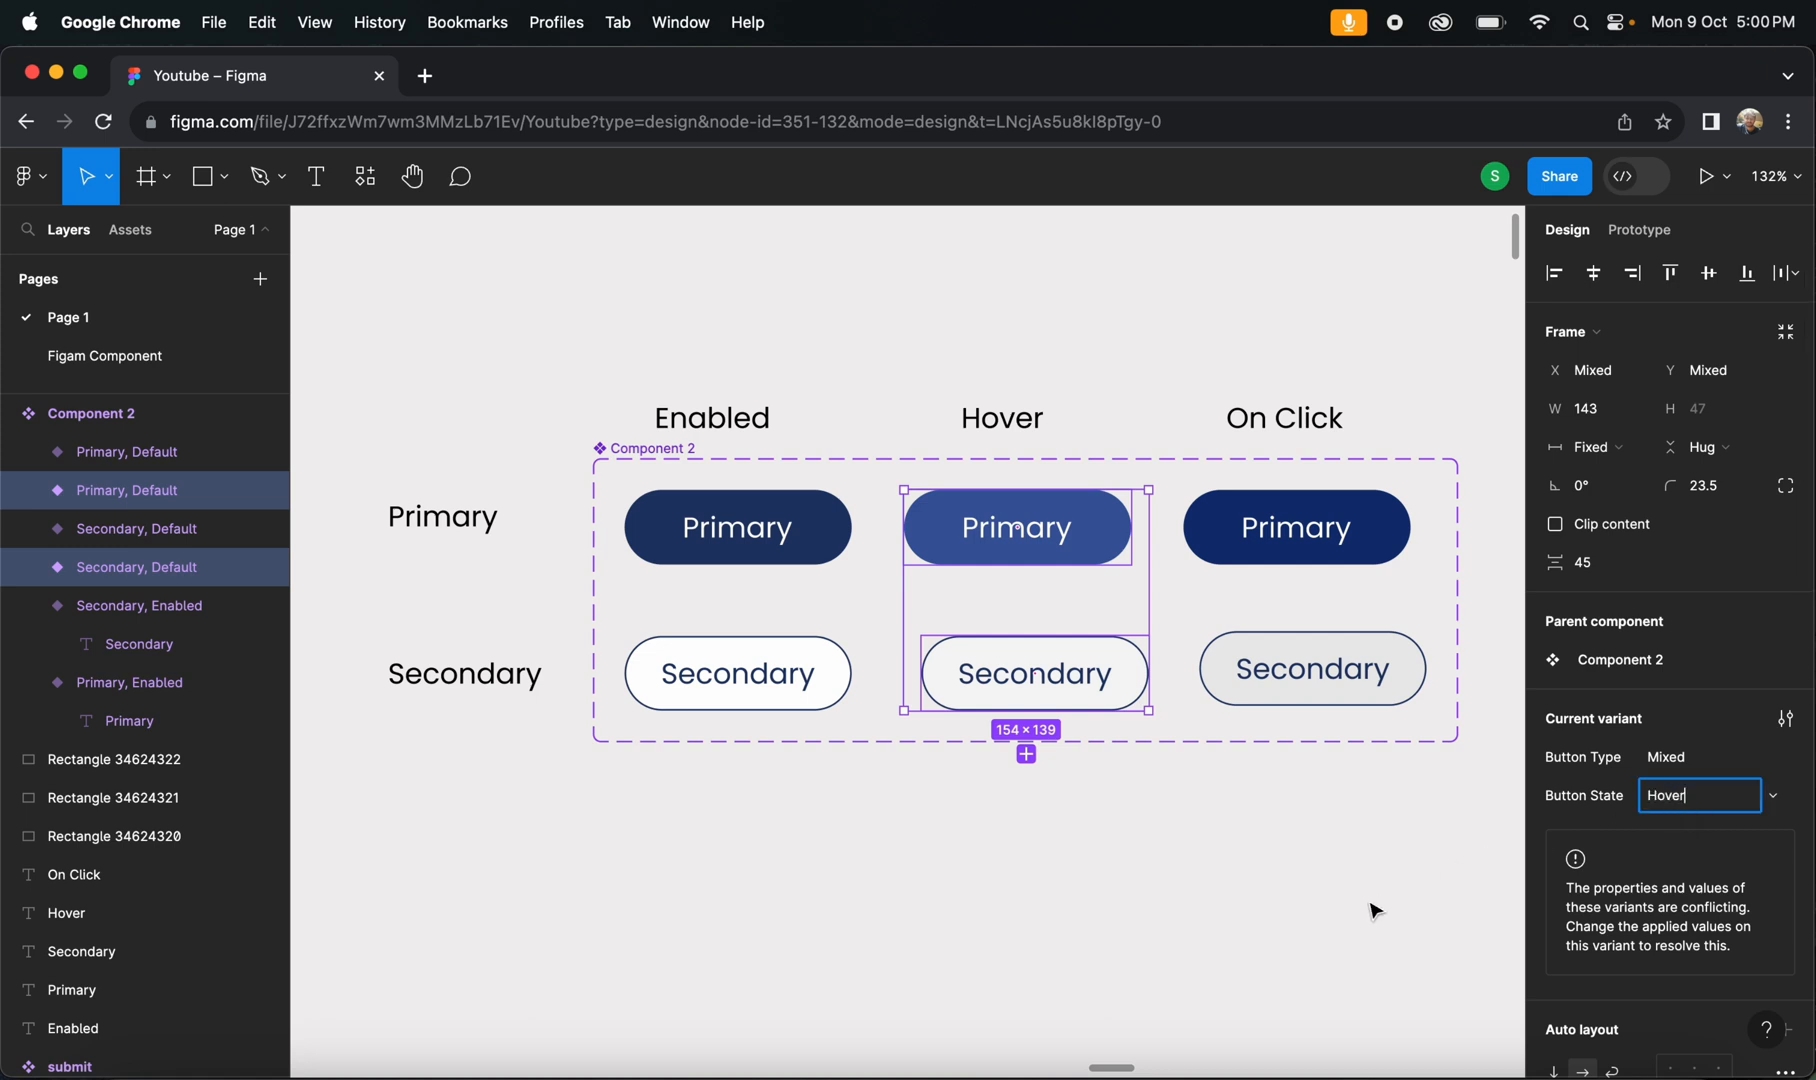
{"action": "left_click", "coordinate": [1378, 912]}
- Set the Button State of the Primary and Secondary buttons in the On Click column to On click
{"action": "left_click", "coordinate": [1297, 527]}
{"action": "left_click", "coordinate": [1276, 690], "text": "shift"}
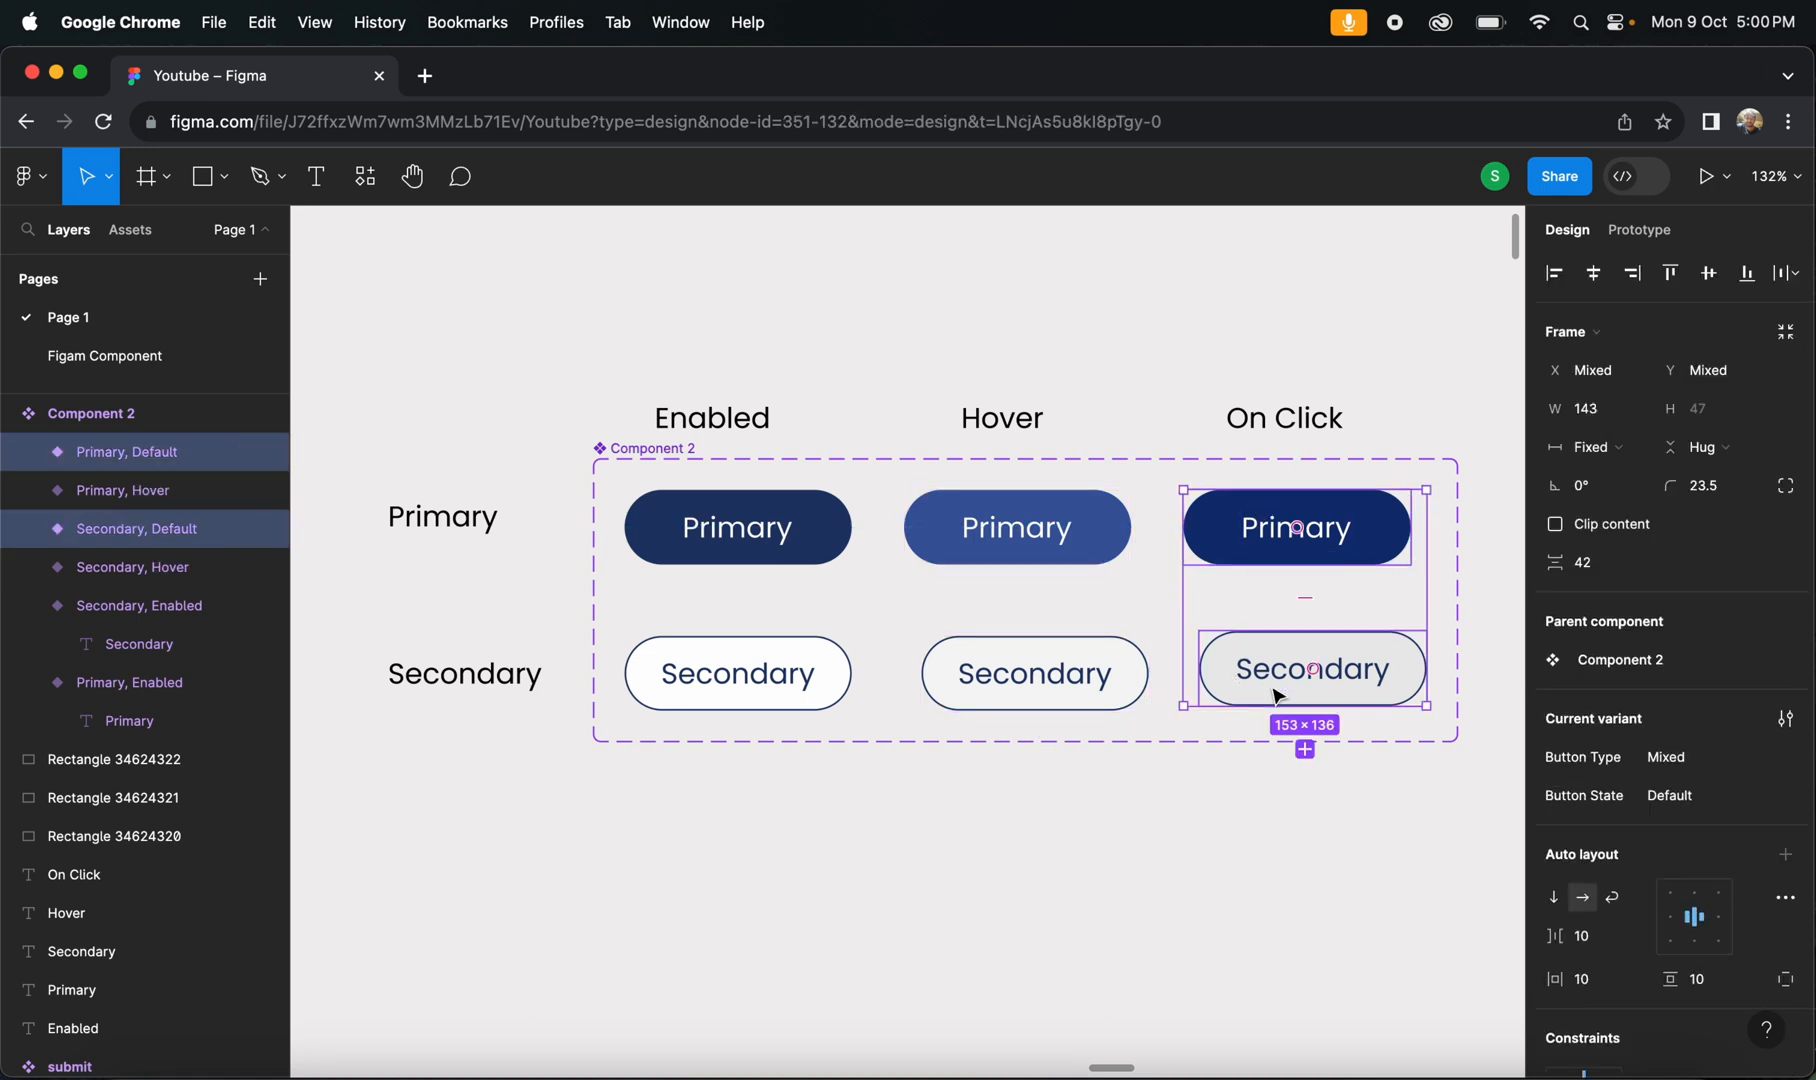
{"action": "left_click", "coordinate": [1686, 798]}
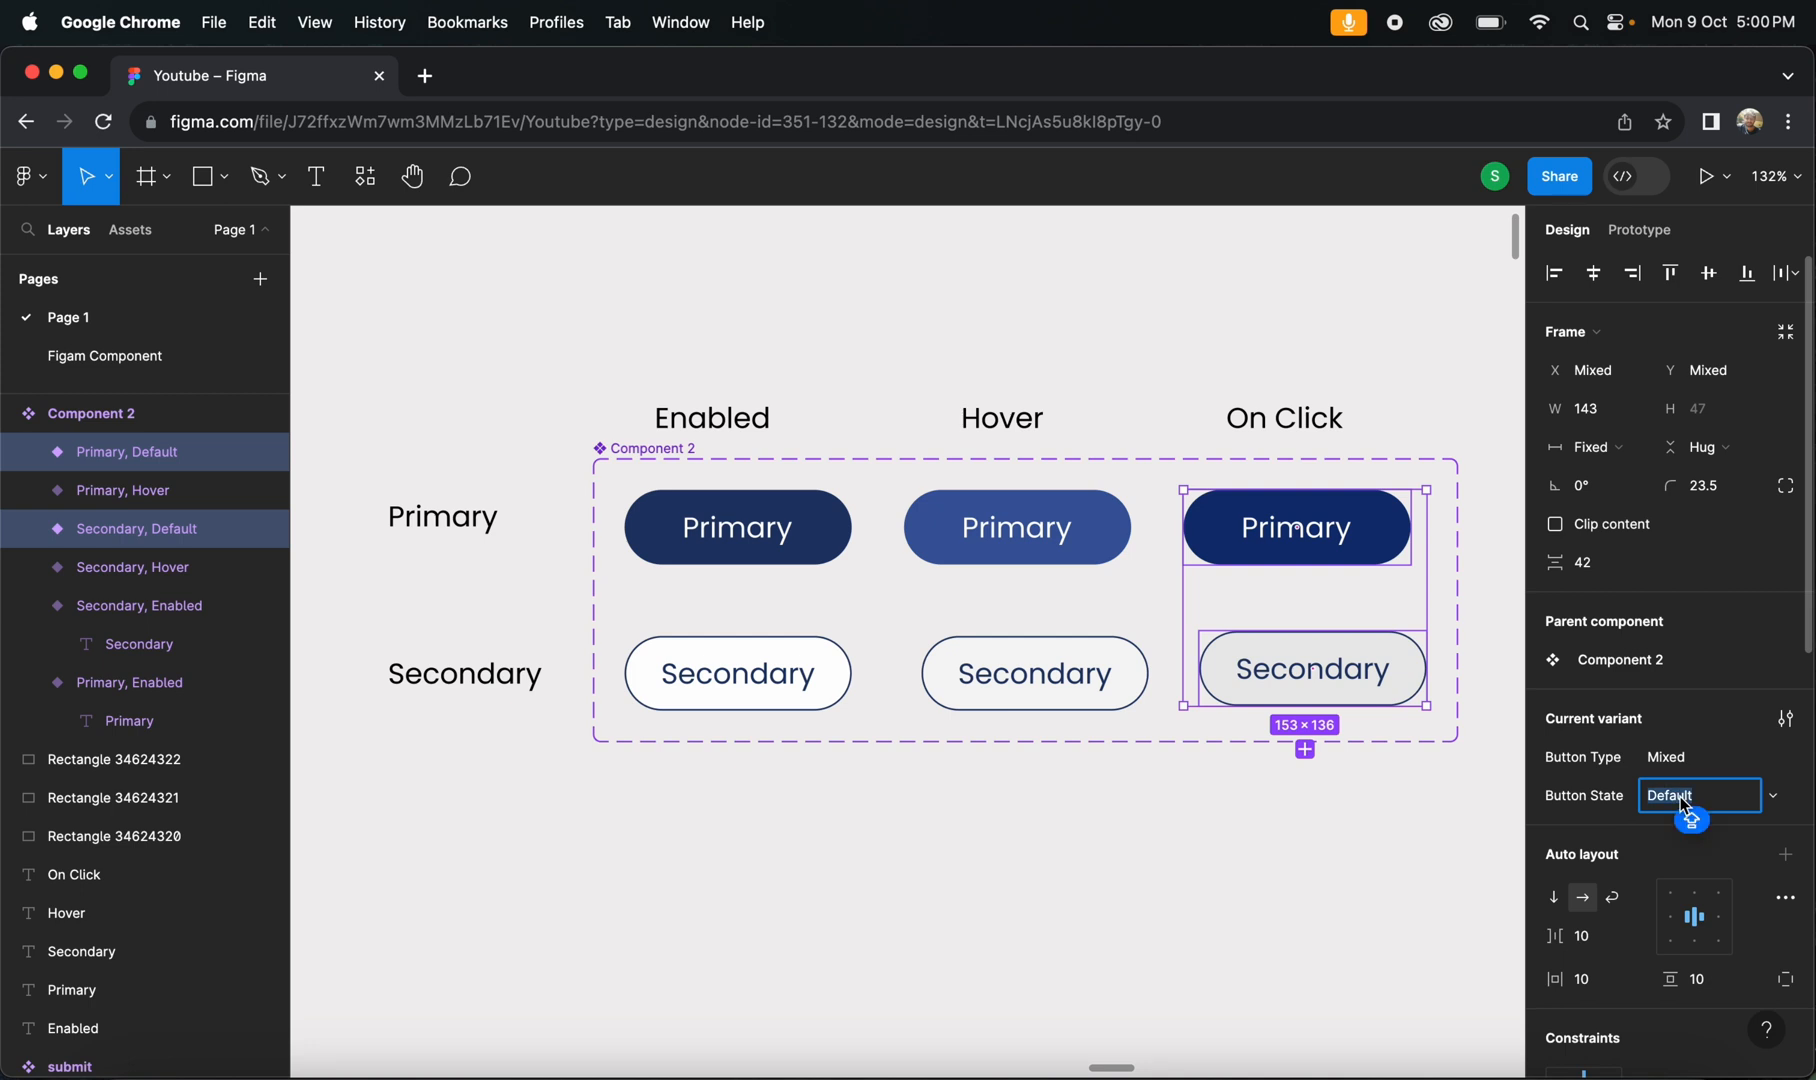
{"action": "type", "text": "On T"}
{"action": "type", "text": "lick"}
{"action": "left_click", "coordinate": [1204, 888]}
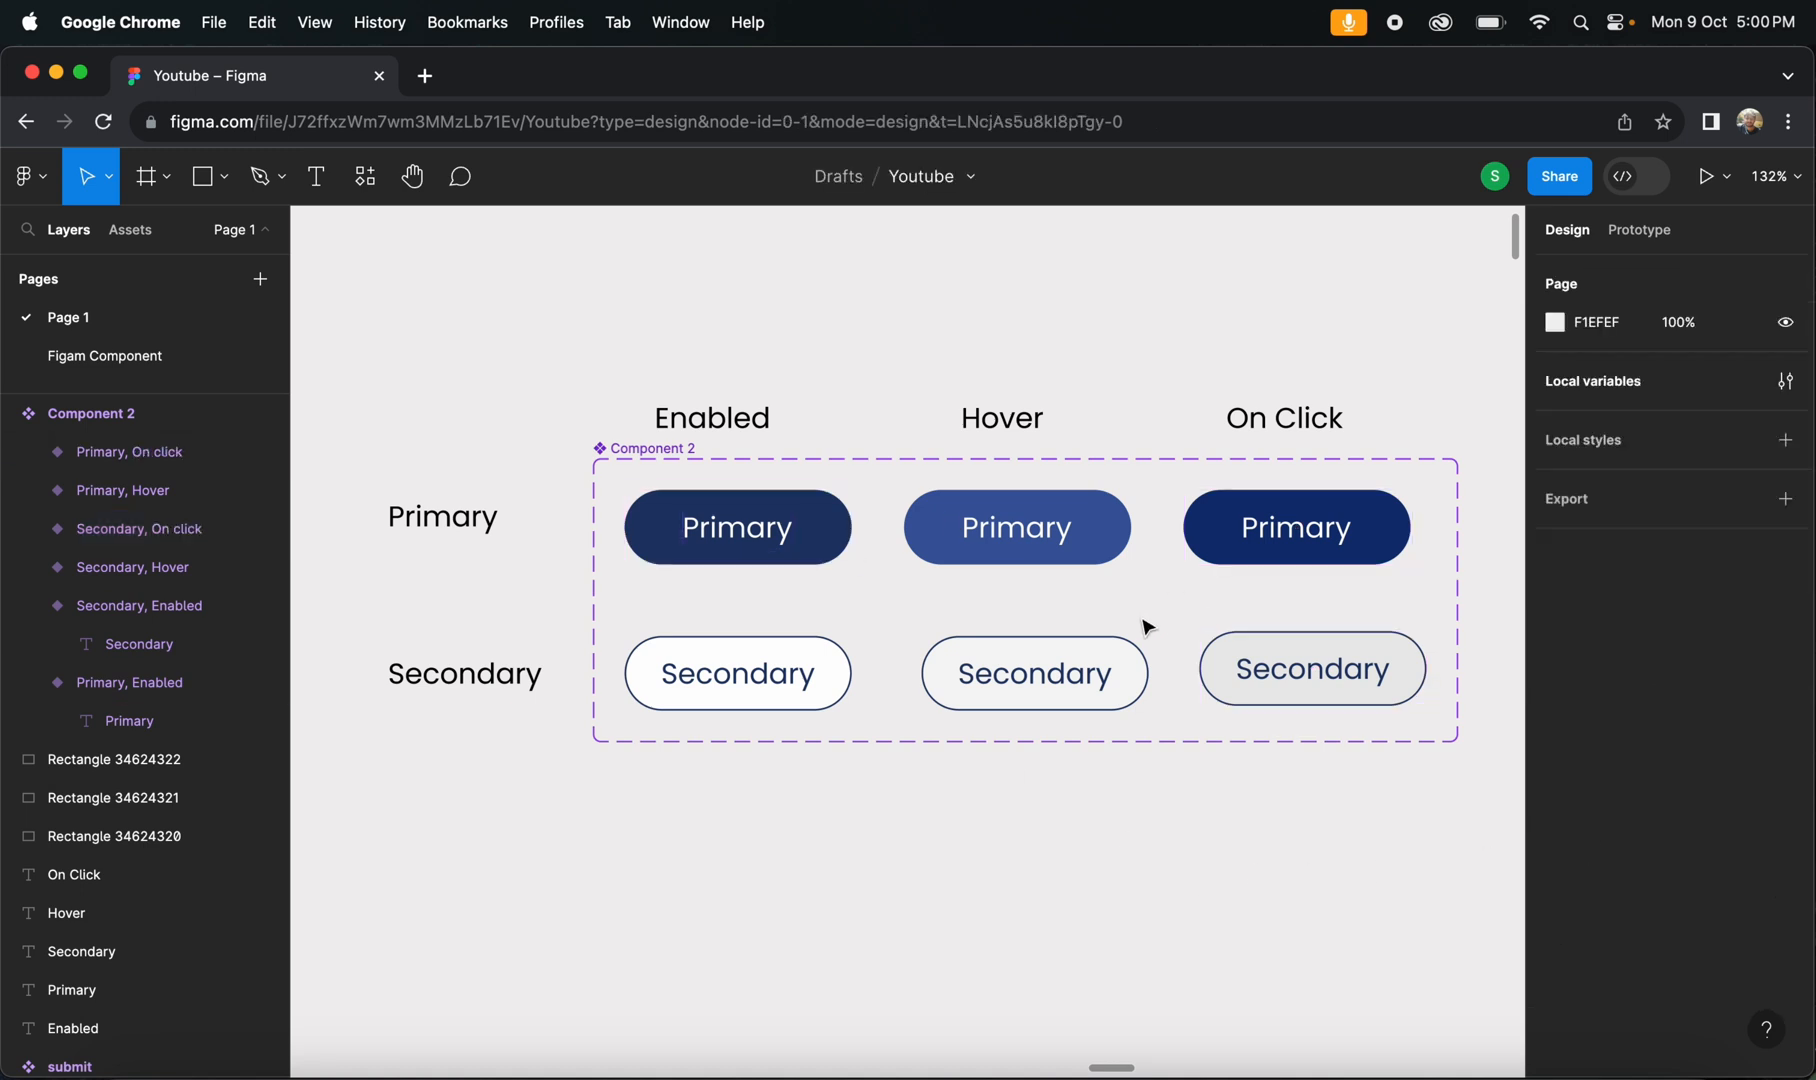
- Add a prototype interaction from the Primary Enabled variant to the Primary Hover variant, triggered While hovering
{"action": "left_click", "coordinate": [1642, 240]}
{"action": "left_click", "coordinate": [737, 517]}
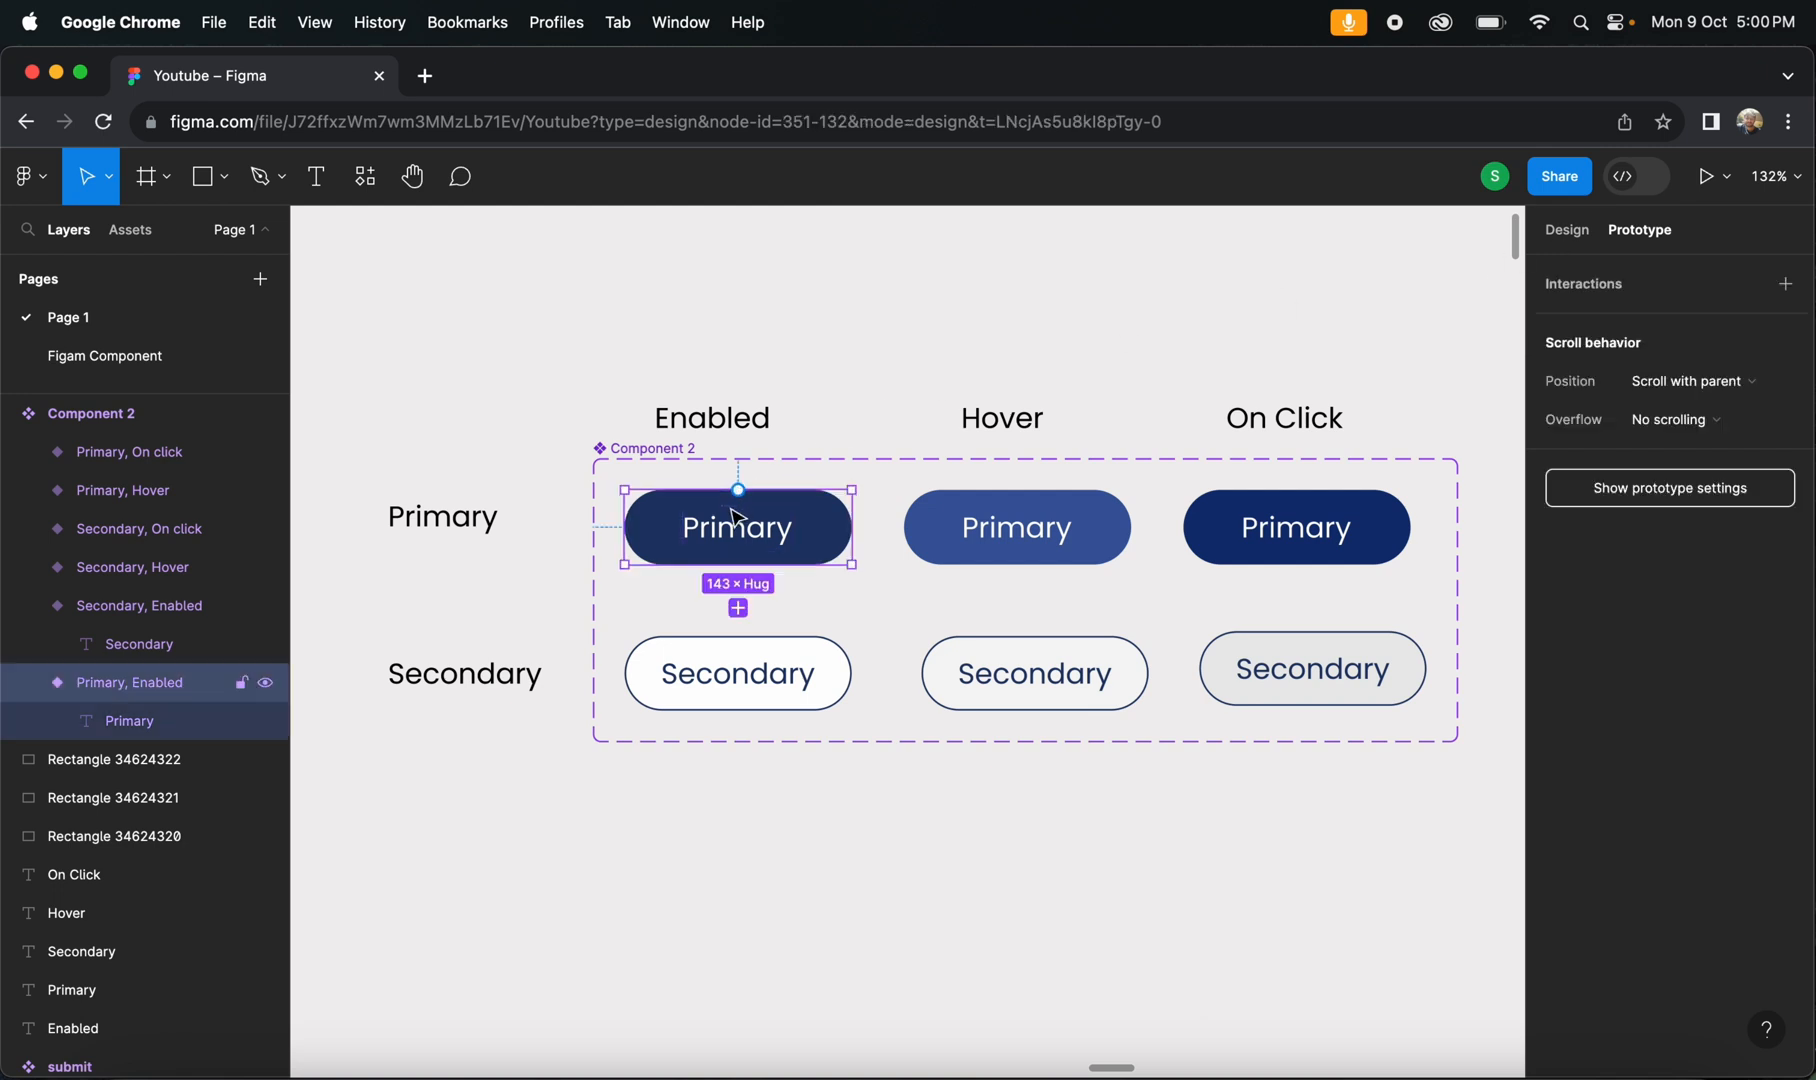
{"action": "left_click_drag", "start_coordinate": [855, 532], "coordinate": [1017, 527]}
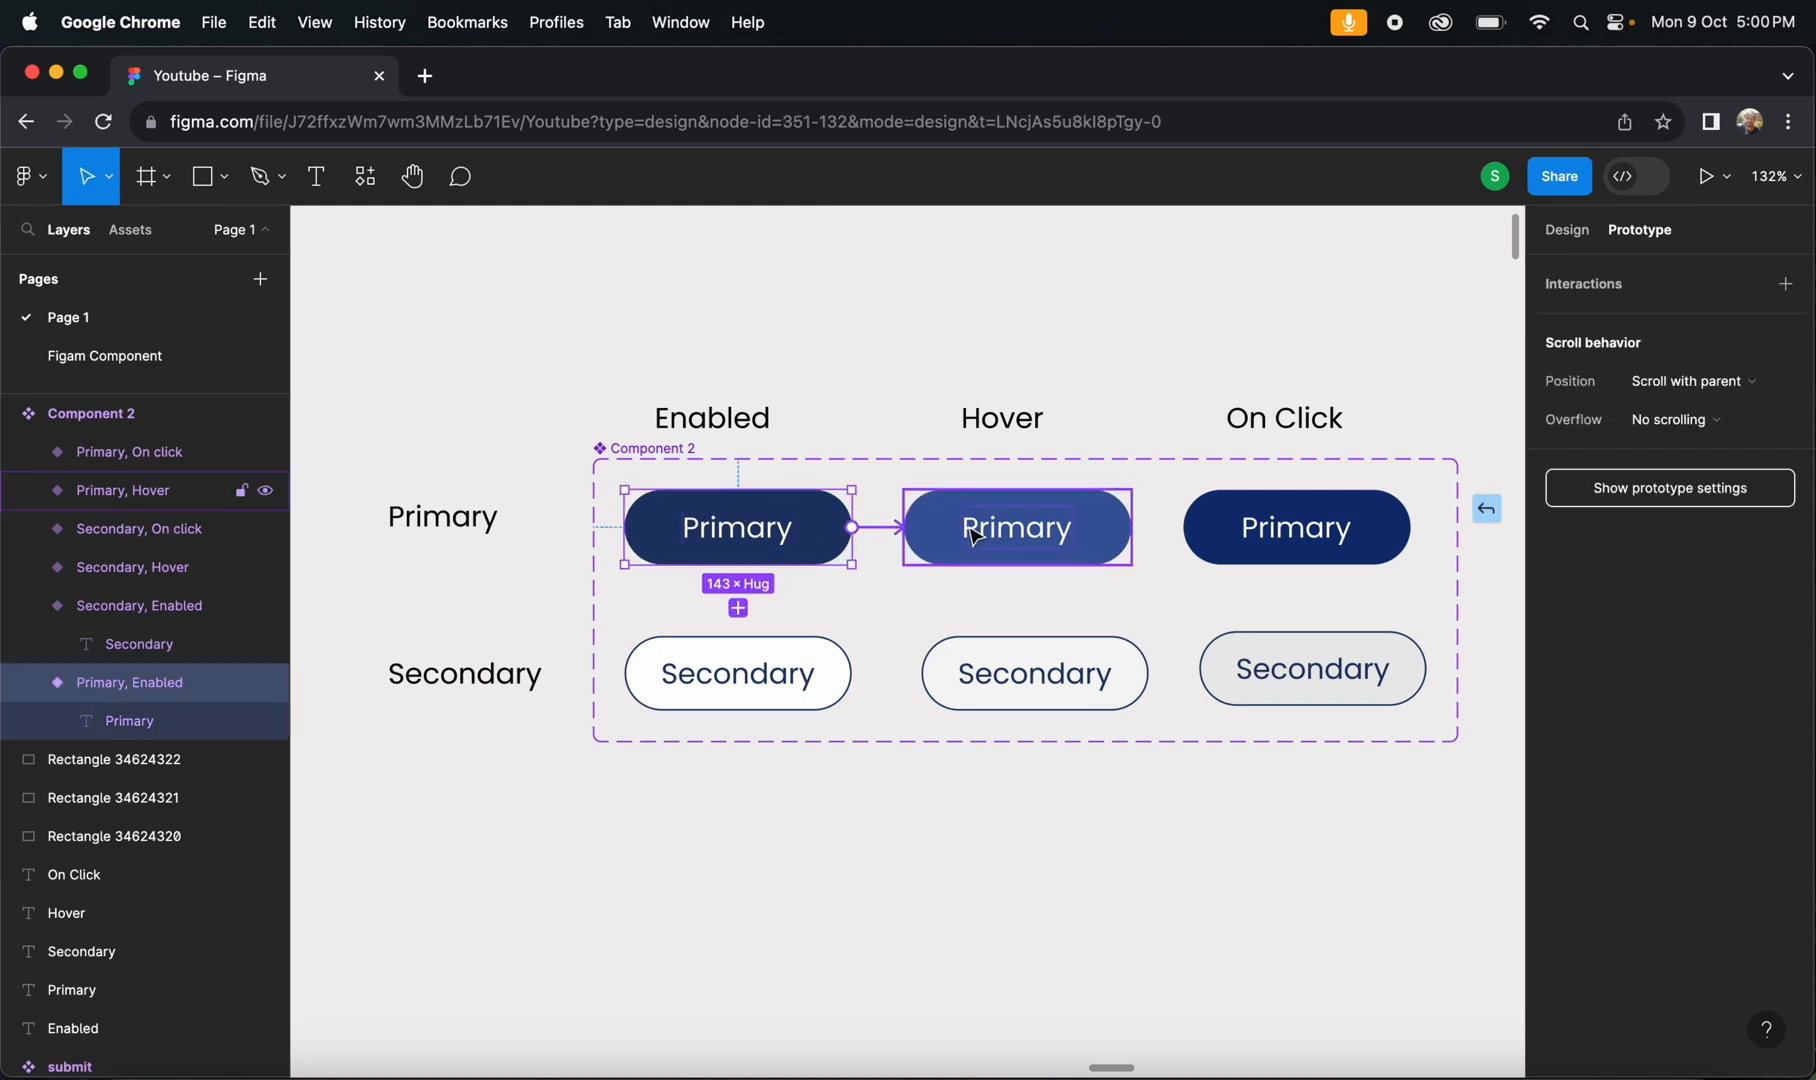
{"action": "left_click", "coordinate": [838, 602]}
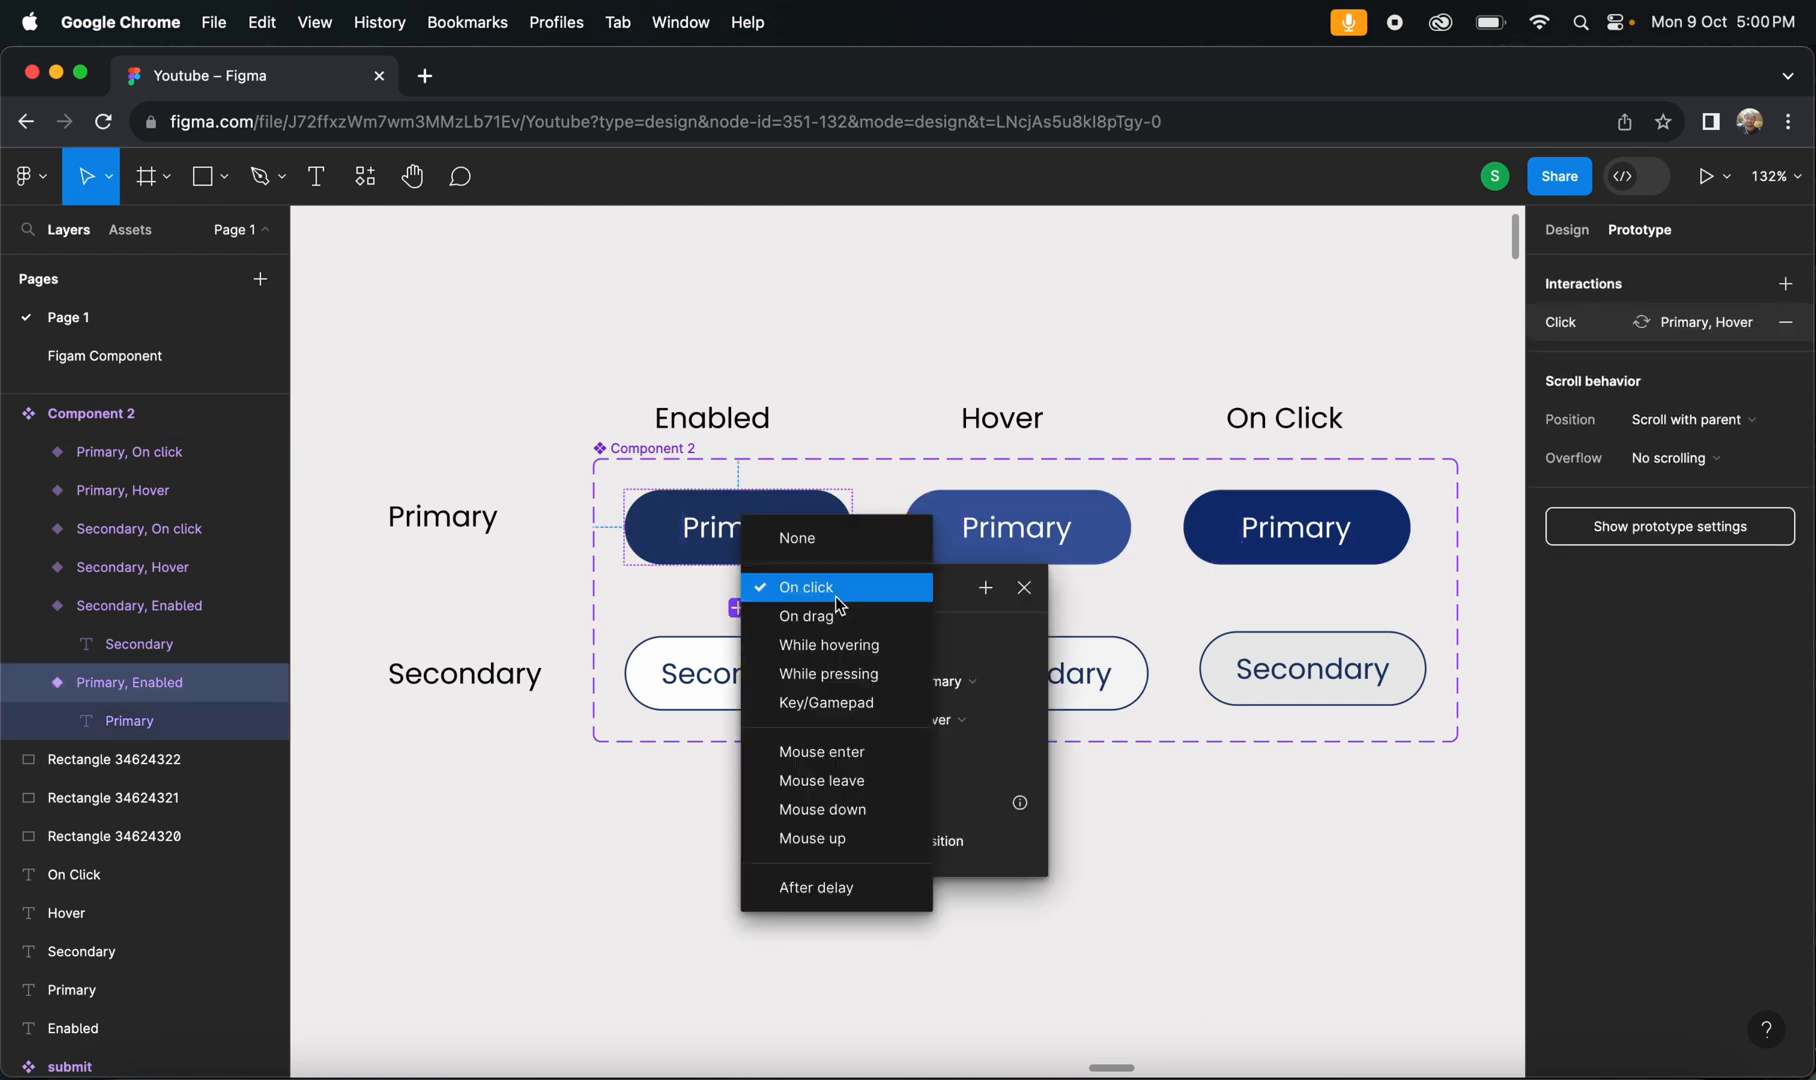
{"action": "left_click", "coordinate": [830, 668]}
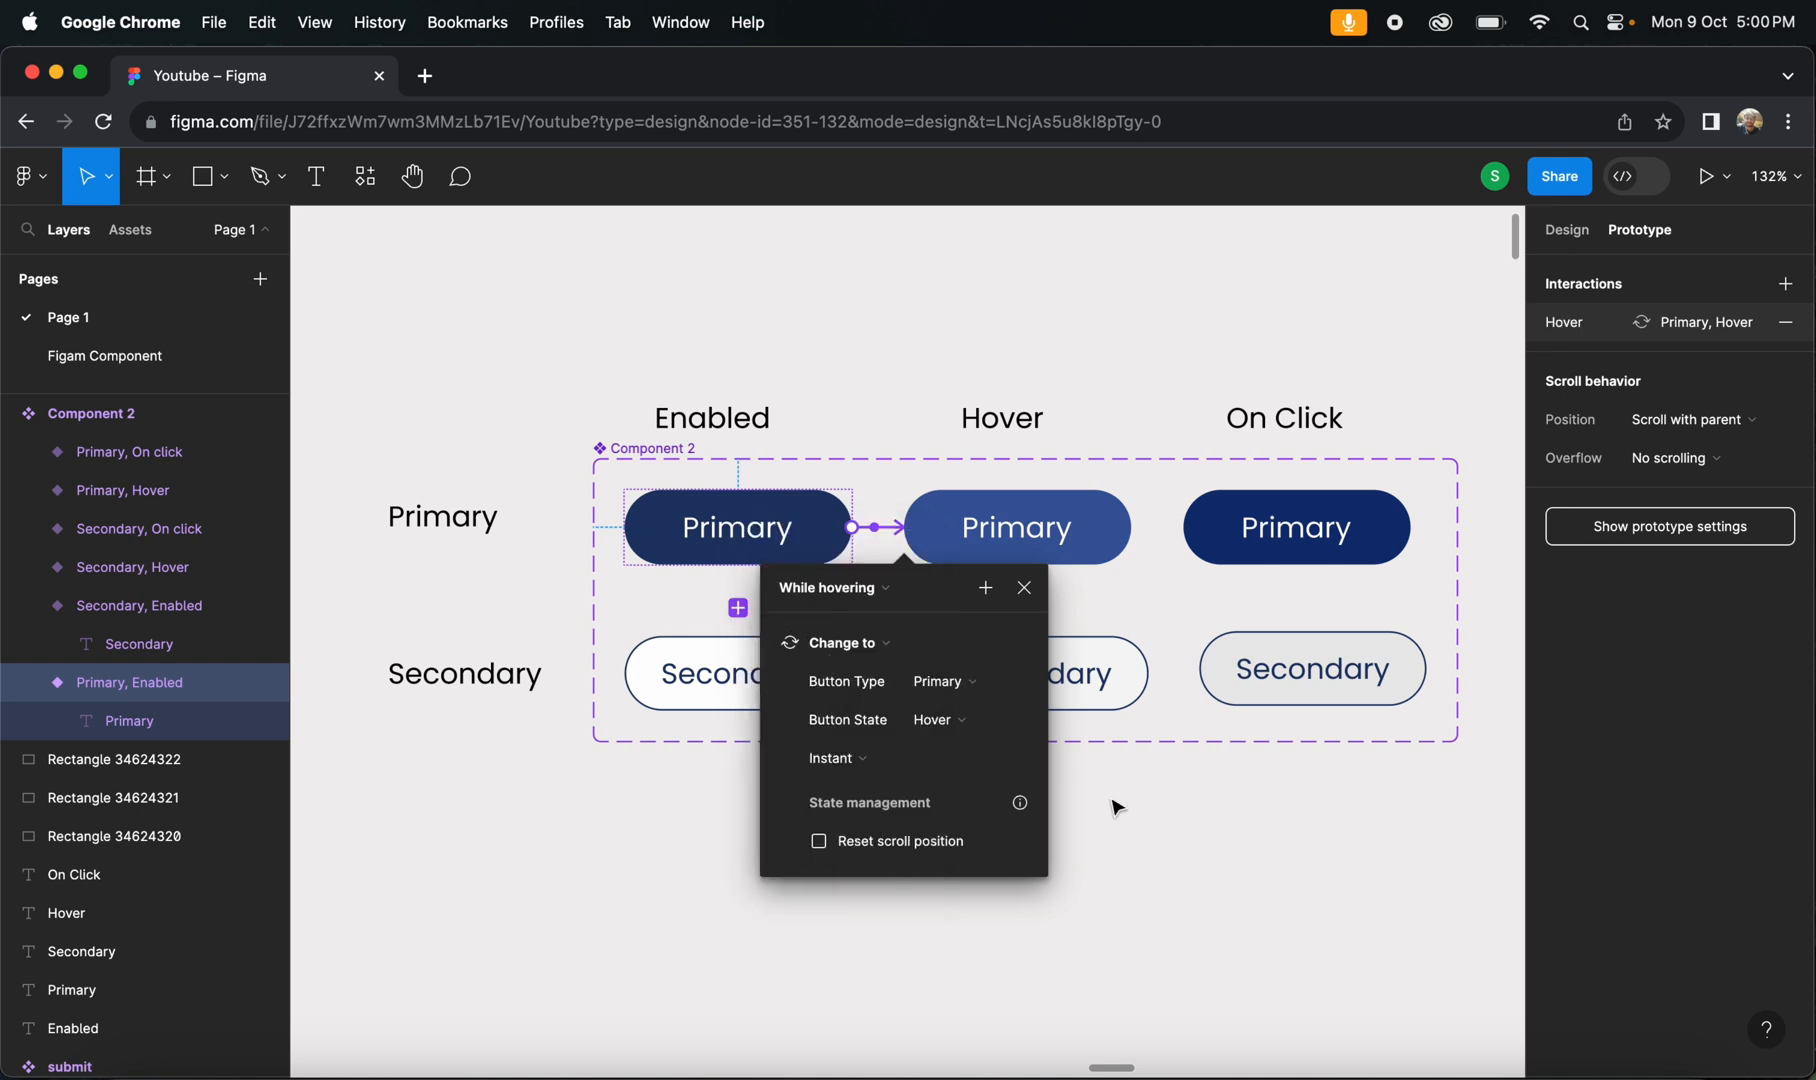
{"action": "left_click", "coordinate": [1113, 858]}
- Add a prototype connection from the Primary Hover variant to the Primary On click variant
{"action": "left_click", "coordinate": [1040, 540]}
{"action": "left_click_drag", "start_coordinate": [1132, 527], "coordinate": [1268, 530]}
{"action": "left_click", "coordinate": [824, 802]}
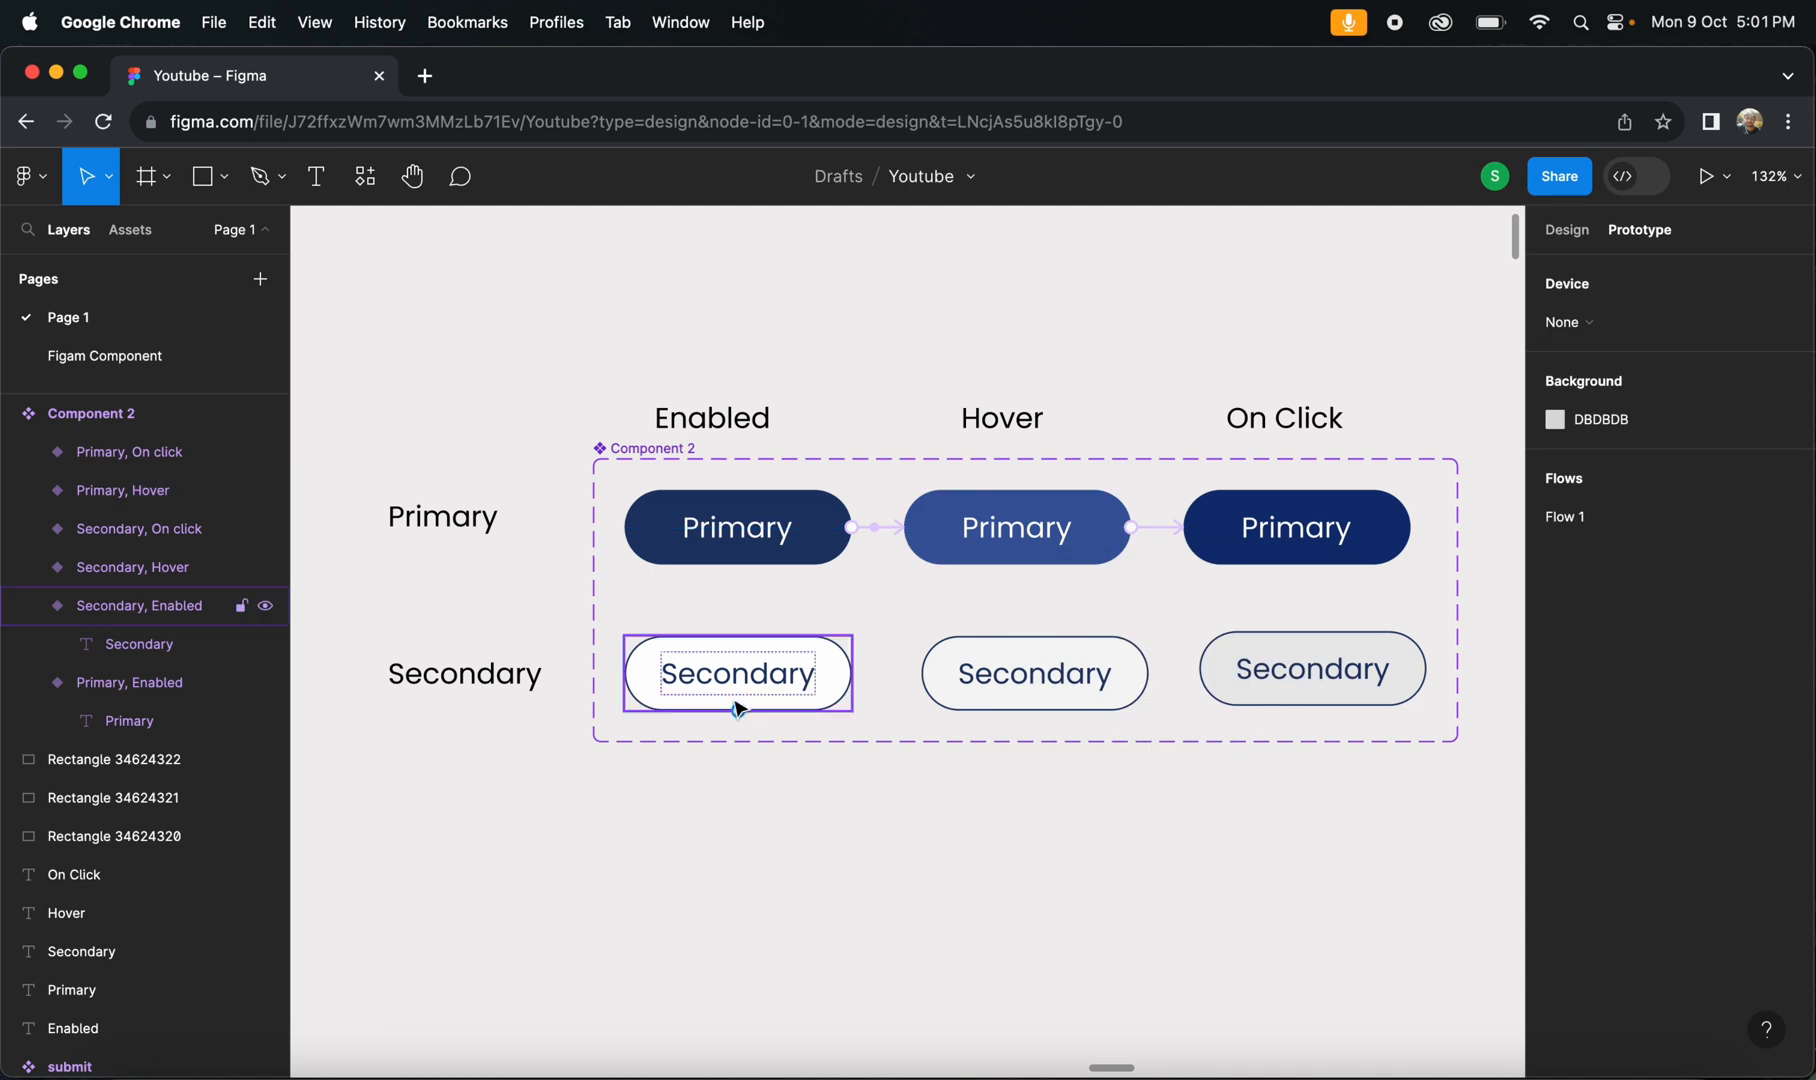
- Add a prototype interaction from the Secondary Enabled variant to the Secondary Hover variant, triggered While hovering
{"action": "left_click", "coordinate": [738, 700]}
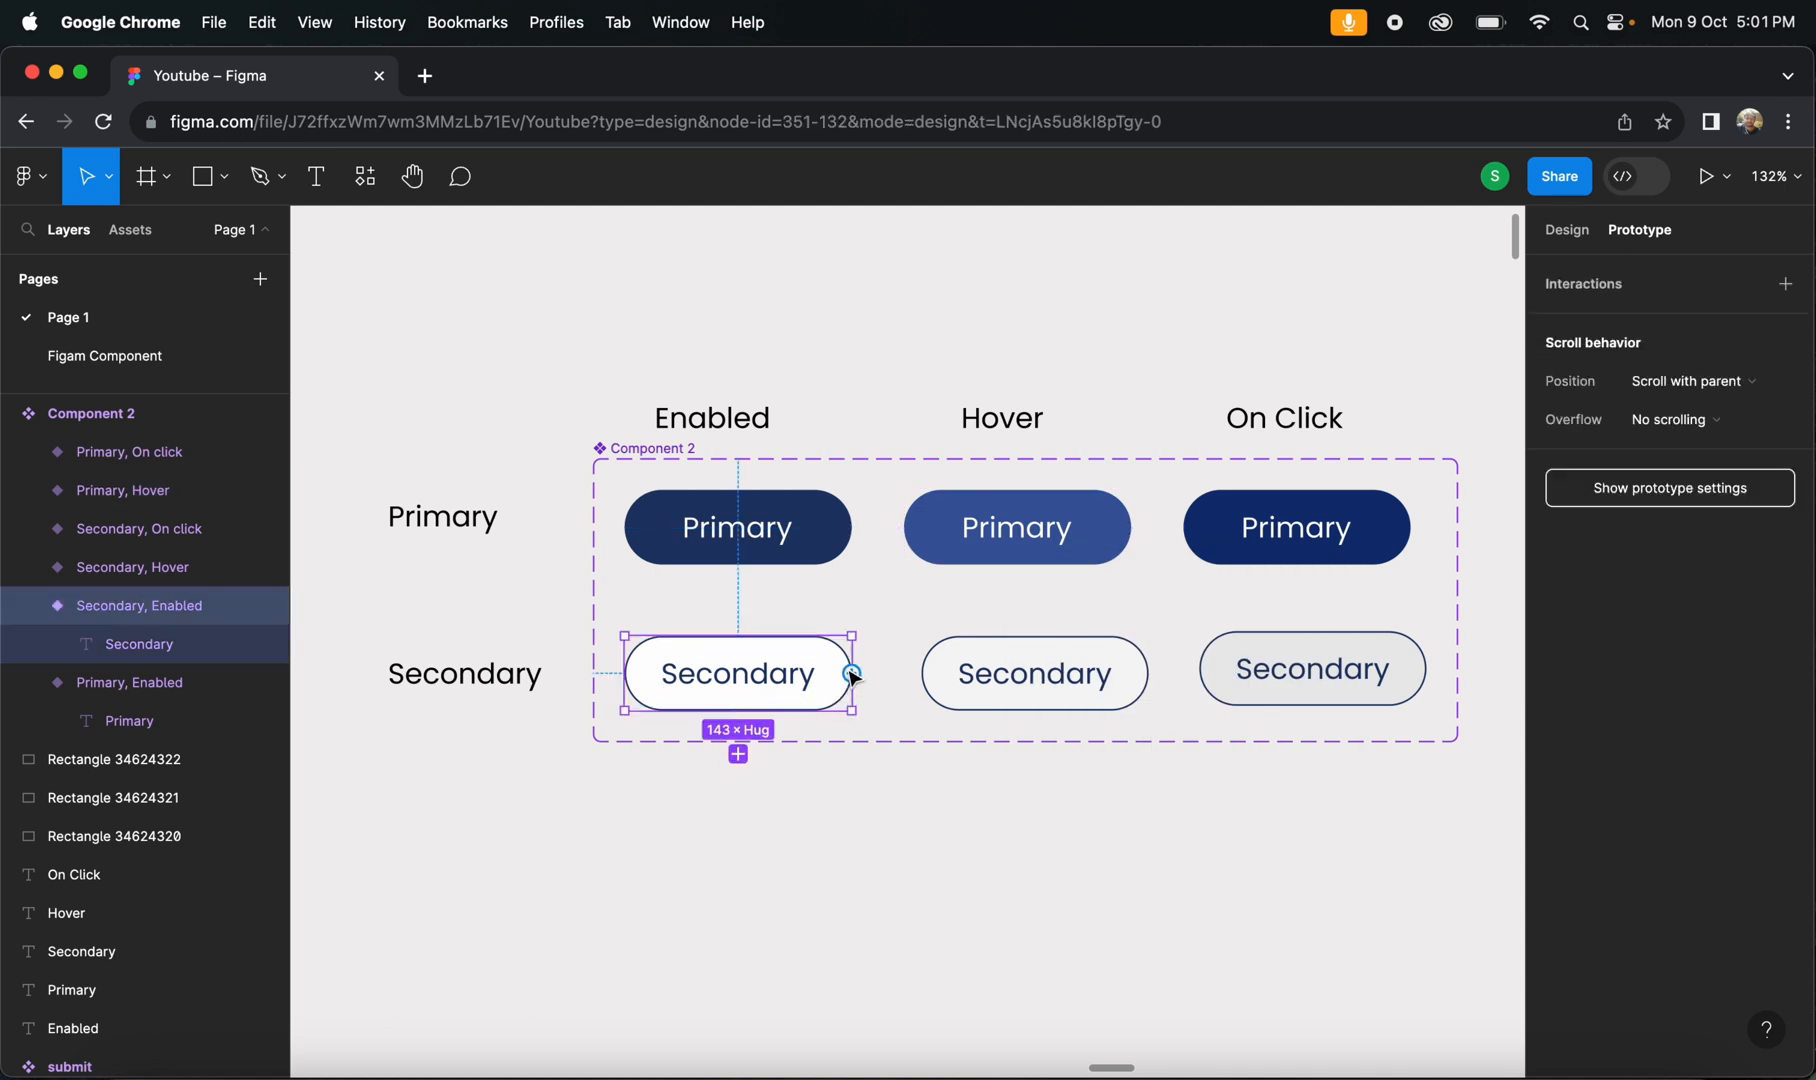
{"action": "left_click_drag", "start_coordinate": [853, 677], "coordinate": [1035, 673]}
{"action": "left_click", "coordinate": [826, 732]}
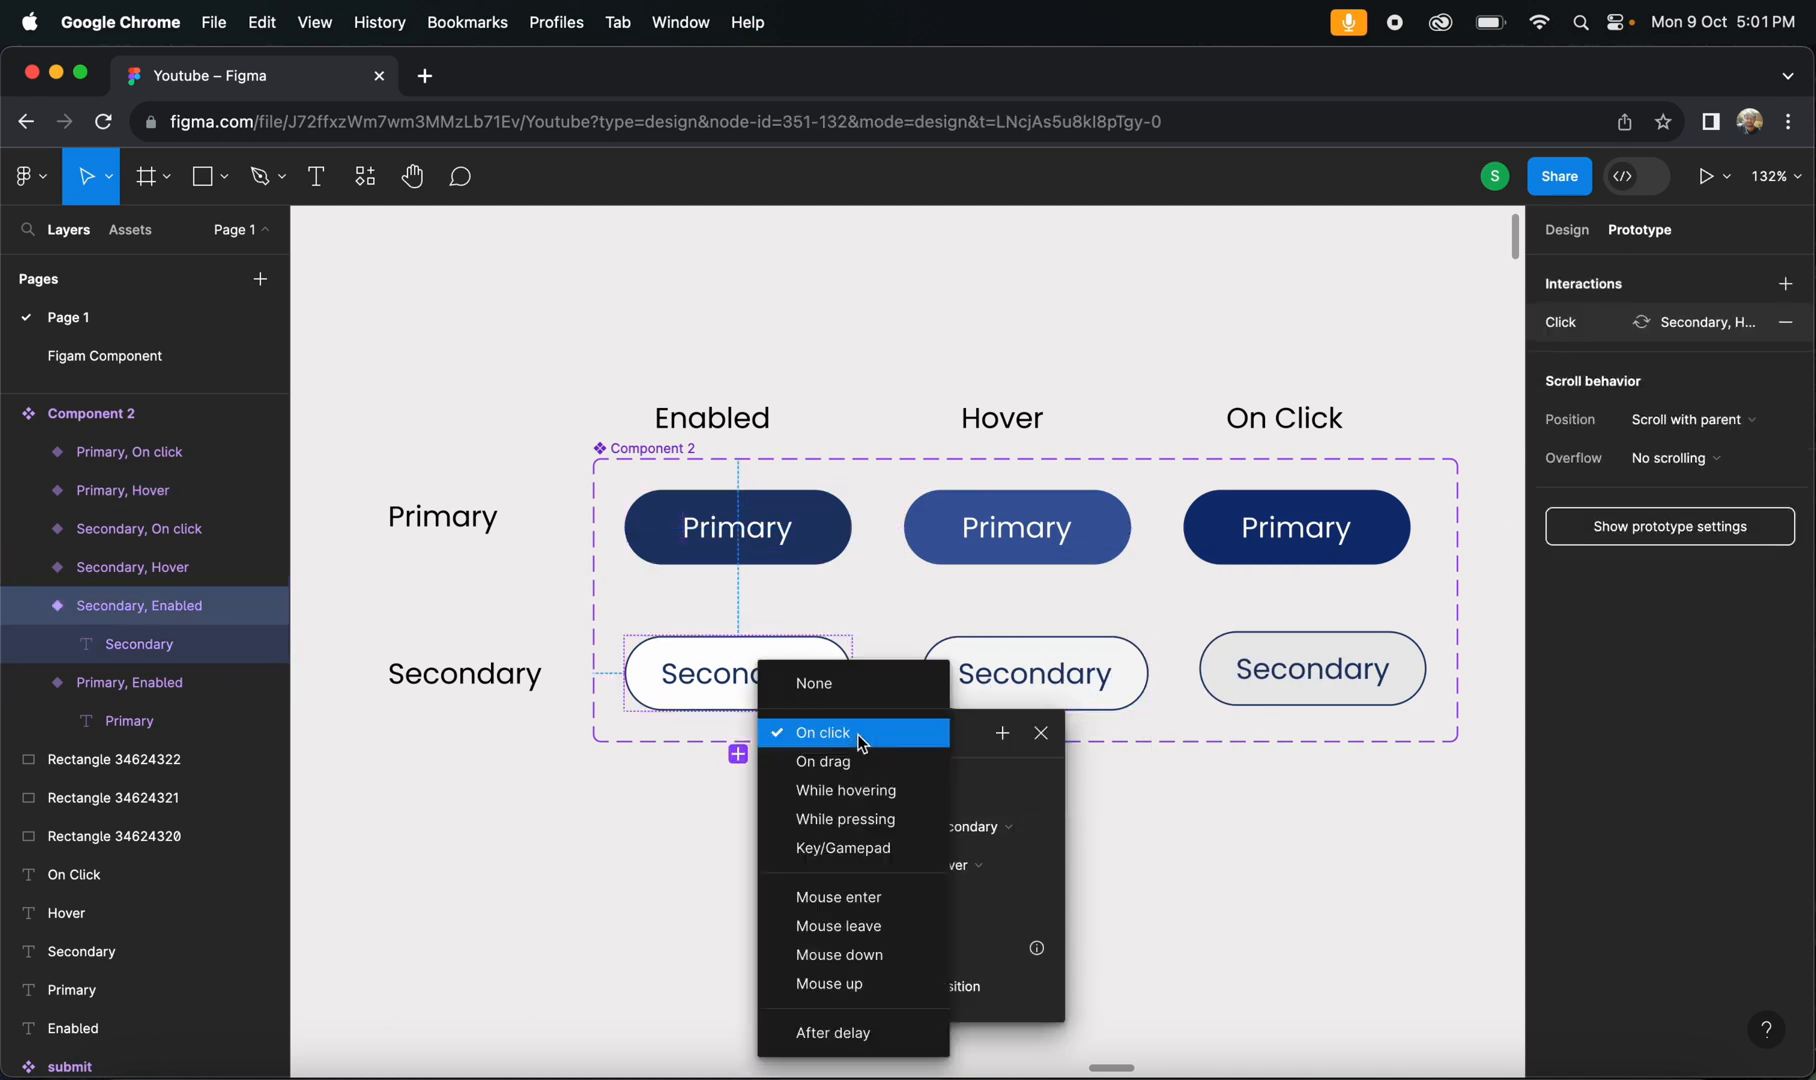
{"action": "left_click", "coordinate": [850, 797]}
- Add a prototype interaction from the Secondary Hover variant to the Secondary On click variant, triggered On click
{"action": "left_click", "coordinate": [1115, 701]}
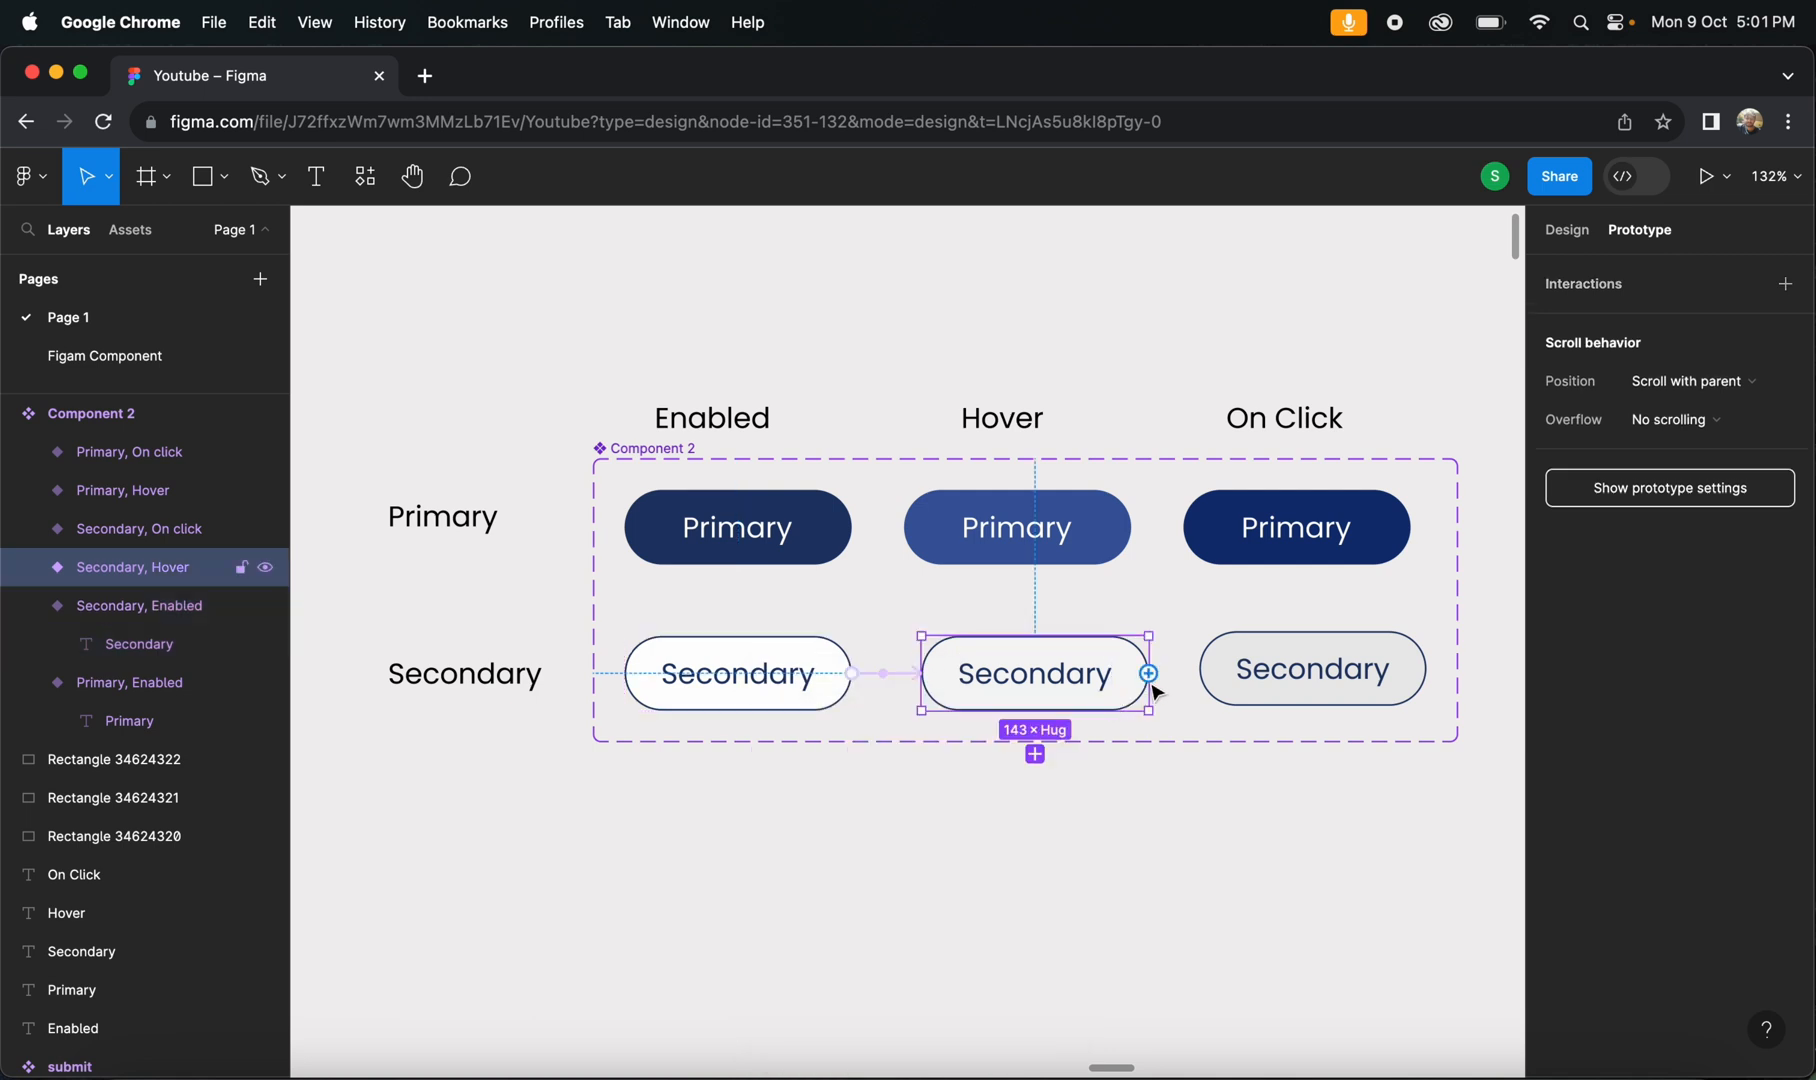
{"action": "left_click_drag", "start_coordinate": [1149, 673], "coordinate": [1217, 684]}
{"action": "left_click", "coordinate": [1108, 729]}
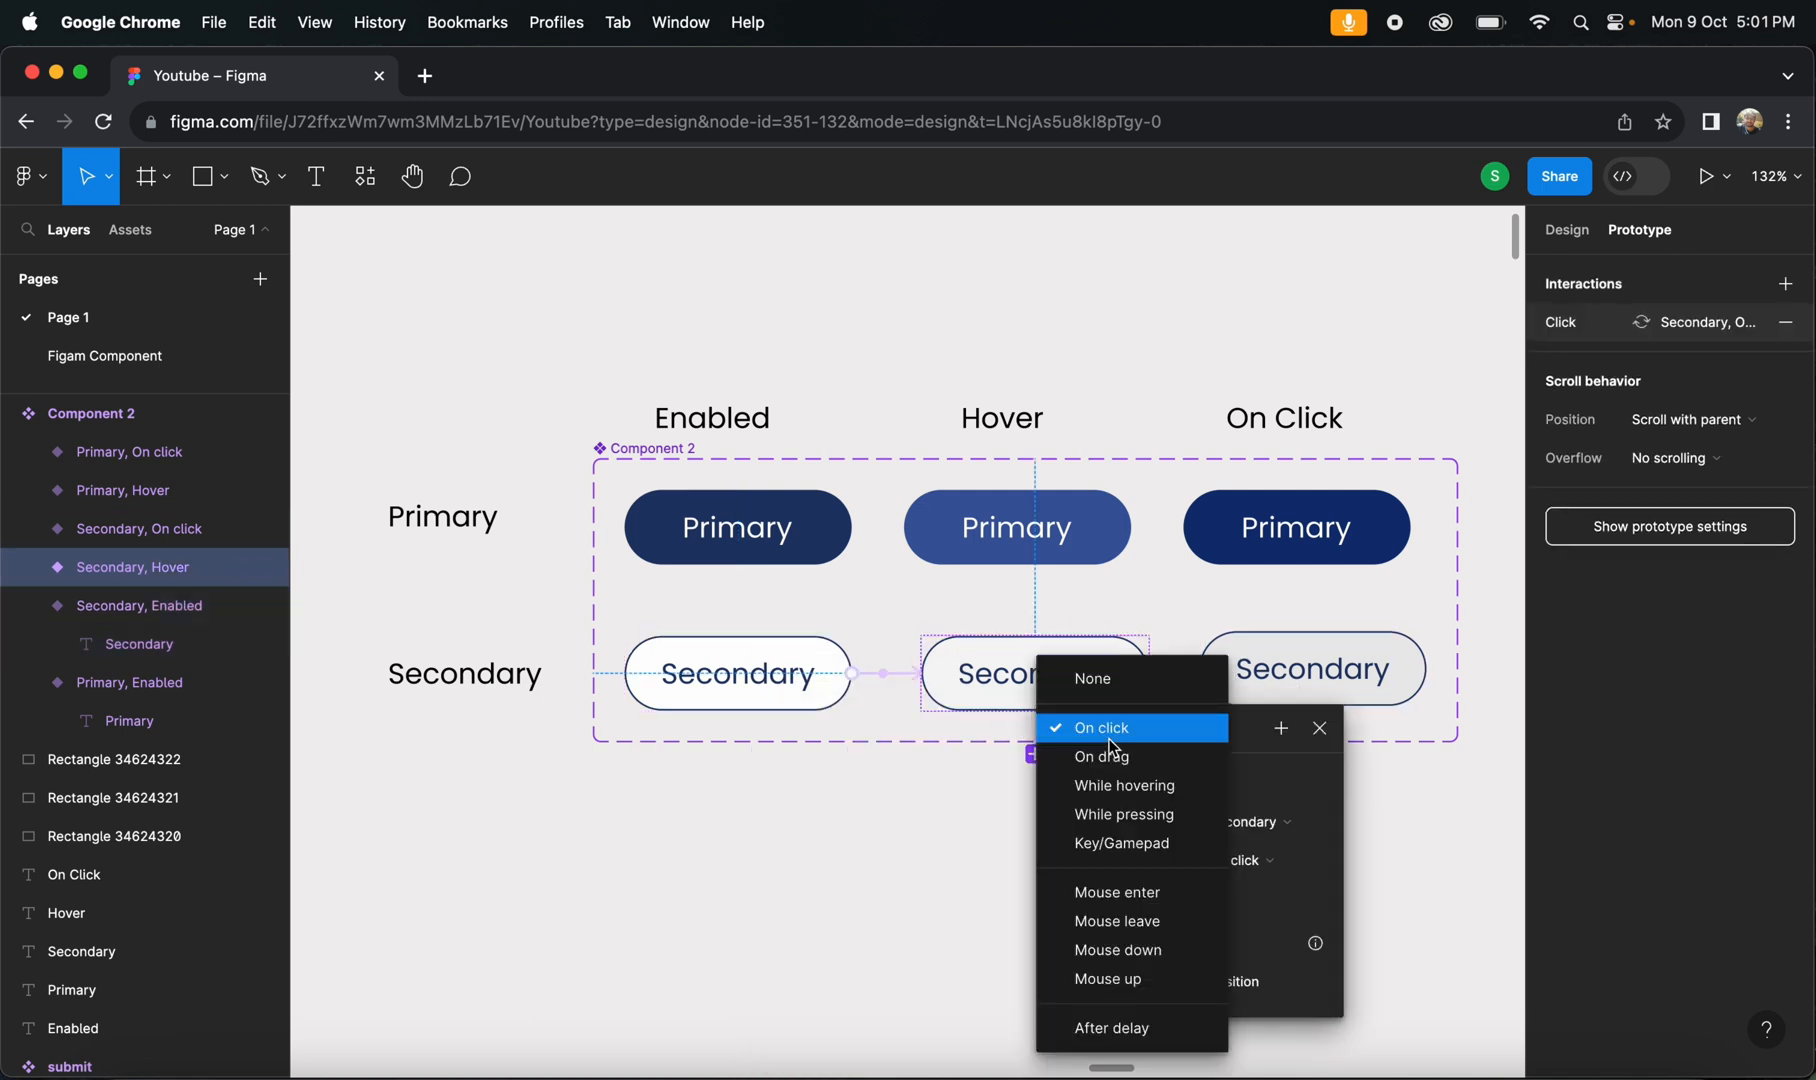
{"action": "left_click", "coordinate": [961, 818]}
{"action": "left_click", "coordinate": [872, 857]}
- Draw a frame about 537 × 278 below the button component set
{"action": "scroll", "coordinate": [859, 827], "scroll_direction": "down", "scroll_amount": 5}
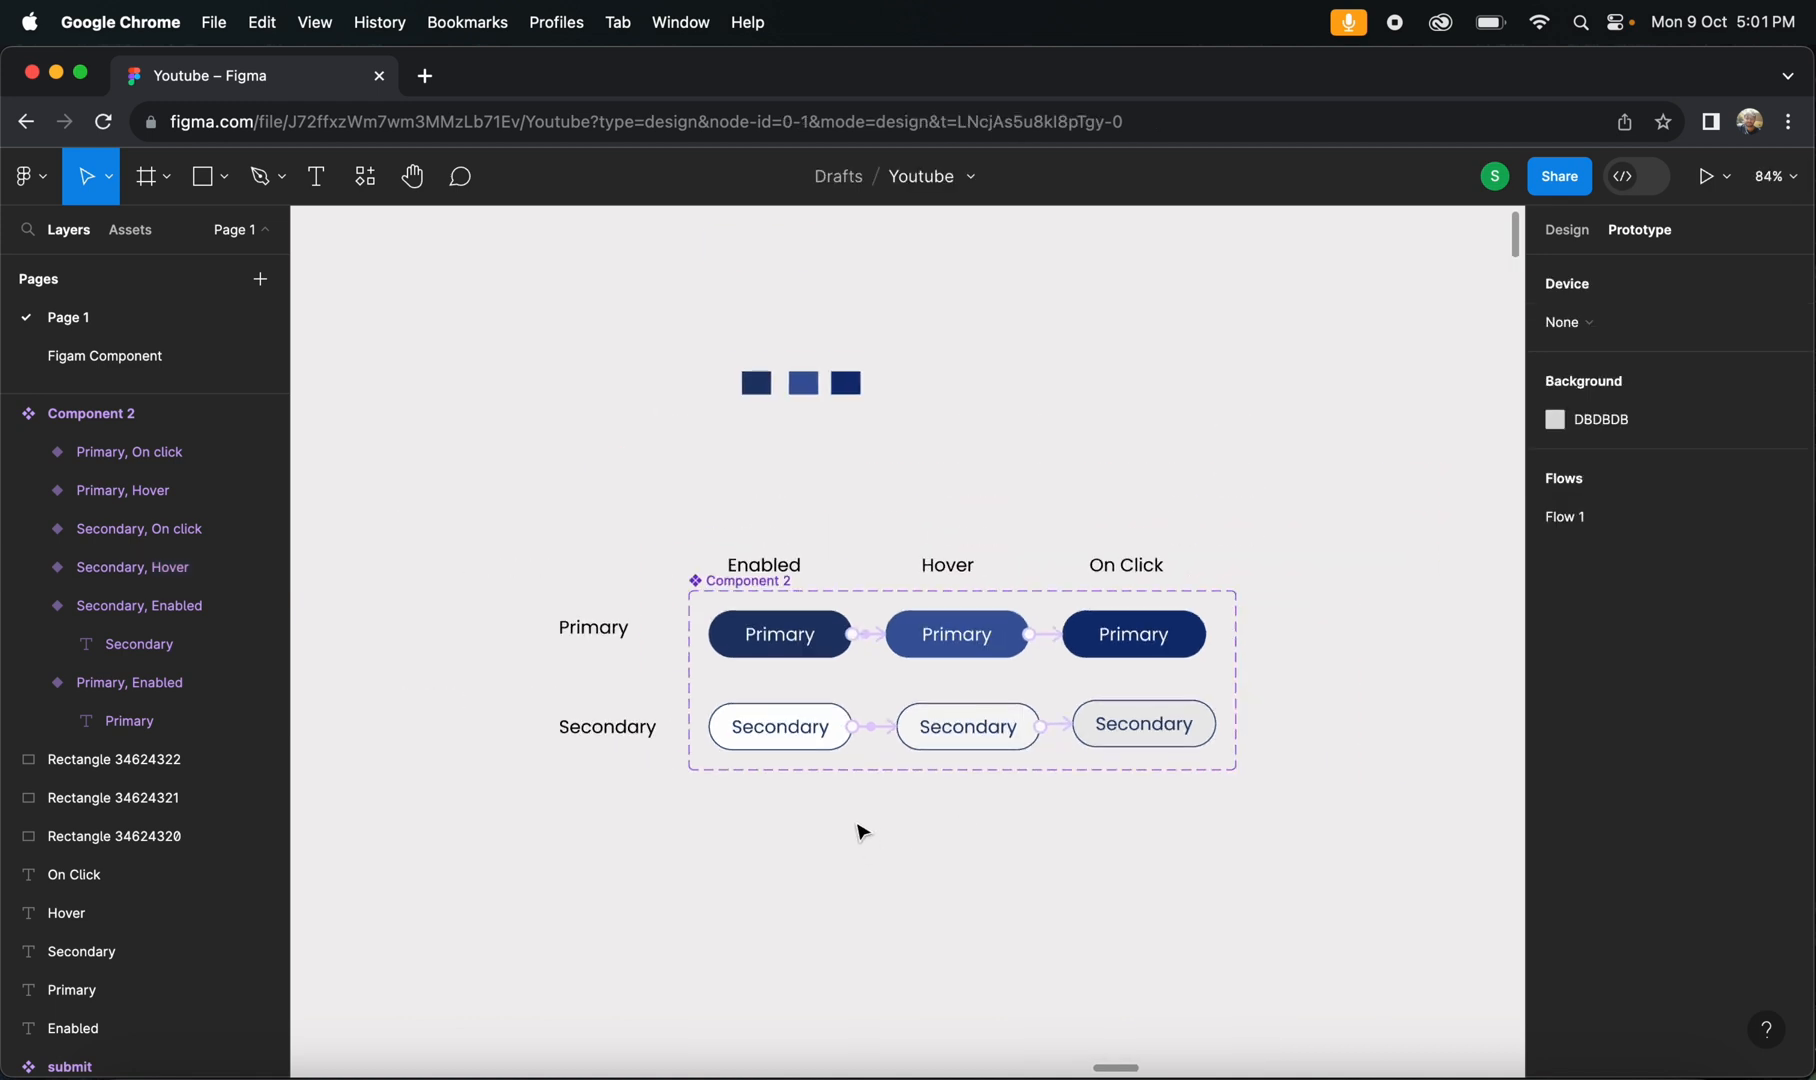
{"action": "key", "text": "f"}
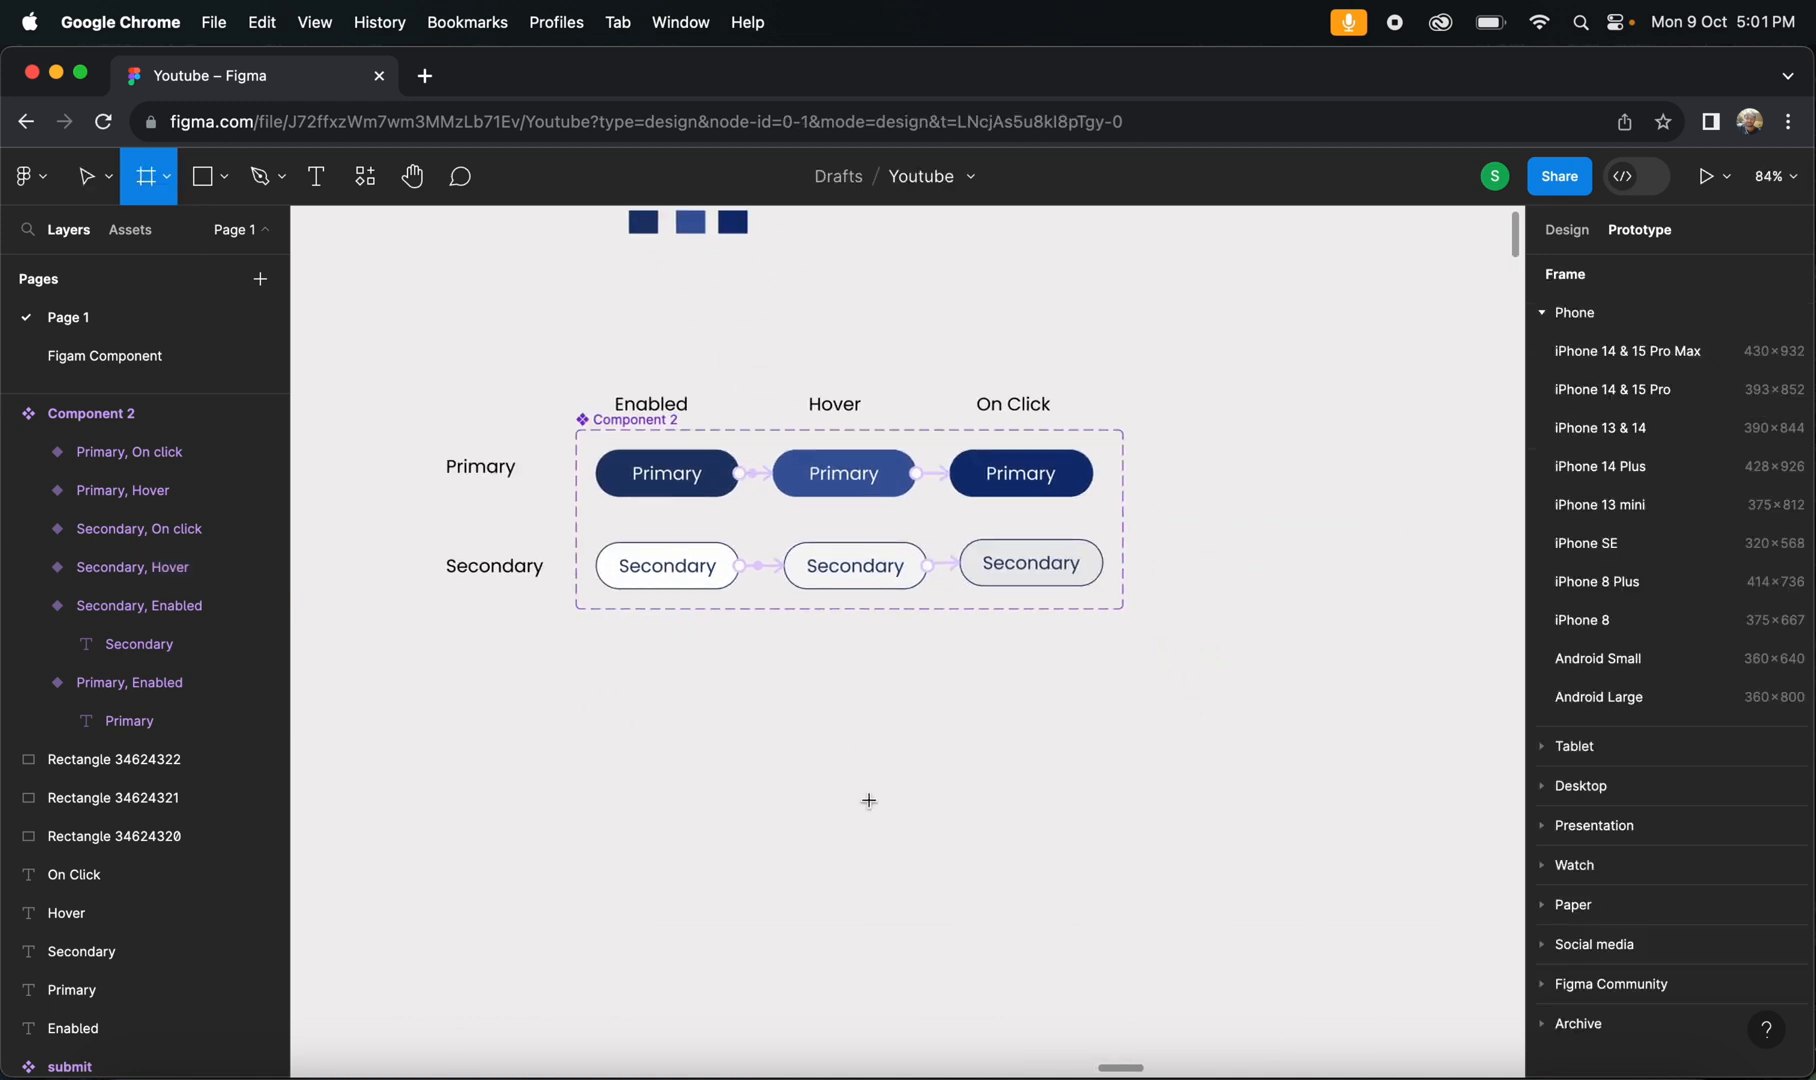
{"action": "left_click_drag", "start_coordinate": [628, 661], "coordinate": [1170, 940]}
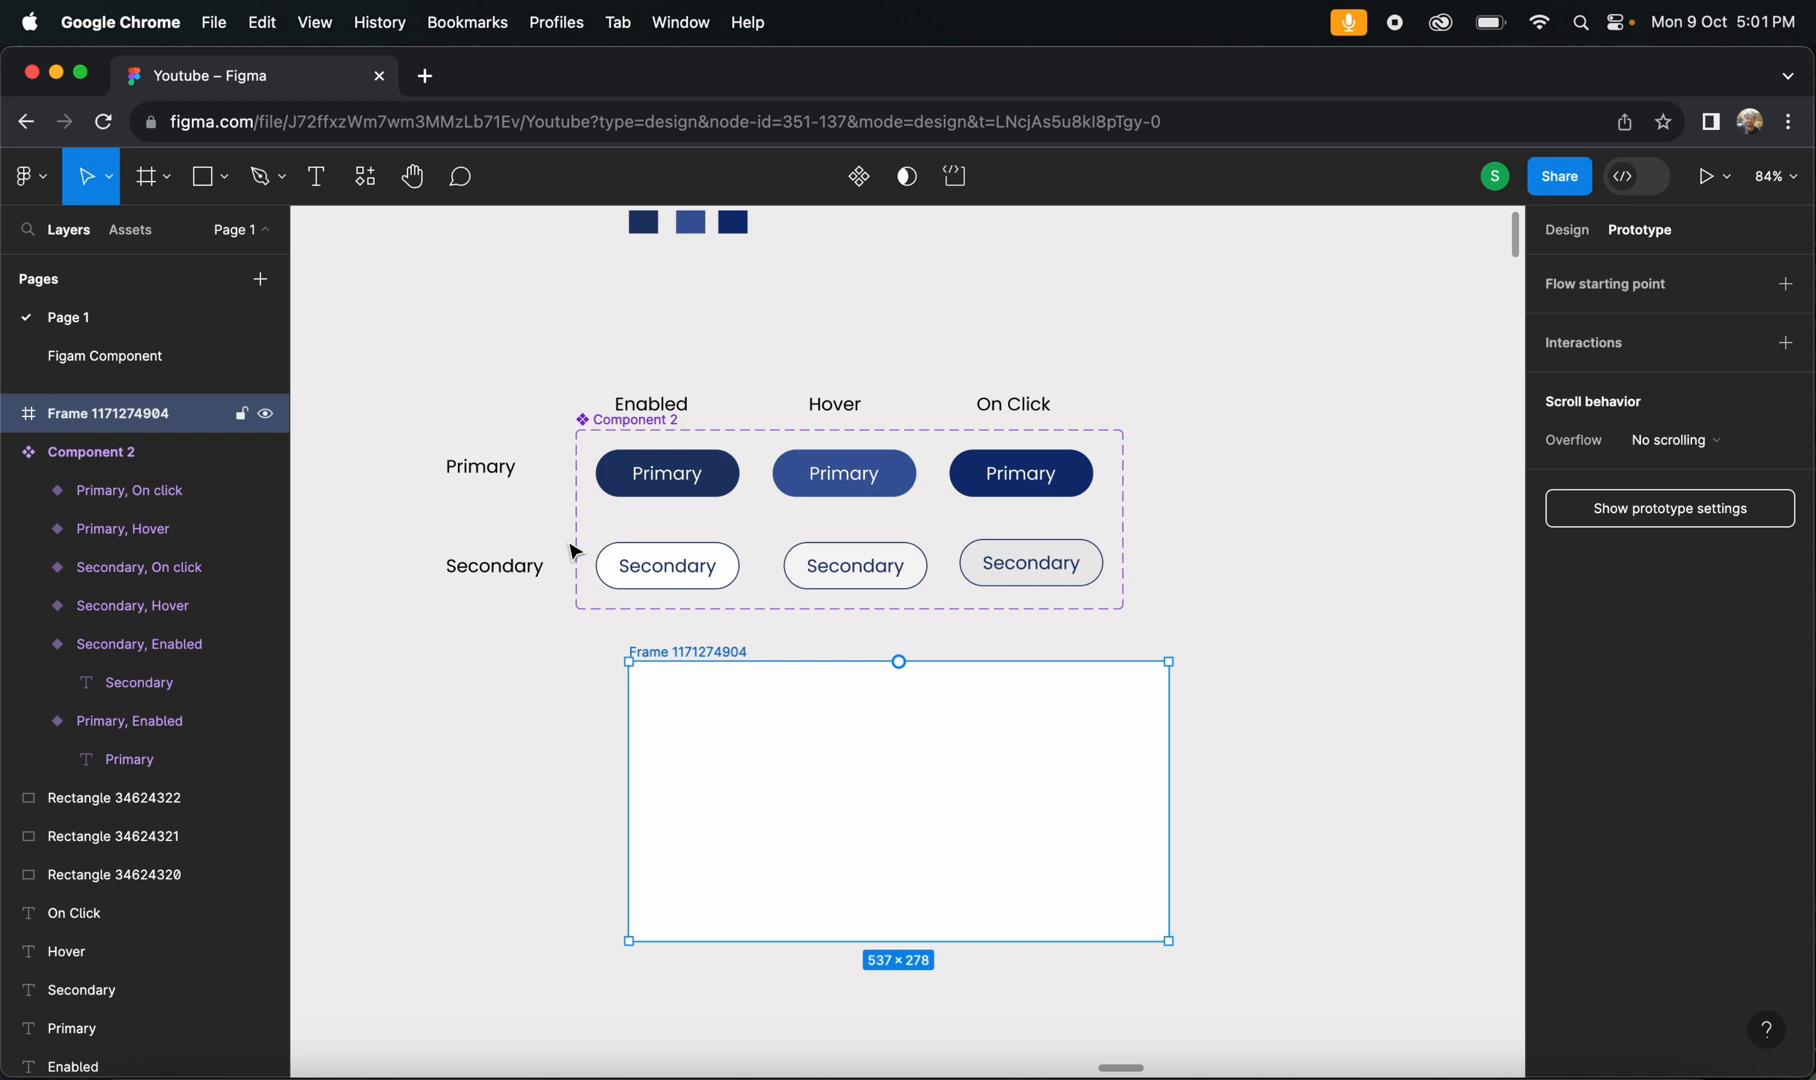
- Place an instance of the Primary Enabled button inside the new frame, copied from the component set
{"action": "left_click", "coordinate": [340, 276]}
{"action": "left_click", "coordinate": [658, 482]}
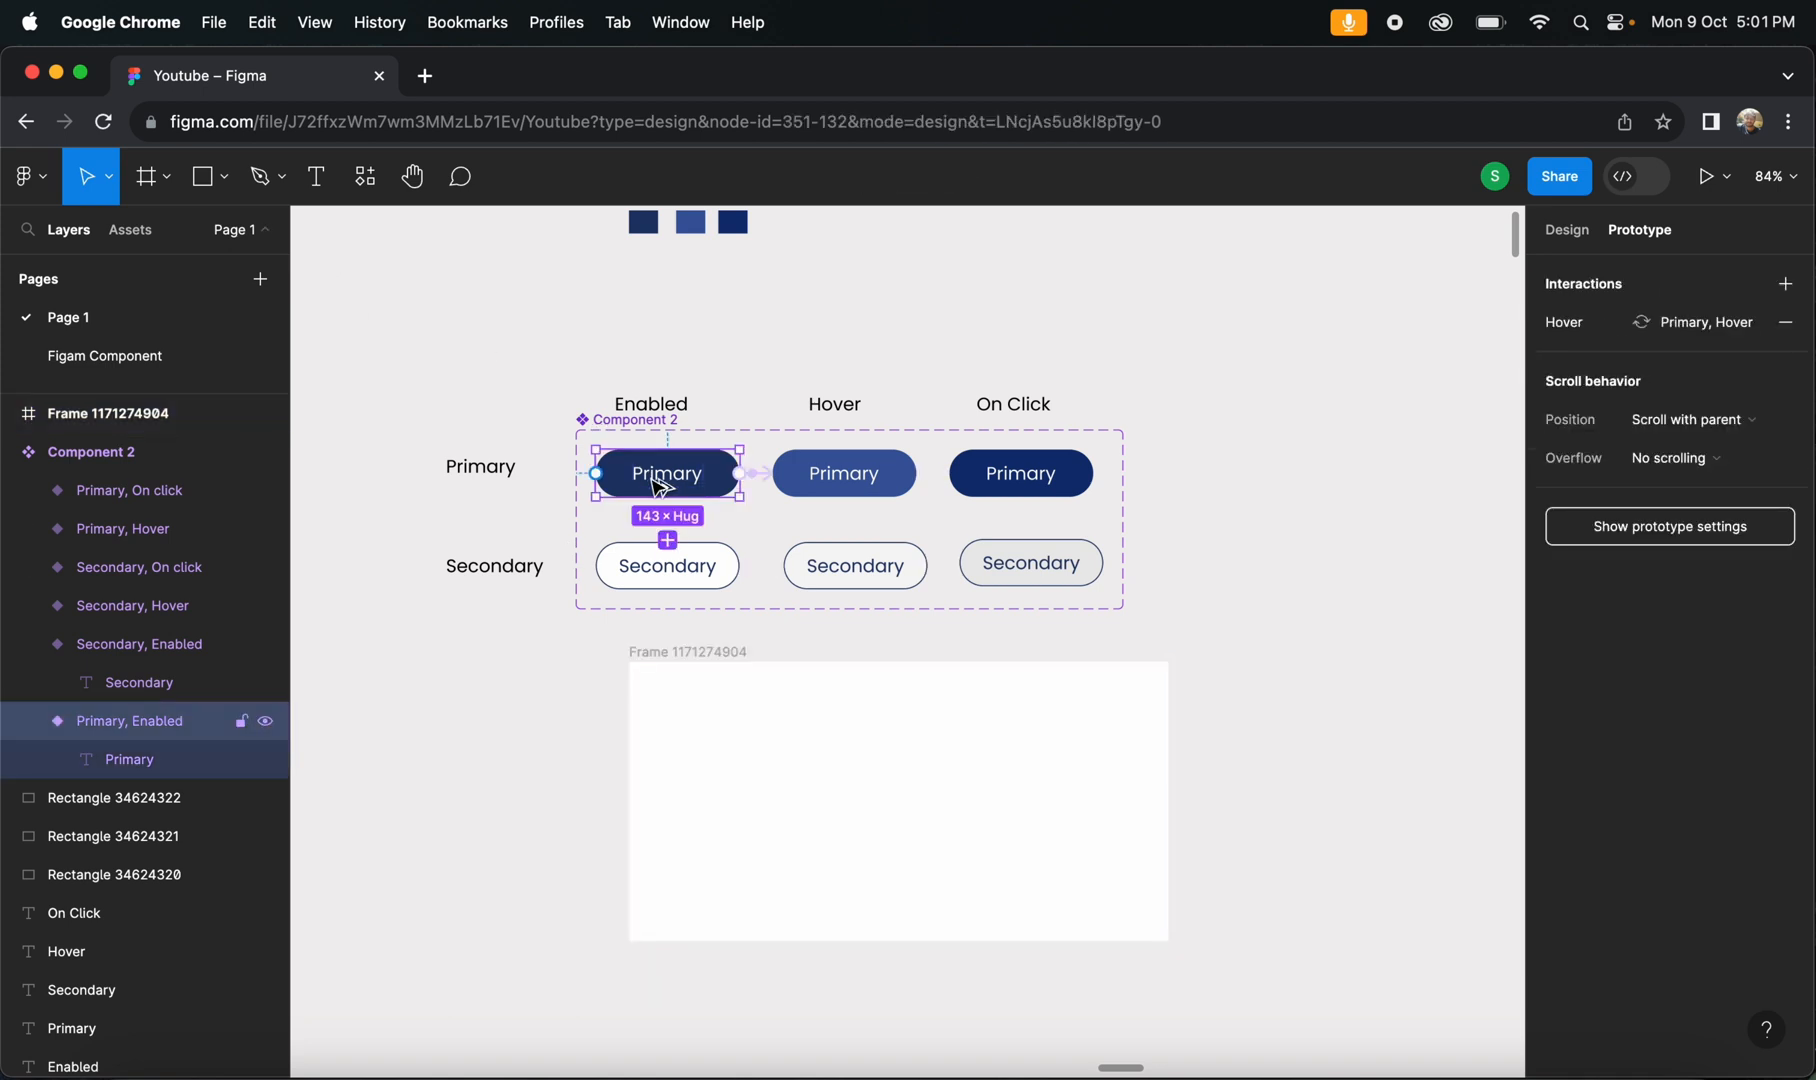
{"action": "left_click_drag", "start_coordinate": [660, 487], "coordinate": [790, 758]}
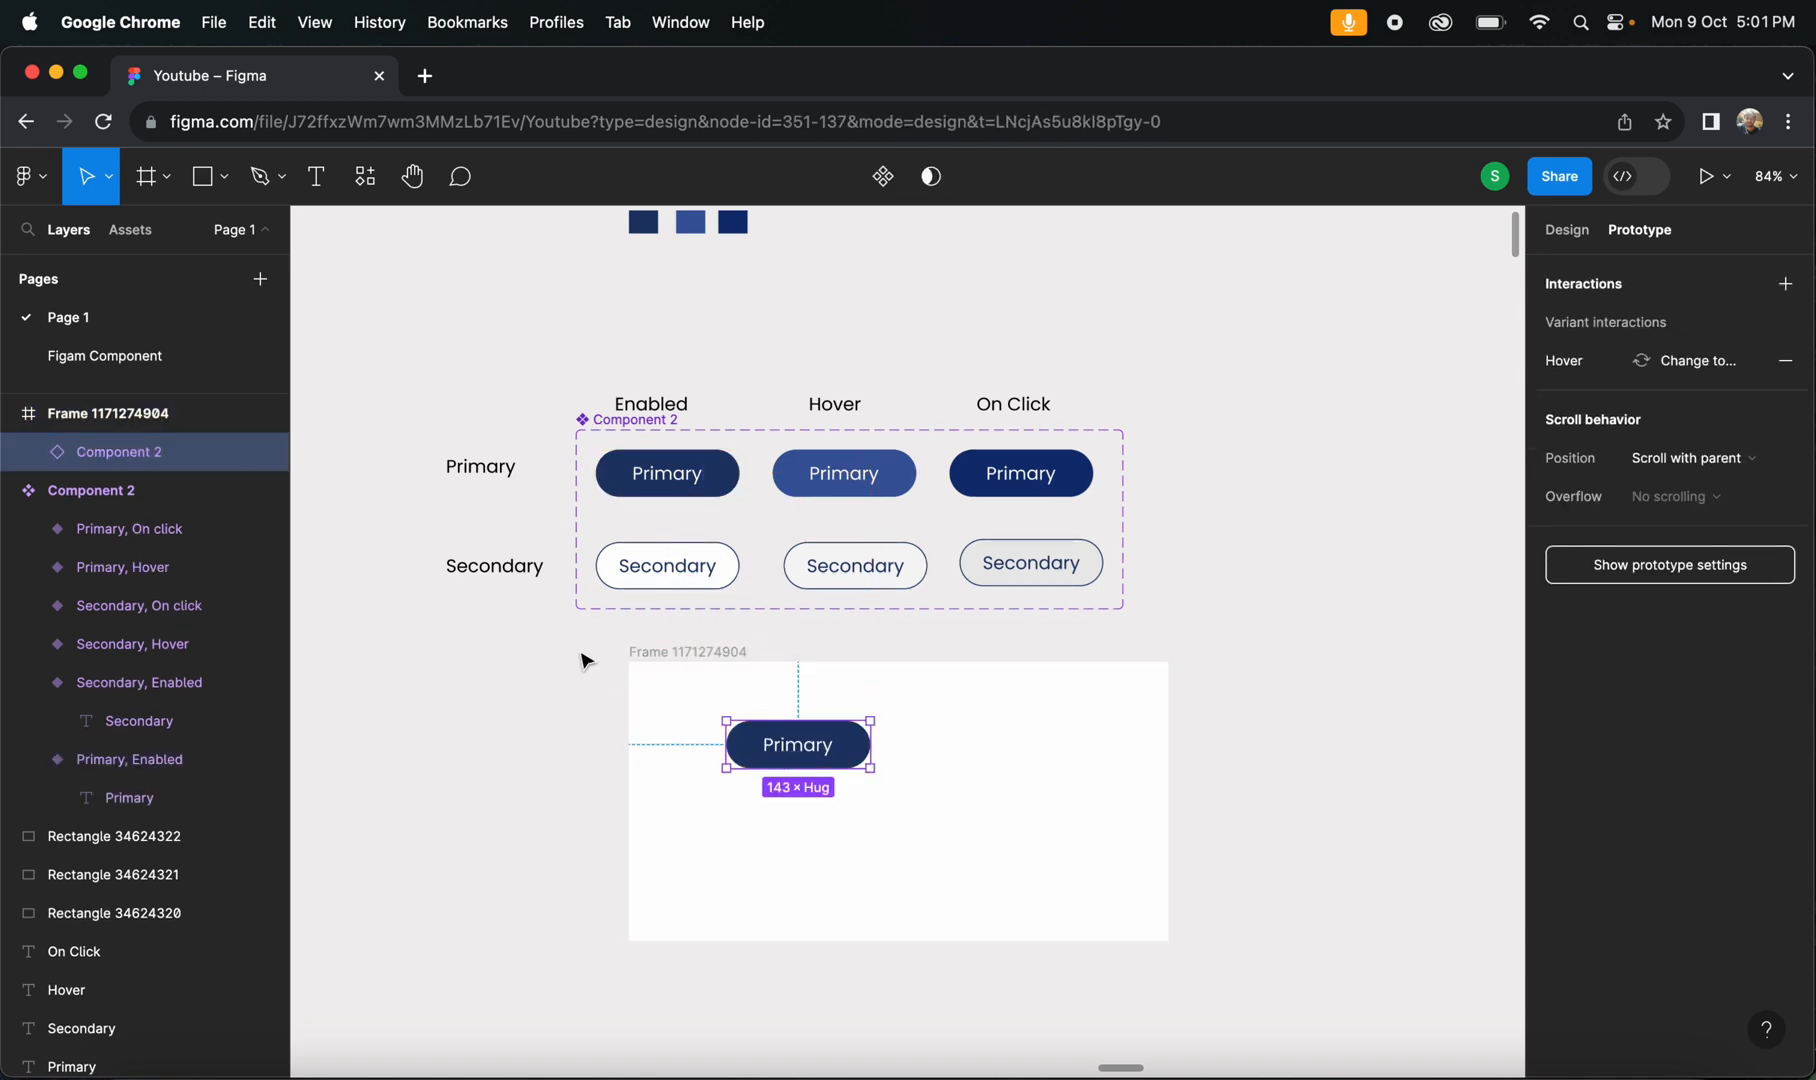
- Present the new frame as a prototype in its own browser tab and return to the design file
{"action": "left_click", "coordinate": [673, 655]}
{"action": "left_click", "coordinate": [673, 656]}
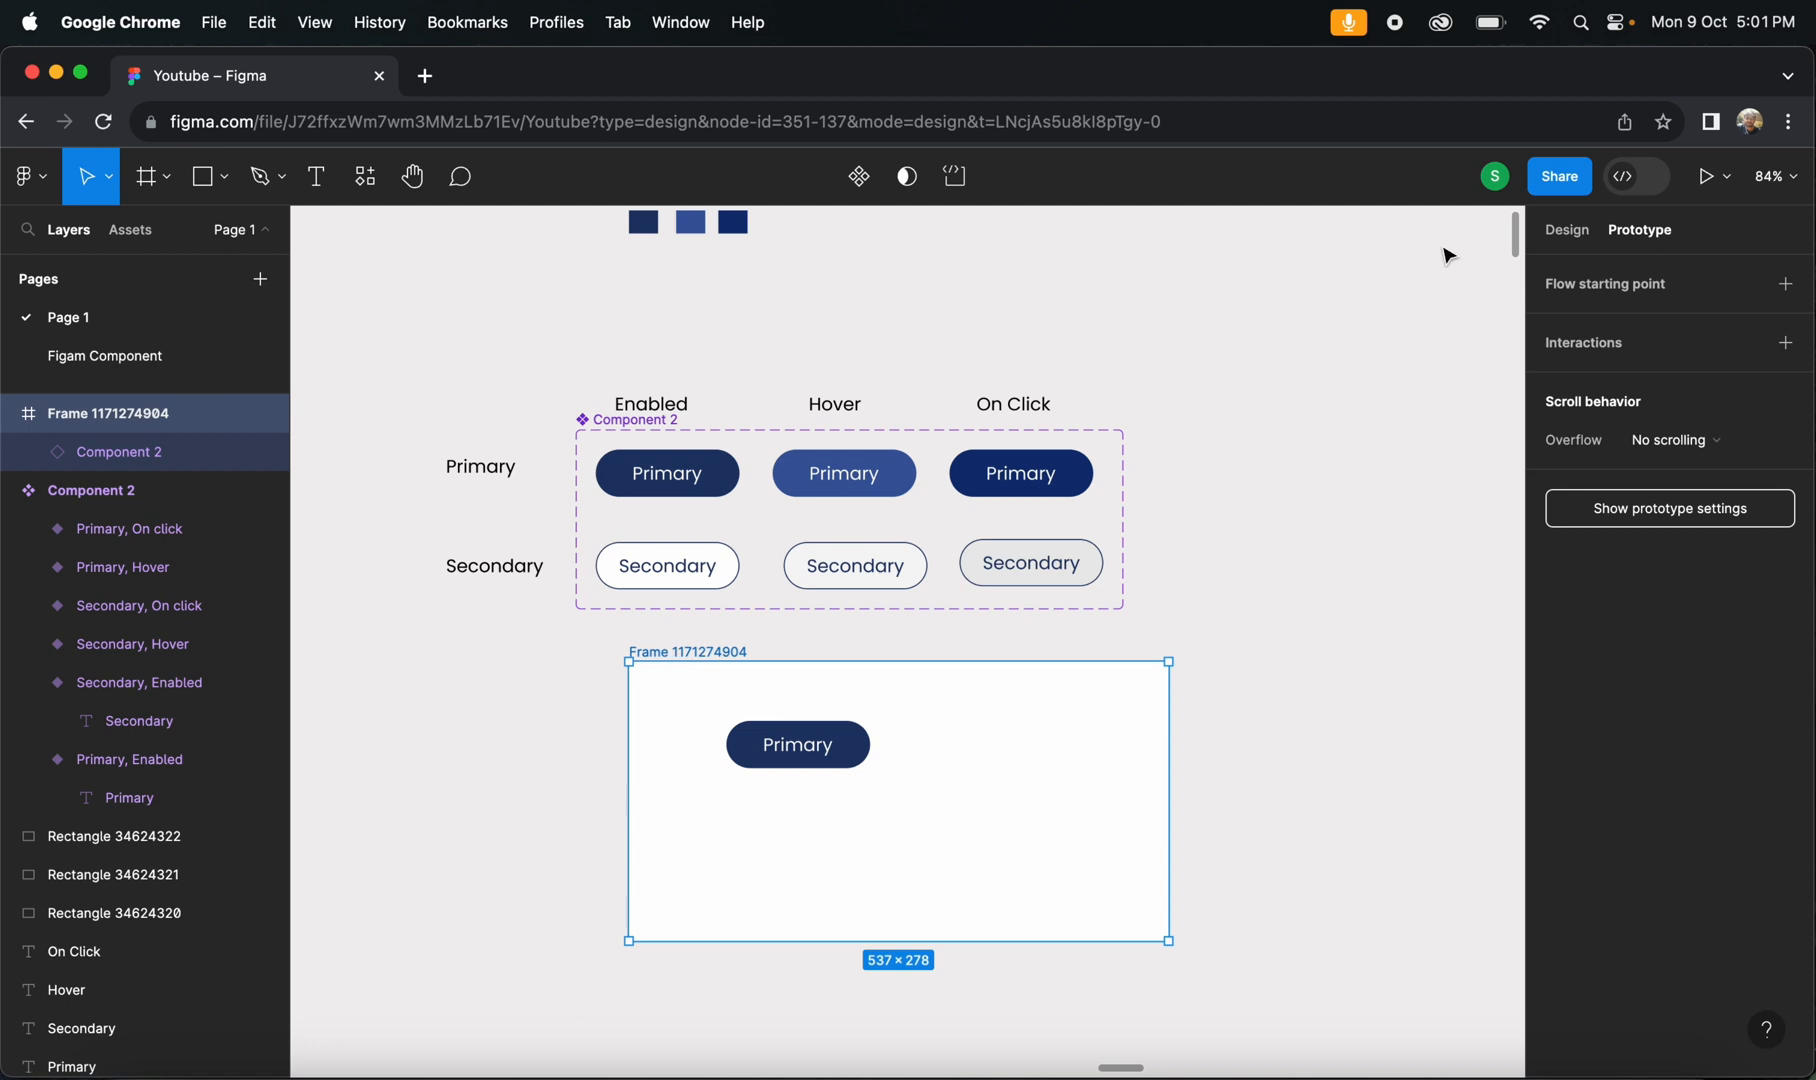
{"action": "left_click", "coordinate": [1706, 177]}
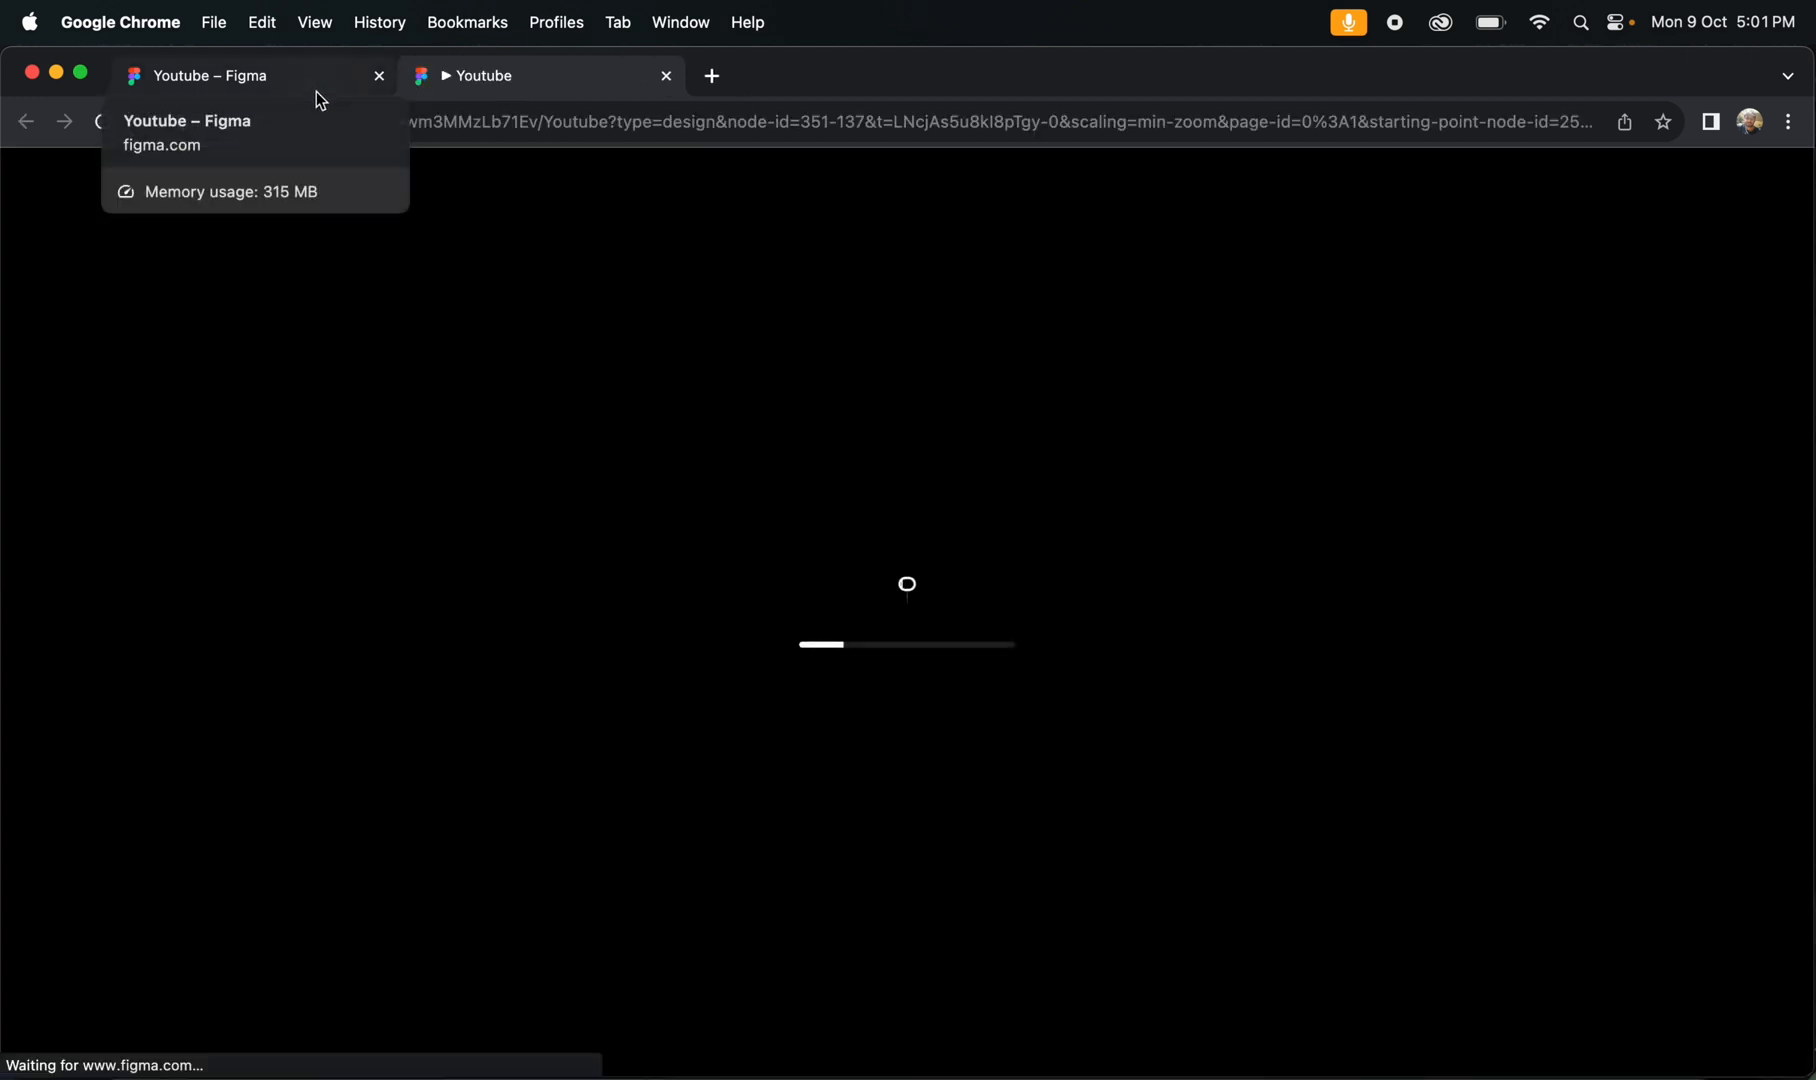
{"action": "left_click", "coordinate": [298, 73]}
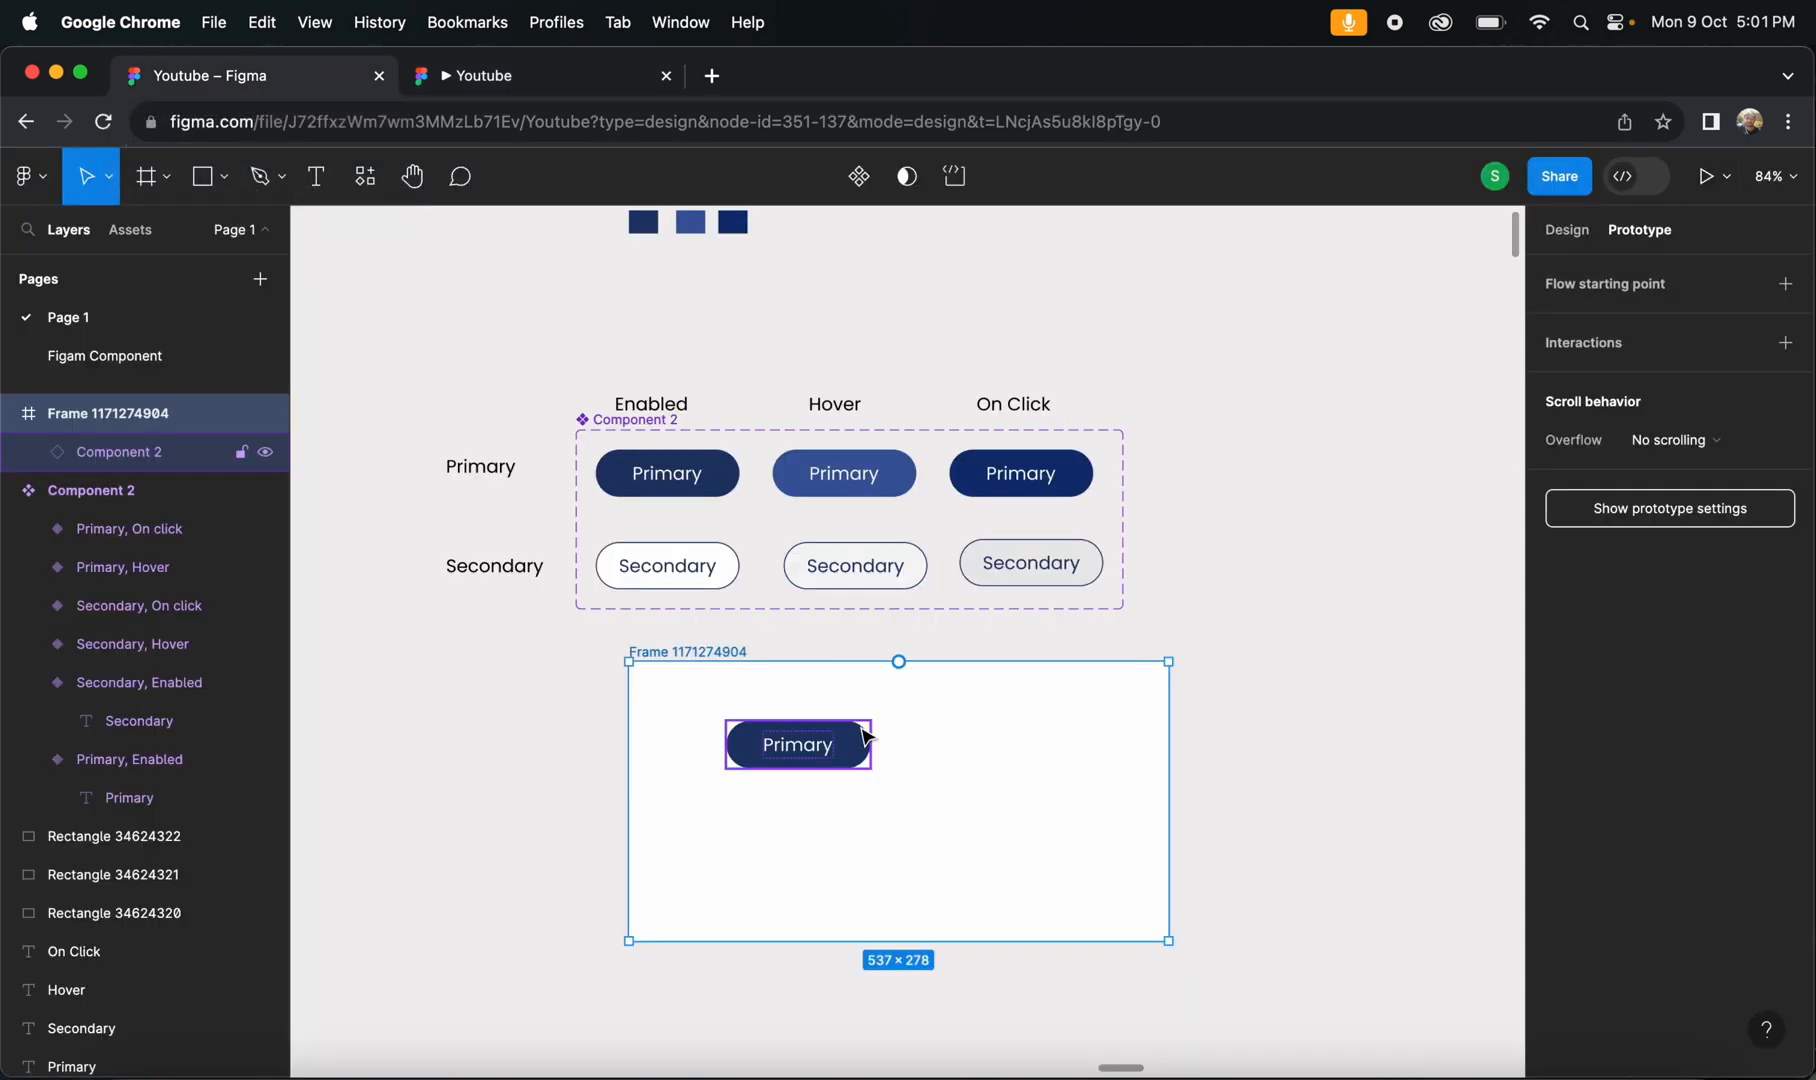
- Set the button instance in the frame to Button Type Secondary and Button State Hover in its design properties
{"action": "left_click", "coordinate": [1563, 233]}
{"action": "scroll", "coordinate": [900, 697], "scroll_direction": "up", "scroll_amount": 5}
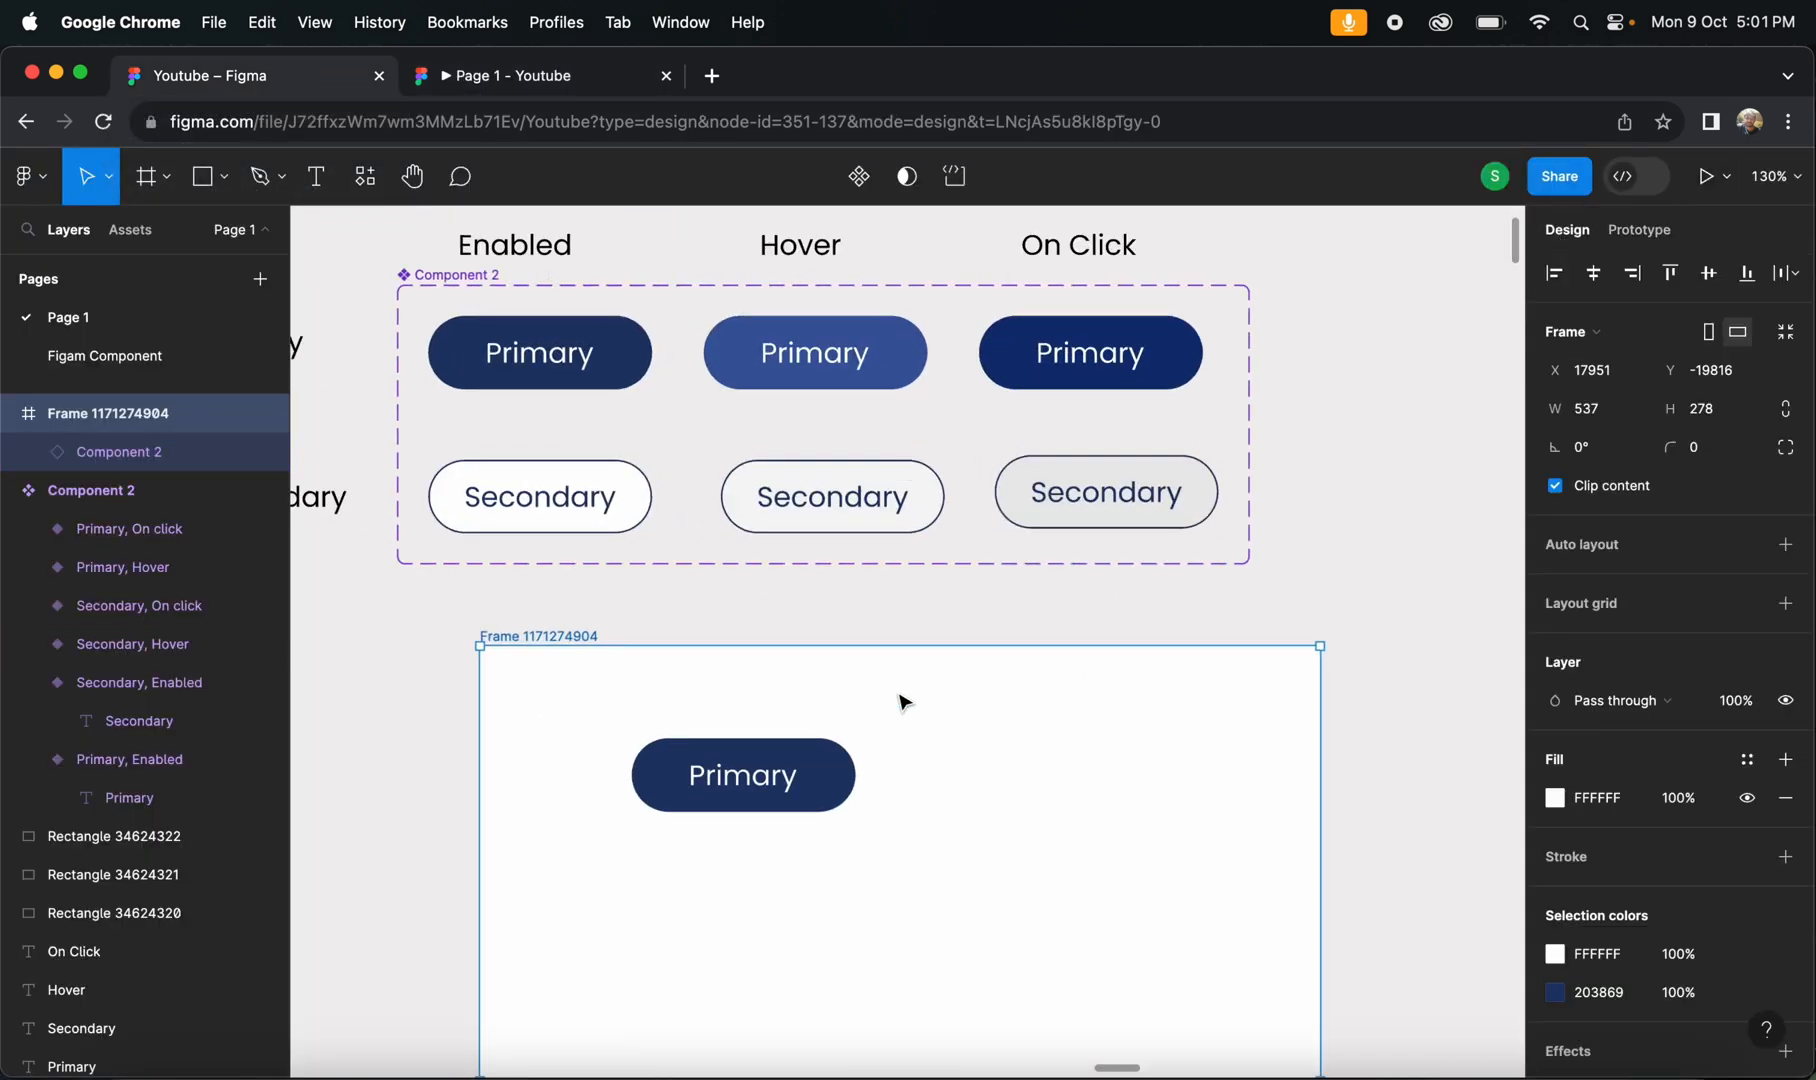
{"action": "left_click", "coordinate": [885, 652]}
{"action": "scroll", "coordinate": [885, 652], "scroll_direction": "up", "scroll_amount": 3}
{"action": "scroll", "coordinate": [885, 652], "scroll_direction": "right", "scroll_amount": 2}
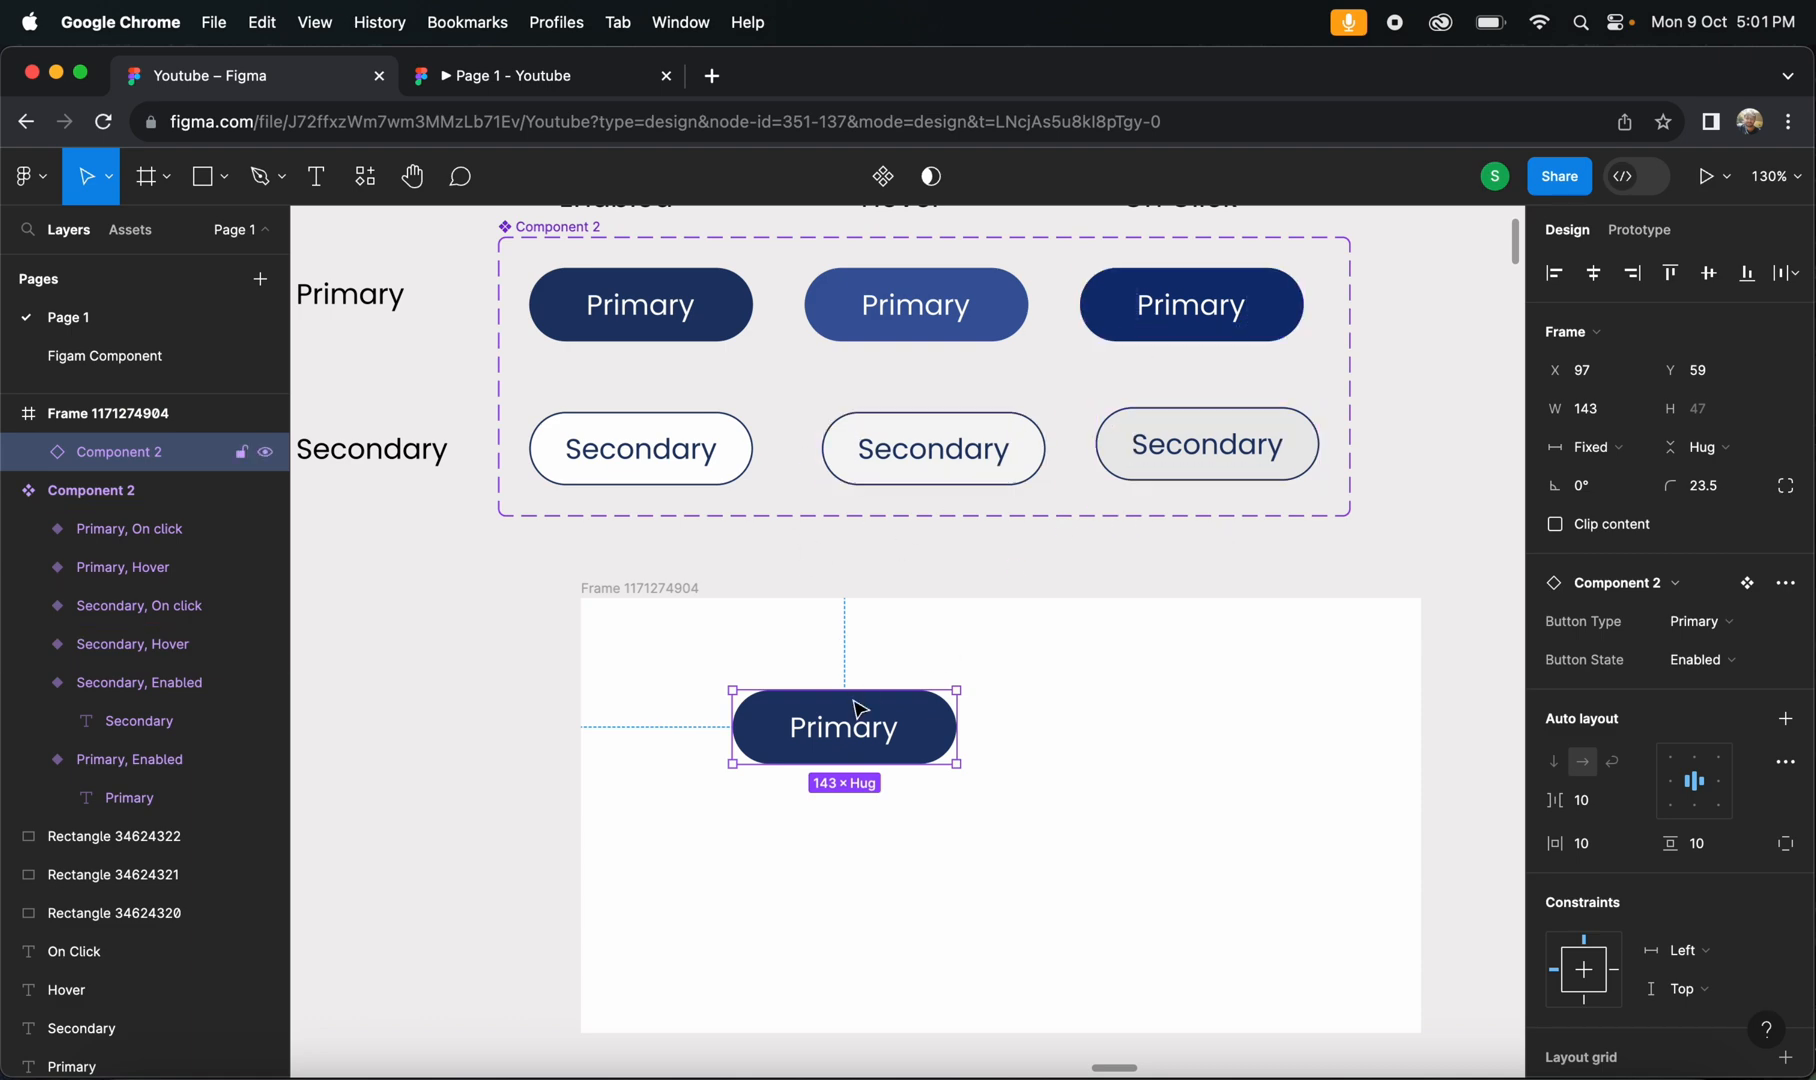
{"action": "scroll", "coordinate": [855, 712], "scroll_direction": "up", "scroll_amount": 5}
{"action": "scroll", "coordinate": [855, 712], "scroll_direction": "down", "scroll_amount": 5}
{"action": "scroll", "coordinate": [840, 700], "scroll_direction": "down", "scroll_amount": 1}
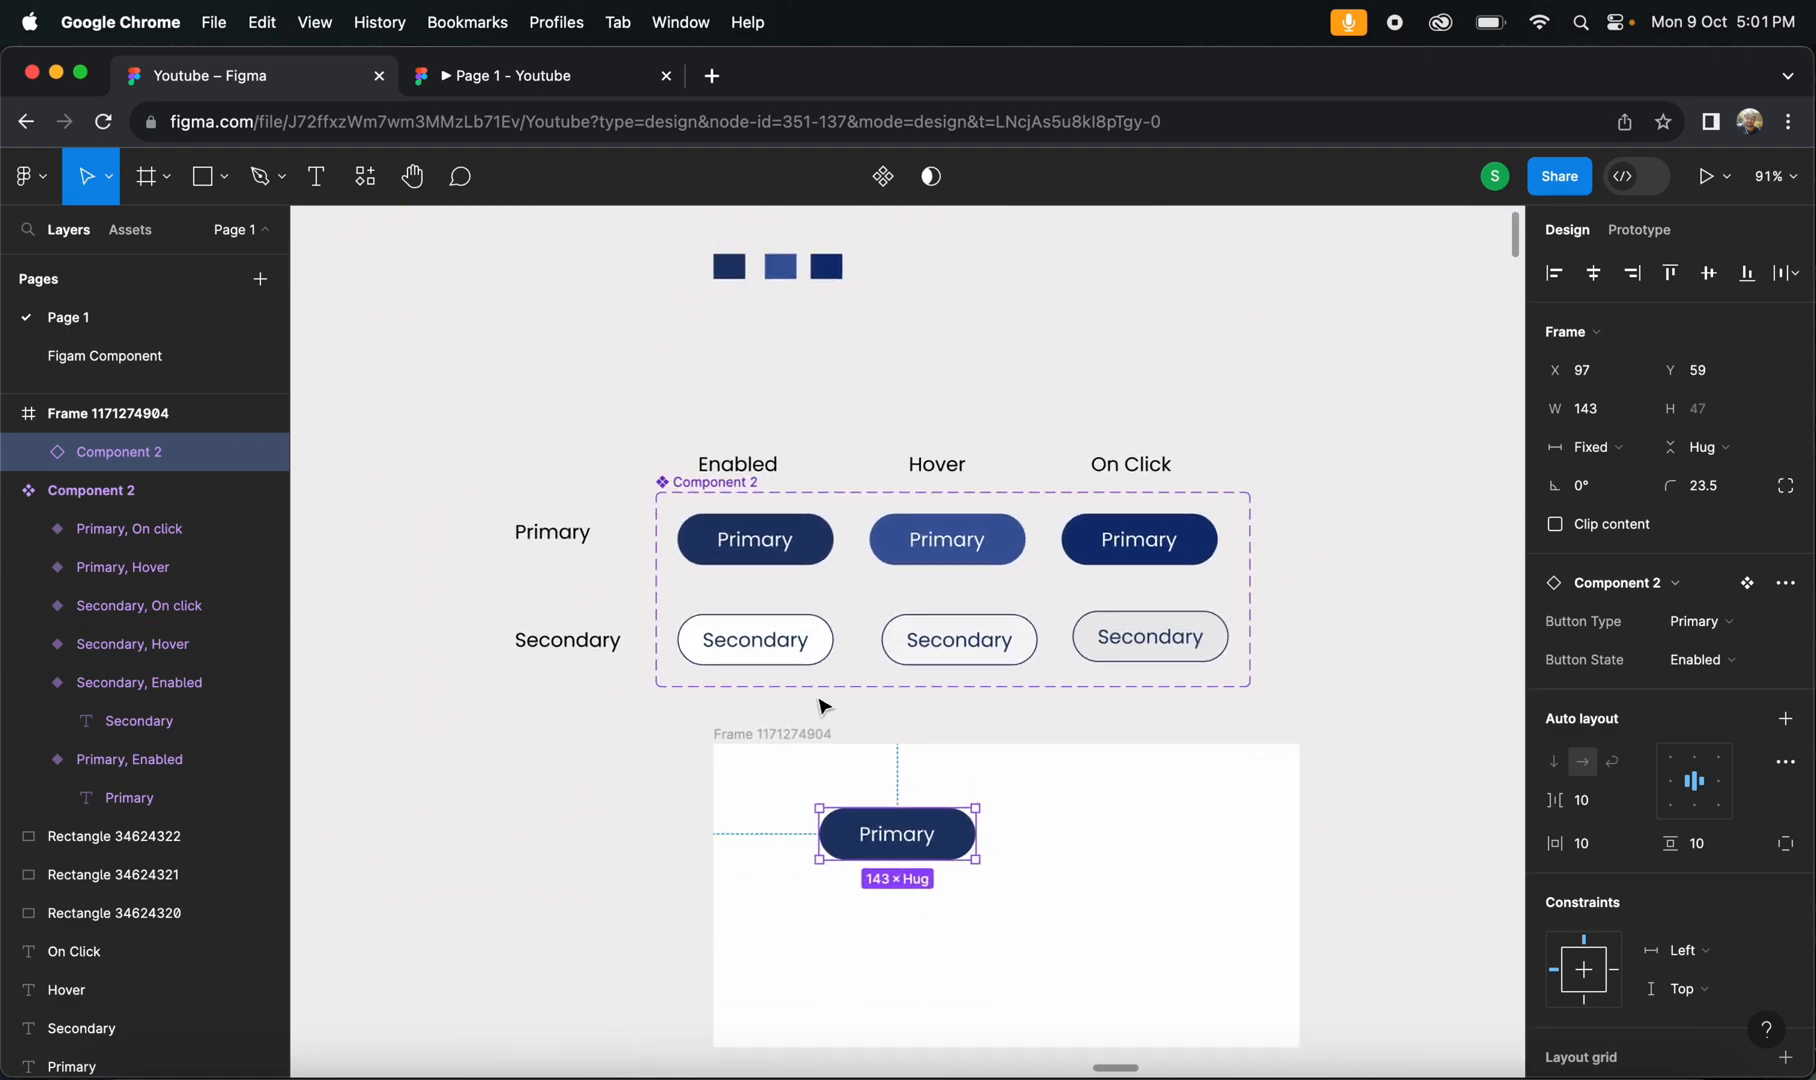
{"action": "scroll", "coordinate": [875, 851], "scroll_direction": "up", "scroll_amount": 4}
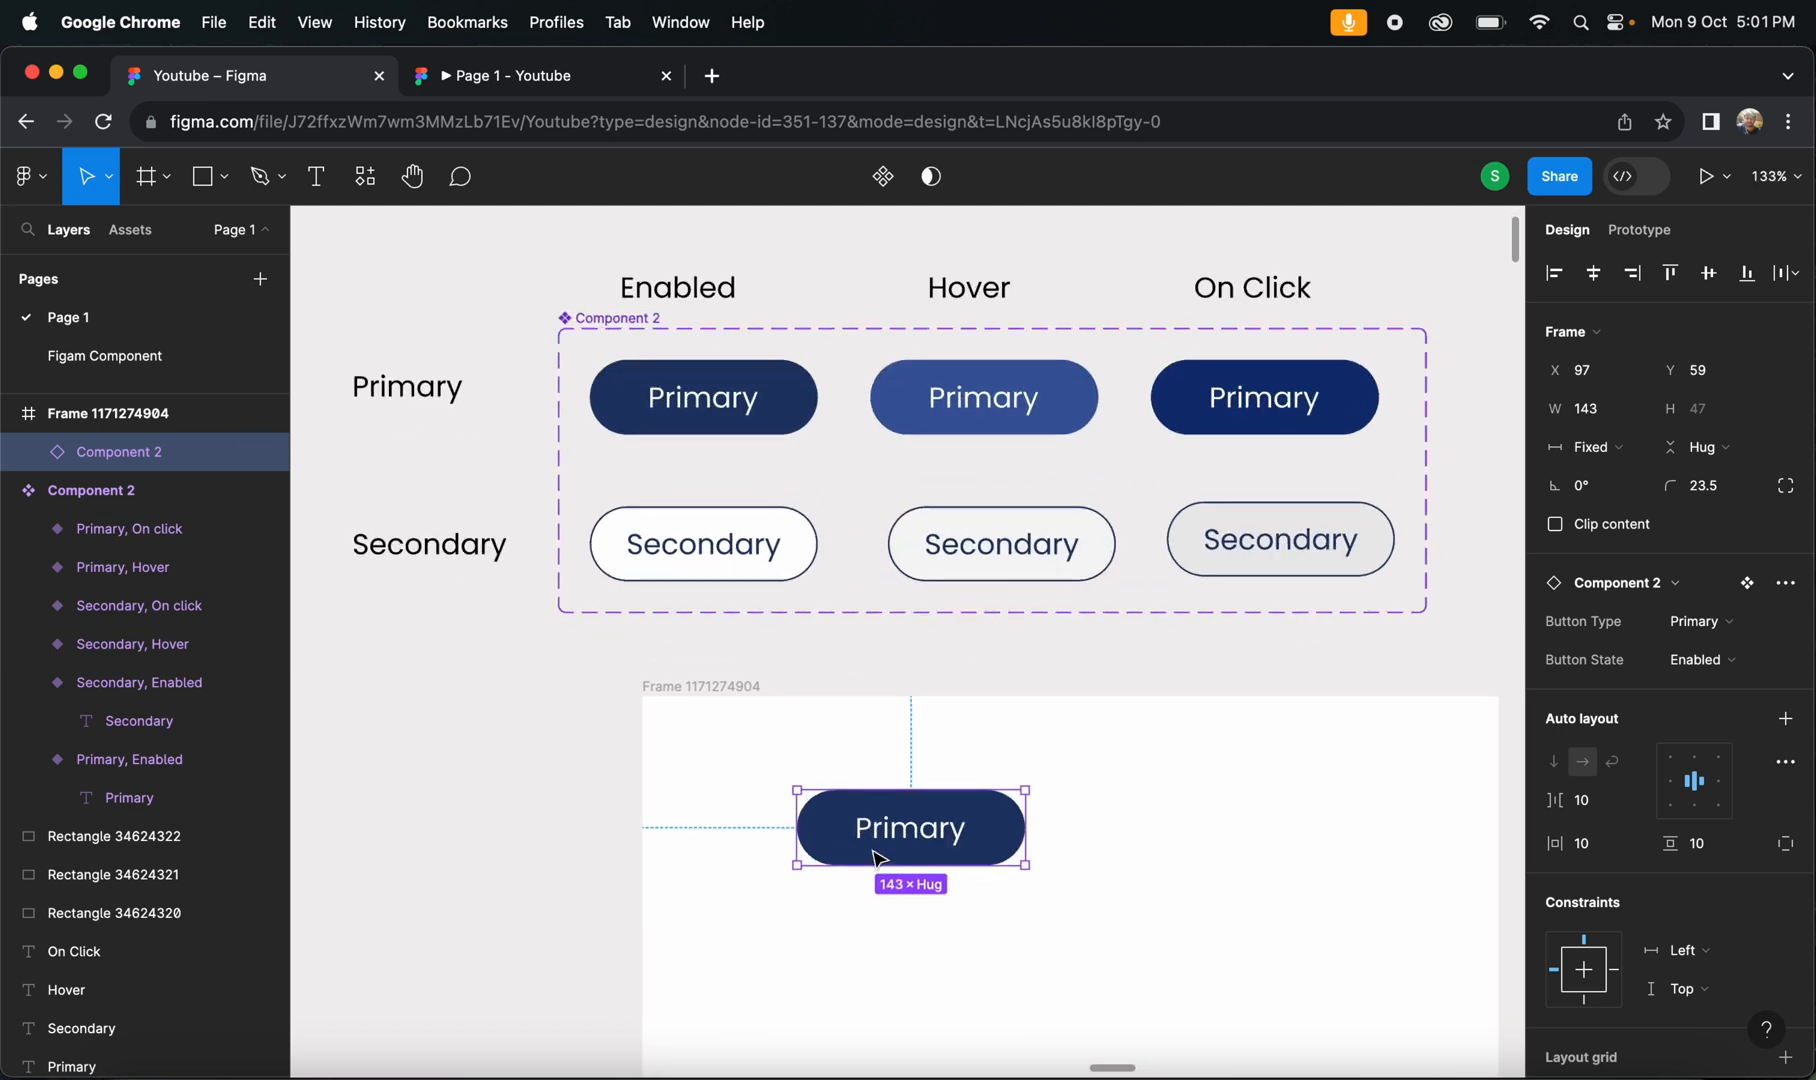
{"action": "scroll", "coordinate": [875, 851], "scroll_direction": "down", "scroll_amount": 2}
{"action": "scroll", "coordinate": [875, 851], "scroll_direction": "left", "scroll_amount": 1}
{"action": "left_click", "coordinate": [1693, 630]}
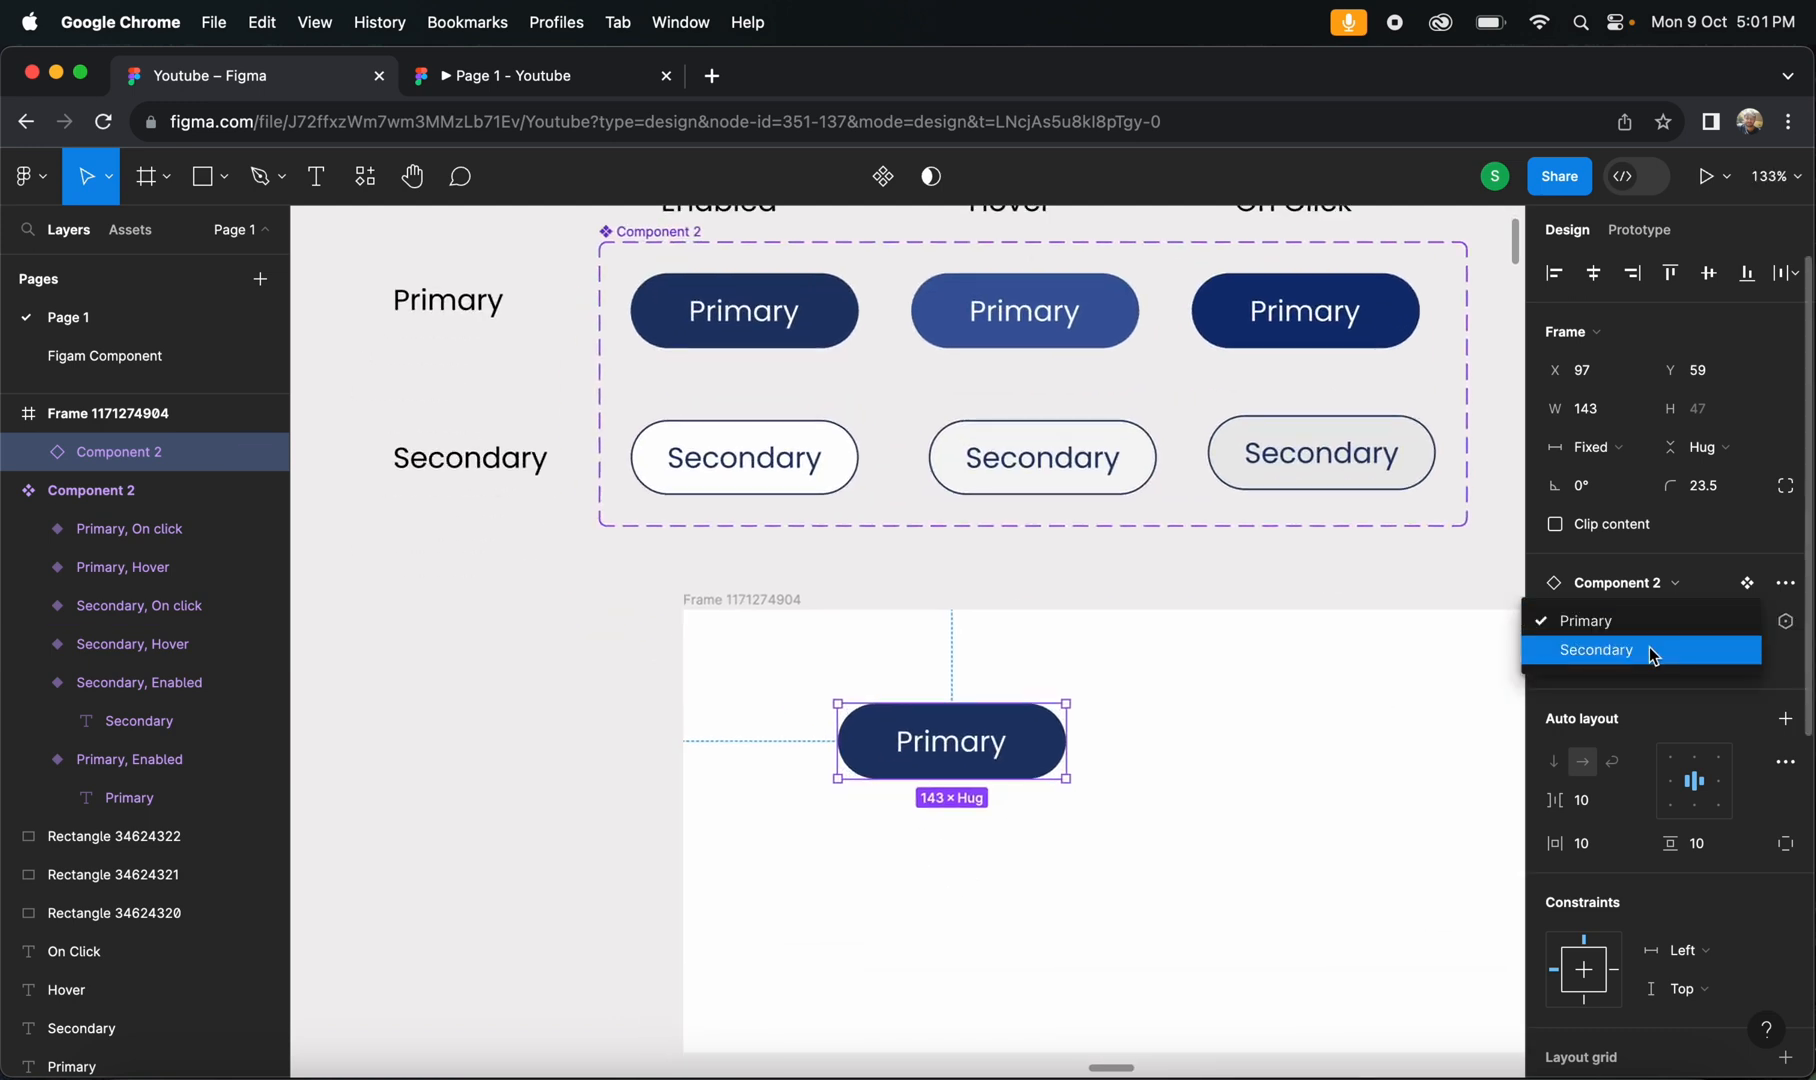
{"action": "left_click", "coordinate": [1652, 650]}
{"action": "left_click", "coordinate": [1700, 662]}
{"action": "left_click", "coordinate": [1700, 688]}
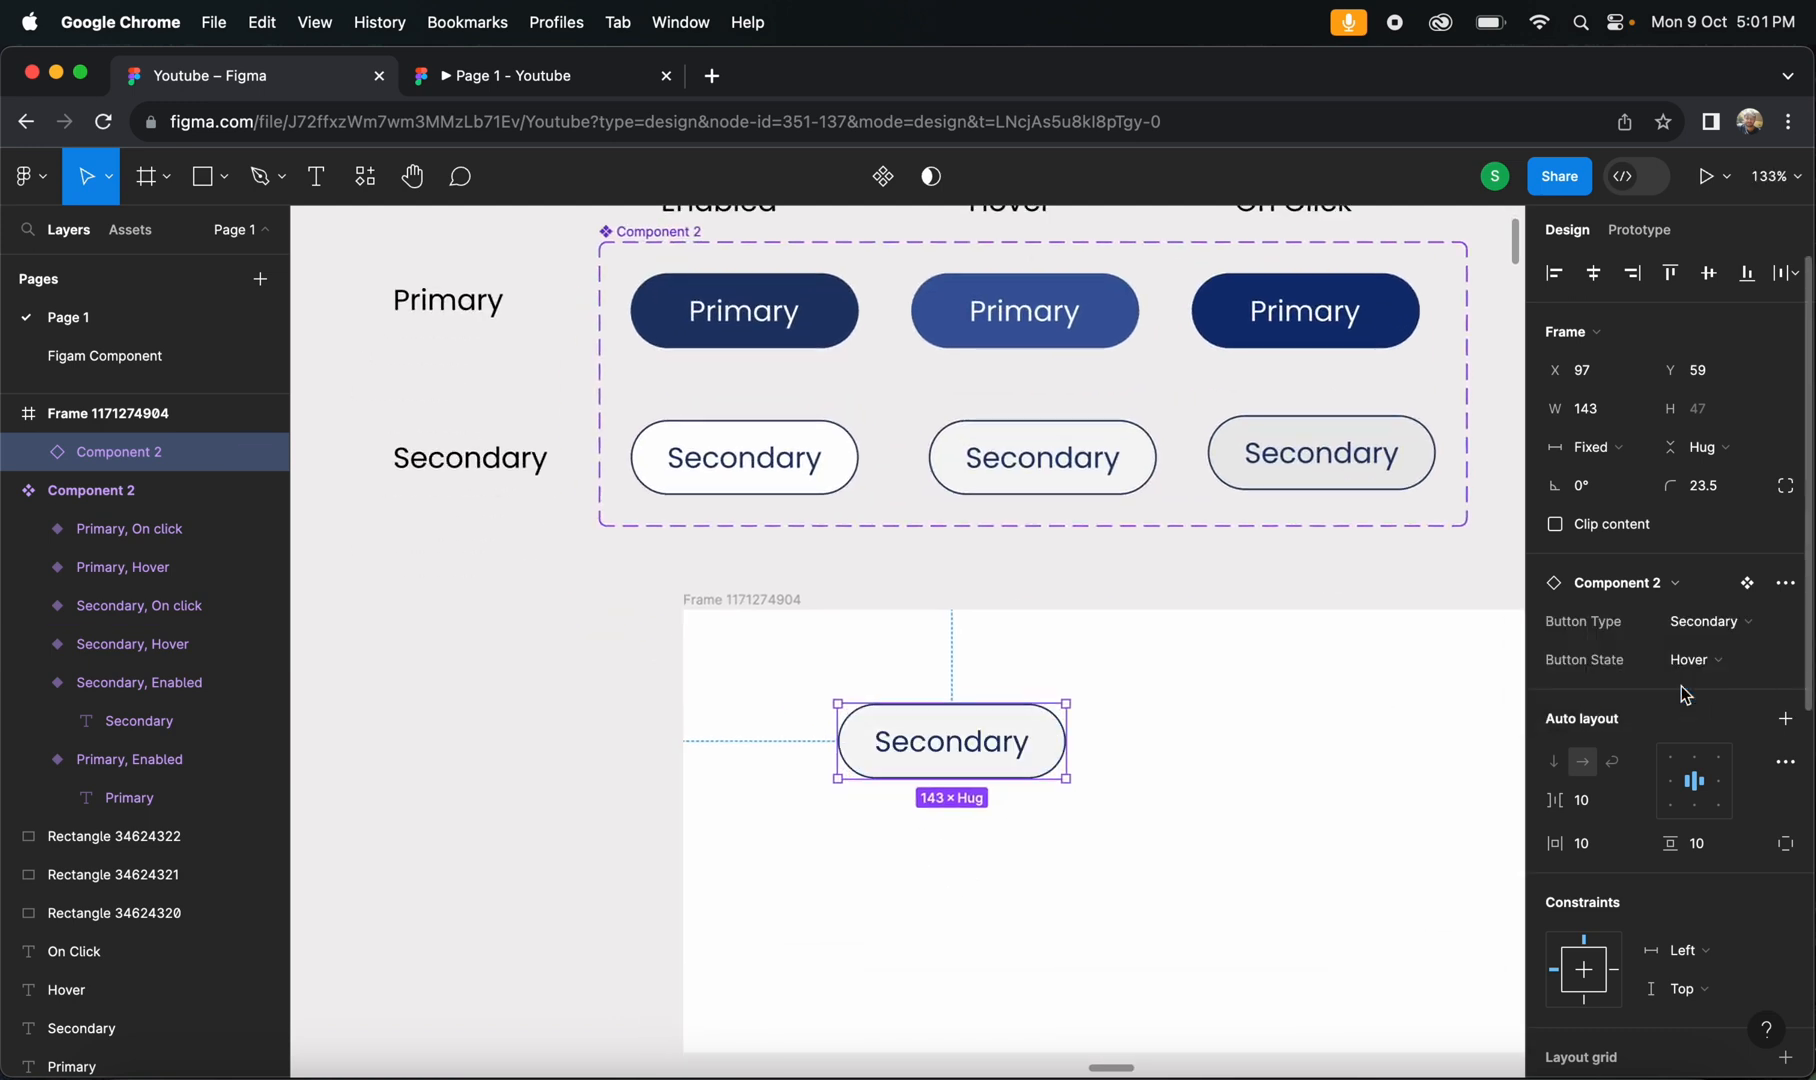
{"action": "left_click", "coordinate": [1254, 780]}
- Set the button instance in the frame to Button Type Primary and Button State On click
{"action": "left_click", "coordinate": [958, 752]}
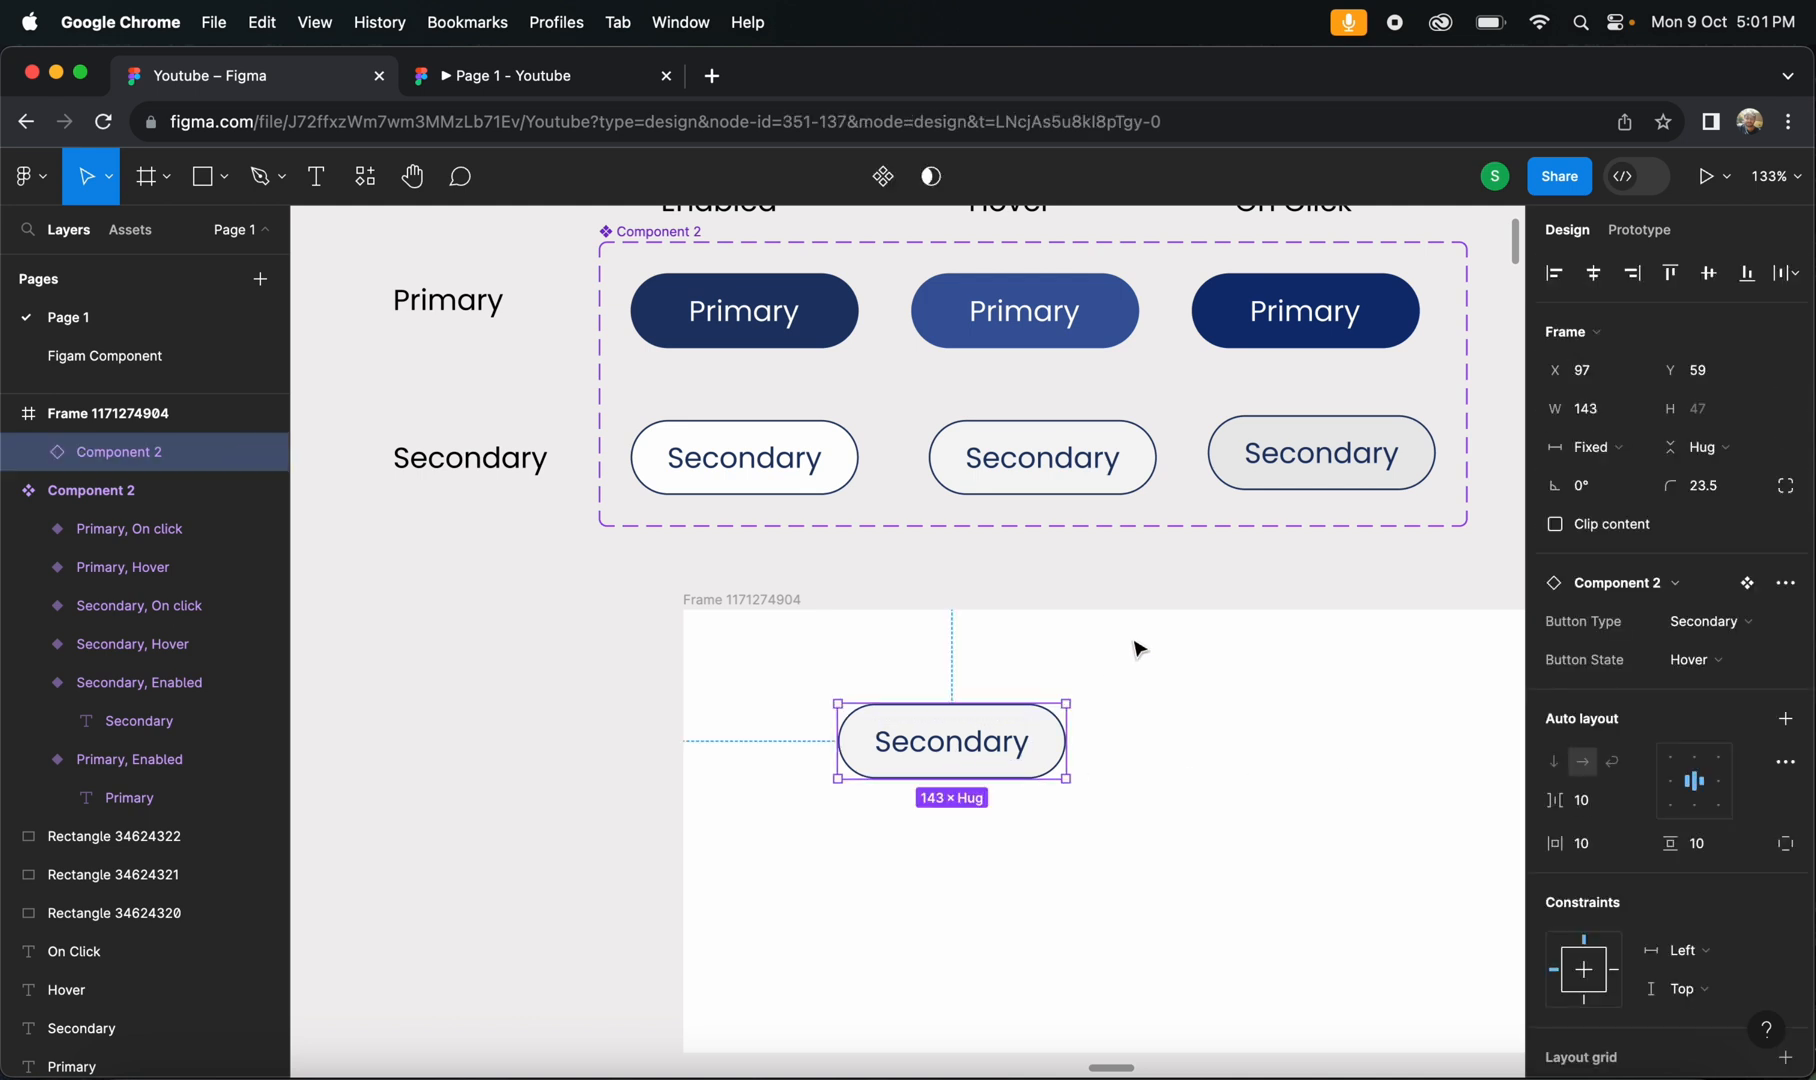
{"action": "scroll", "coordinate": [1135, 655], "scroll_direction": "up", "scroll_amount": 2}
{"action": "scroll", "coordinate": [1135, 655], "scroll_direction": "right", "scroll_amount": 1}
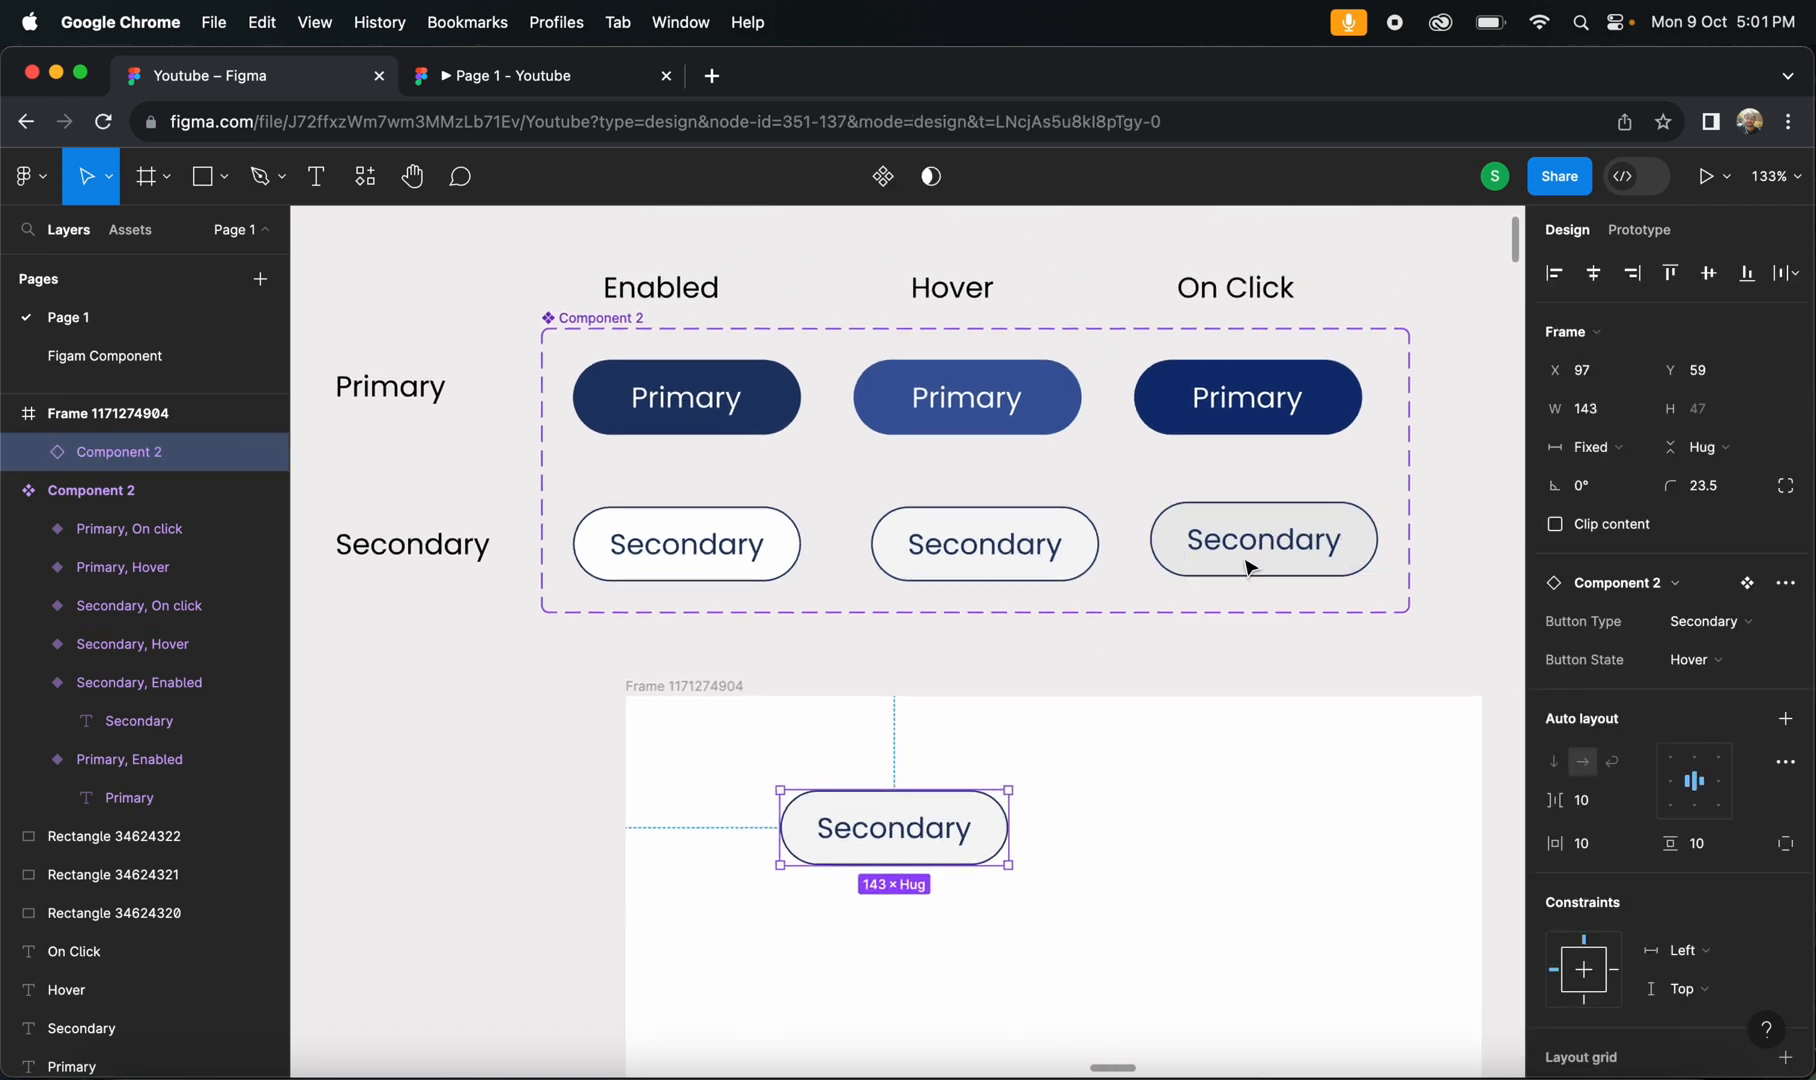
{"action": "left_click", "coordinate": [1707, 630]}
{"action": "left_click", "coordinate": [1626, 590]}
{"action": "left_click", "coordinate": [1727, 656]}
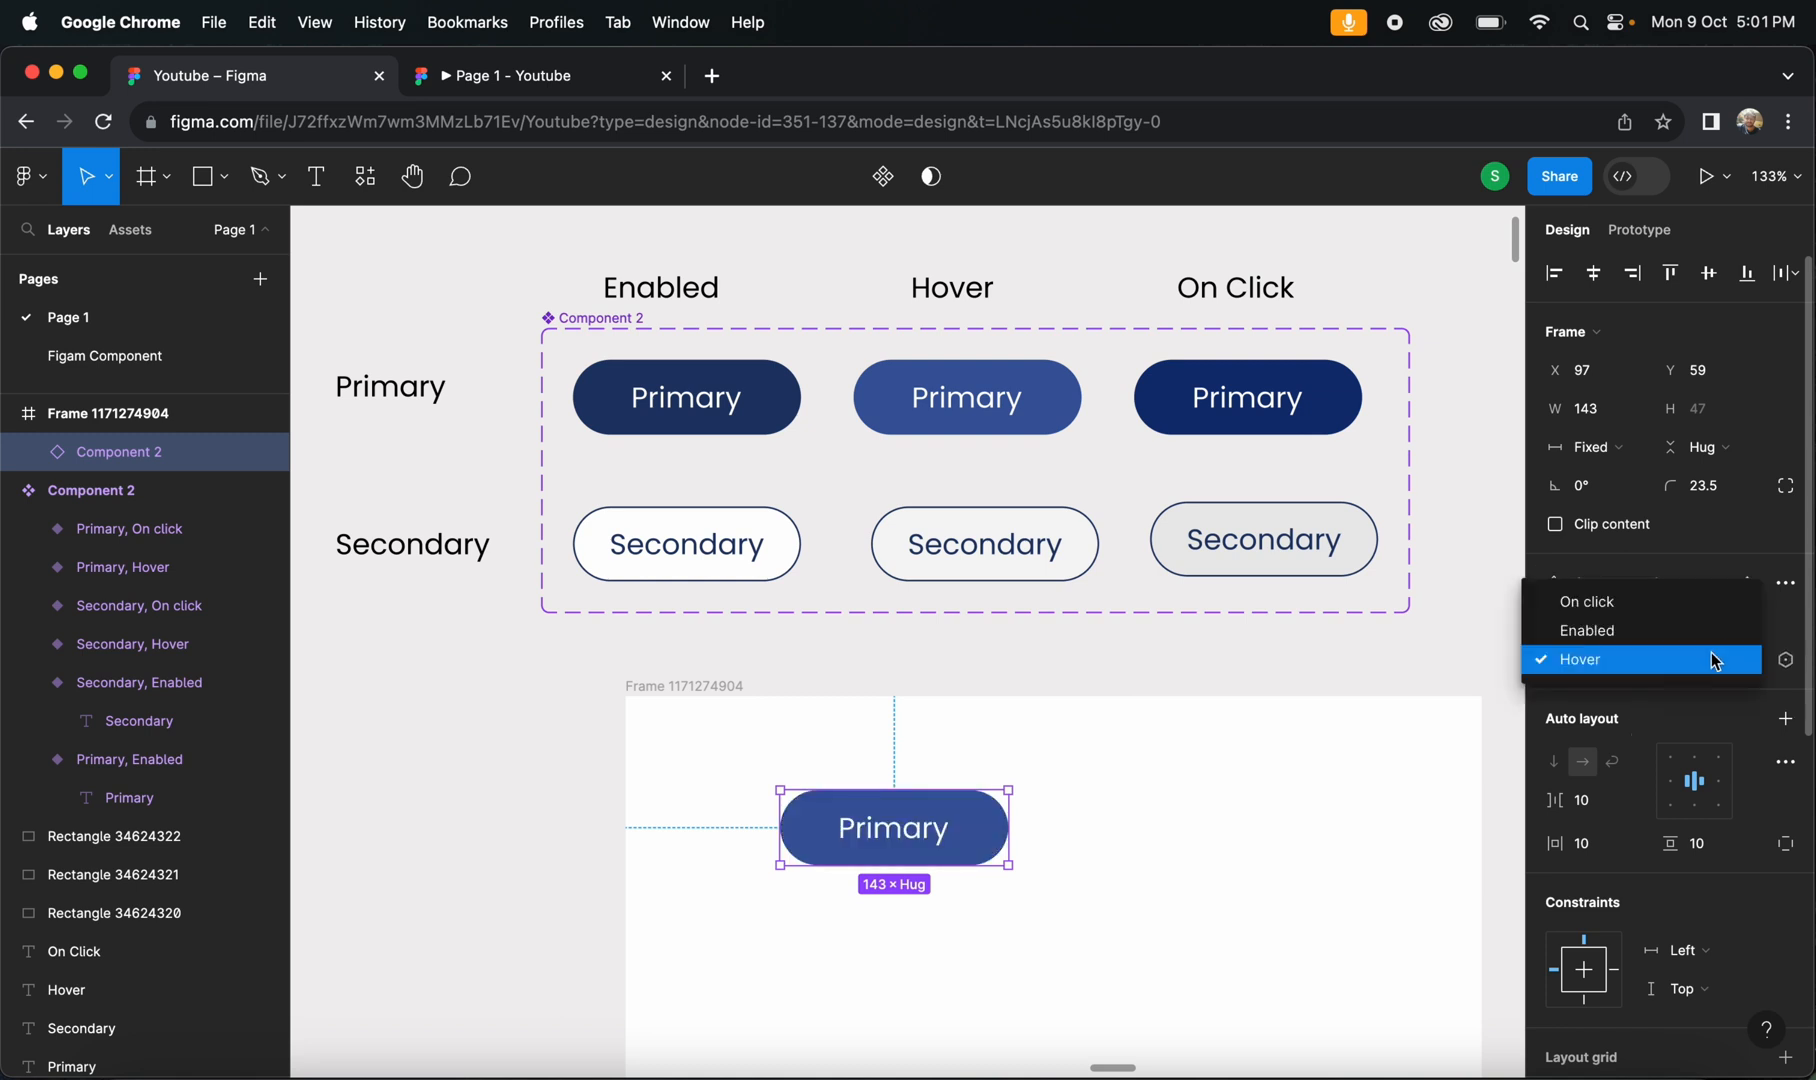
{"action": "left_click", "coordinate": [1634, 603]}
{"action": "left_click", "coordinate": [1243, 782]}
- Look through the file's local component assets for the button component on Page 1
{"action": "scroll", "coordinate": [1243, 782], "scroll_direction": "down", "scroll_amount": 2}
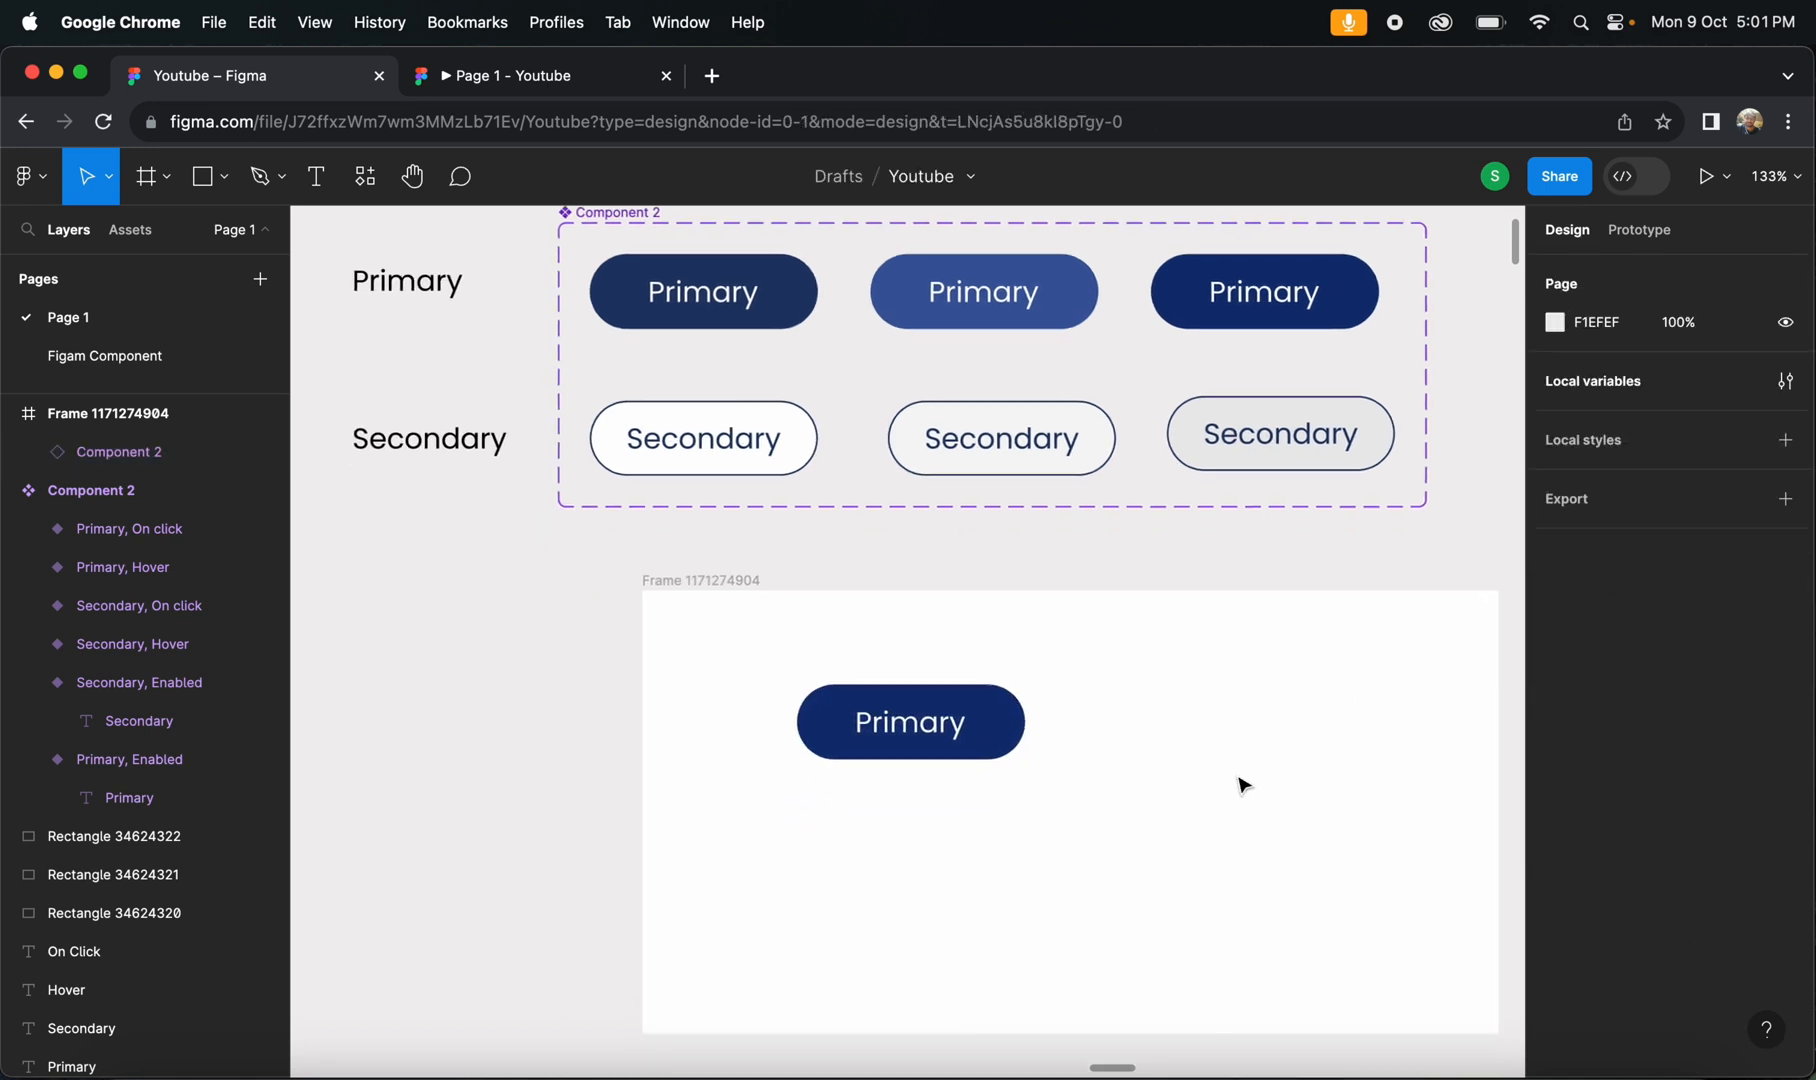
{"action": "scroll", "coordinate": [1240, 780], "scroll_direction": "up", "scroll_amount": 3}
{"action": "left_click", "coordinate": [737, 700]}
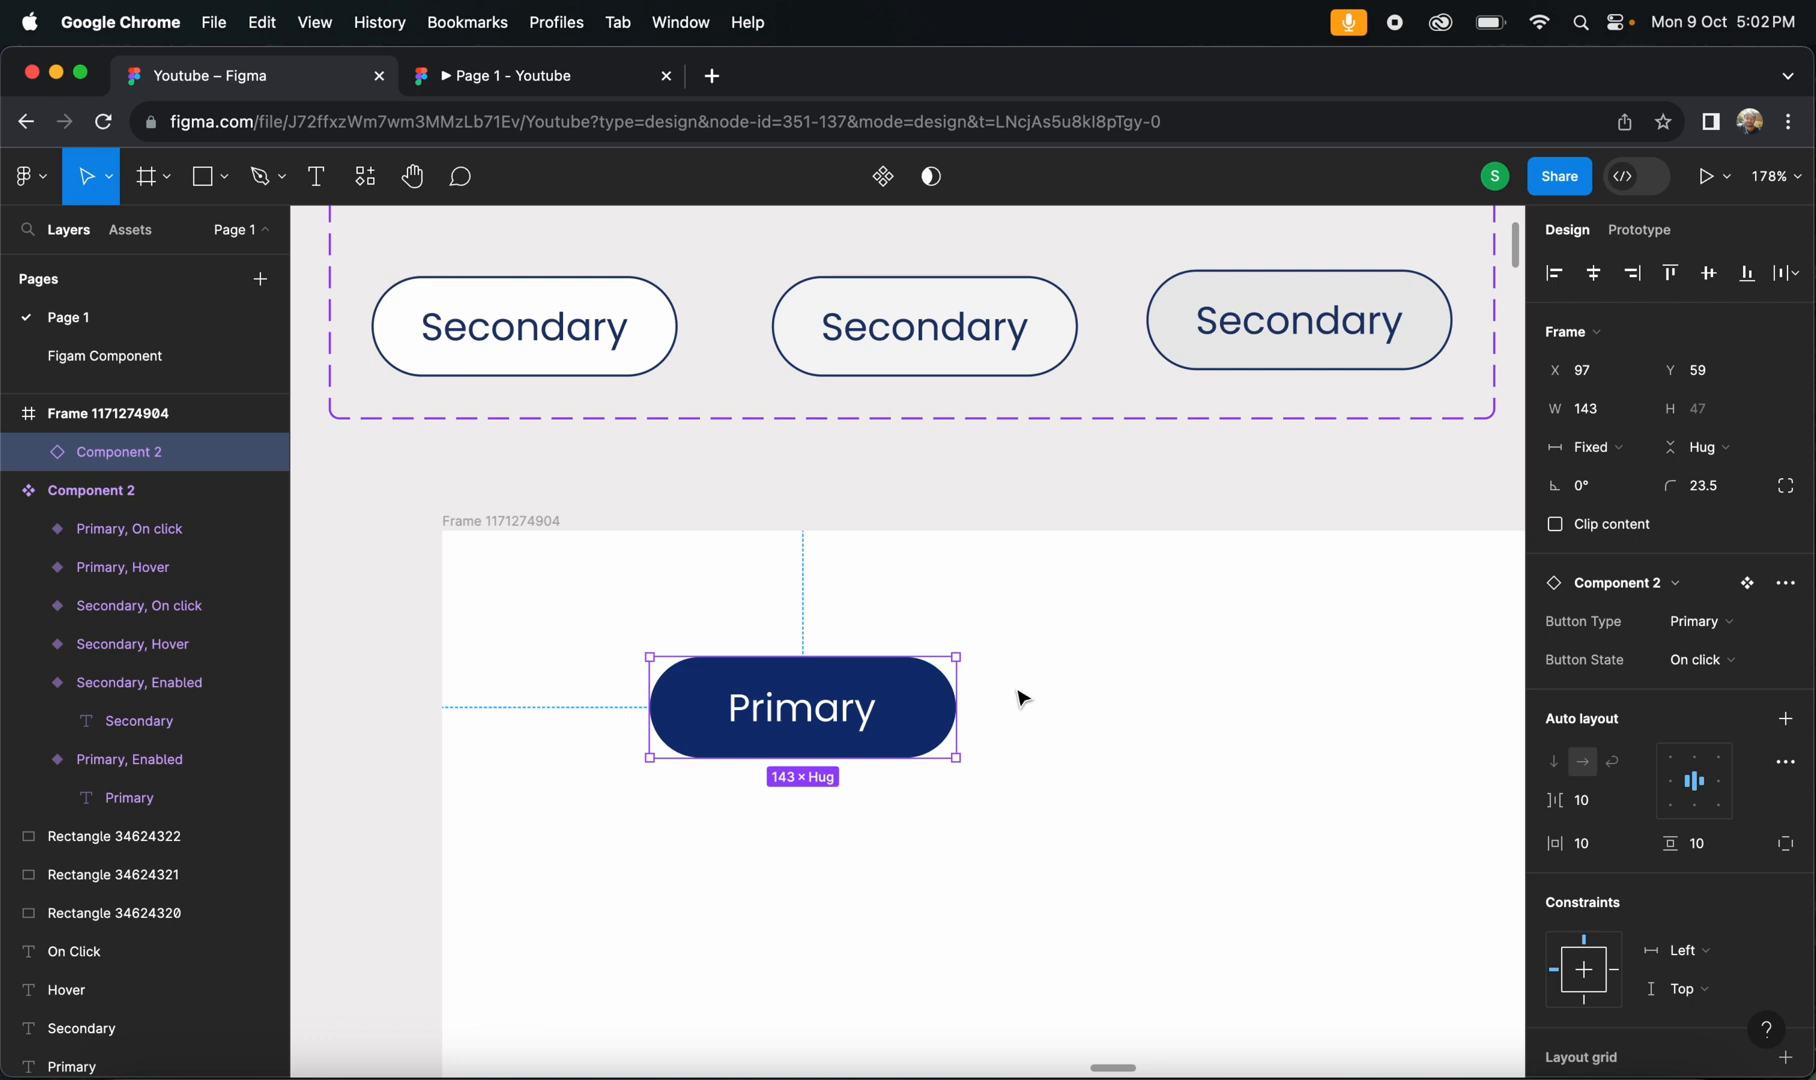
{"action": "scroll", "coordinate": [936, 655], "scroll_direction": "down", "scroll_amount": 5}
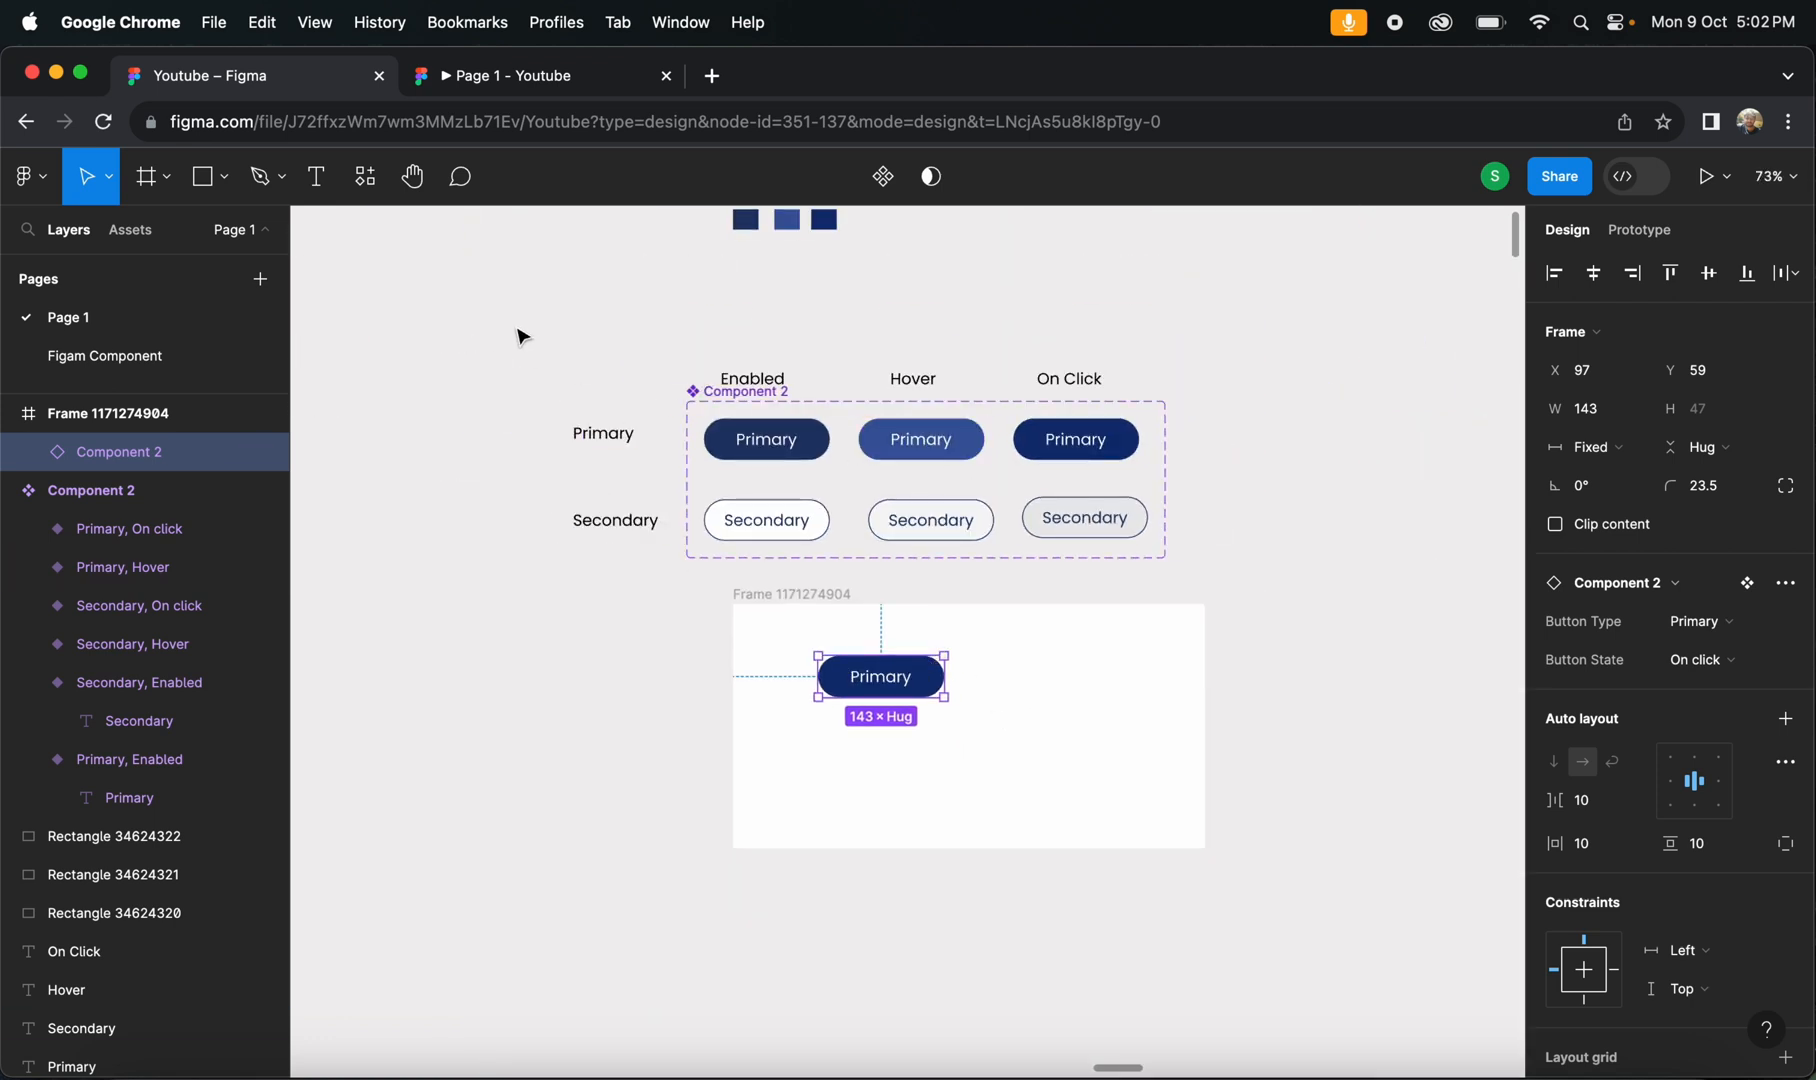
{"action": "left_click", "coordinate": [124, 232]}
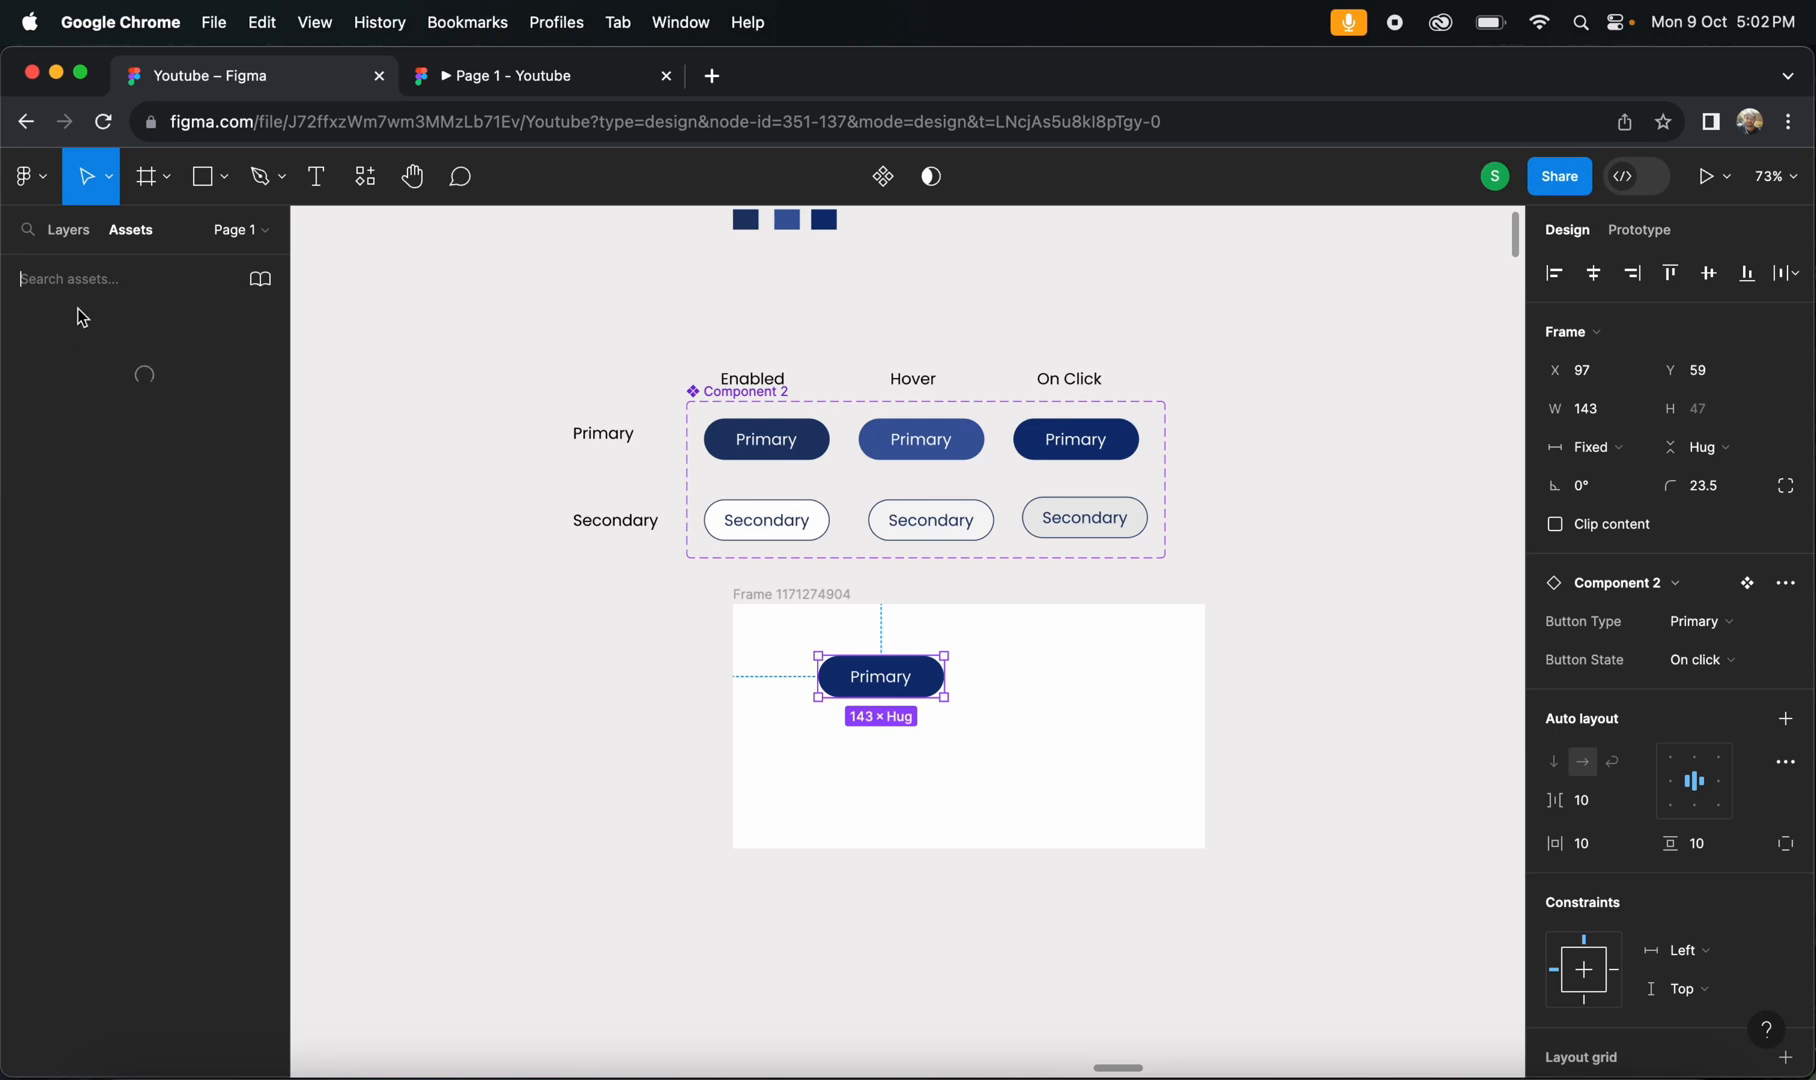
{"action": "scroll", "coordinate": [209, 633], "scroll_direction": "down", "scroll_amount": 4}
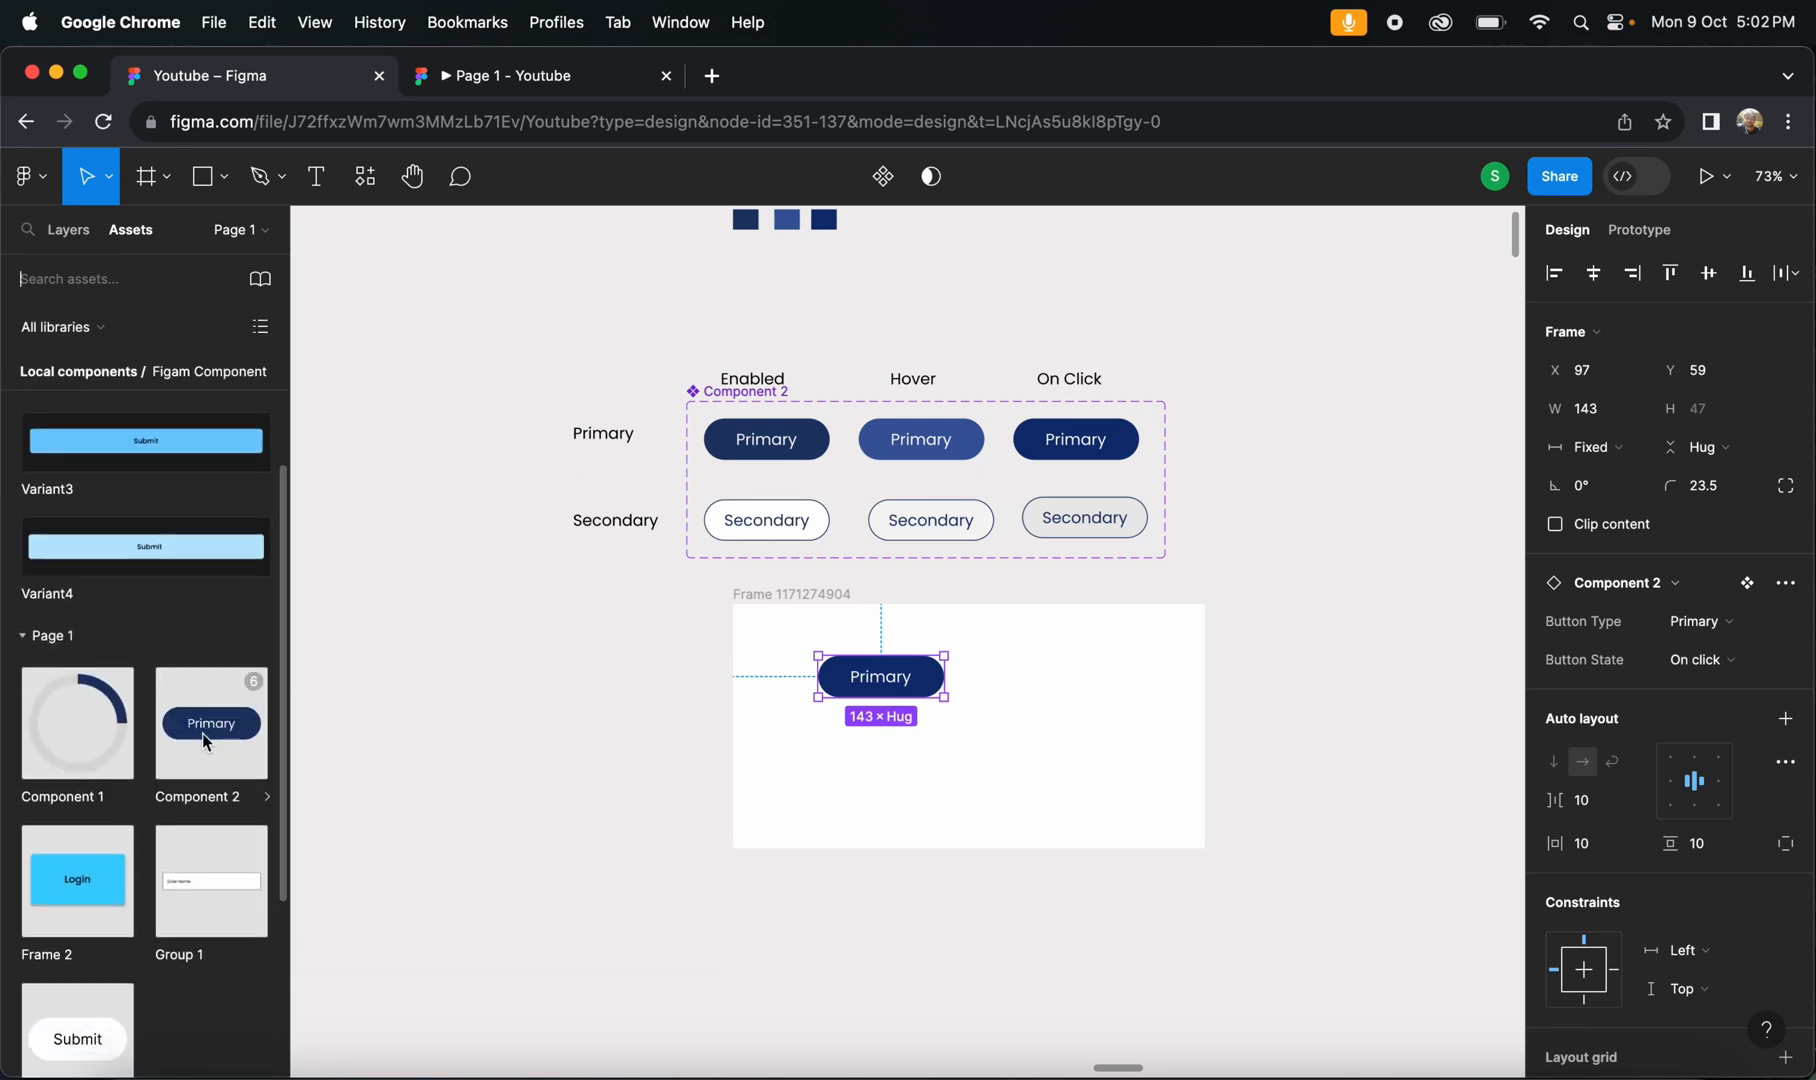
{"action": "left_click", "coordinate": [605, 693]}
{"action": "left_click", "coordinate": [813, 598]}
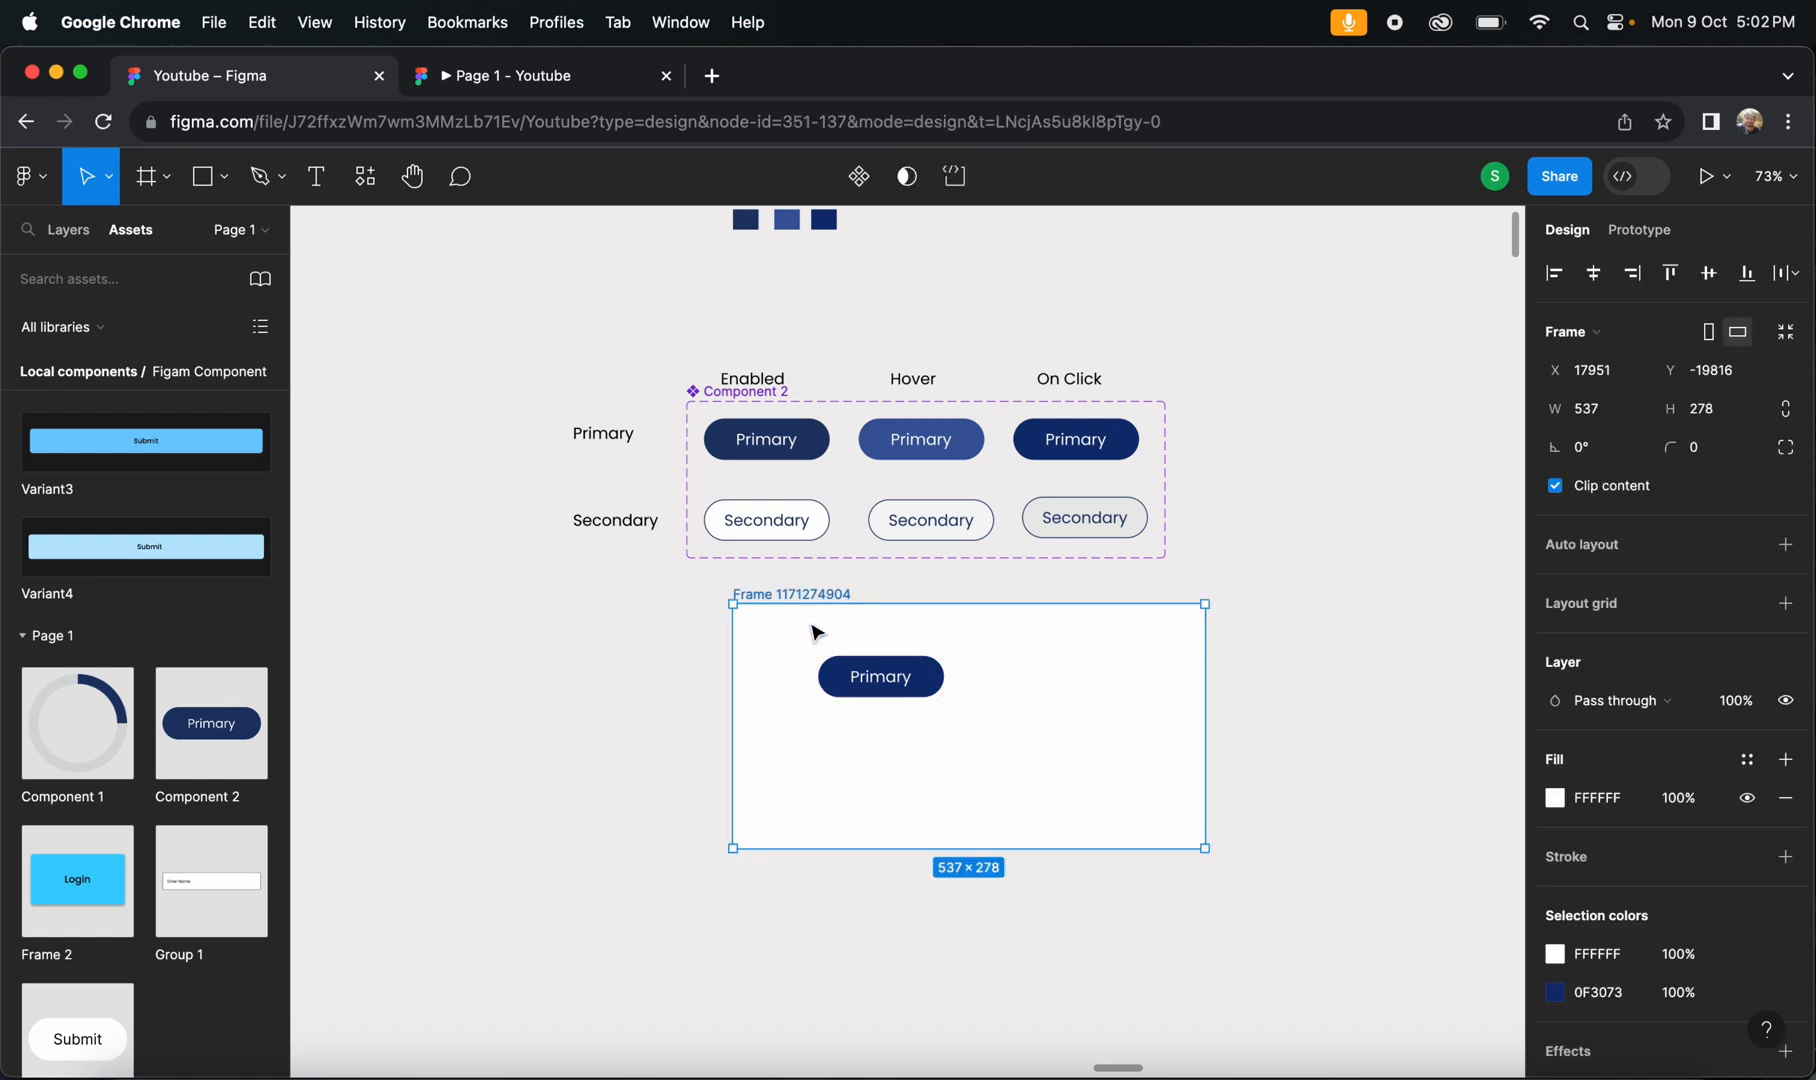
- Check the frame's button instance in the prototype preview and return to the design file
{"action": "left_click", "coordinate": [847, 683]}
{"action": "scroll", "coordinate": [847, 683], "scroll_direction": "up", "scroll_amount": 5}
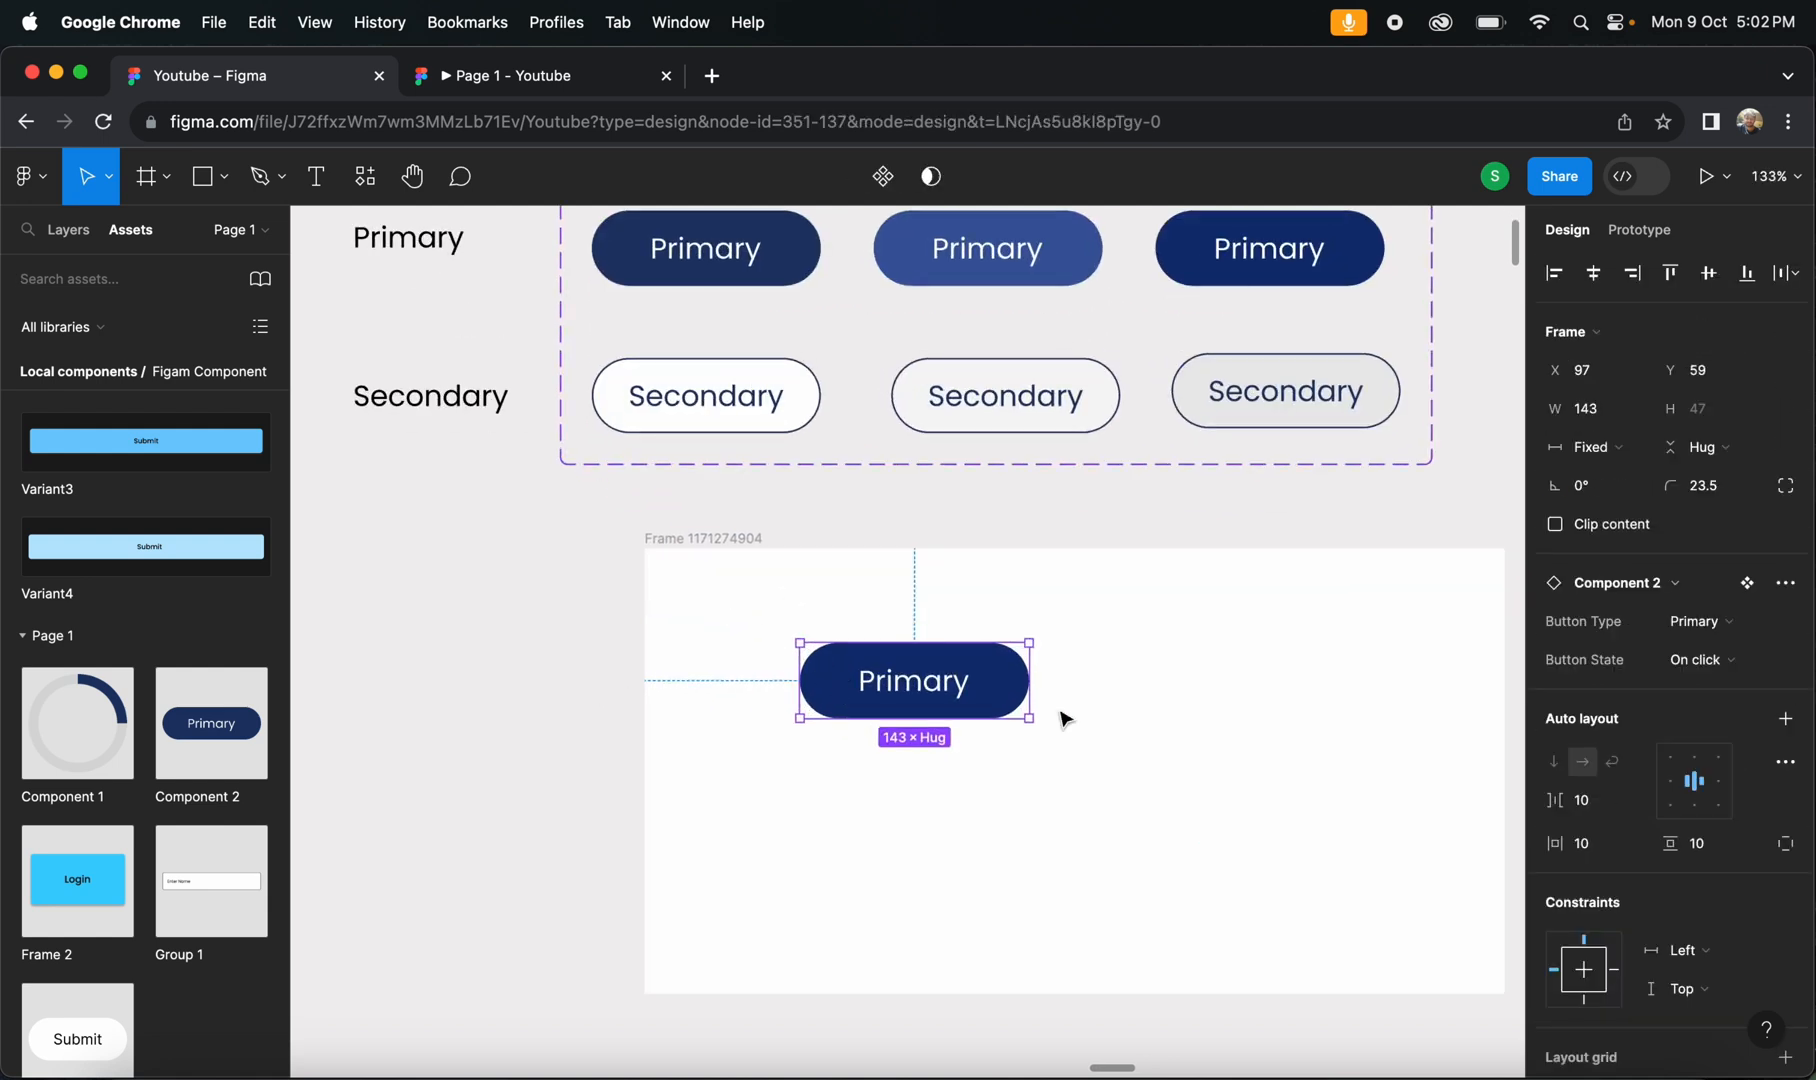
{"action": "left_click", "coordinate": [573, 79]}
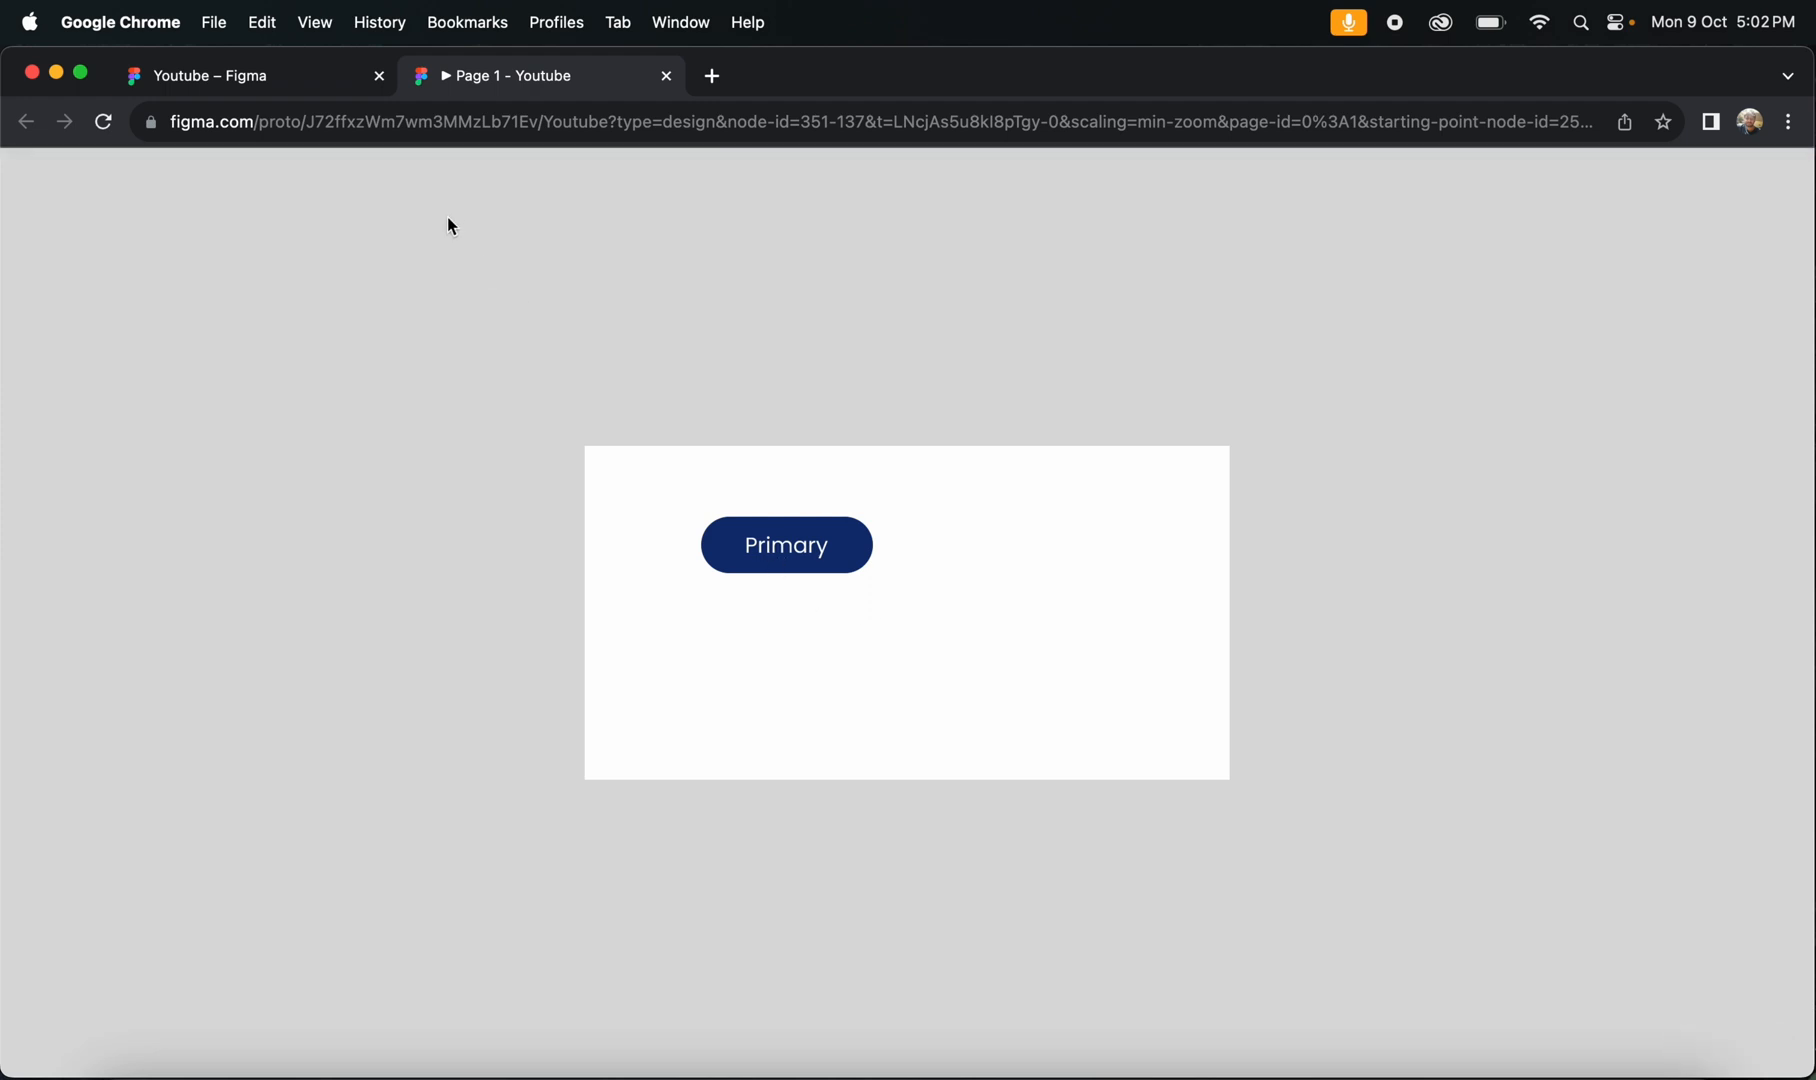
{"action": "left_click", "coordinate": [308, 90]}
- Set the Button State of the Primary button instance in the frame to Enabled
{"action": "left_click", "coordinate": [1238, 677]}
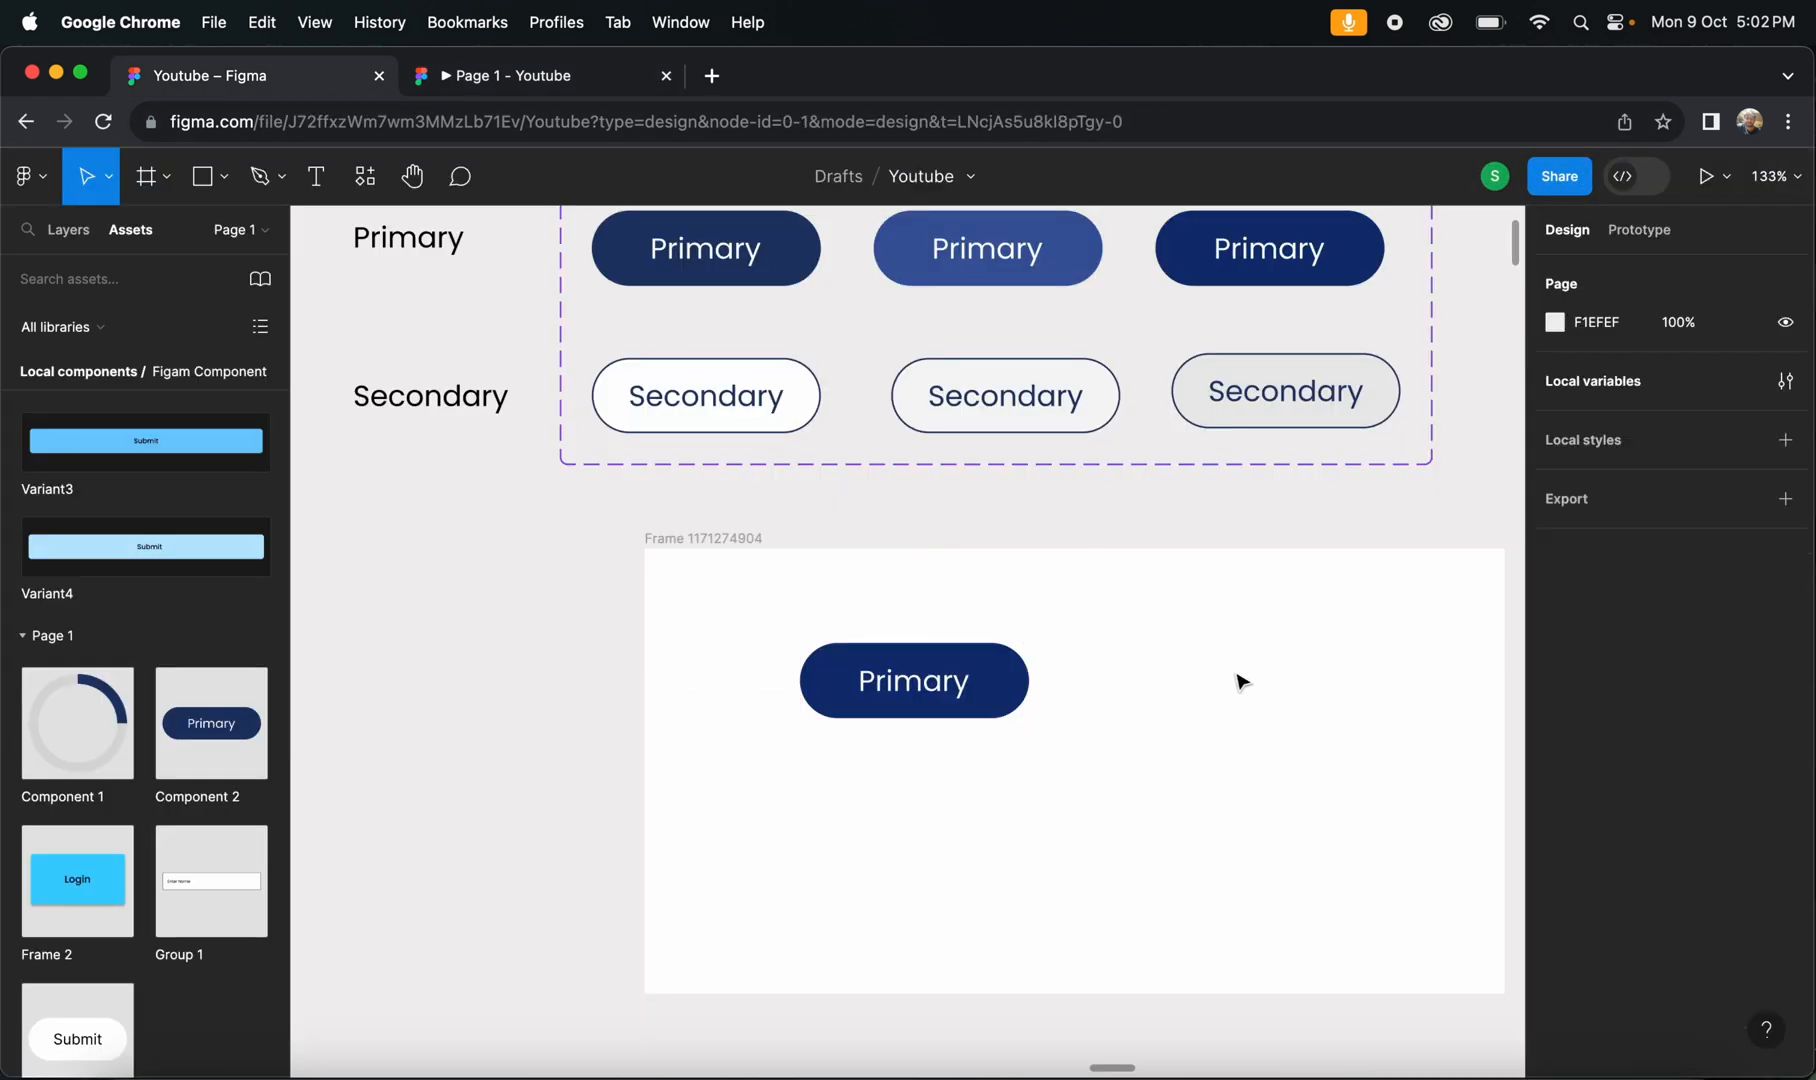
{"action": "left_click", "coordinate": [910, 665]}
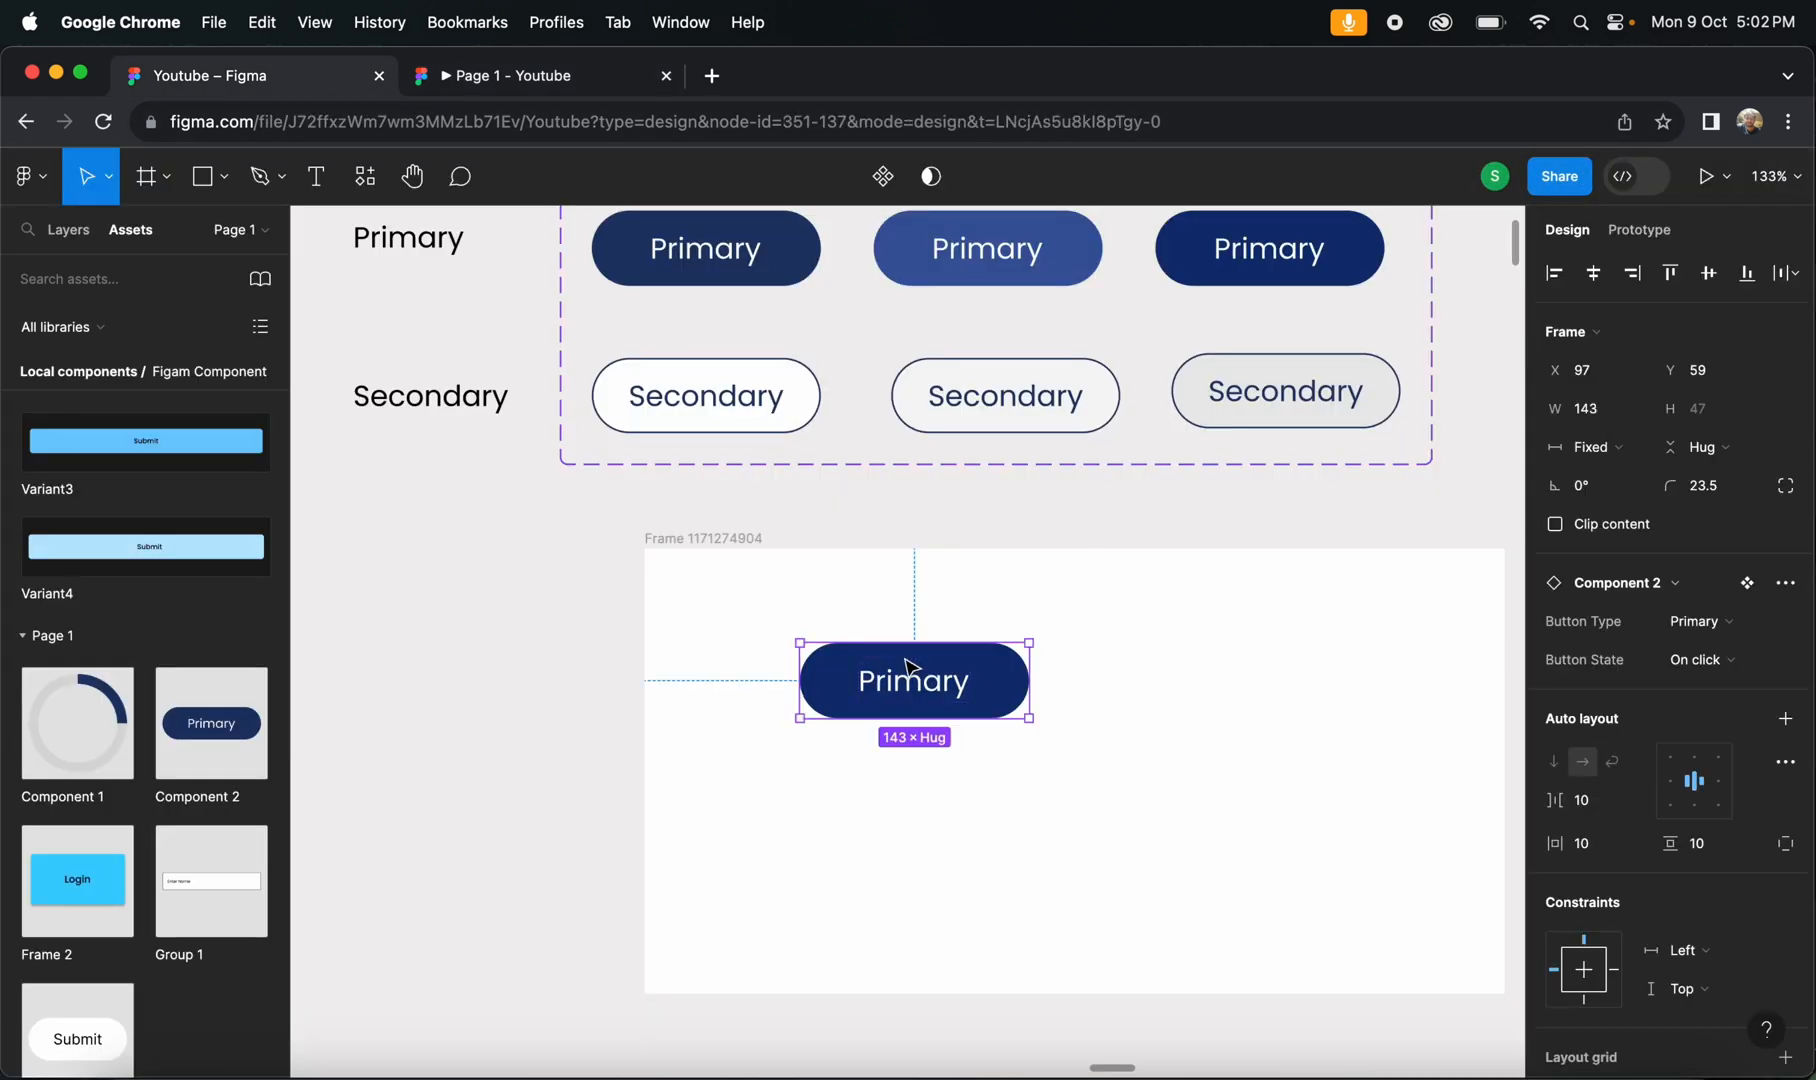
{"action": "left_click", "coordinate": [1702, 621]}
{"action": "left_click", "coordinate": [1620, 621]}
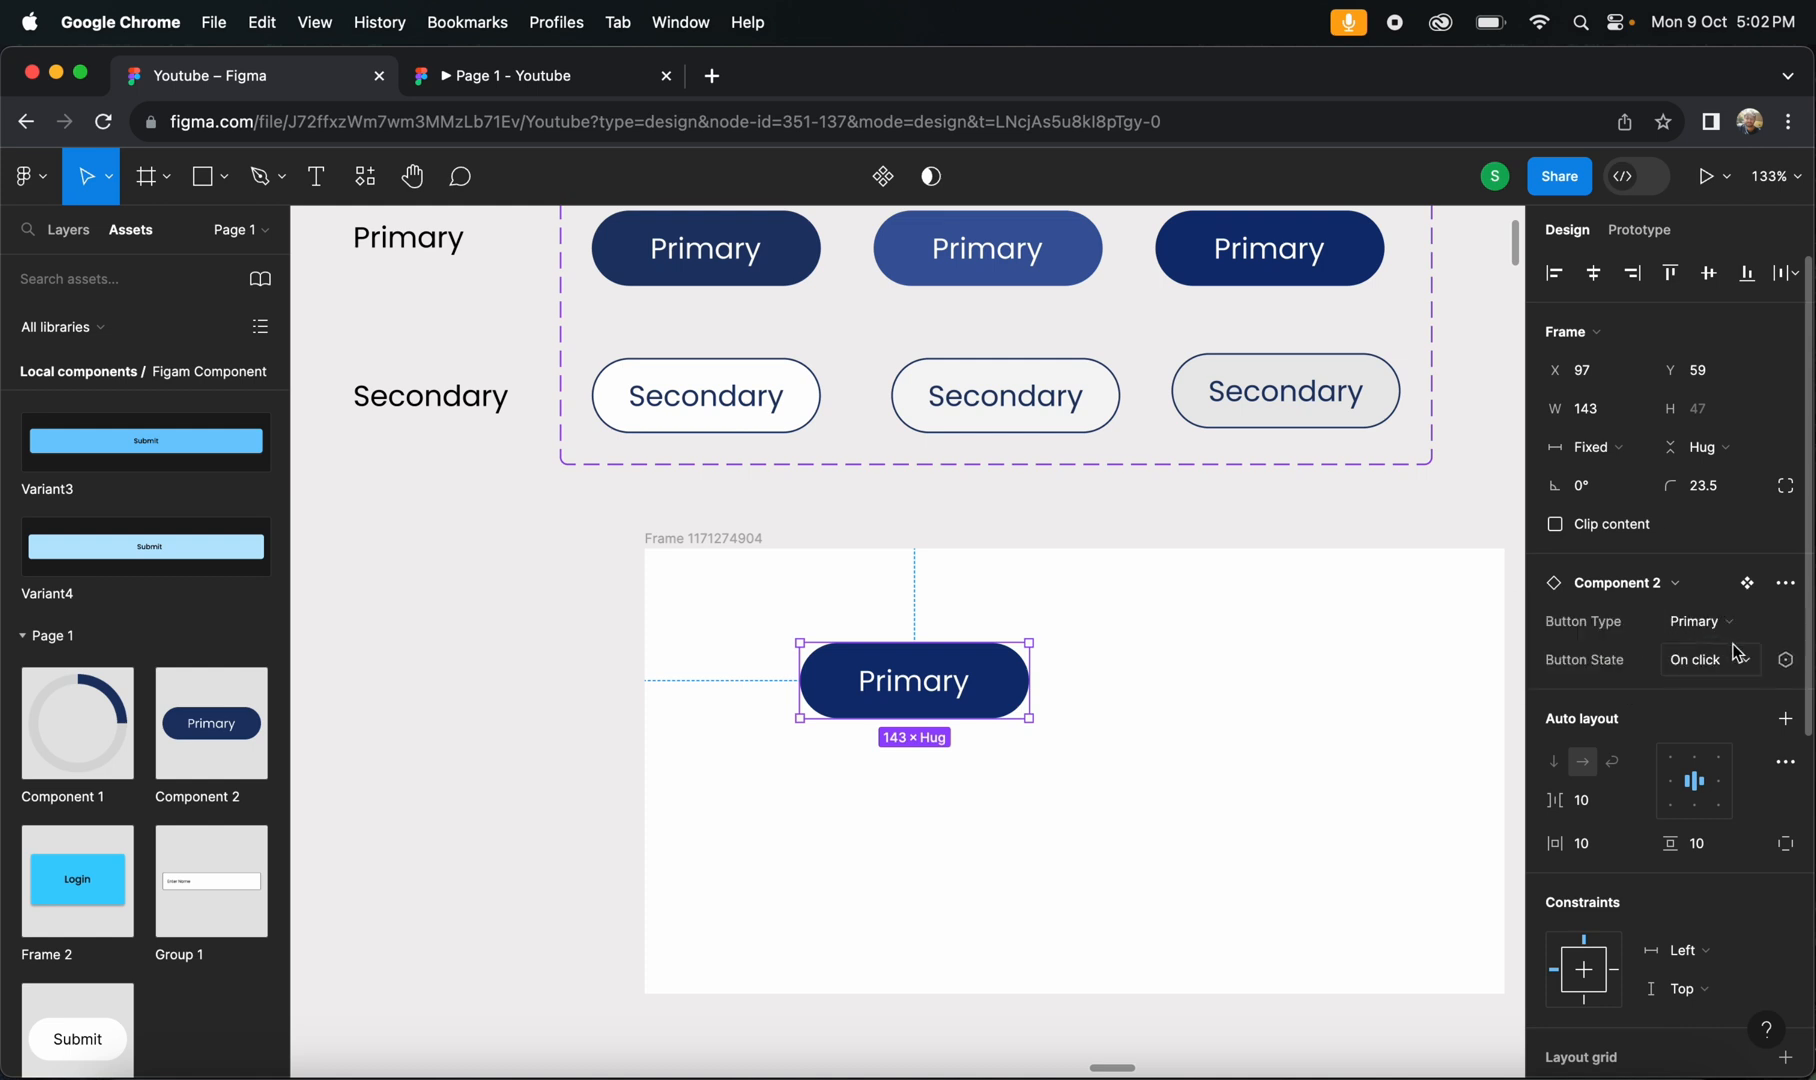
{"action": "left_click", "coordinate": [1722, 659]}
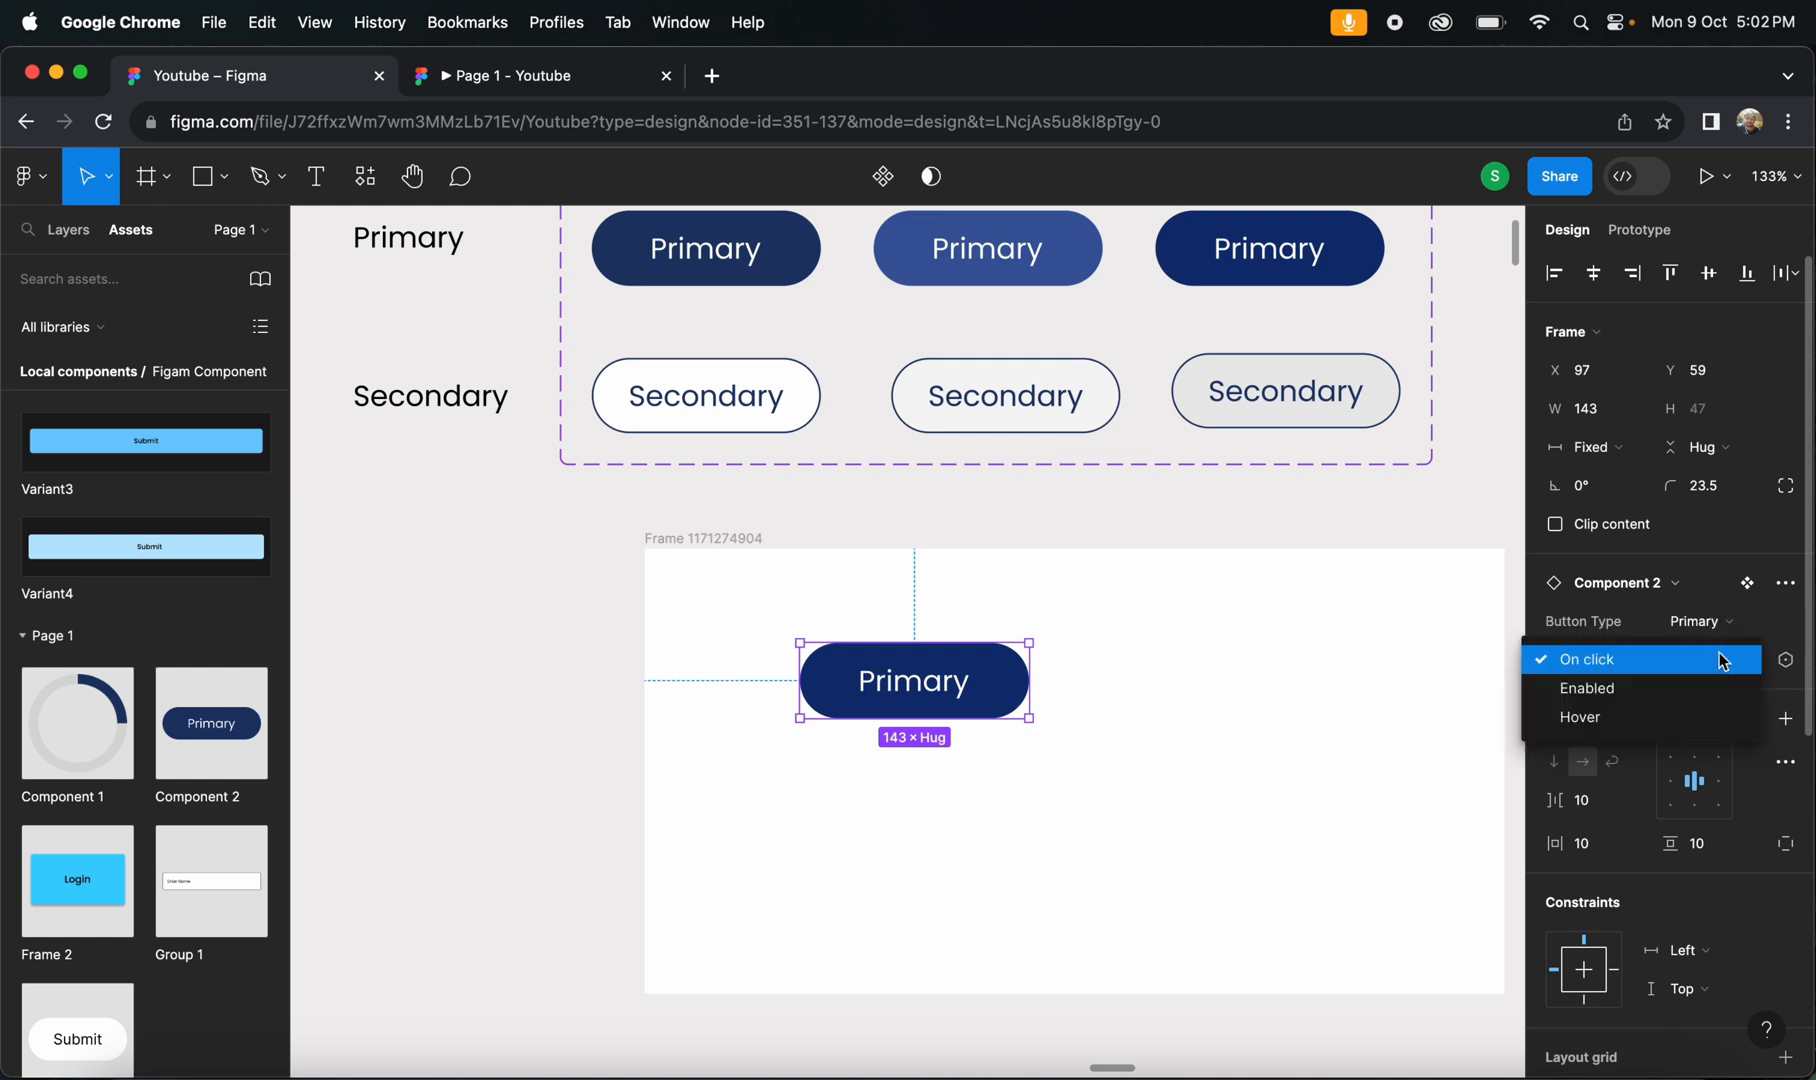
{"action": "left_click", "coordinate": [1600, 688]}
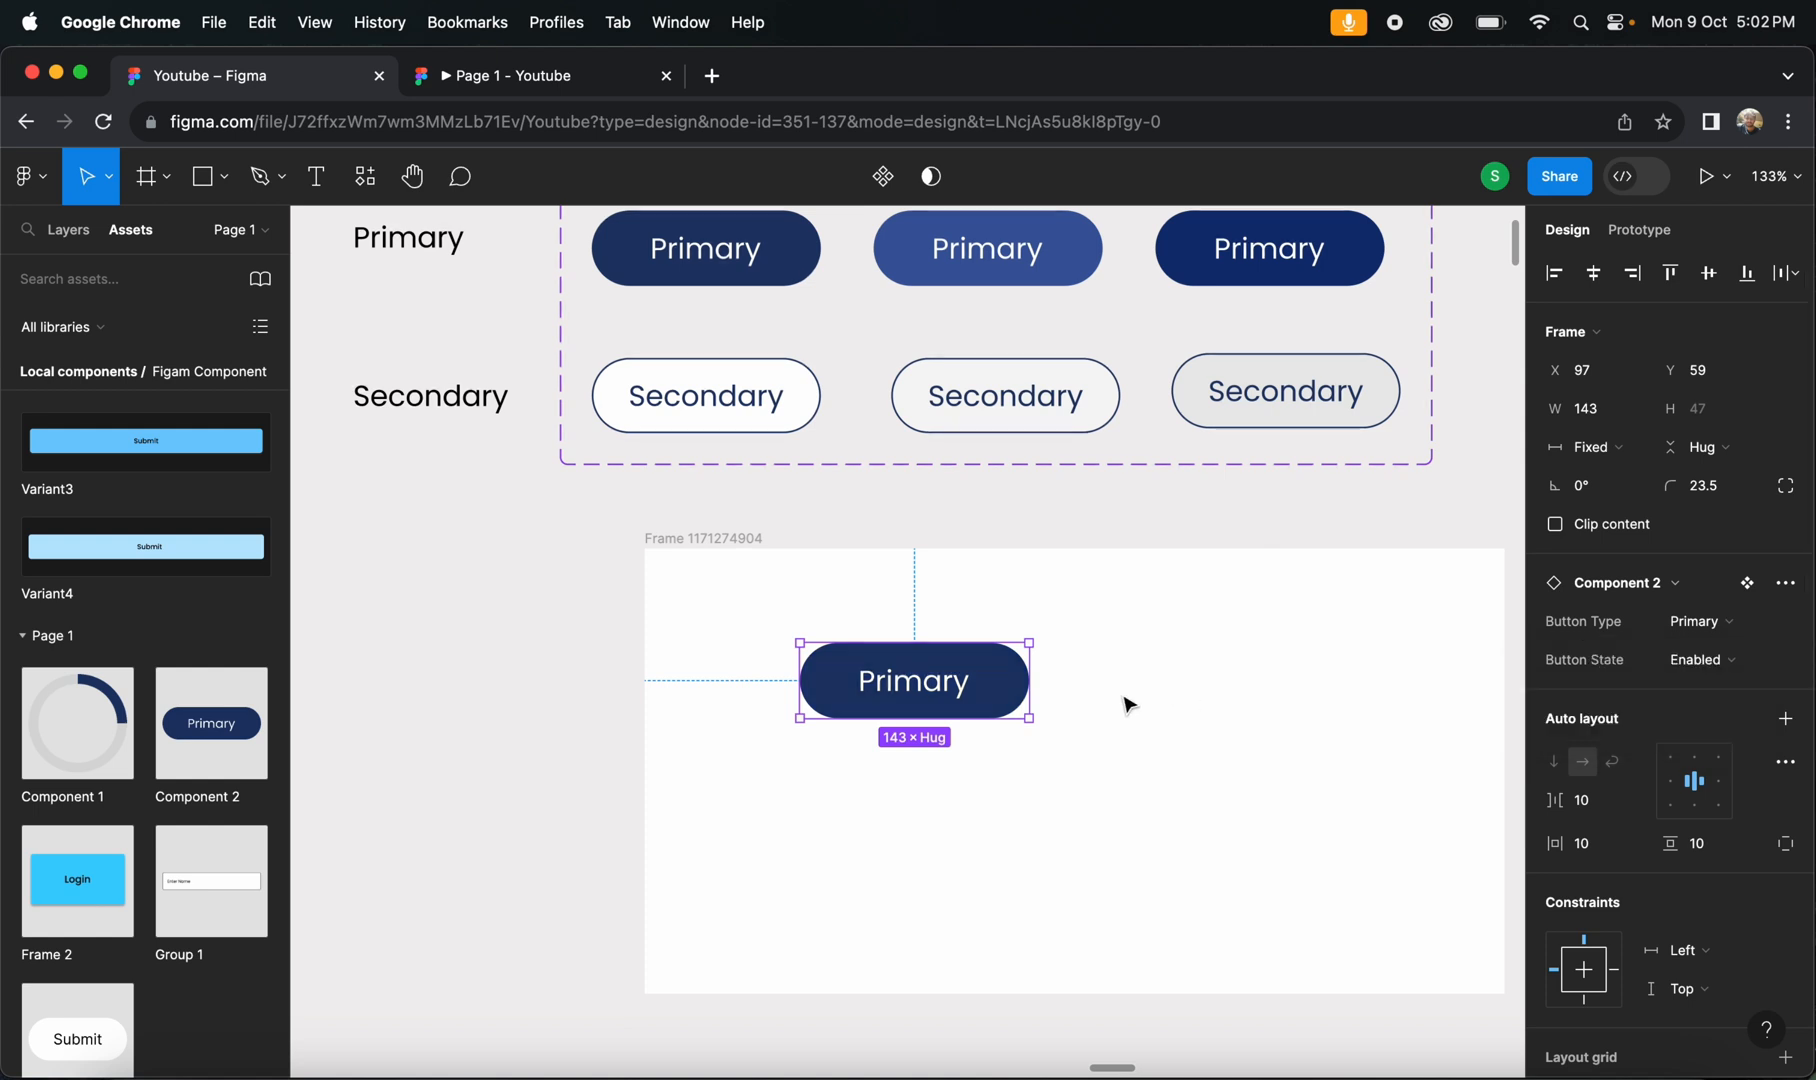